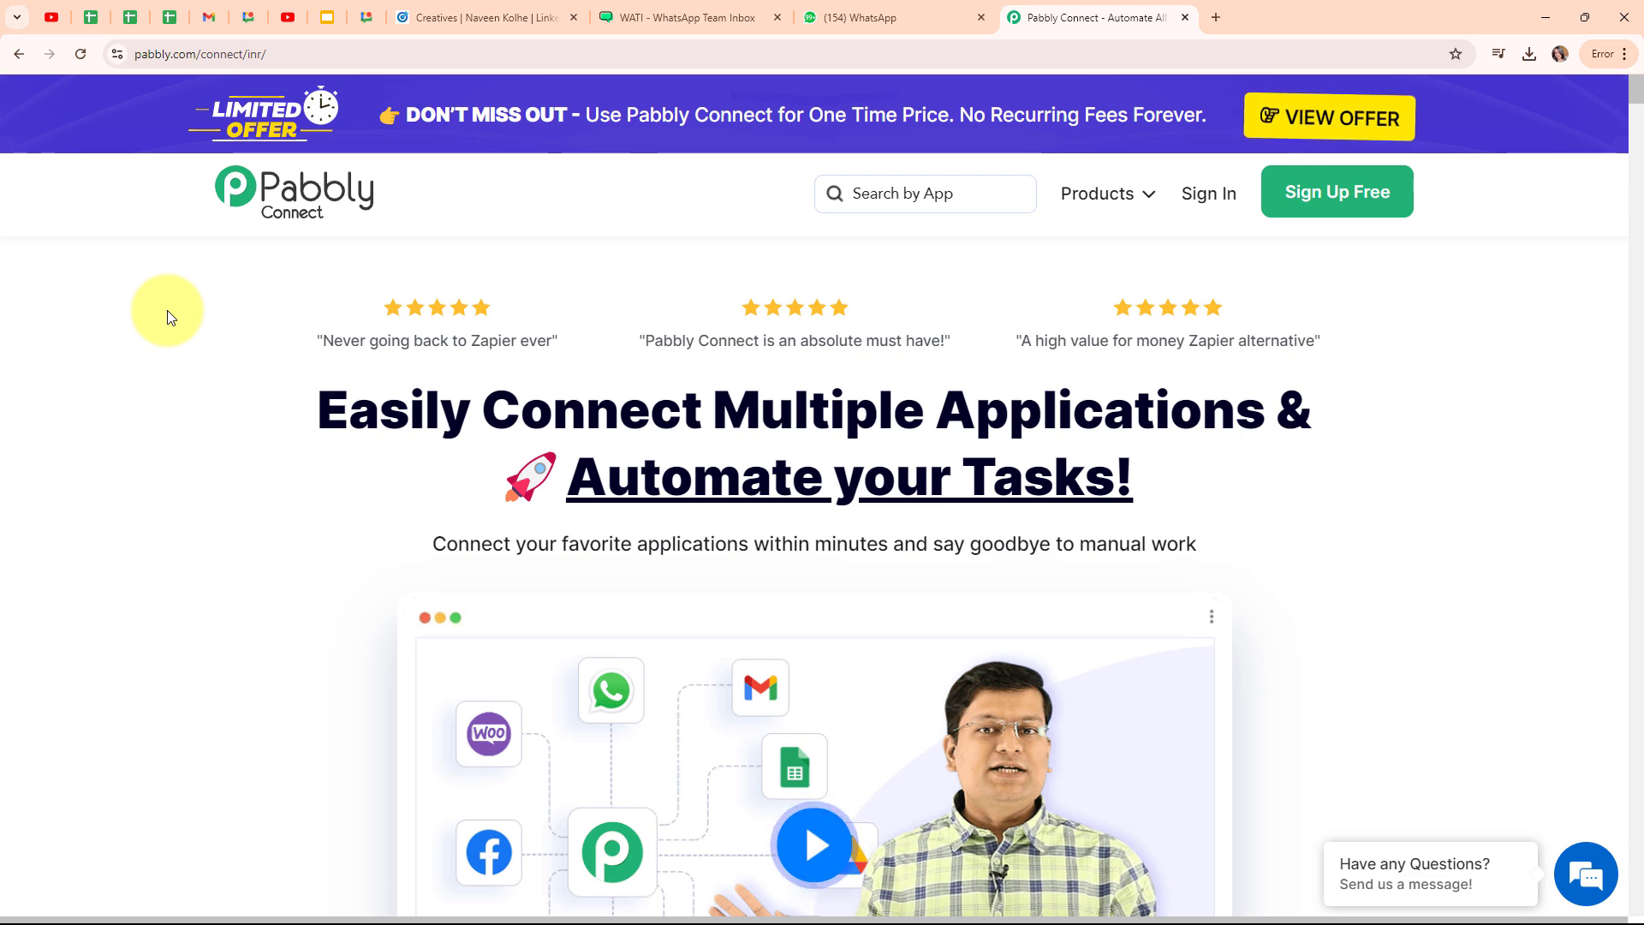
Review the LinkedIn lead gen ads, then view the five approved WATI Marketing templates.
left_click(480, 17)
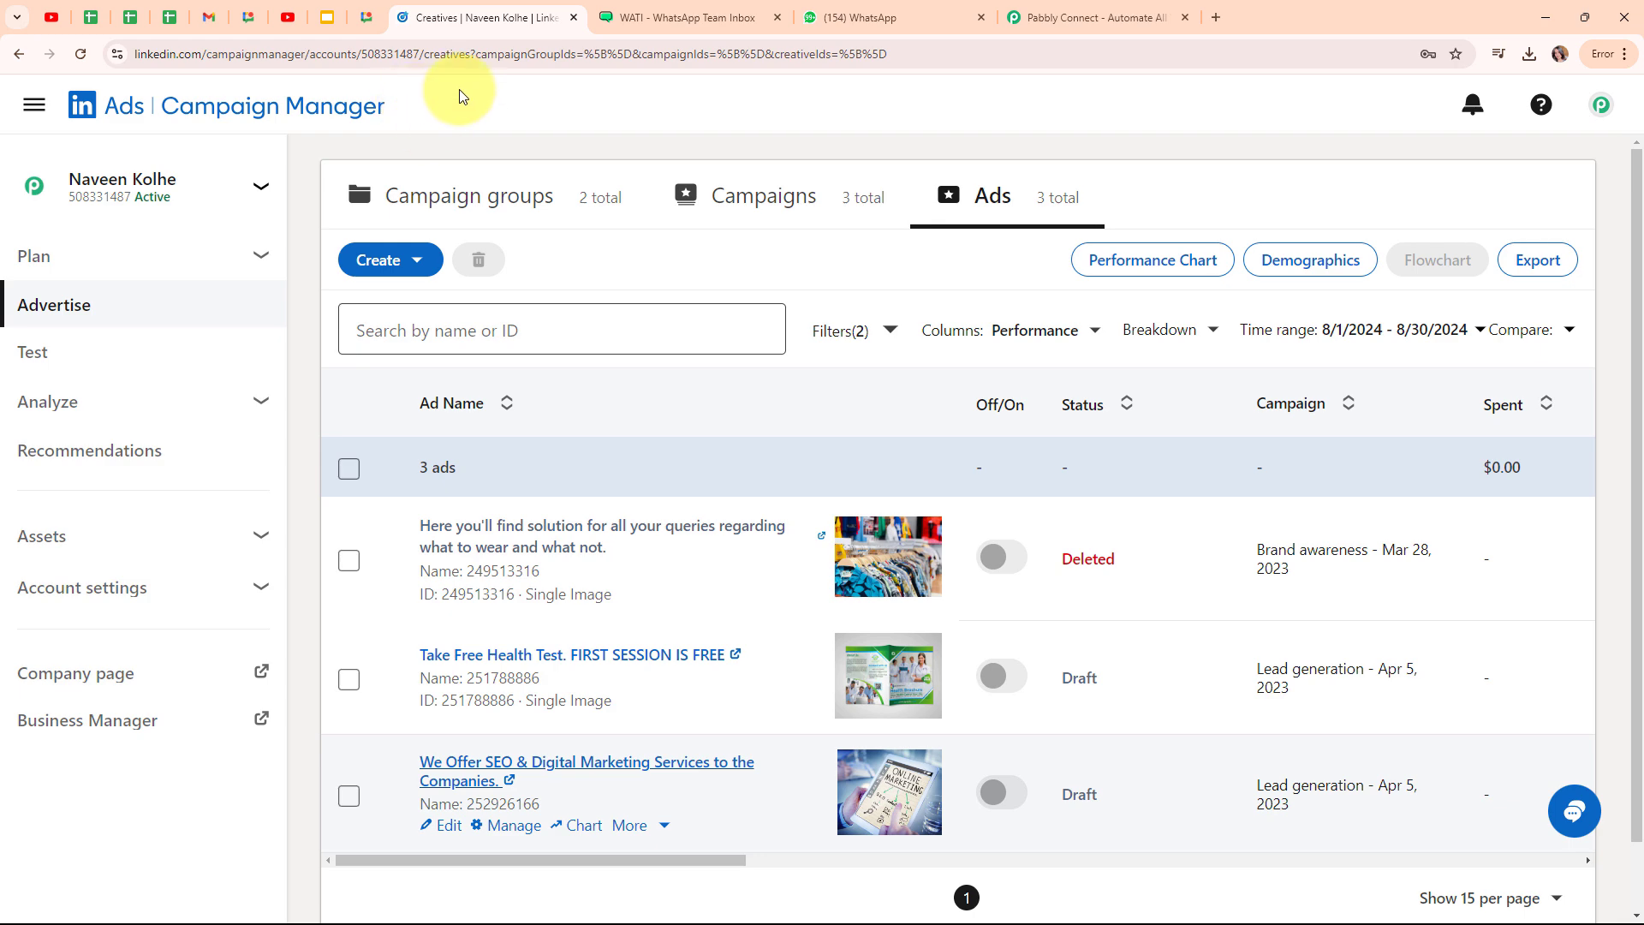
left_click(653, 17)
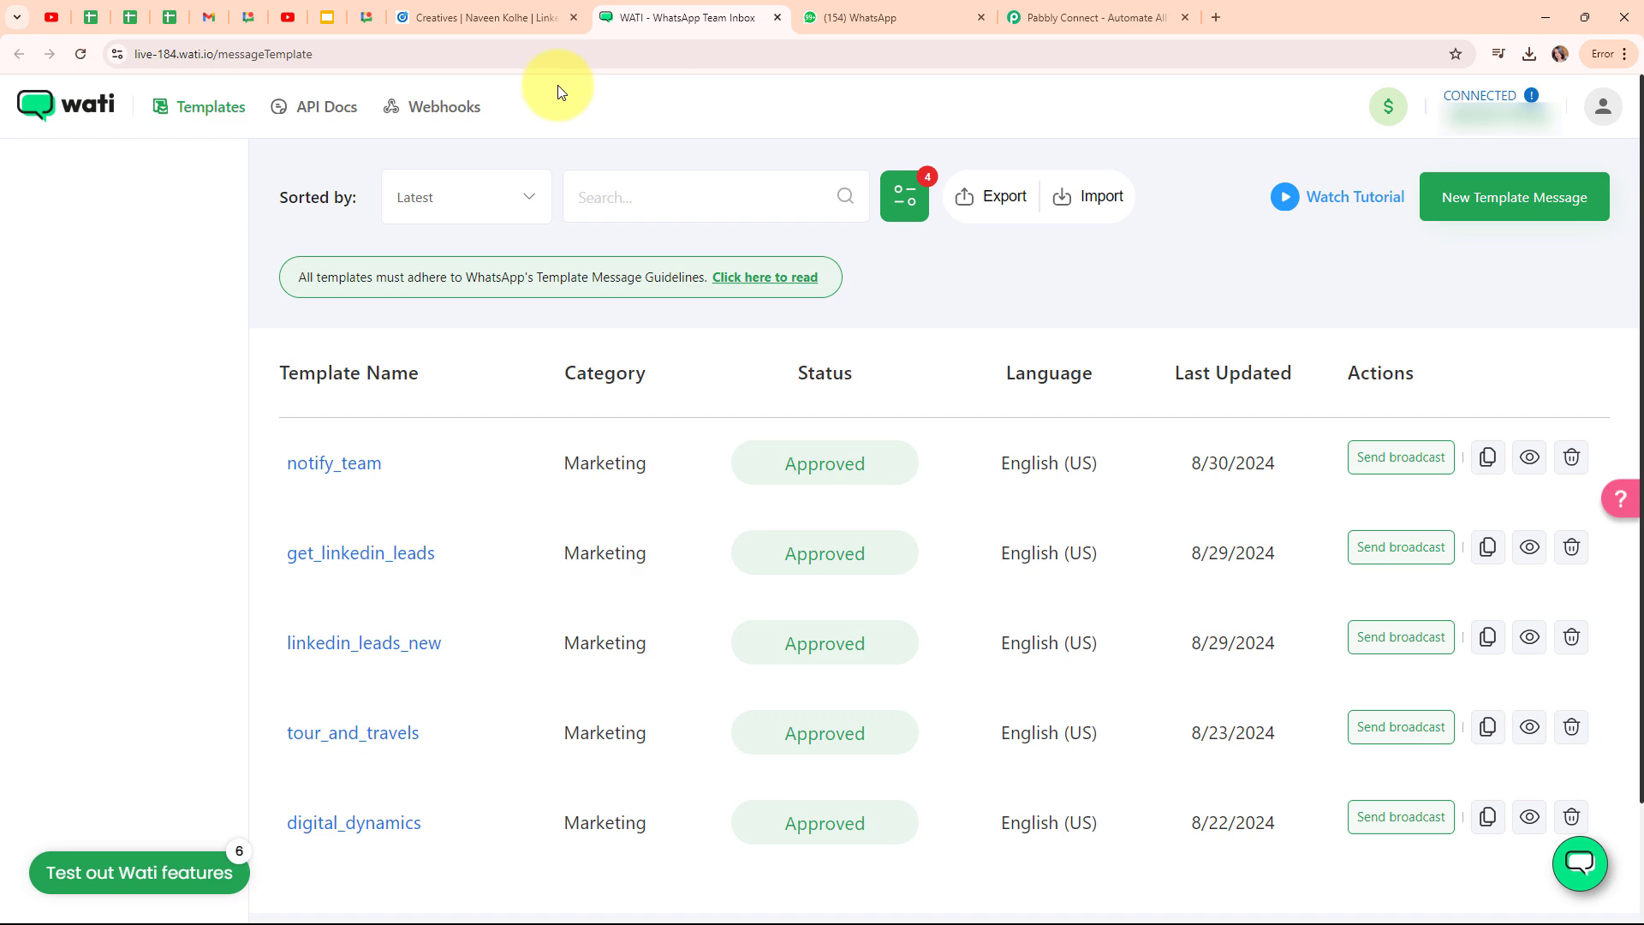
Go back to the Pabbly Connect homepage from the WATI templates page.
left_click(1016, 19)
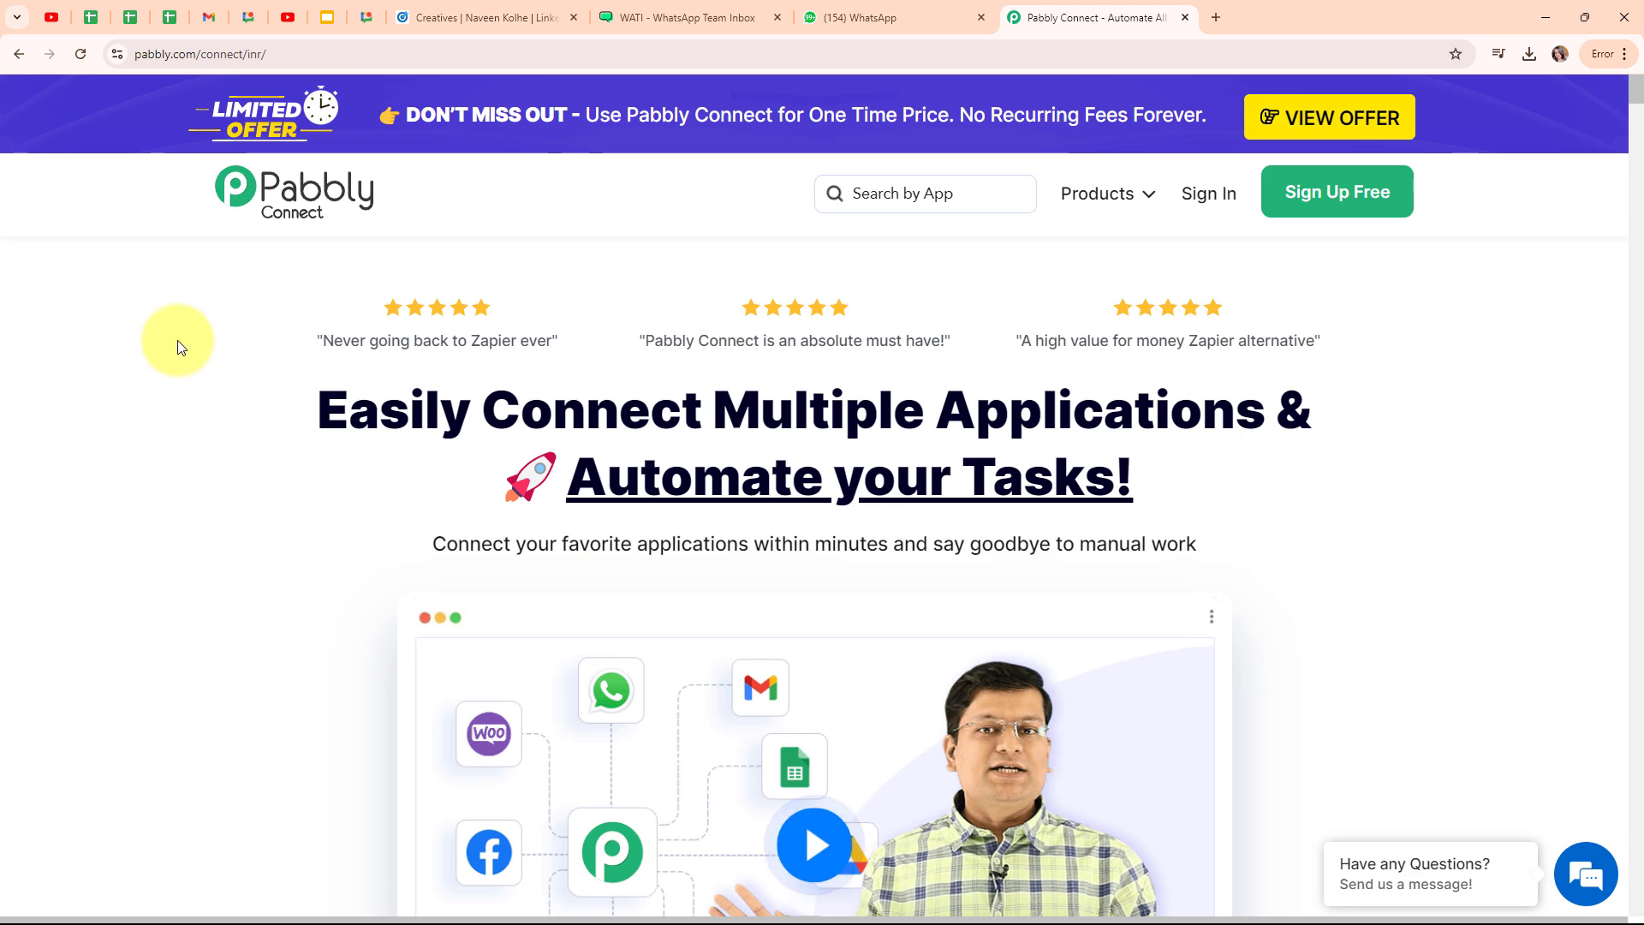
Sign in and open Pabbly Connect from All Pabbly Apps, reaching the dashboard with 9923 tasks.
left_click(316, 57)
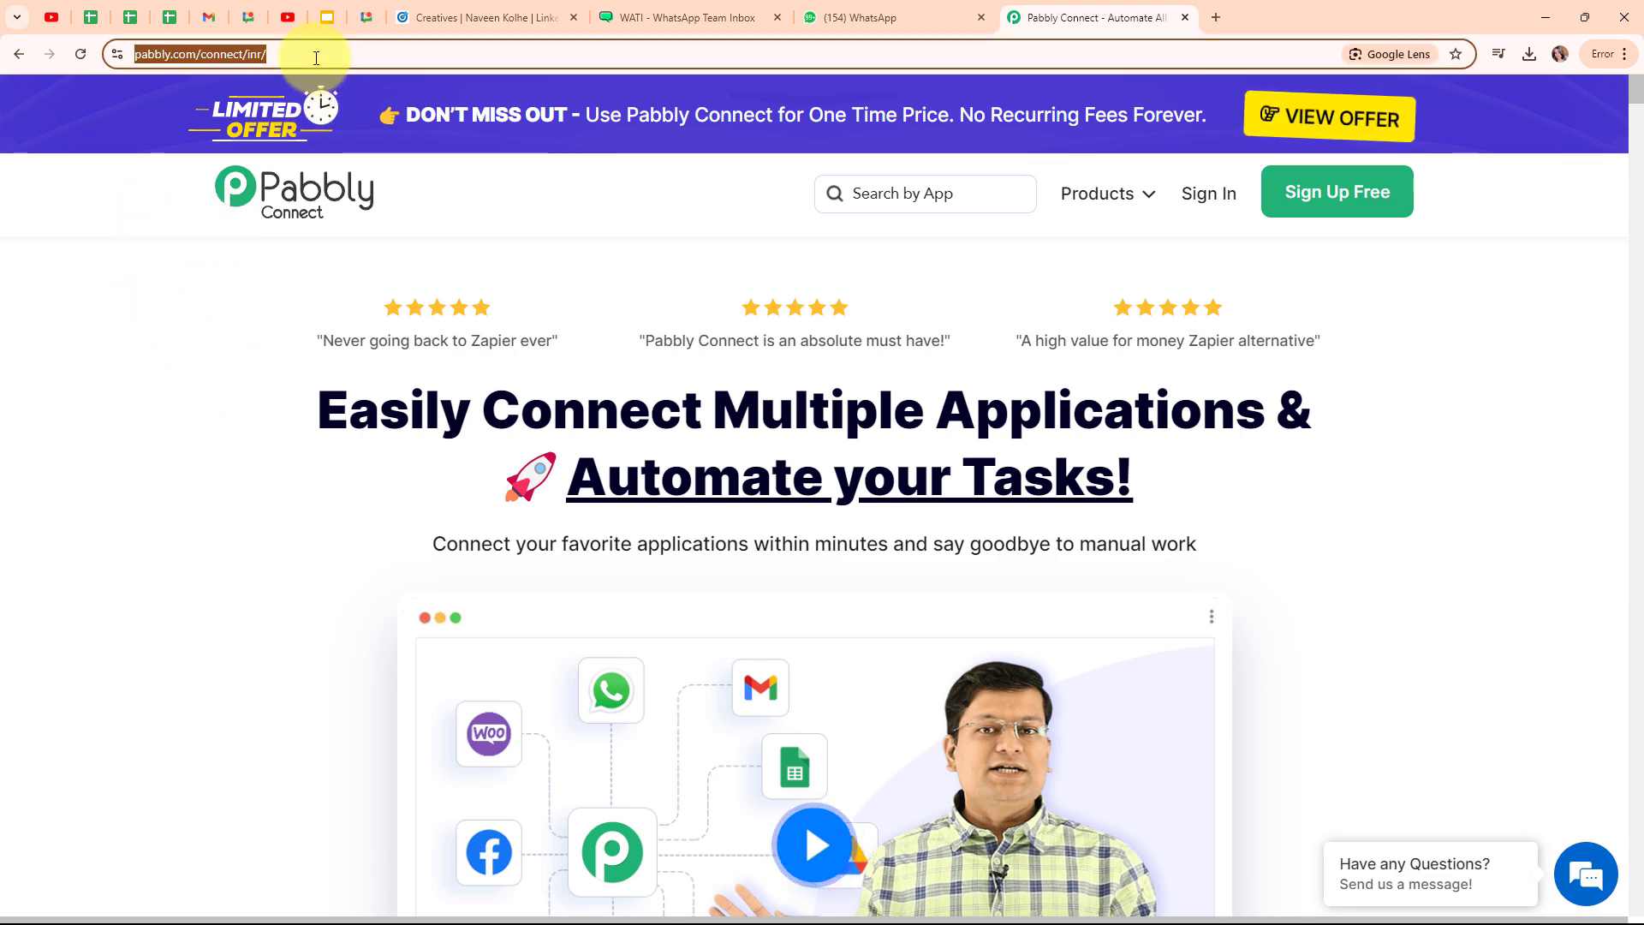
left_click(291, 278)
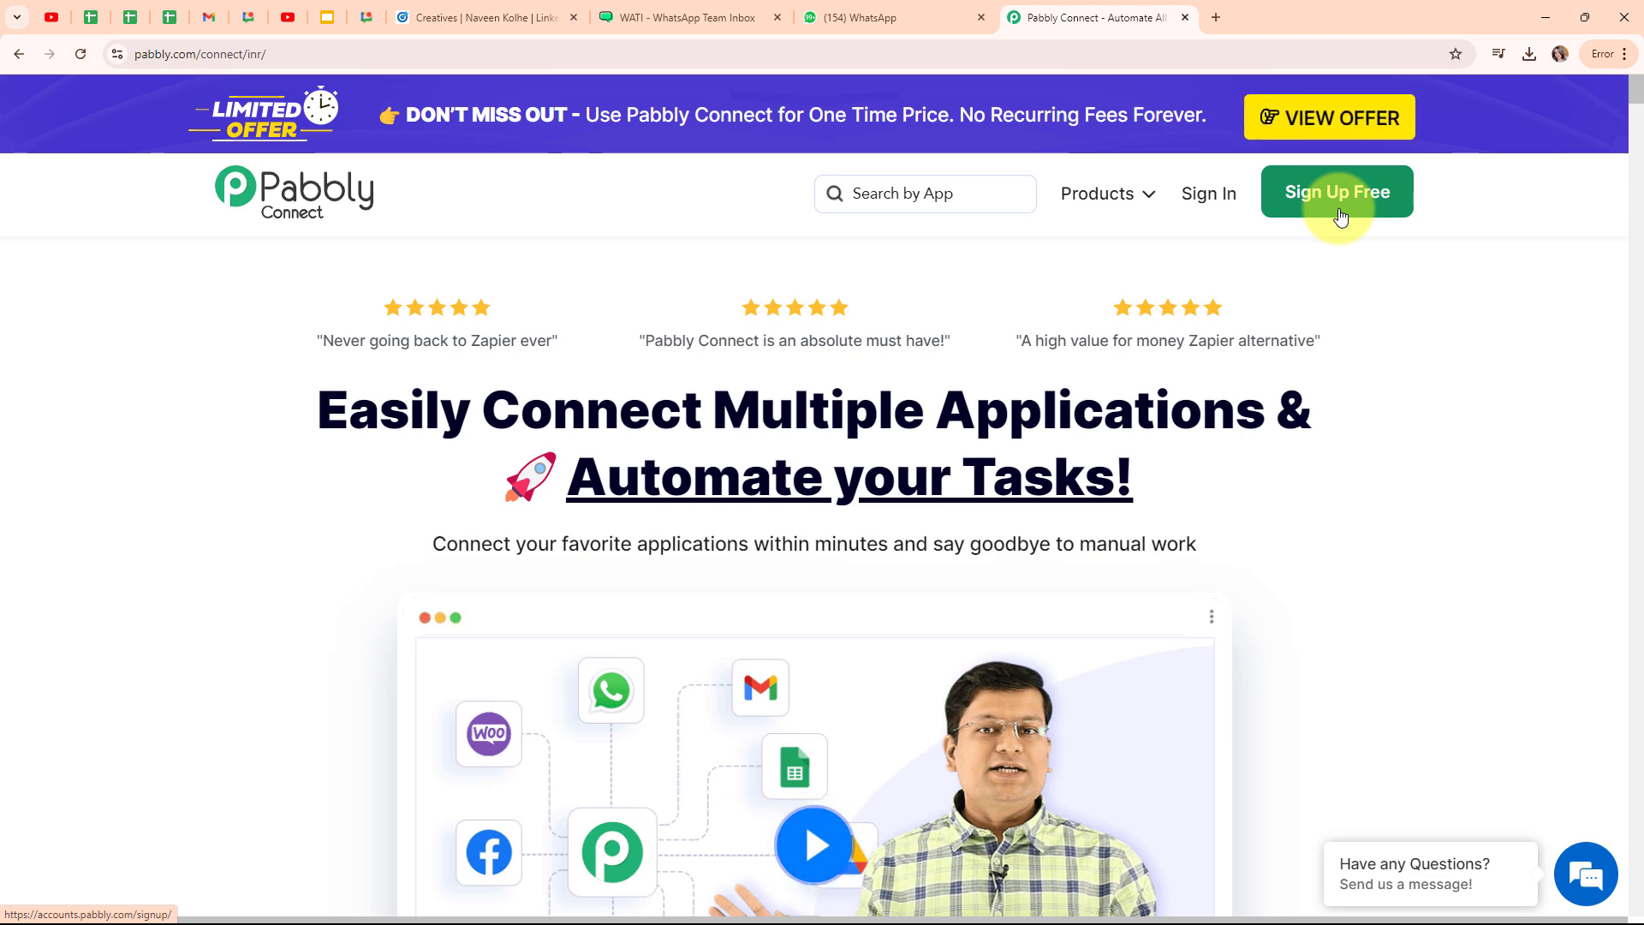
left_click(1216, 198)
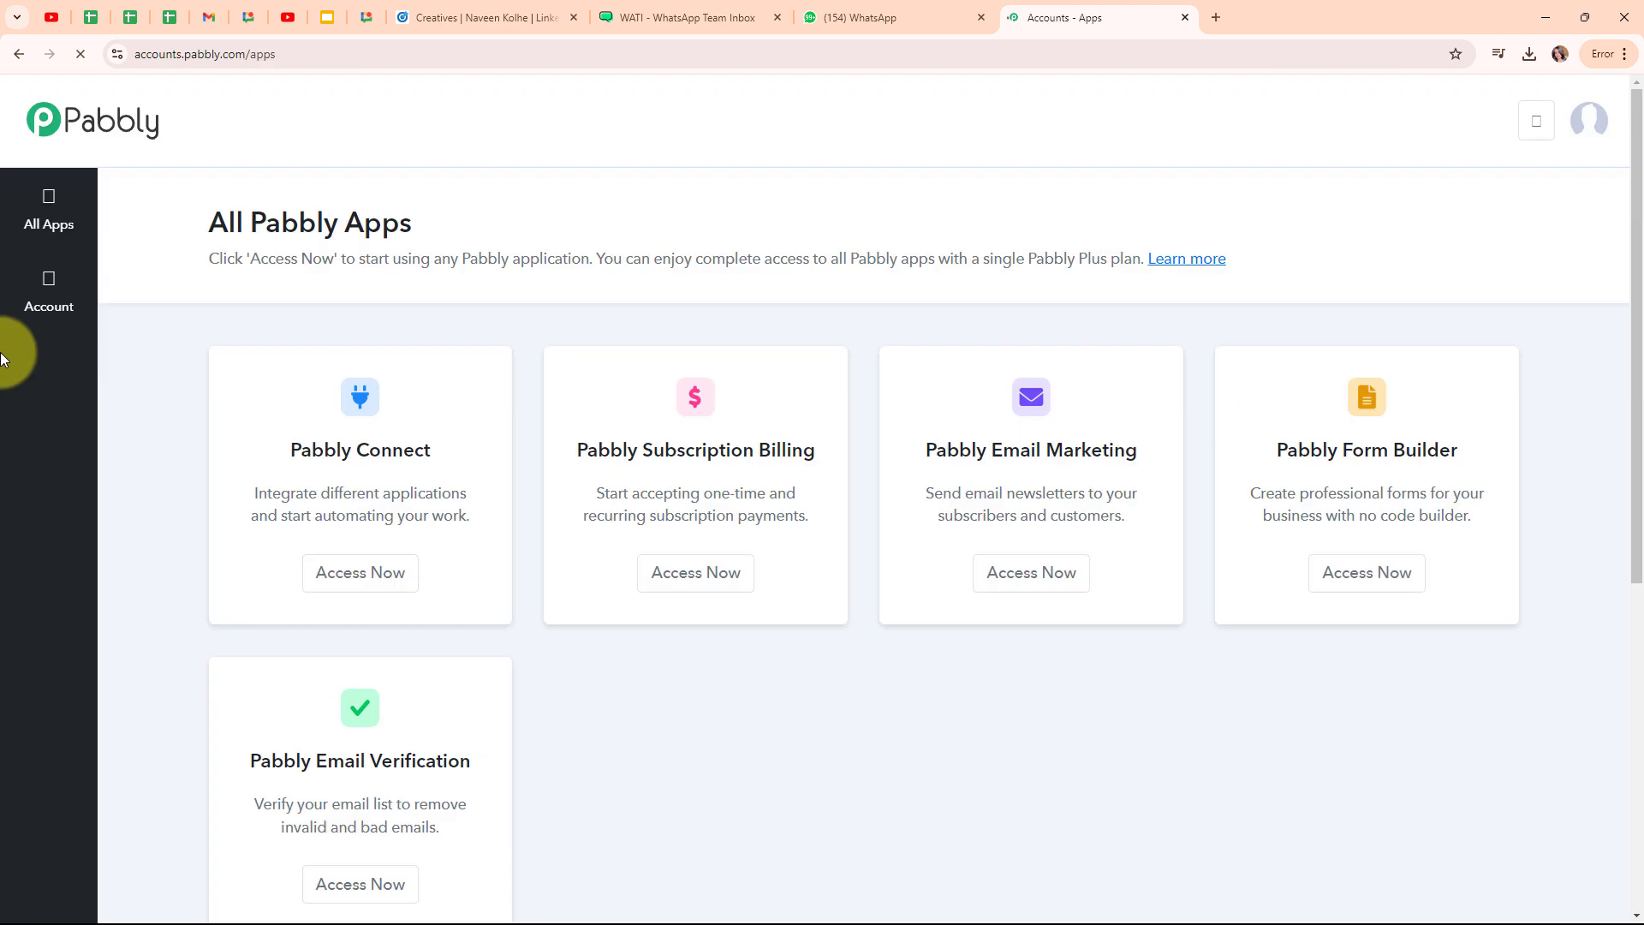
left_click_drag(202, 227, 546, 229)
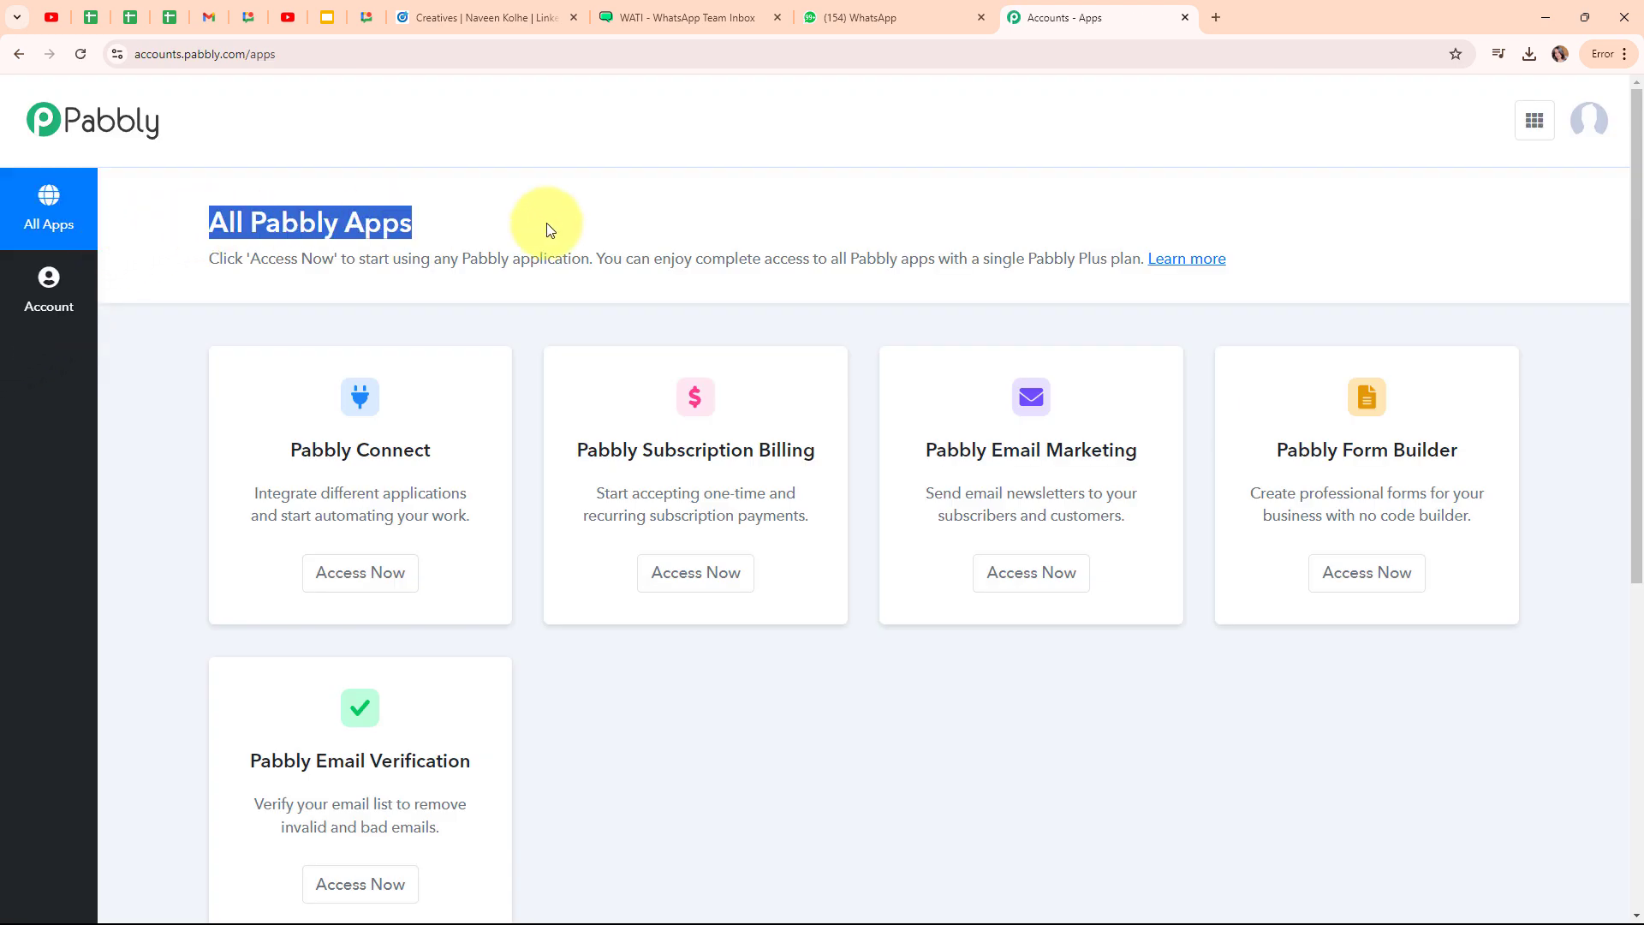
left_click(663, 202)
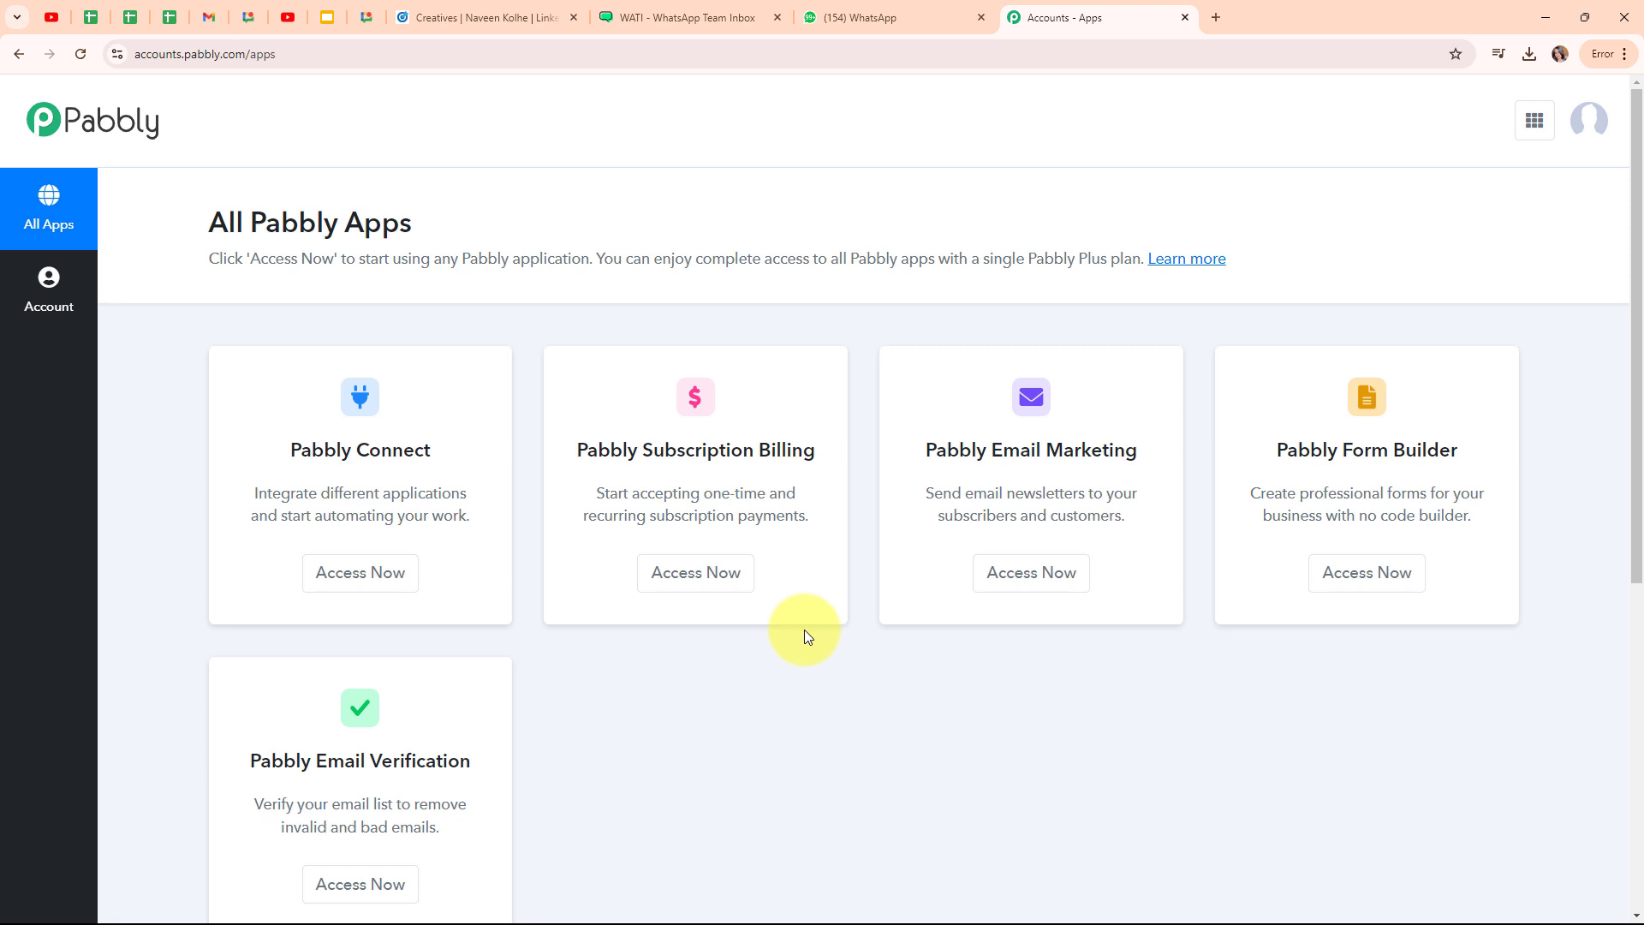
left_click(362, 591)
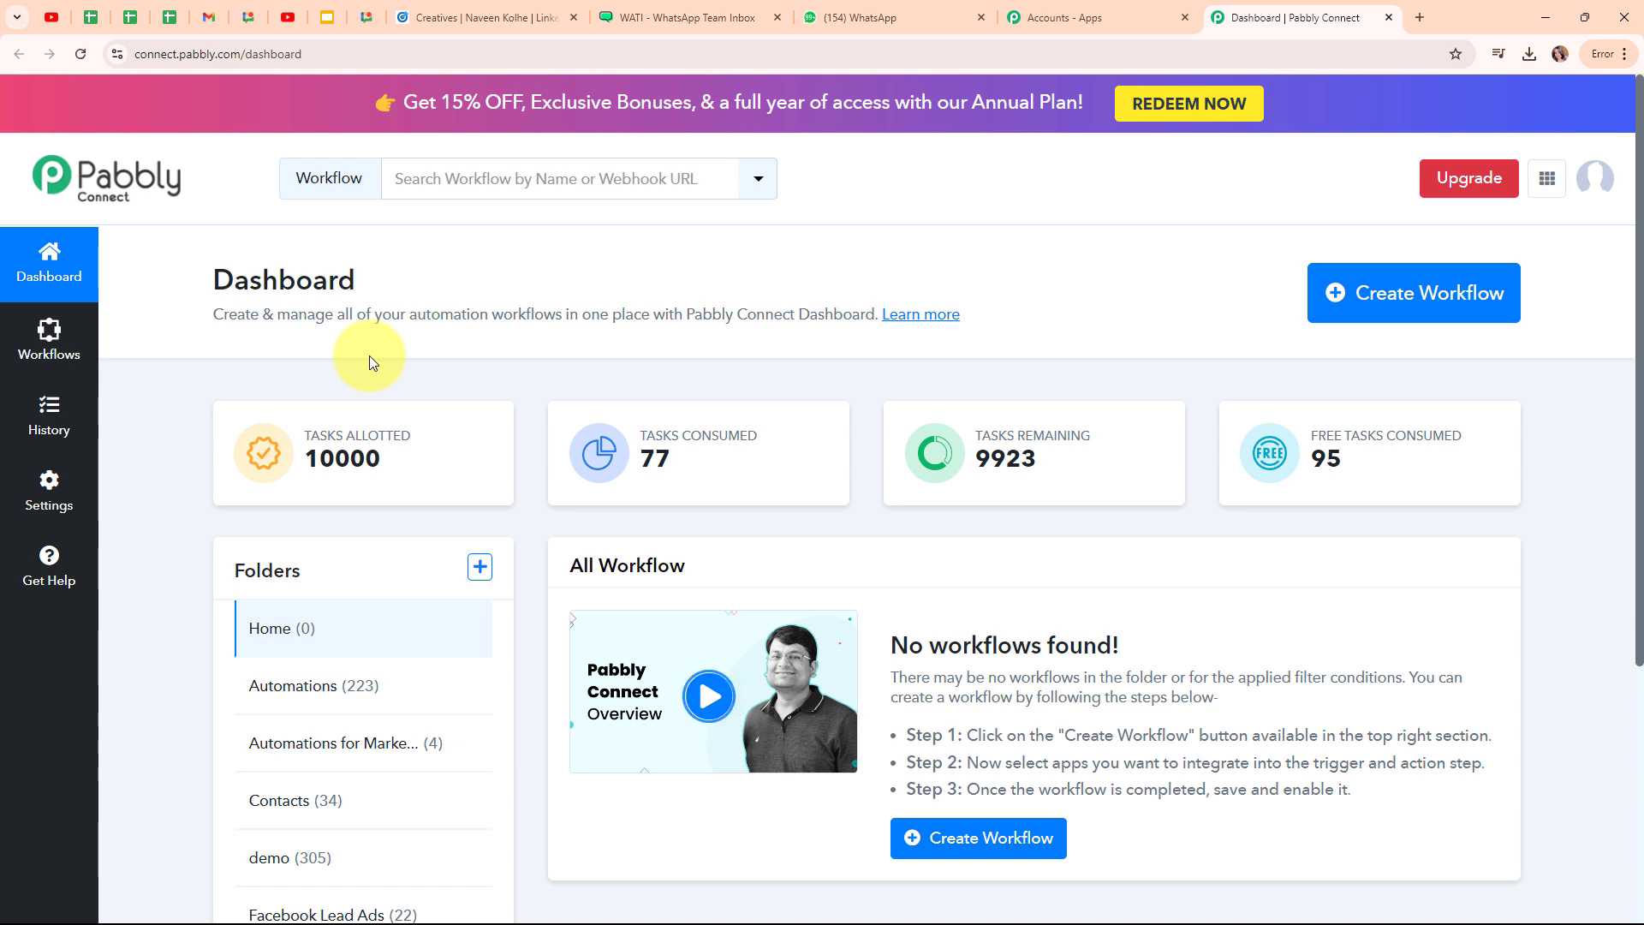
Name a new workflow 'Send & Get WhatsApp Message for New LinkedIn Leads via Wati' in the Automations folder.
left_click(1417, 322)
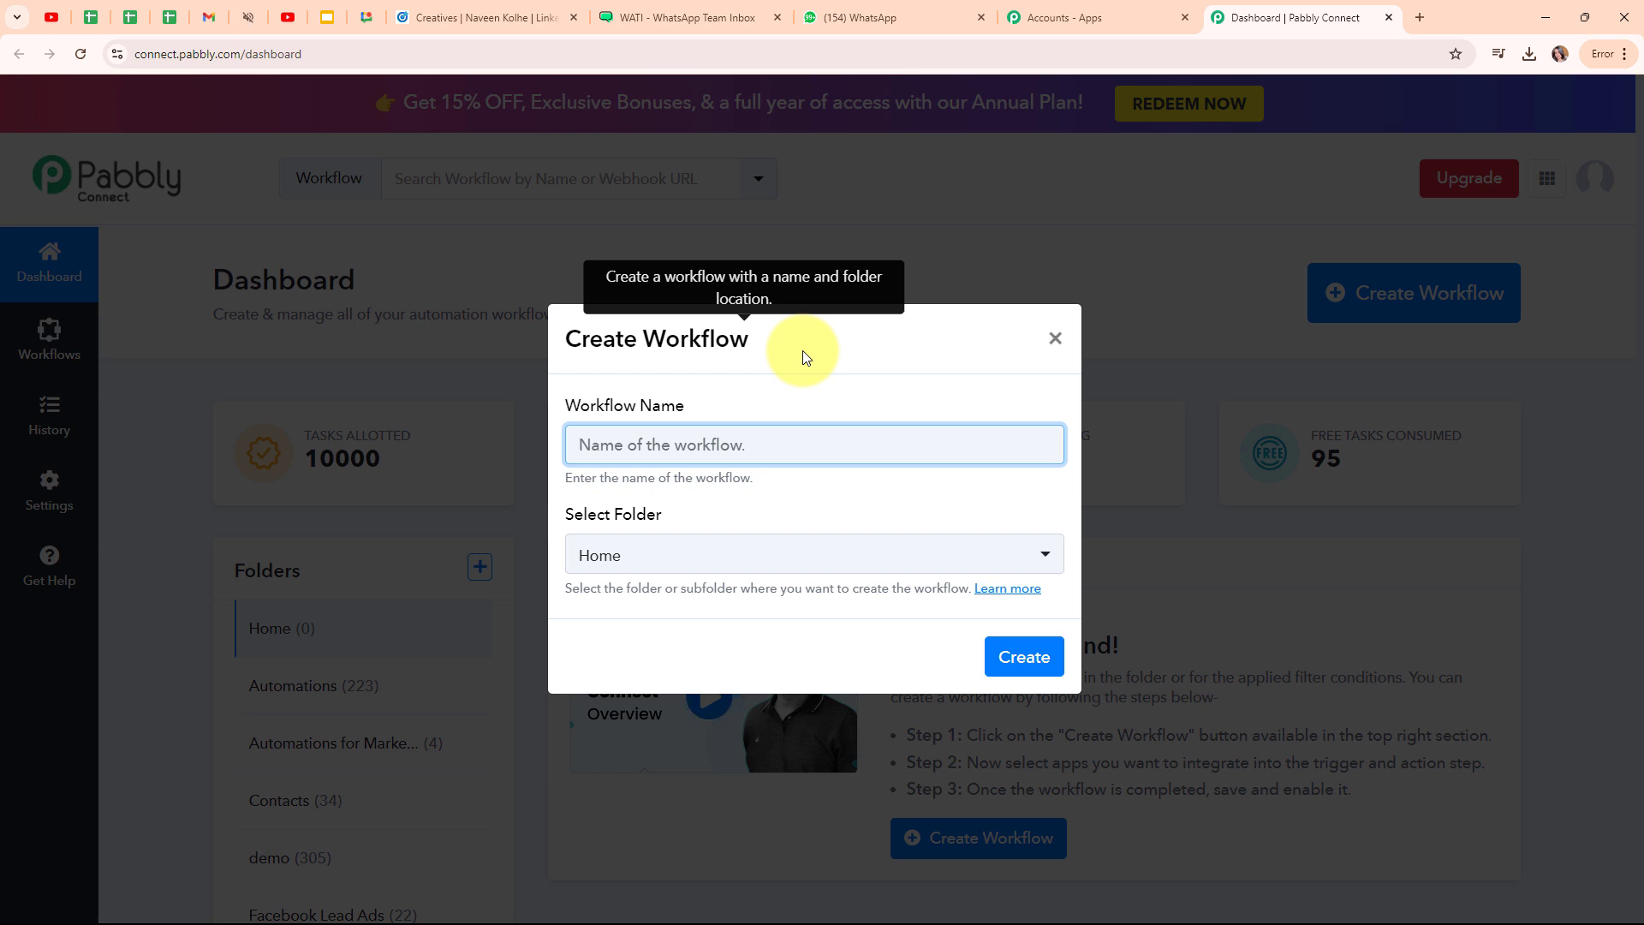
type("Send & Get WhatsApp Message for New LinkedIn Leads via Wati")
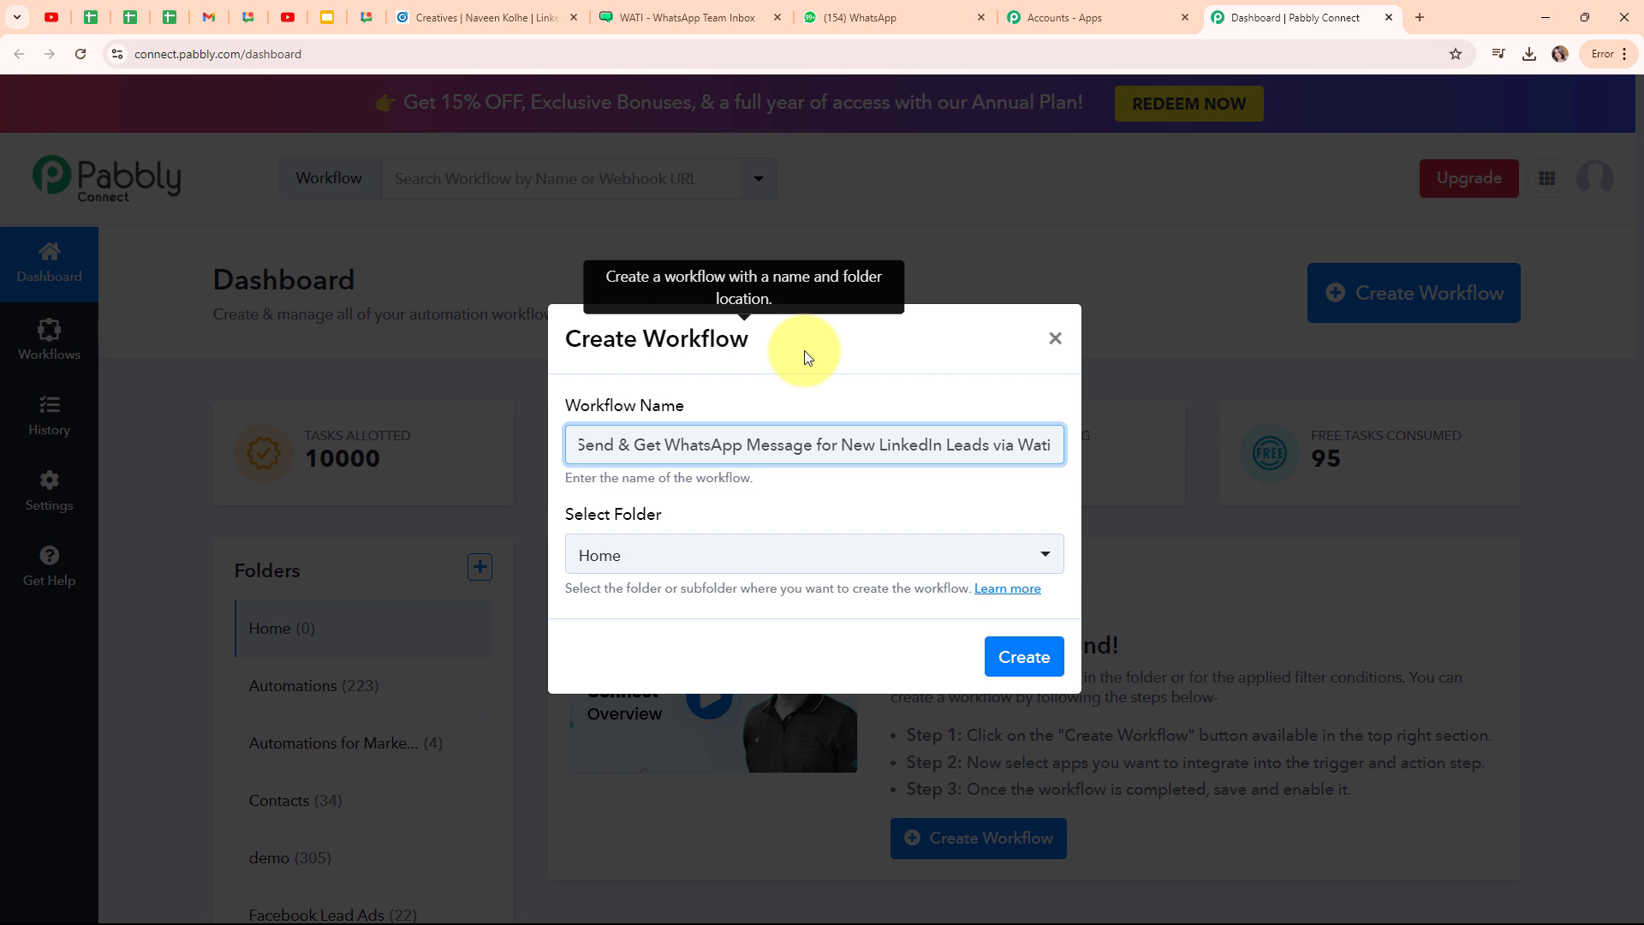
left_click(841, 554)
left_click(840, 554)
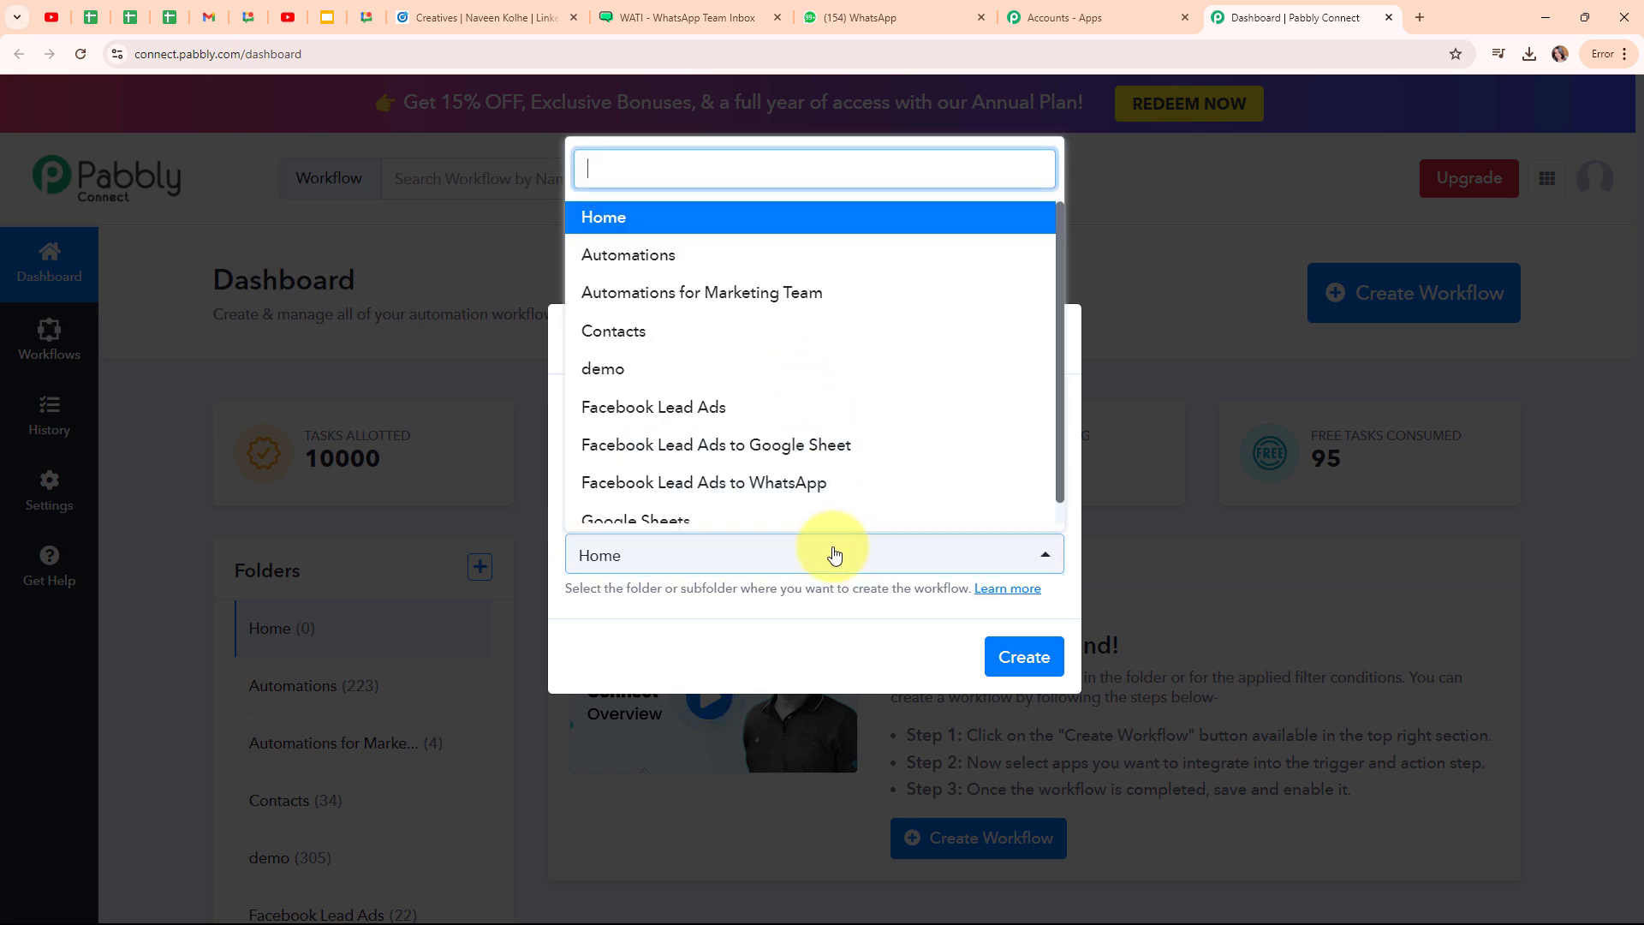
left_click(731, 272)
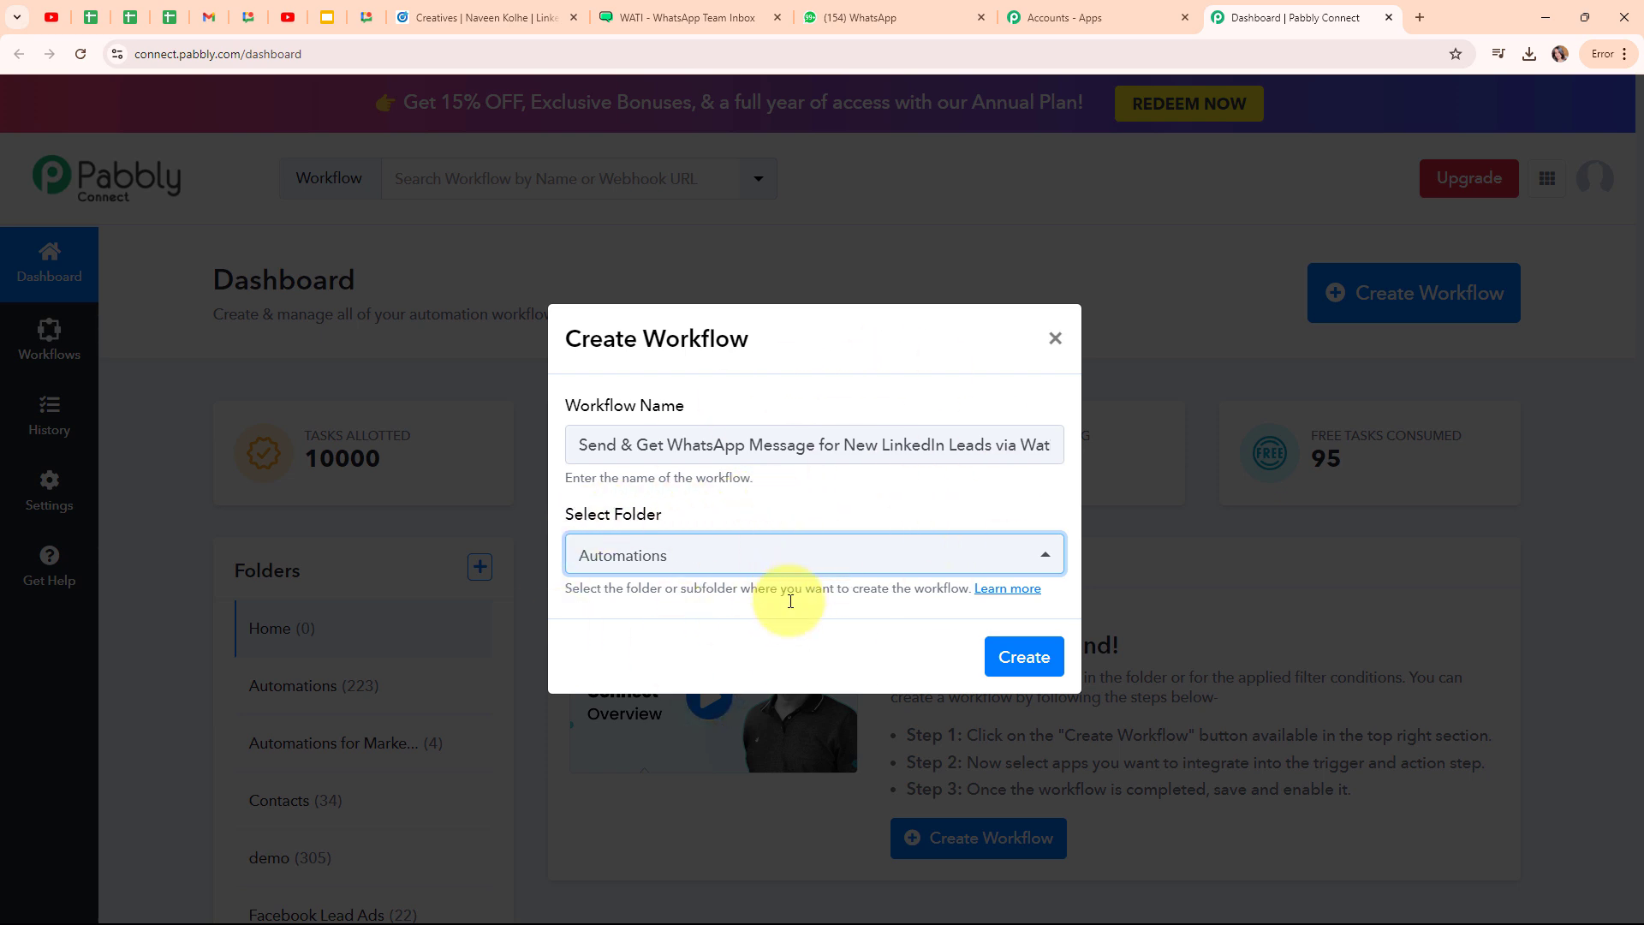
Read the workflow folders help page, then create the workflow.
left_click(1031, 602)
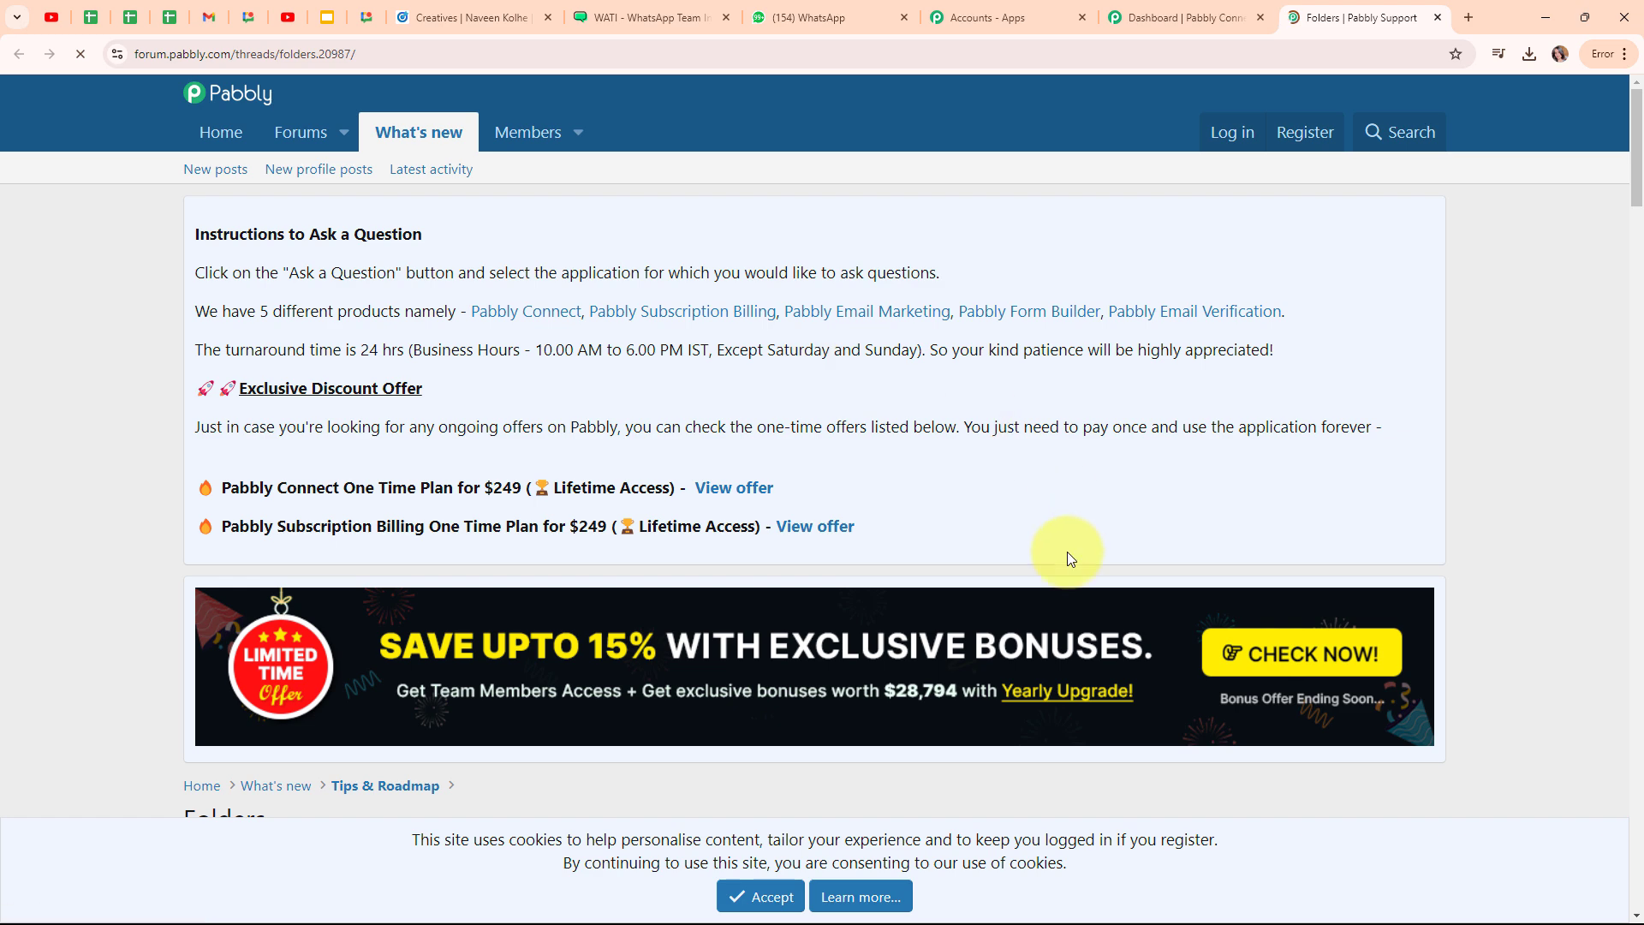
scroll(1067, 552, "down", 4)
scroll(1069, 559, "down", 4)
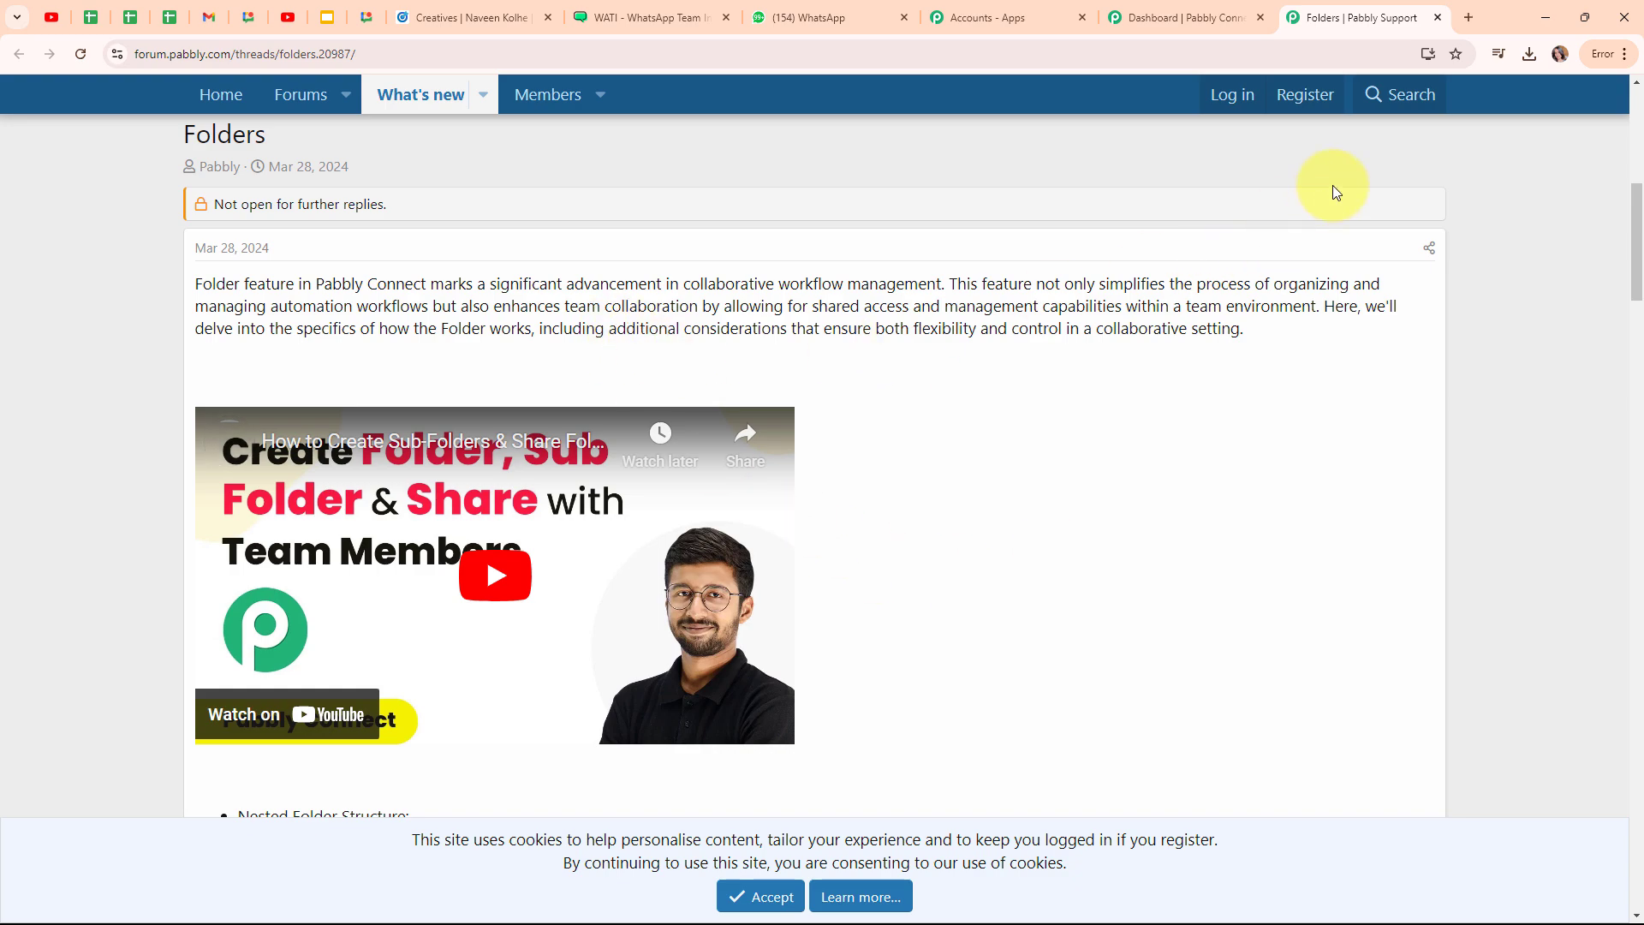
left_click(1438, 17)
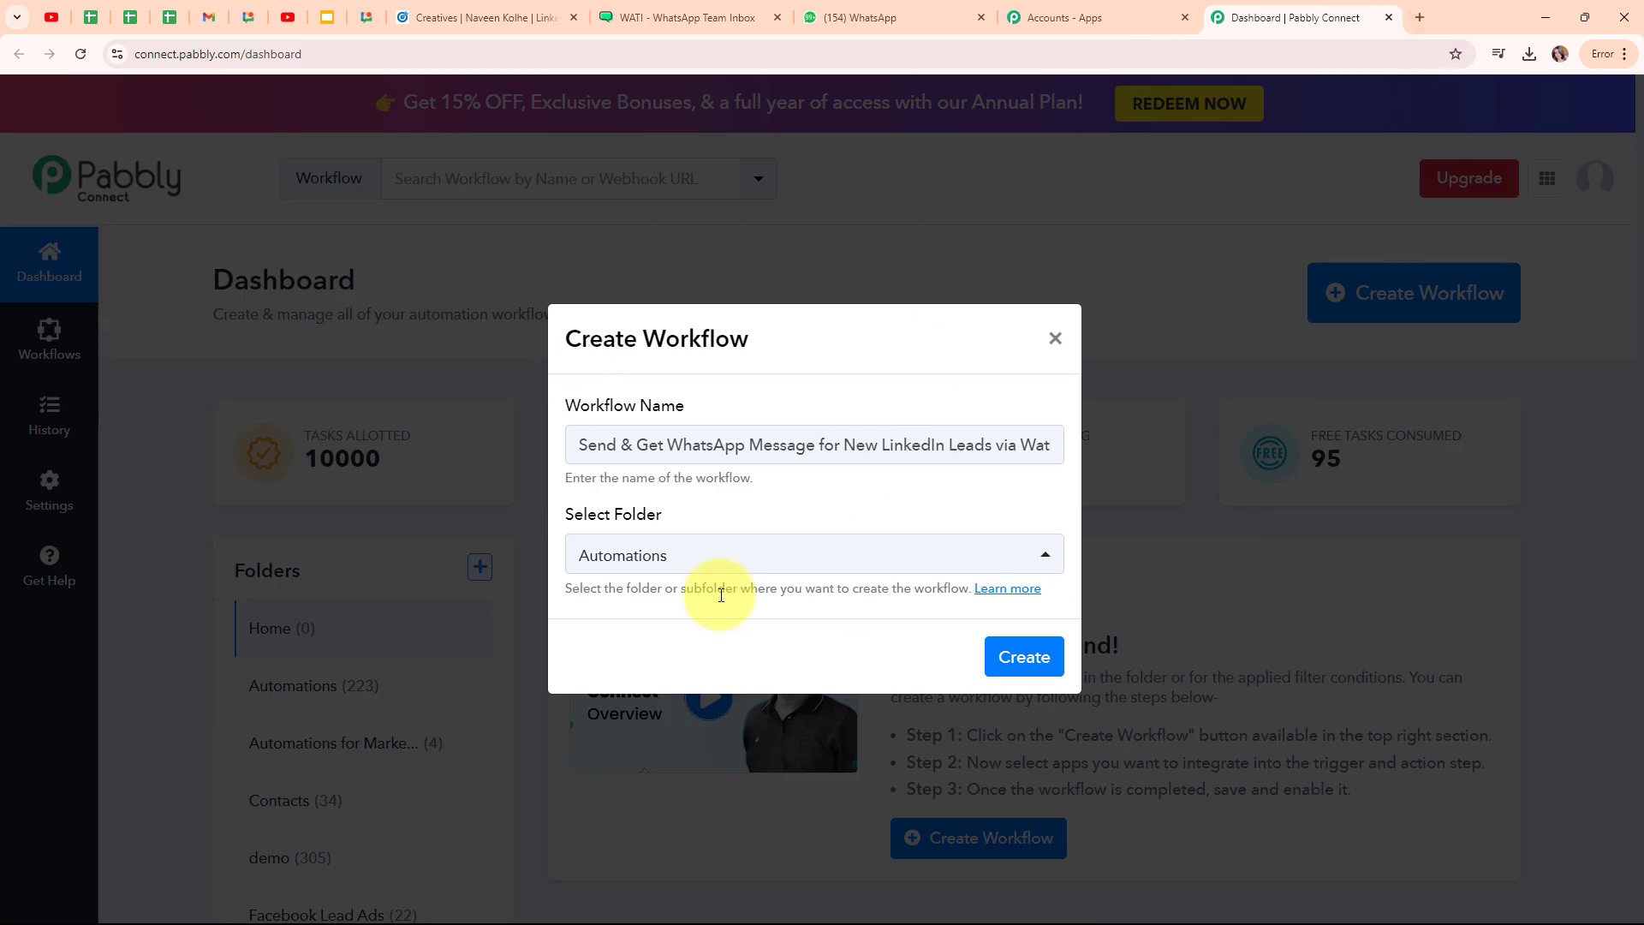
left_click(1046, 668)
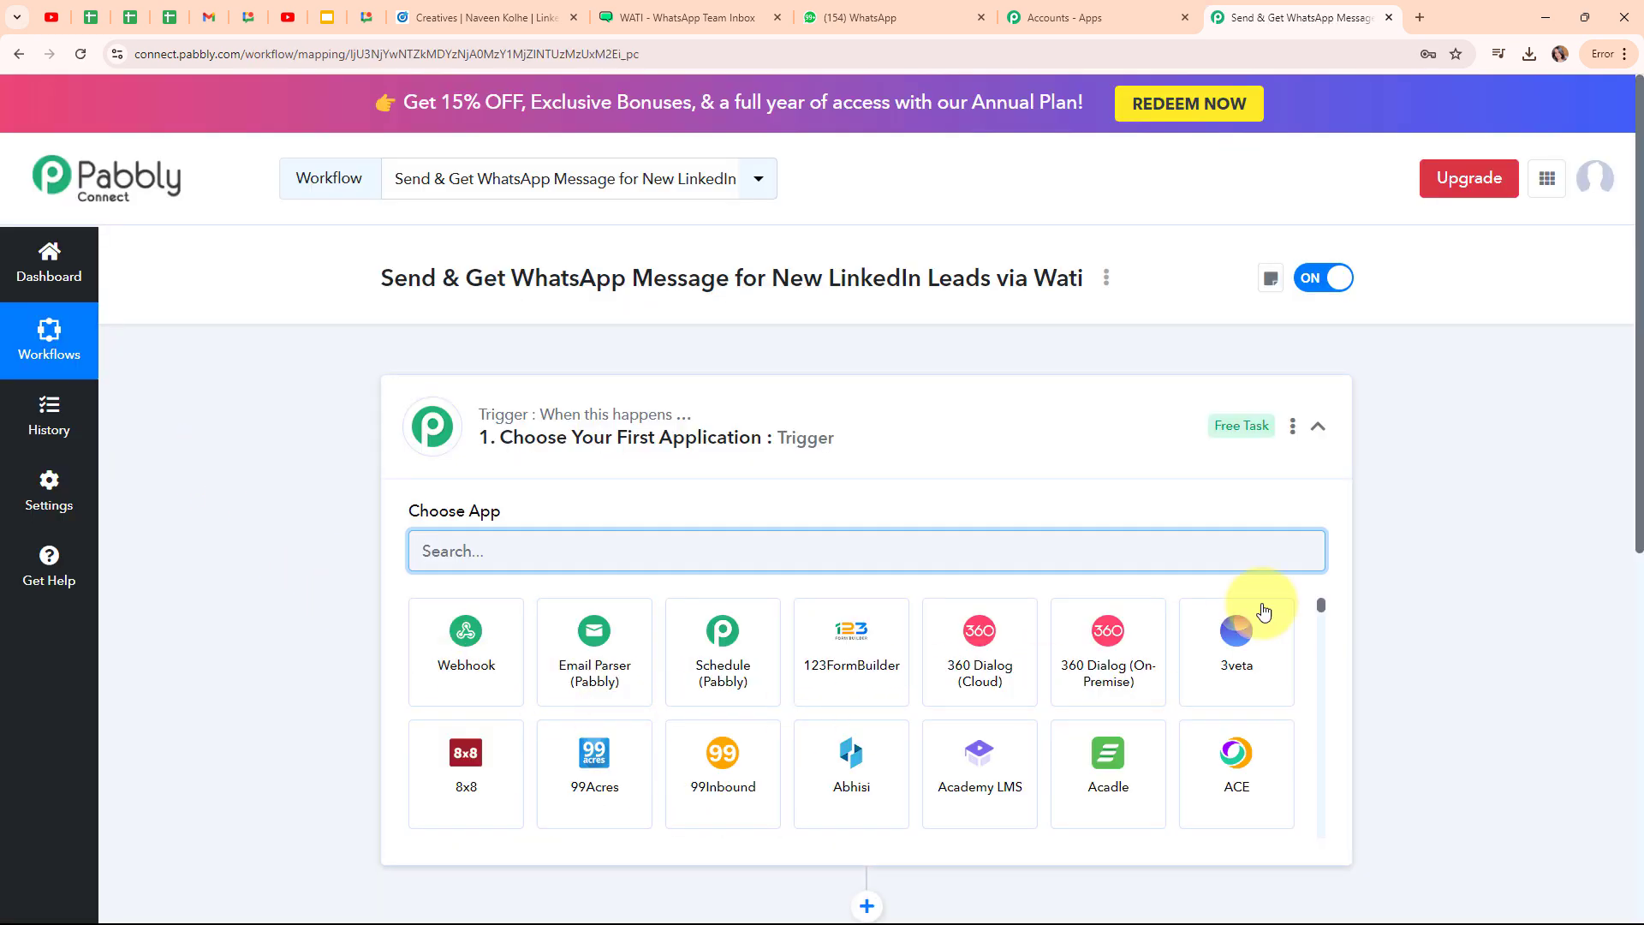
Search 'lin' and choose LinkedIn Lead Gen Forms as the trigger app.
left_click(1319, 428)
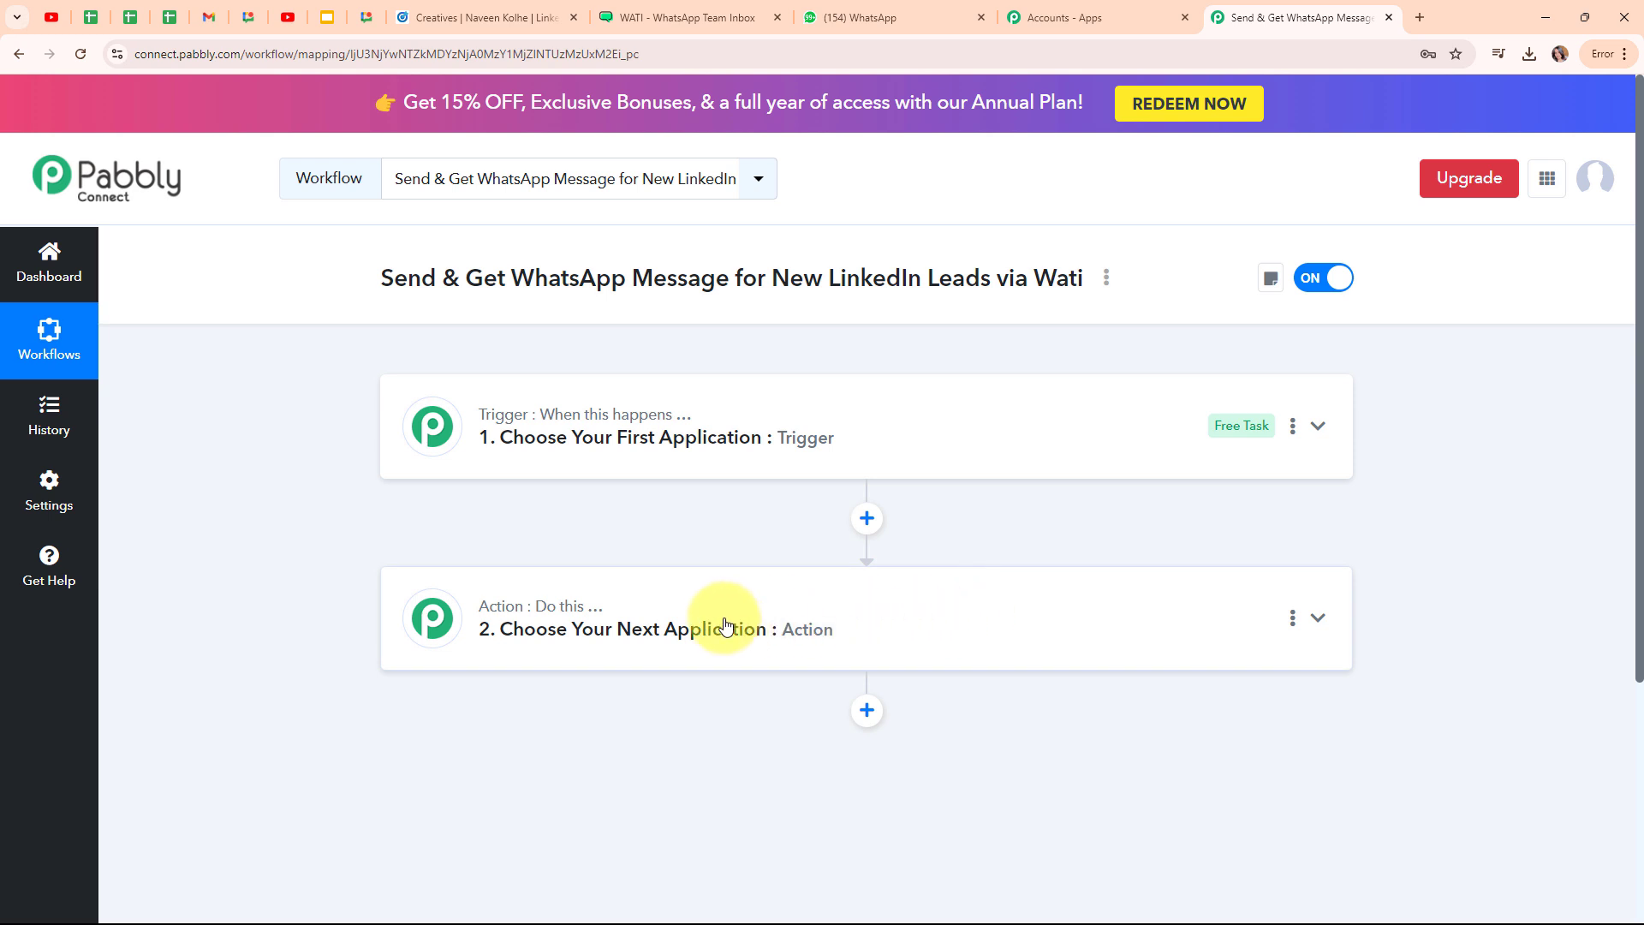
mouse_move(526, 620)
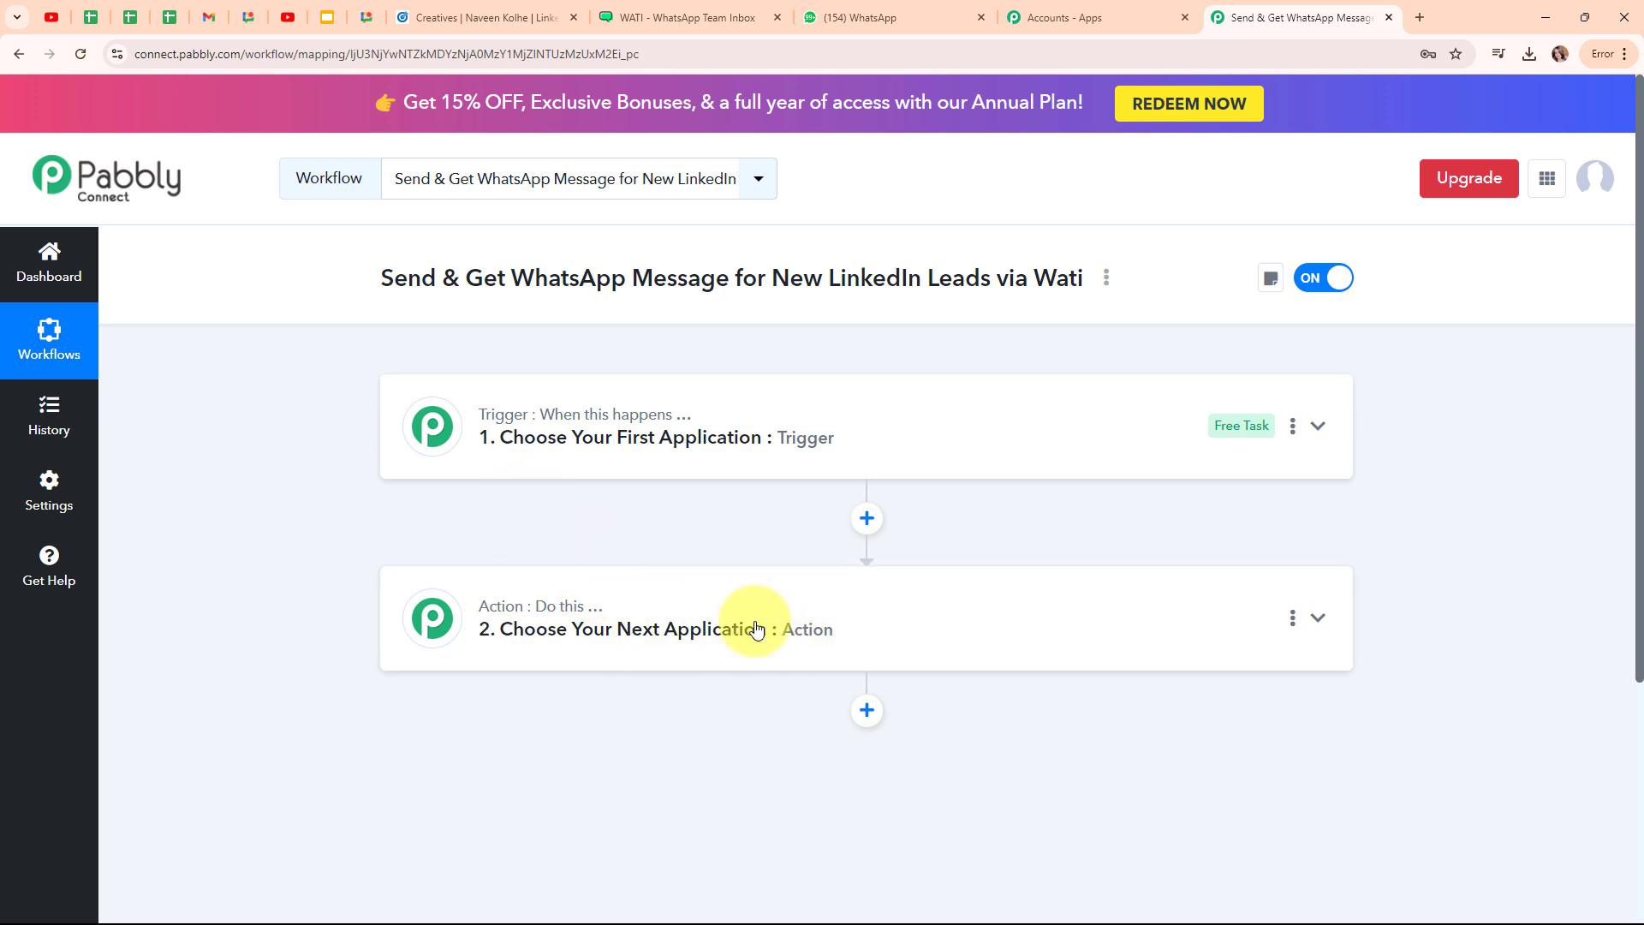
left_click(1319, 427)
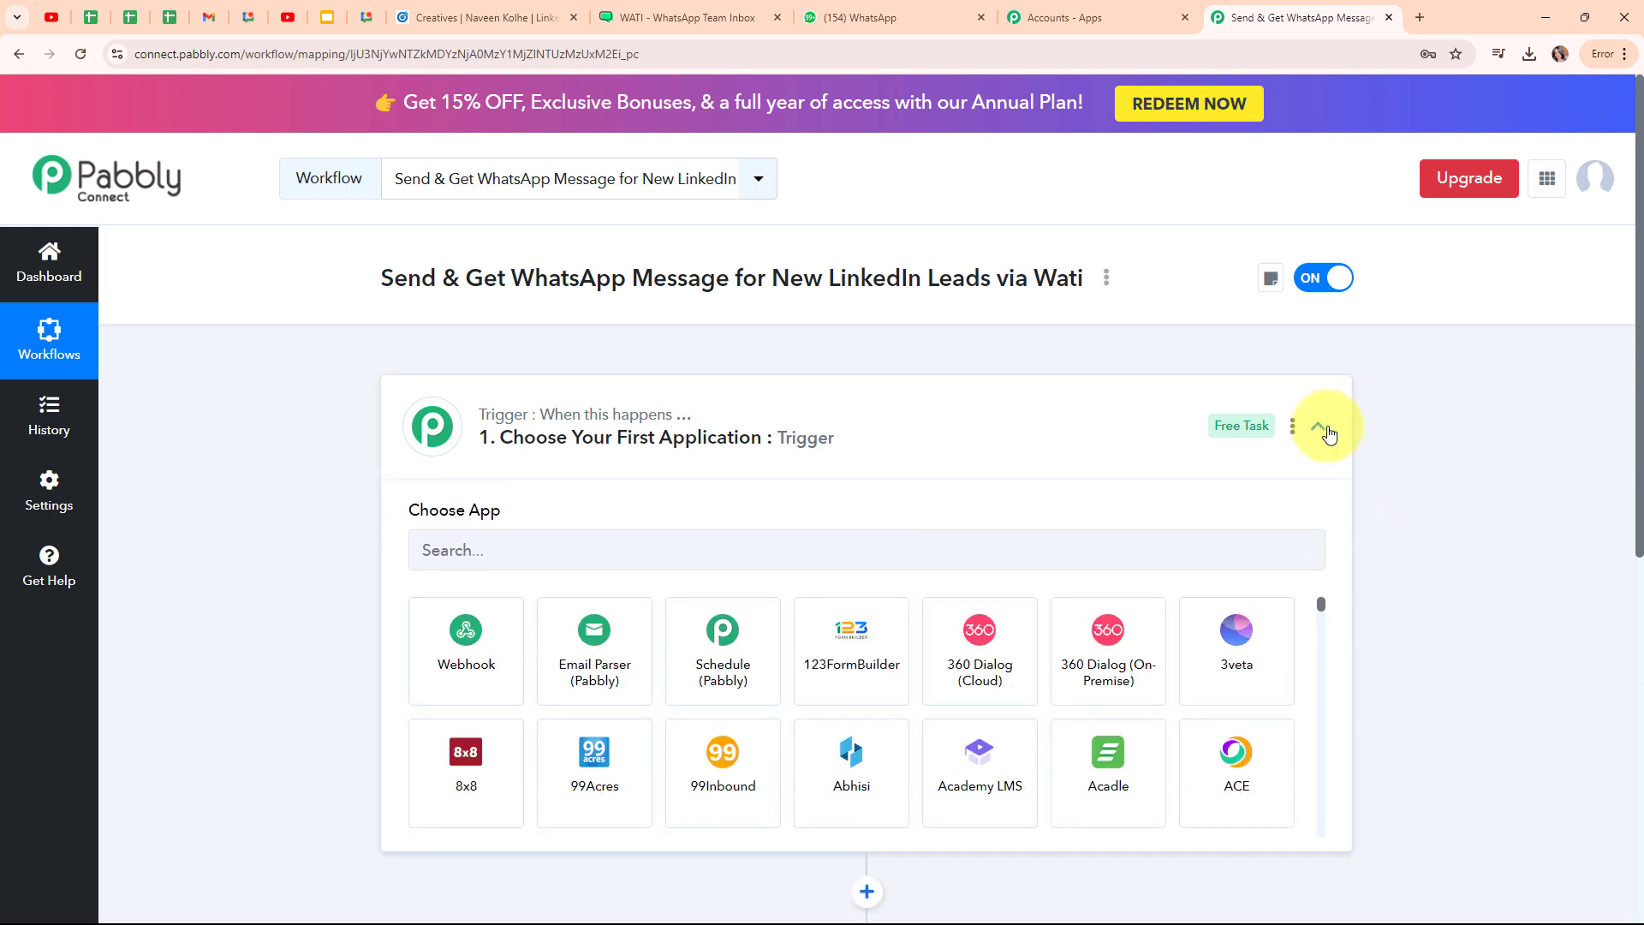
left_click(517, 555)
type("lin")
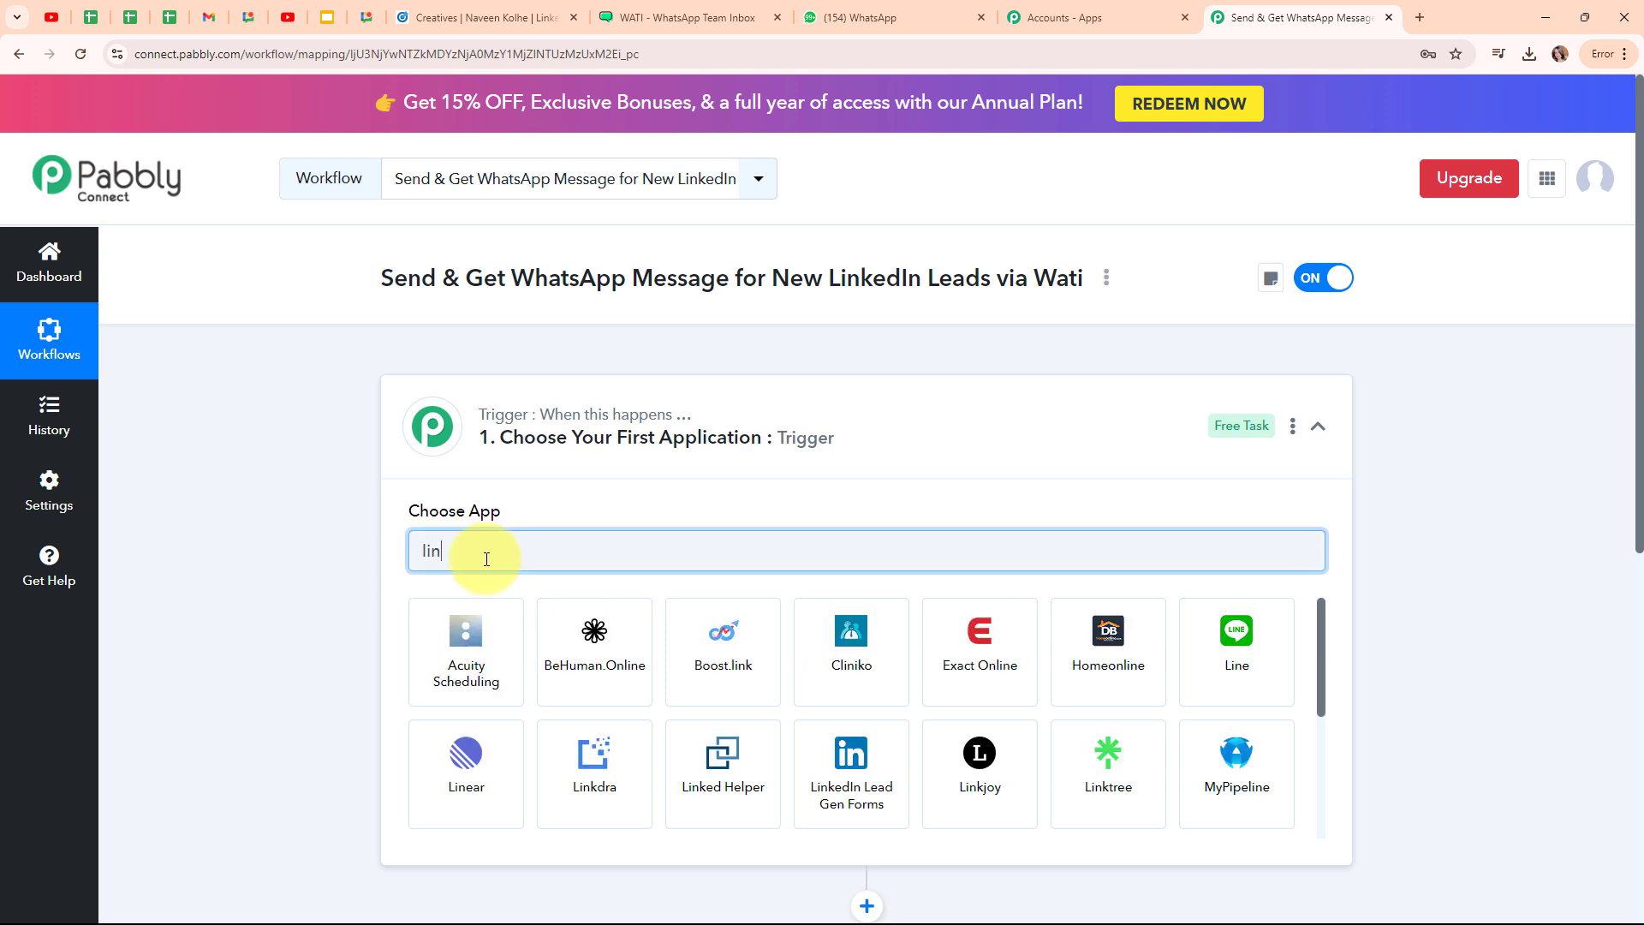
left_click(838, 792)
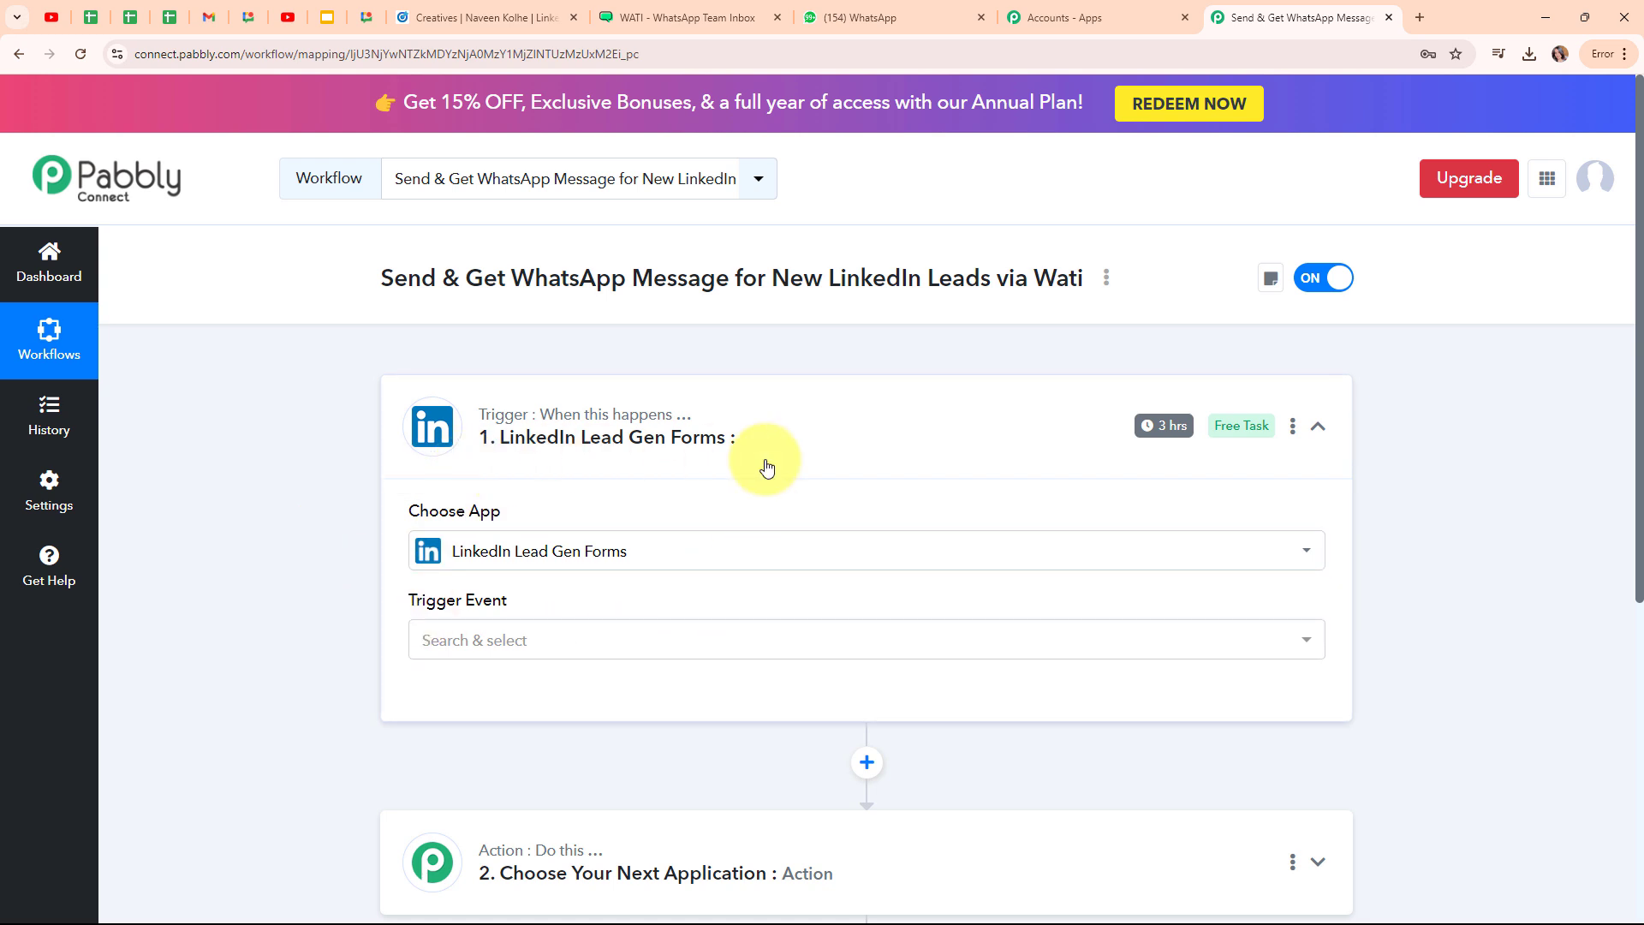
Choose New Lead Gen Form Response as the trigger event.
left_click(489, 658)
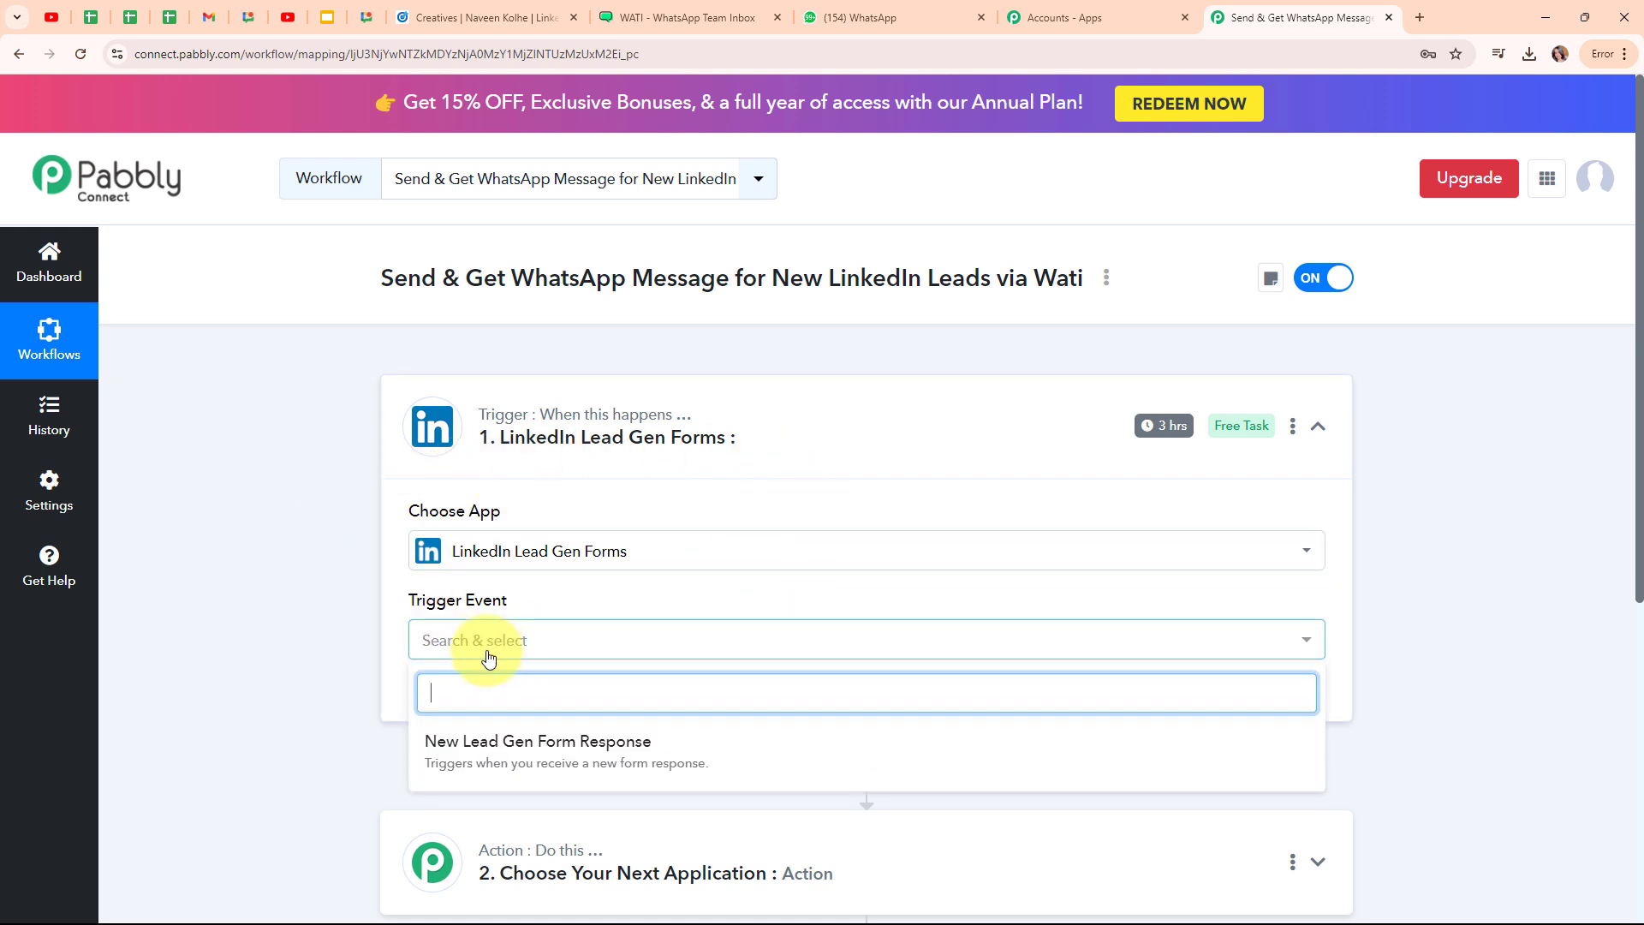
left_click(504, 764)
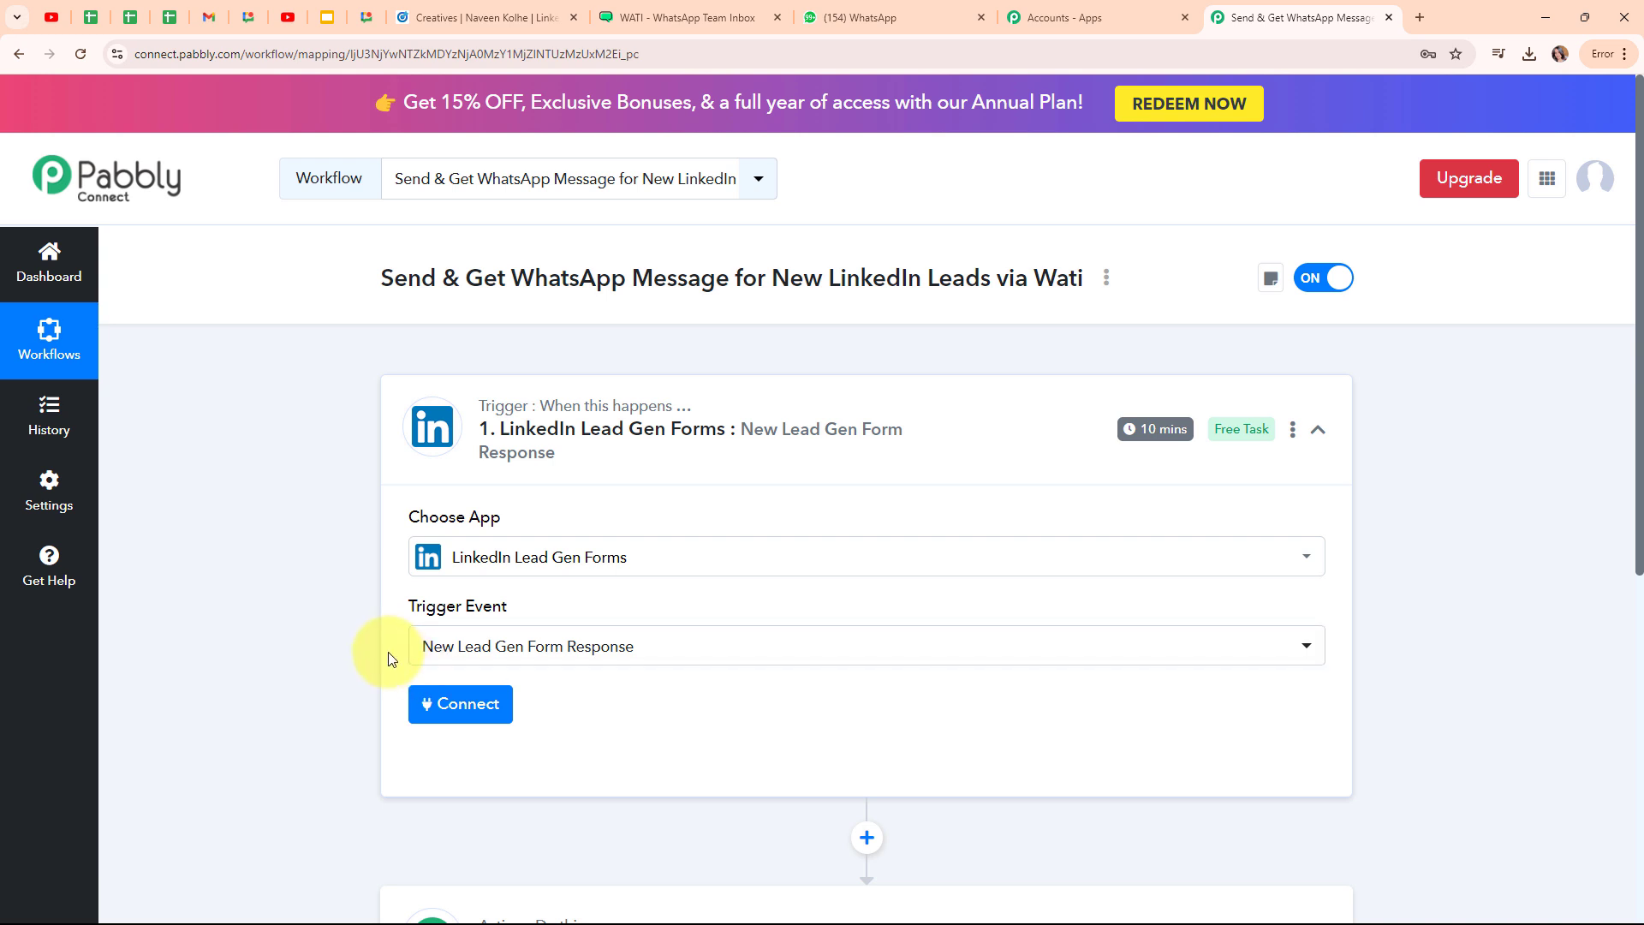
Add a new LinkedIn Lead Gen Forms connection and authorize it through LinkedIn sign-in.
left_click(426, 710)
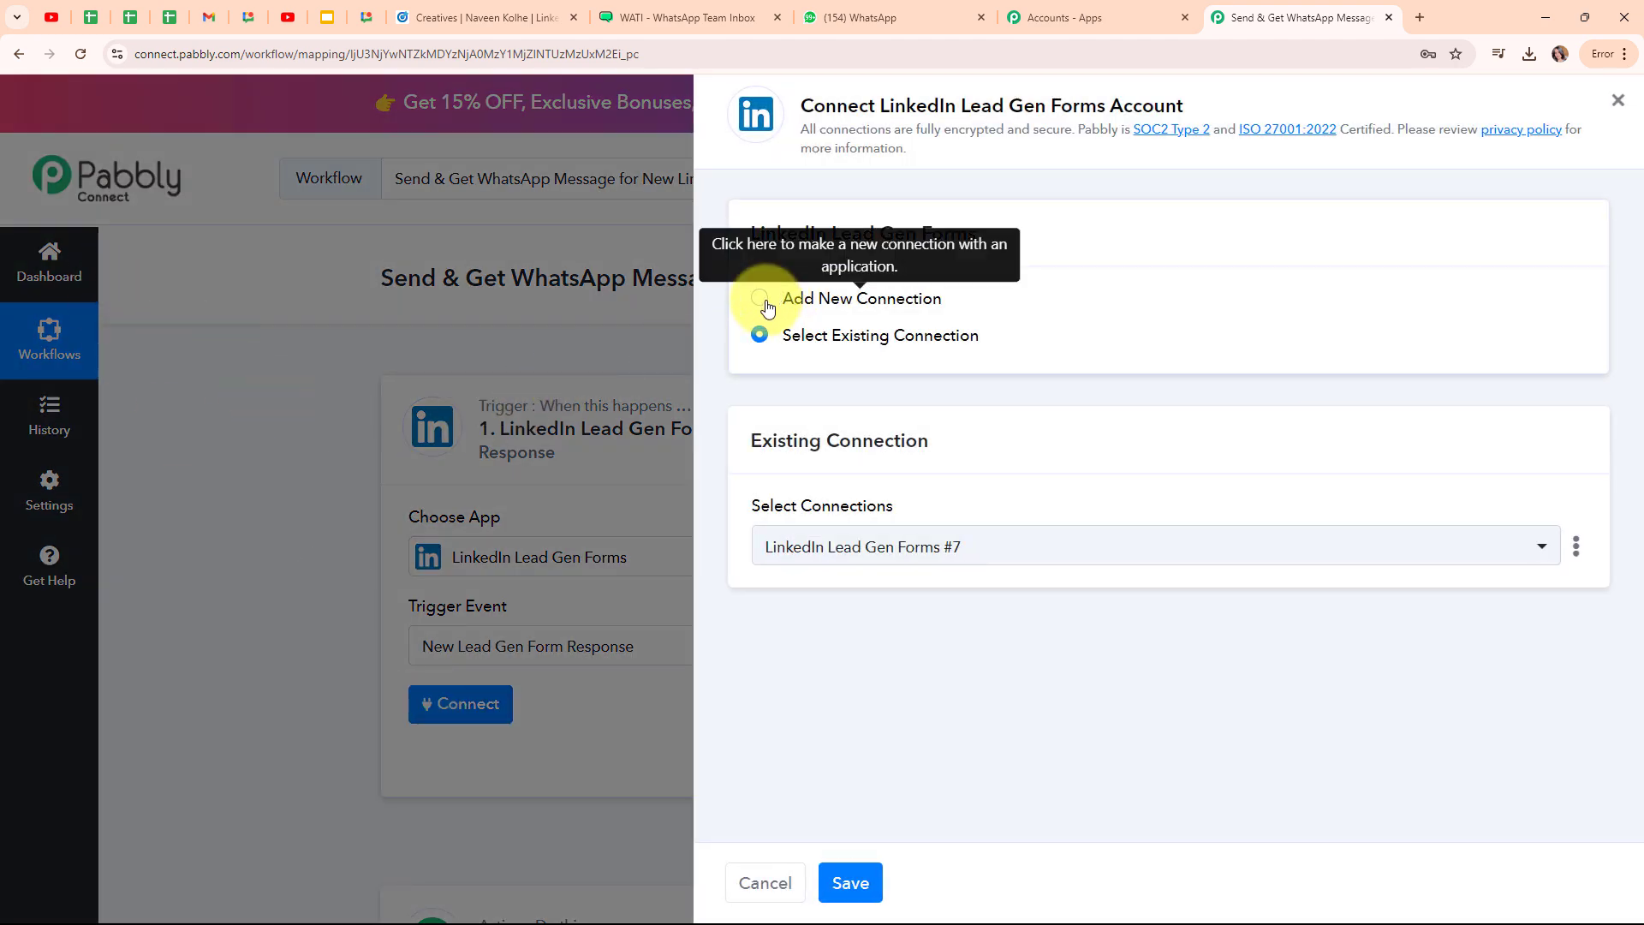
left_click(766, 304)
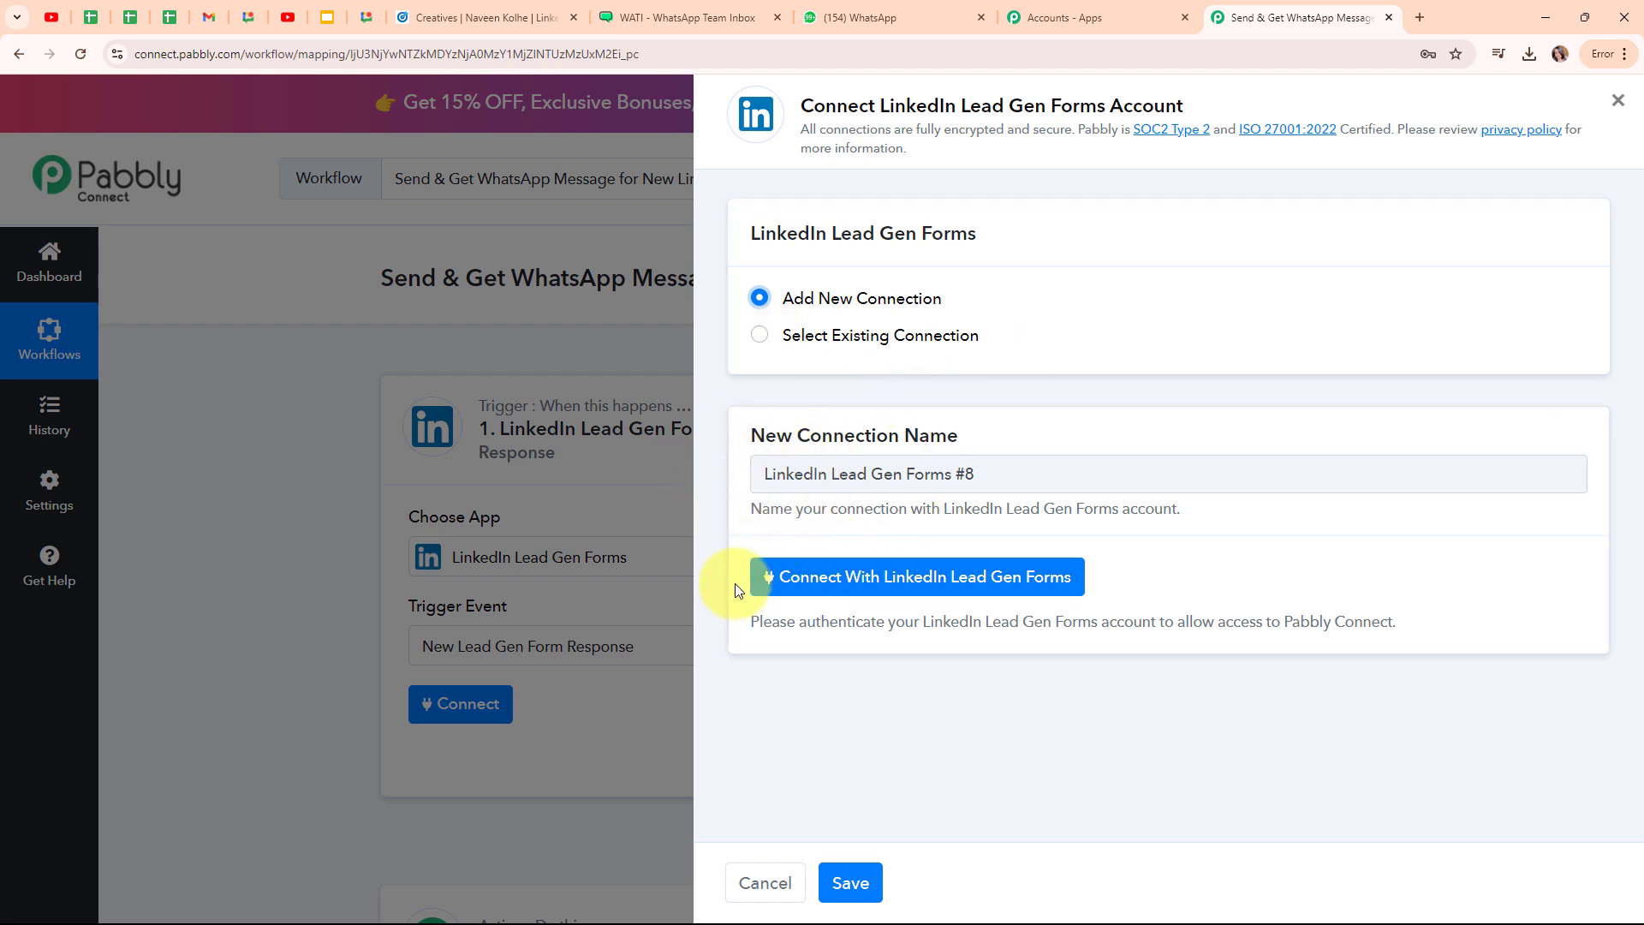
left_click(926, 600)
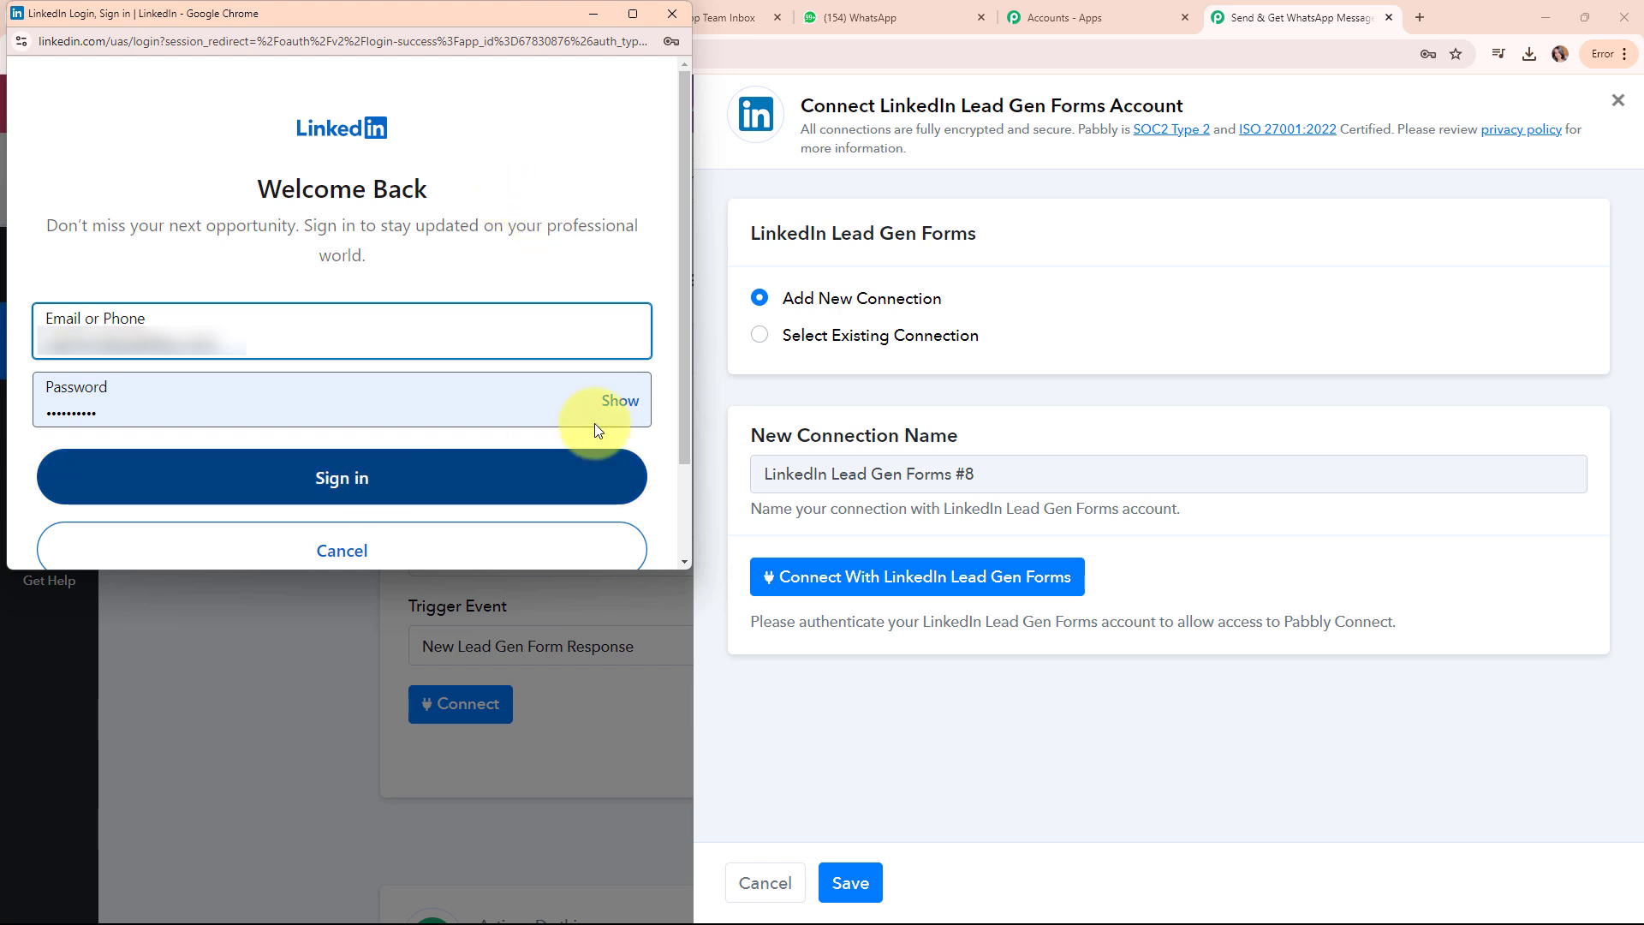
left_click(446, 487)
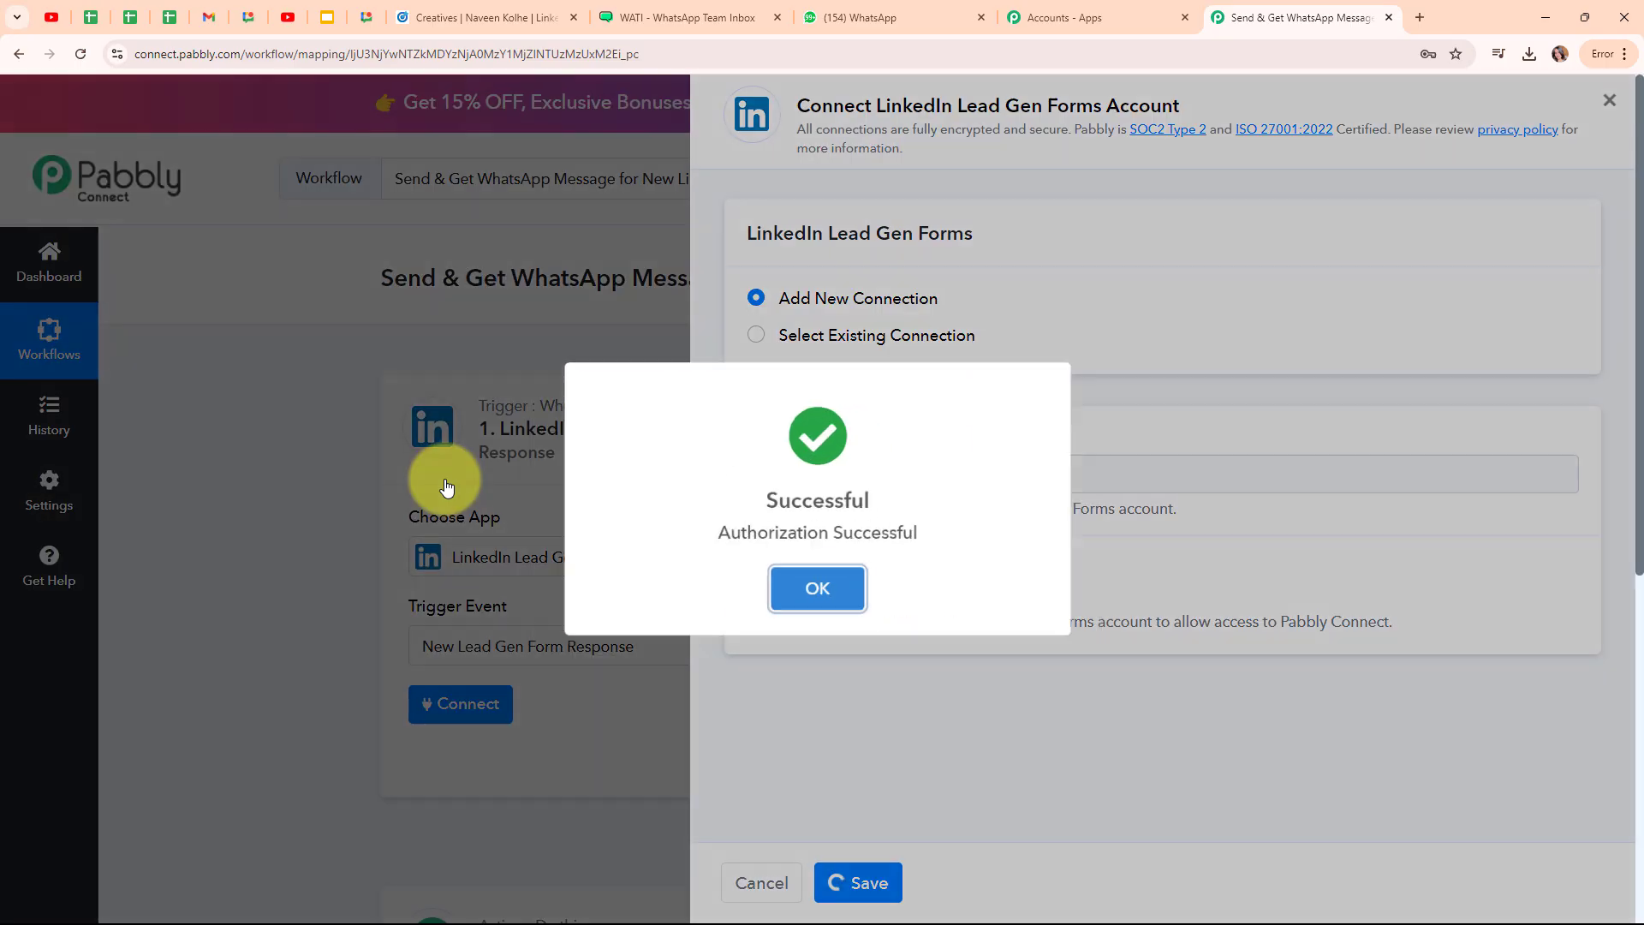
left_click(818, 589)
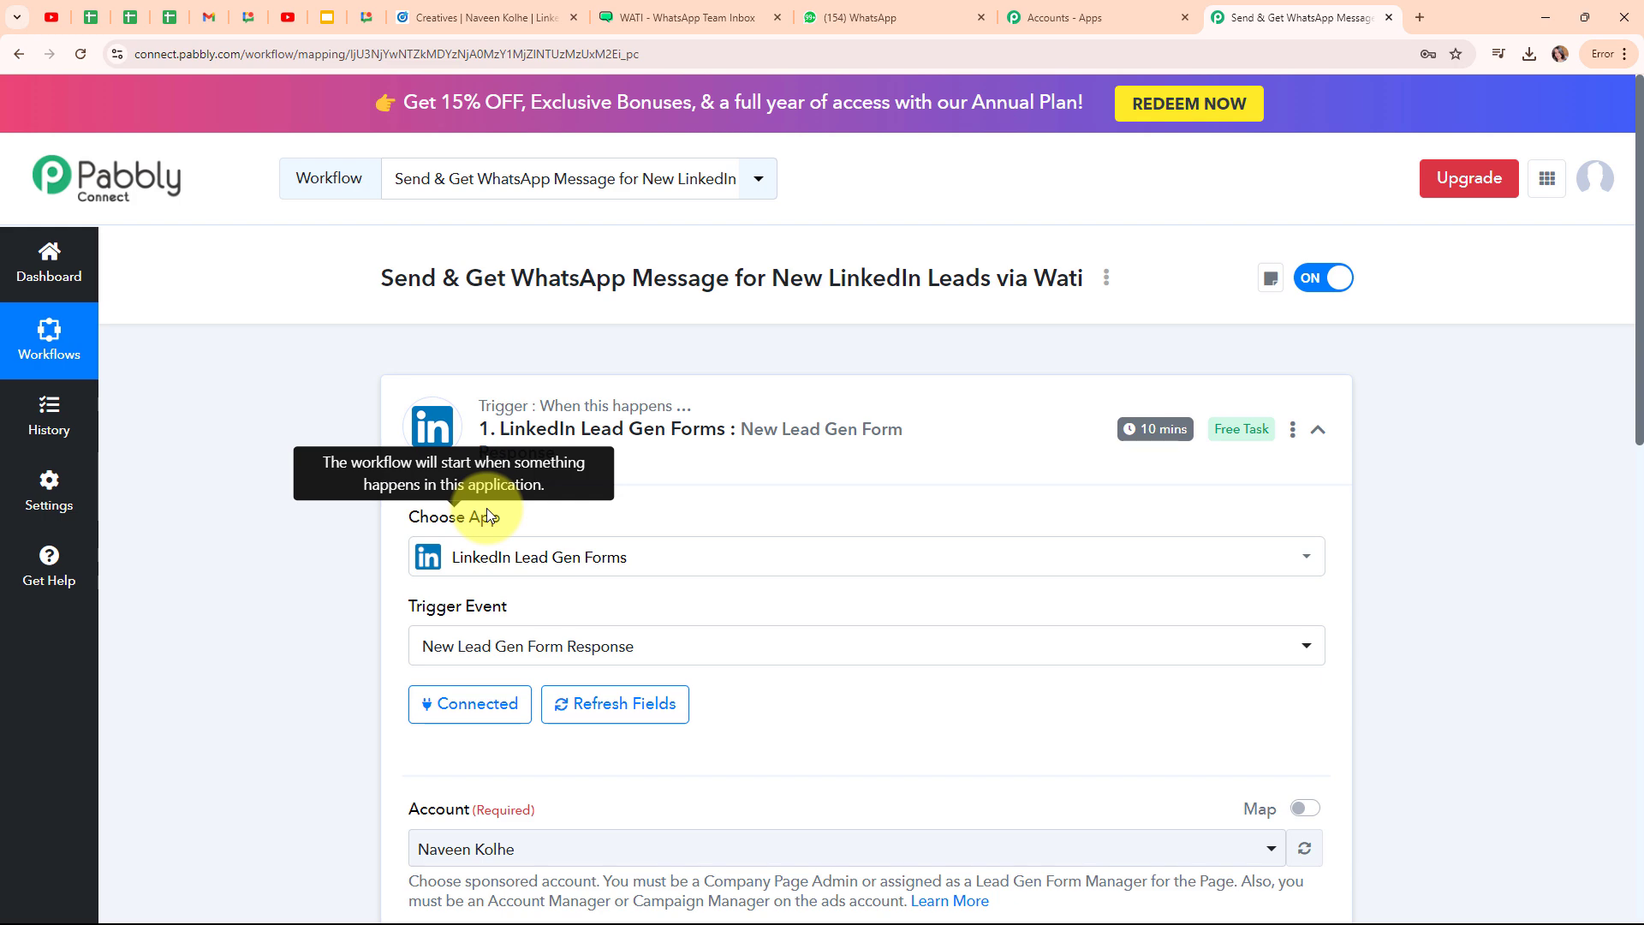
Check Campaign Manager, then keep the existing sponsored ad account in the trigger's Account field.
left_click(462, 24)
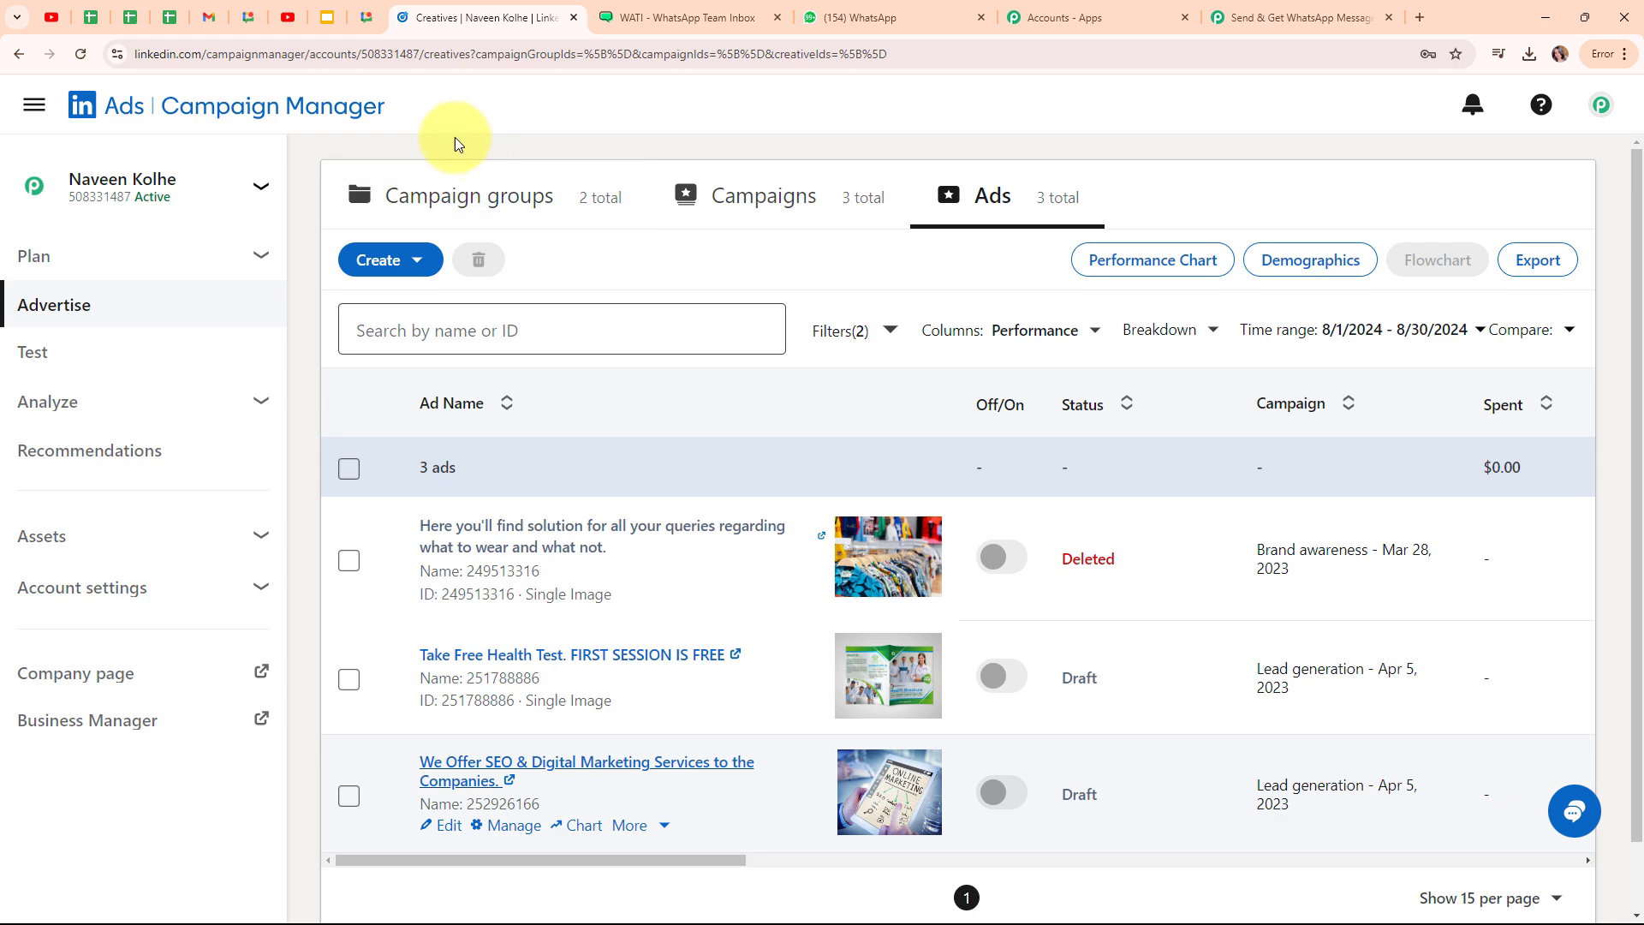
left_click(1234, 17)
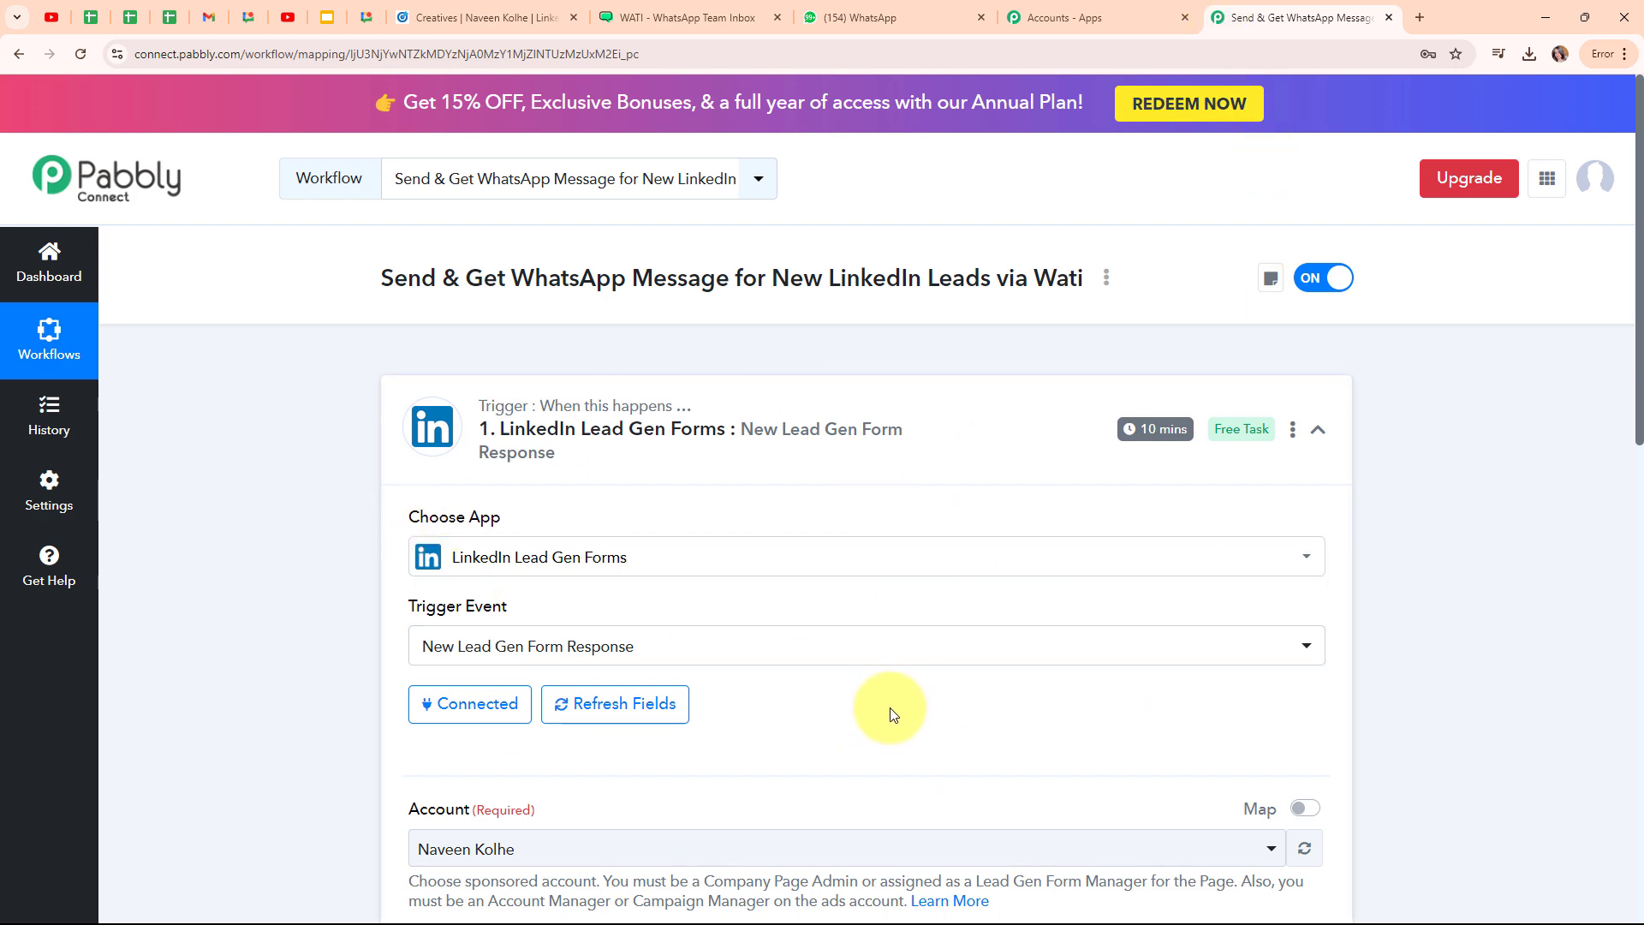
scroll(891, 706, "down", 1)
scroll(891, 706, "down", 6)
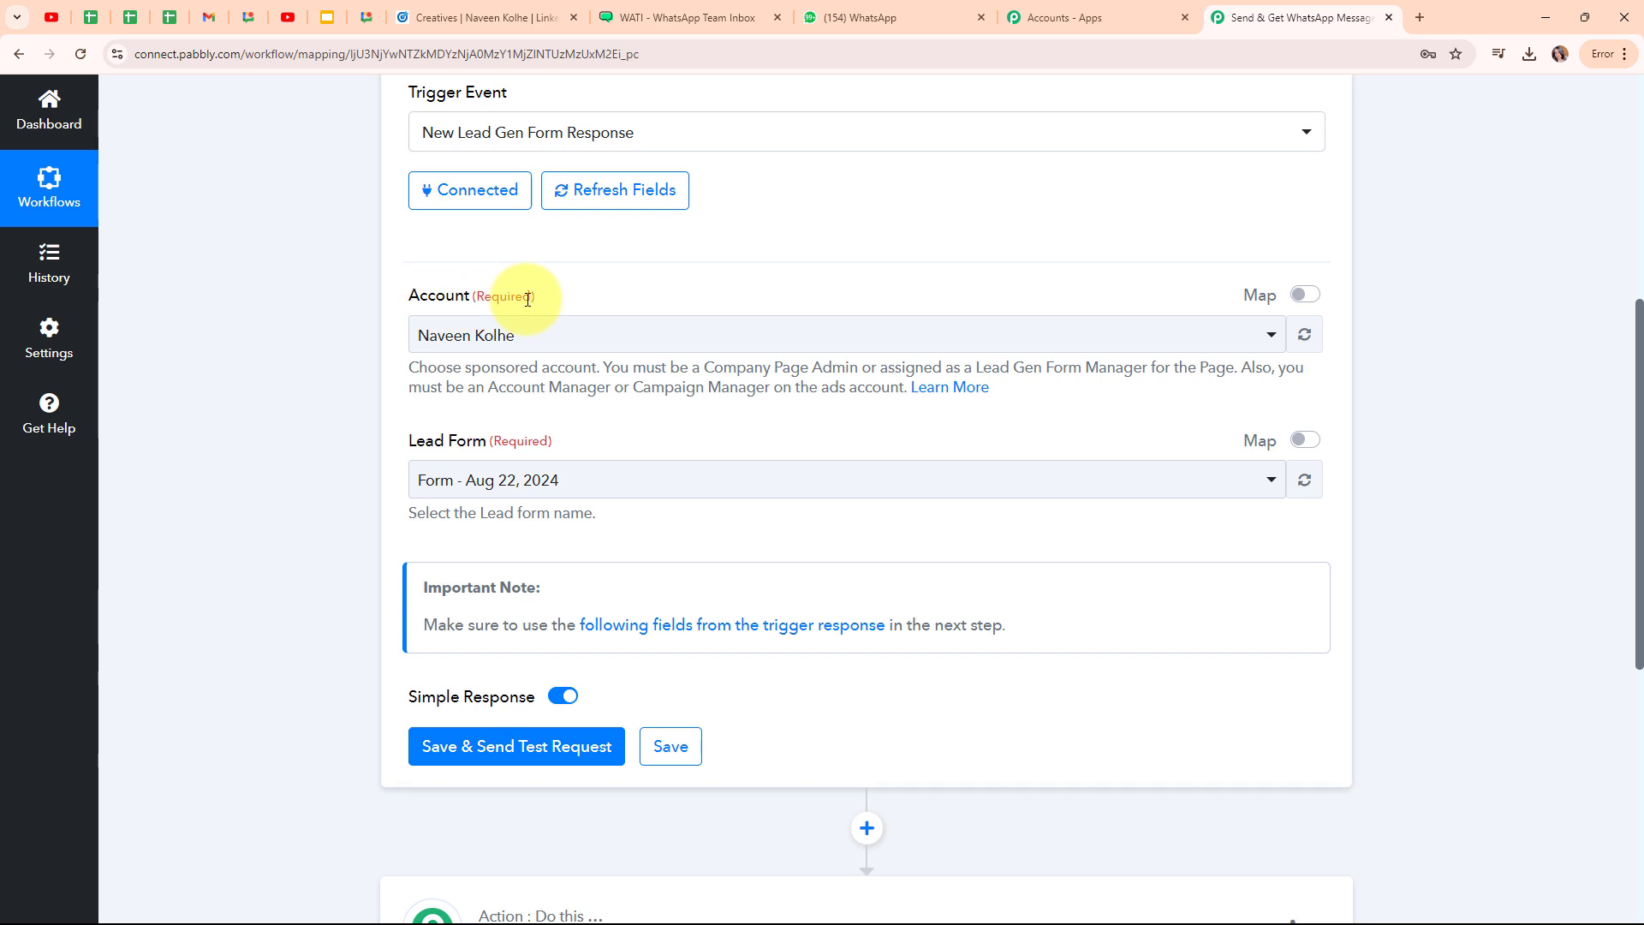
left_click(870, 340)
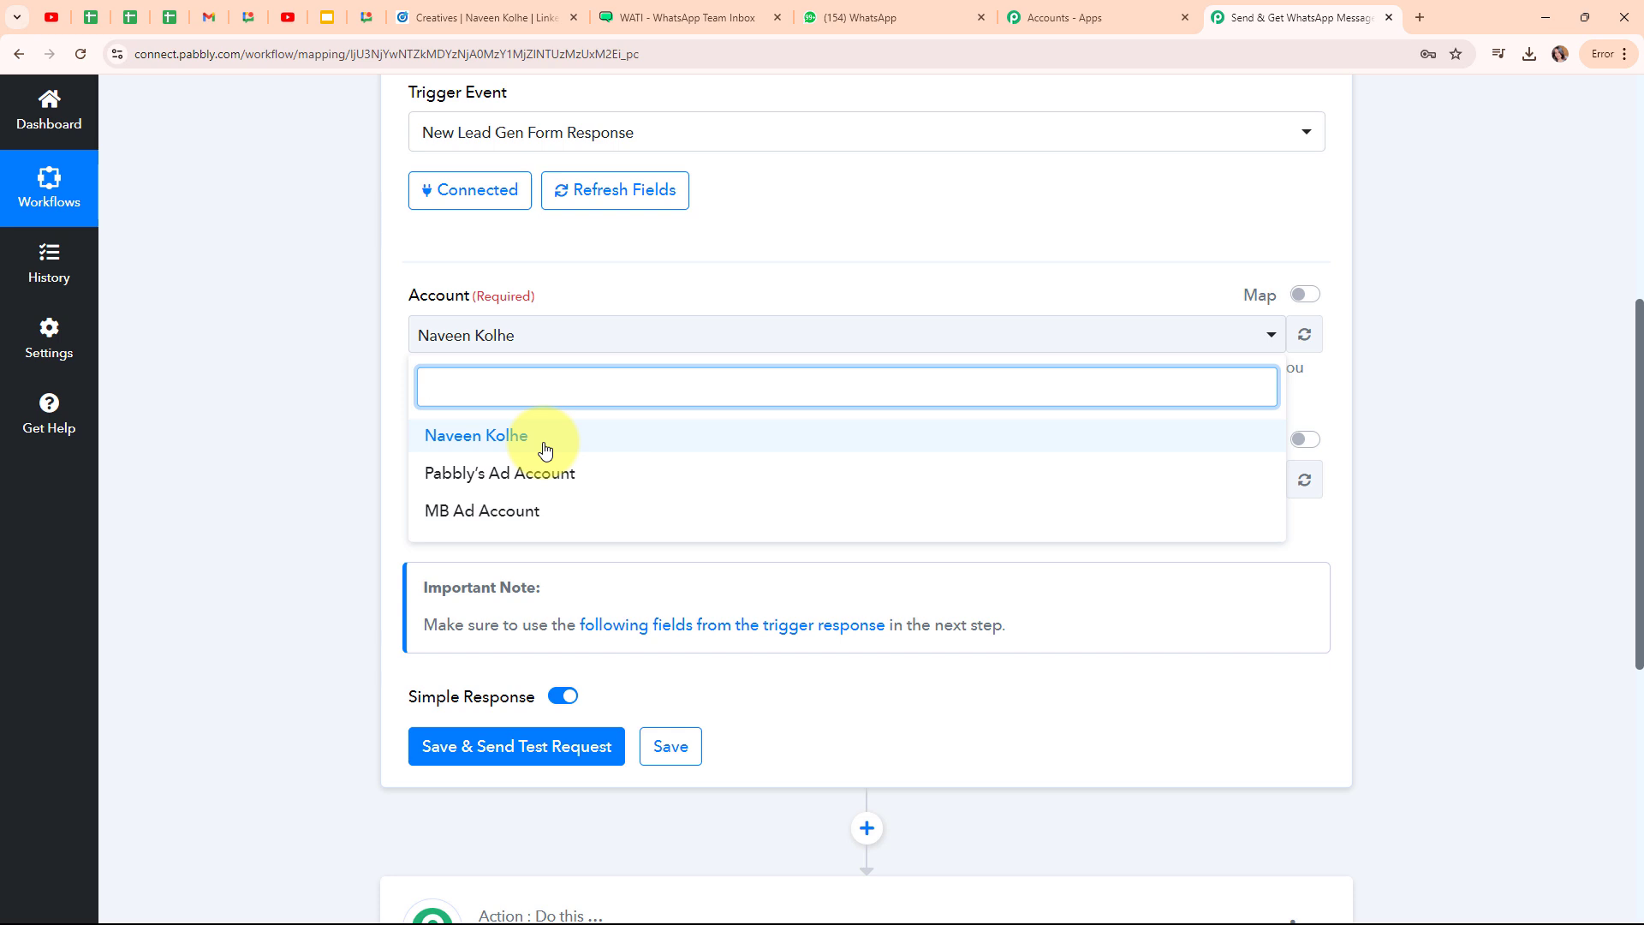
left_click(545, 452)
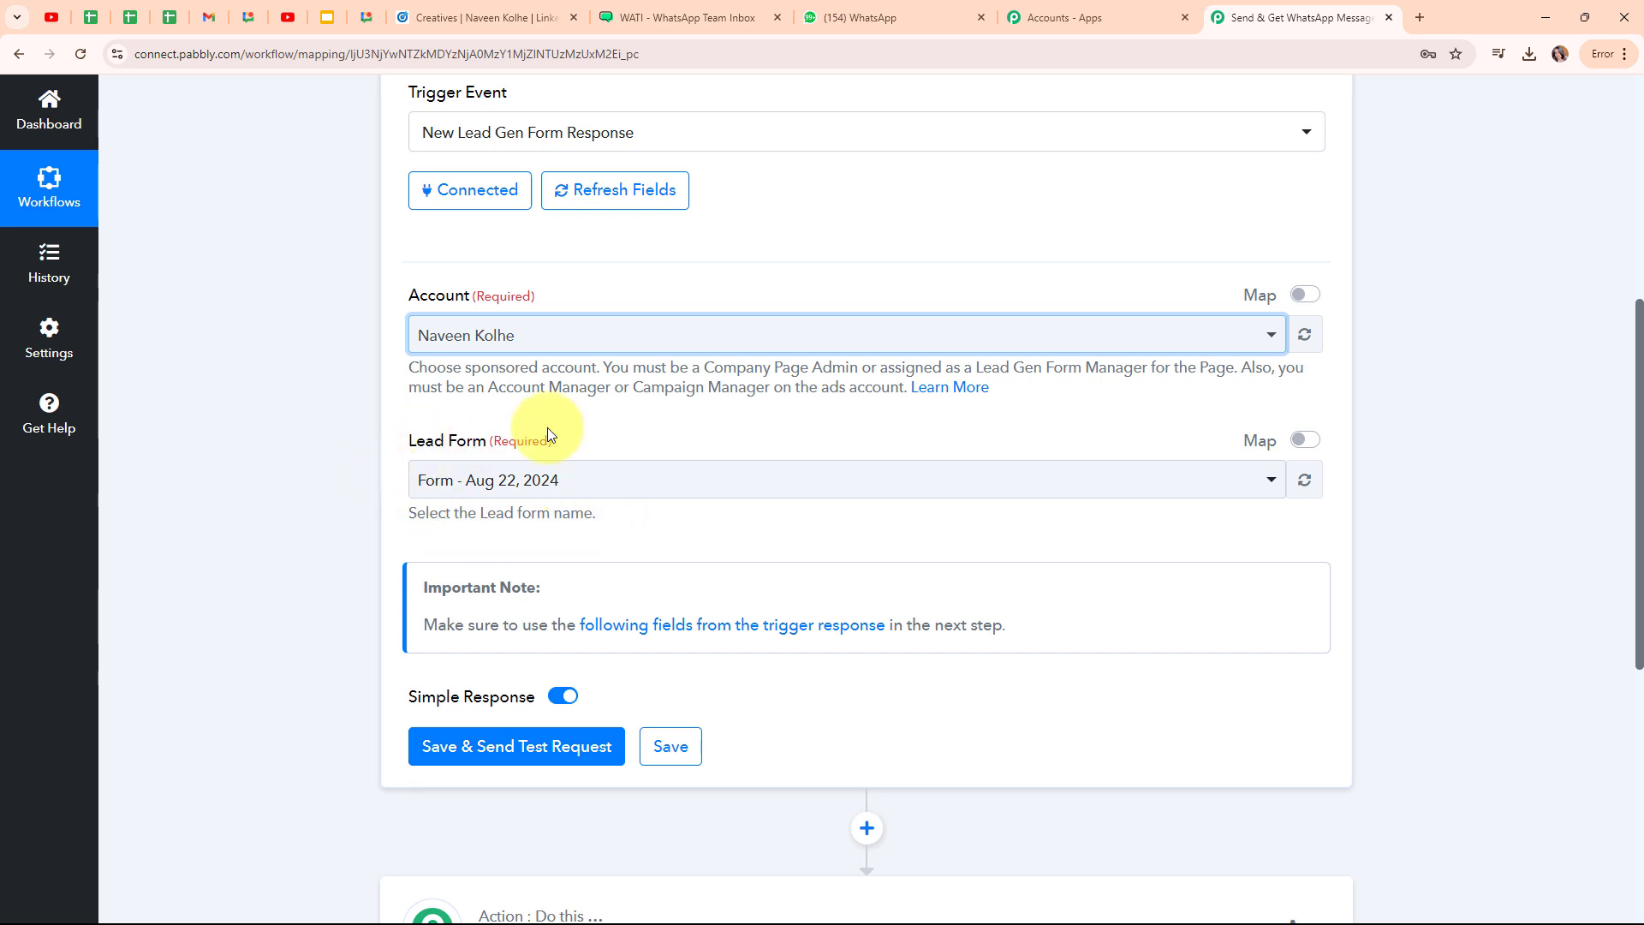
Select Sample LeadGen Form as the trigger's lead form.
left_click(889, 481)
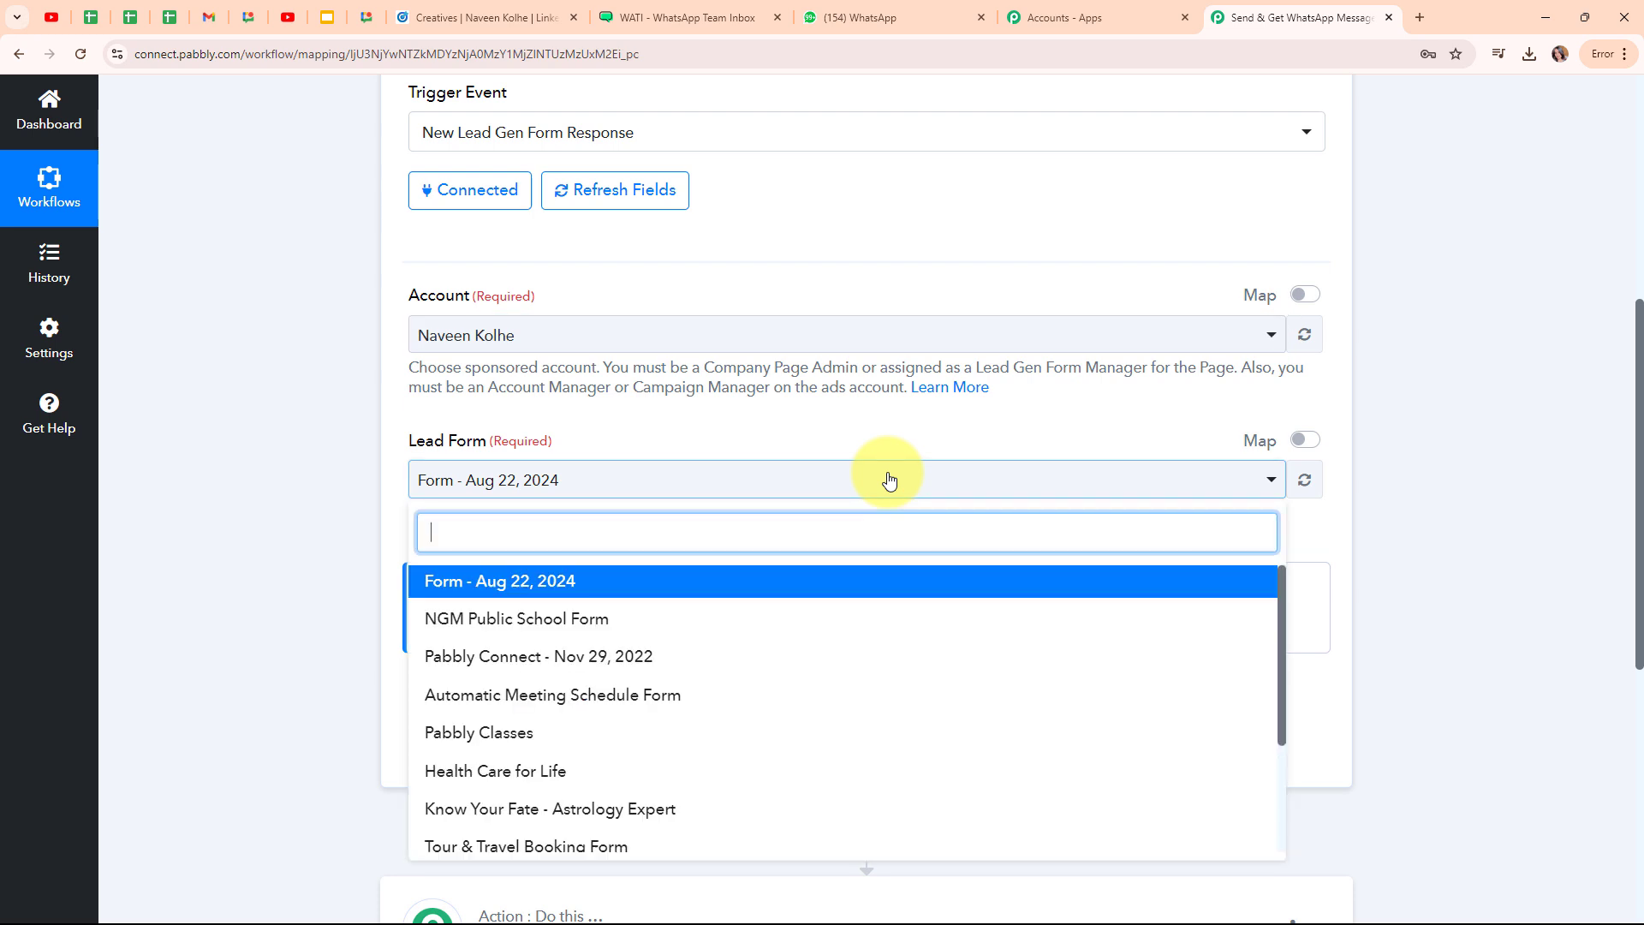
scroll(844, 678, "down", 5)
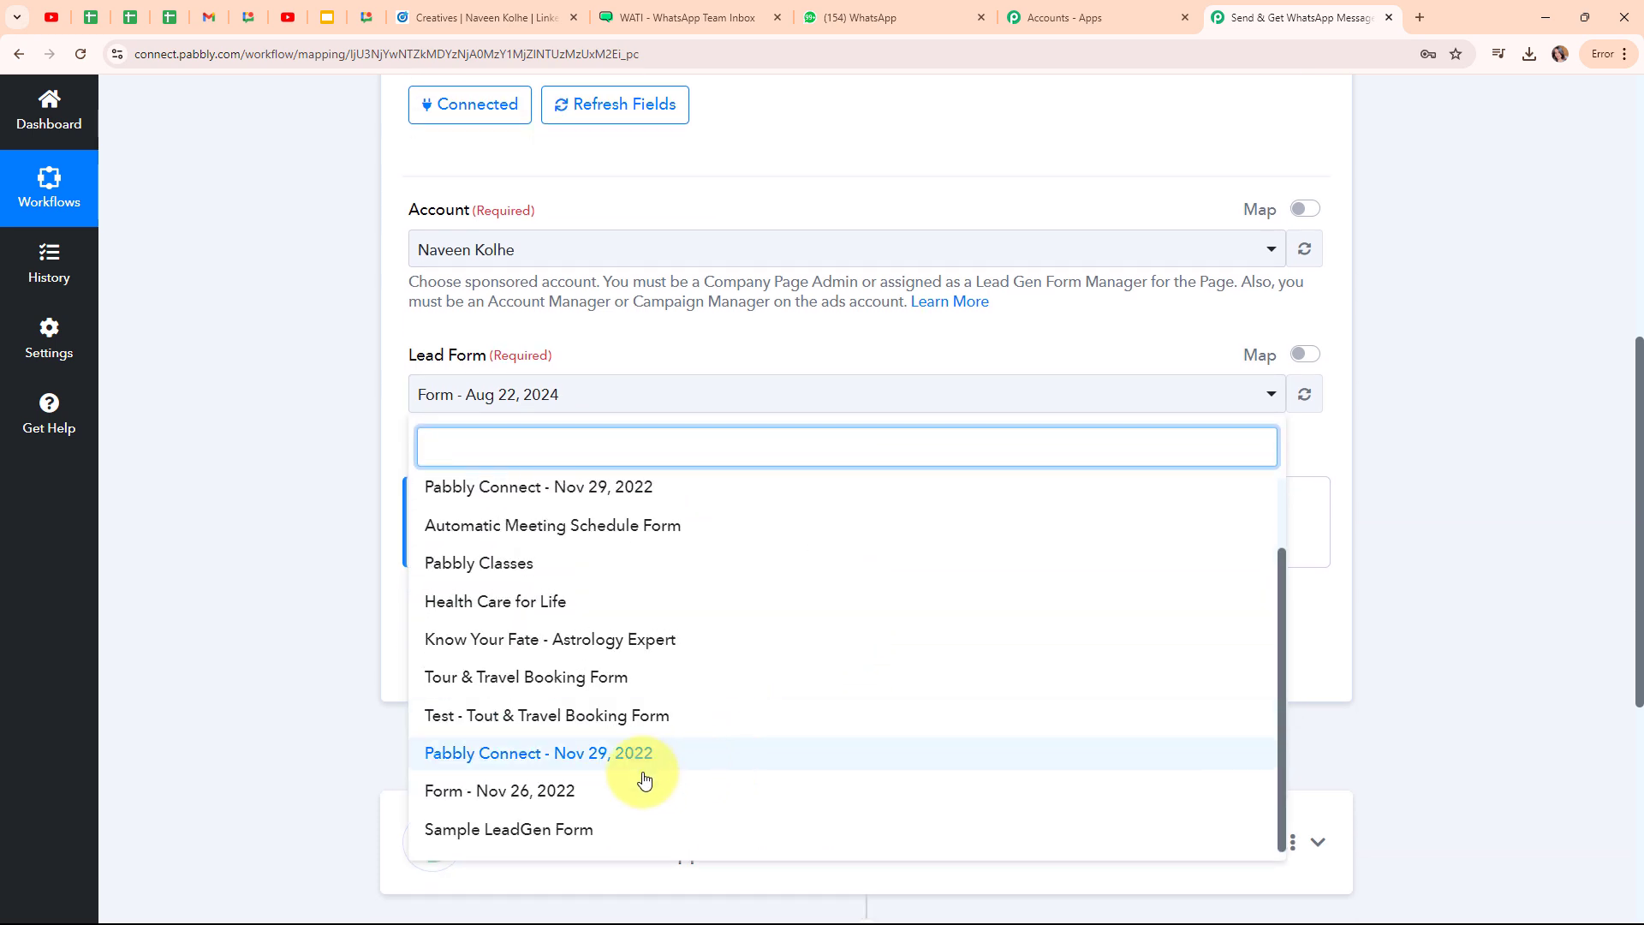
left_click(568, 833)
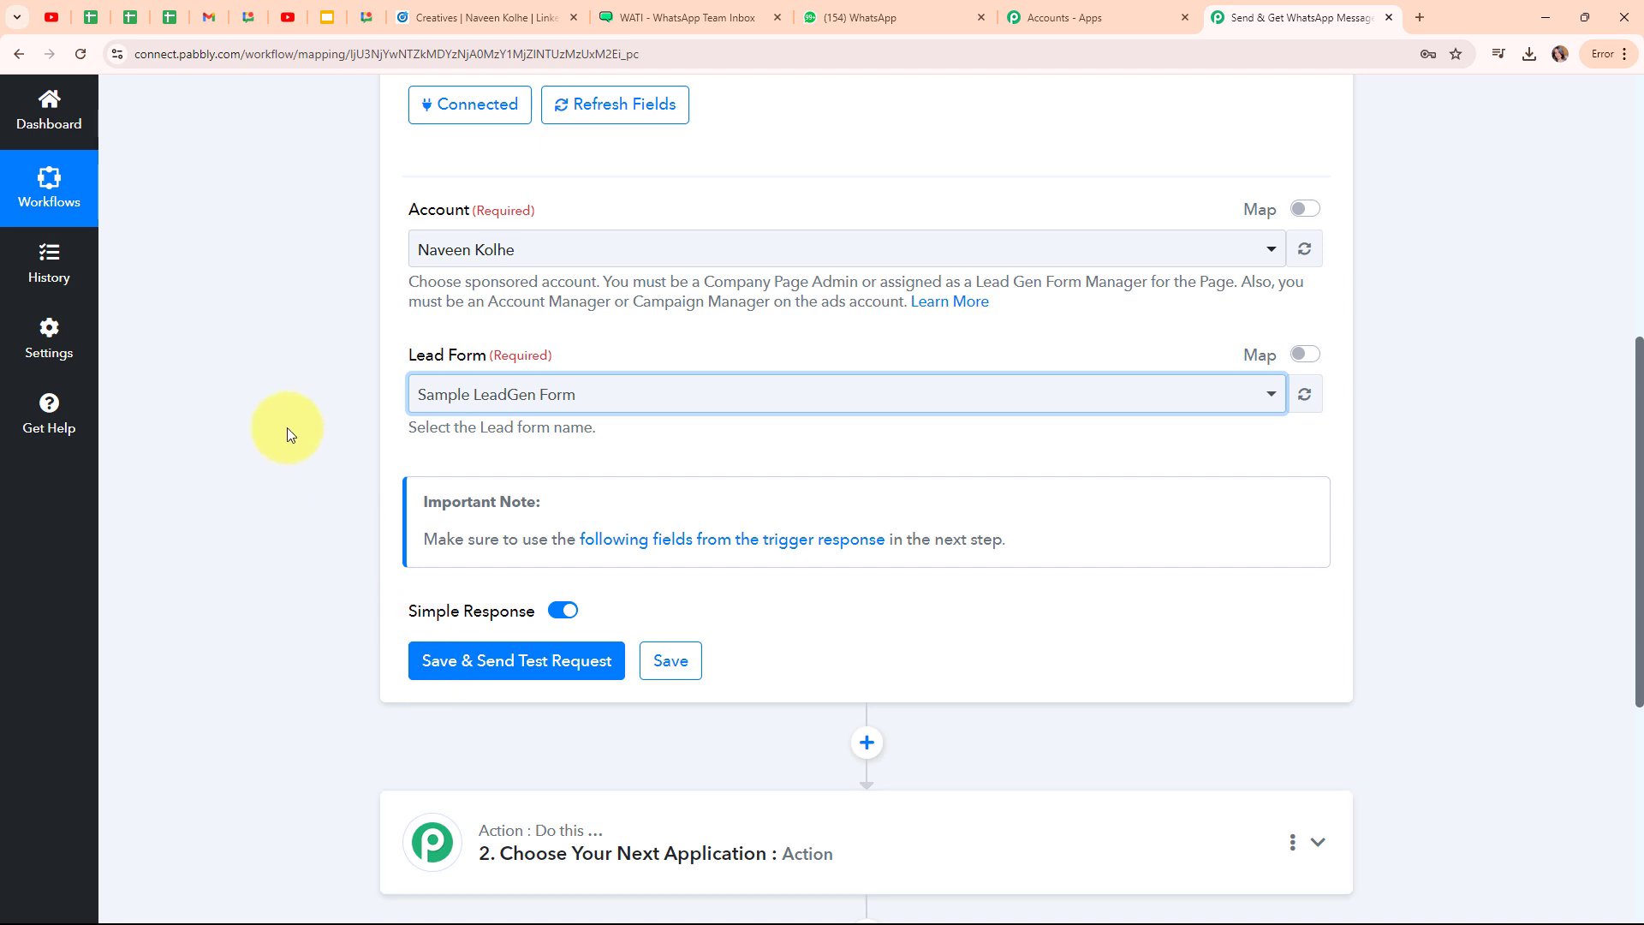
left_click(269, 385)
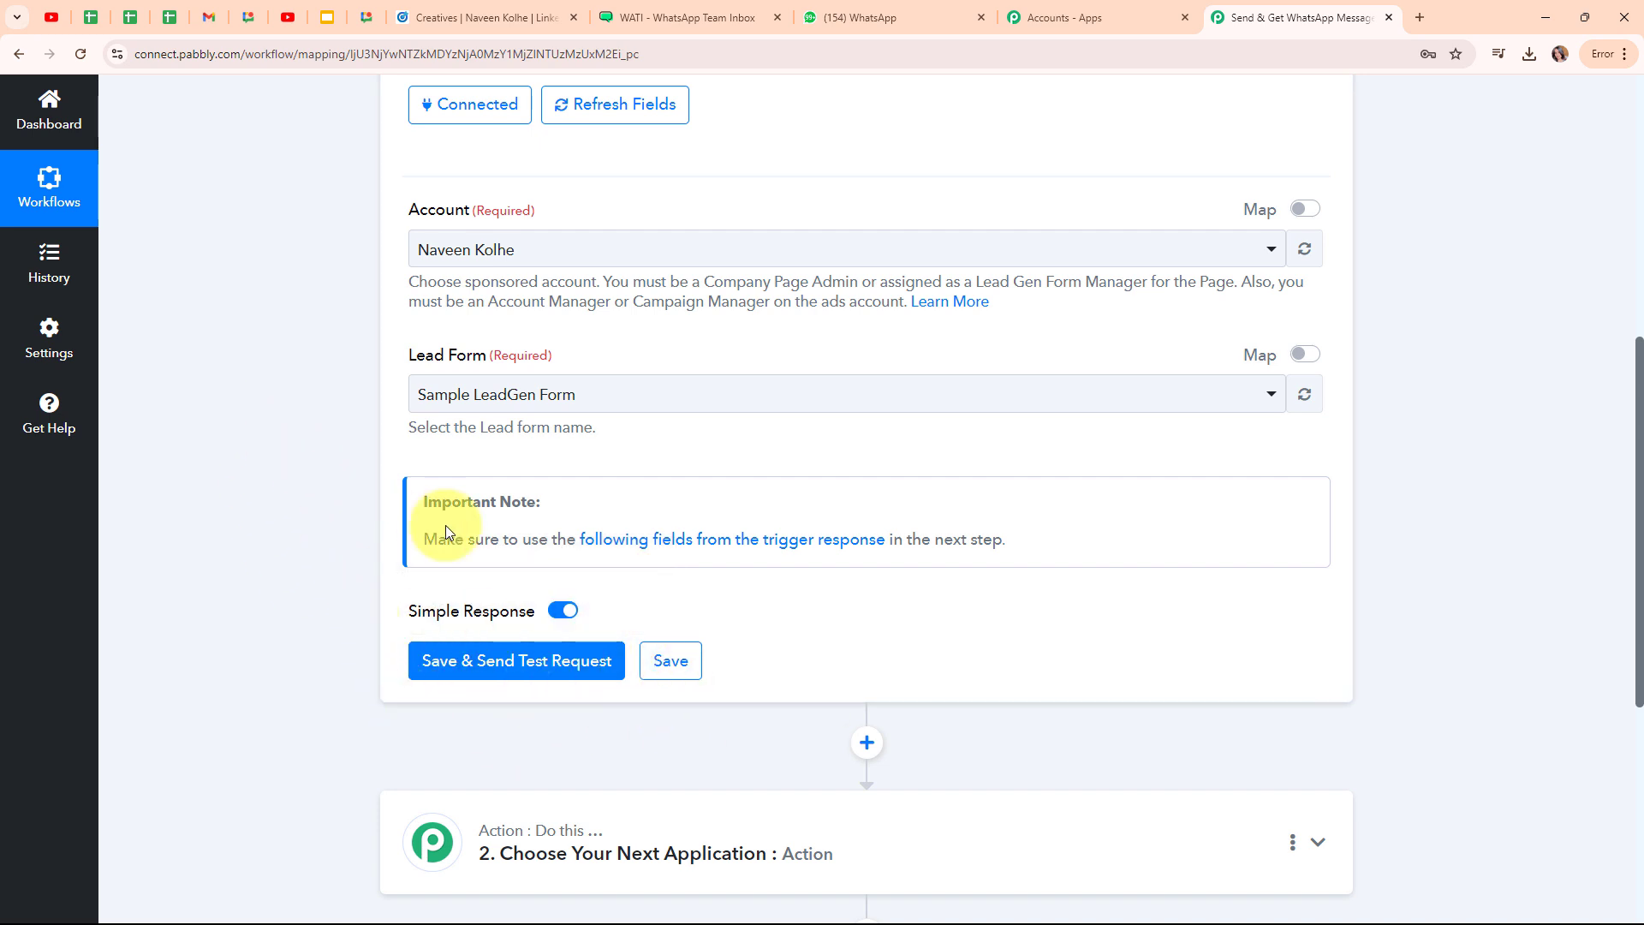
scroll(991, 462, "up", 2)
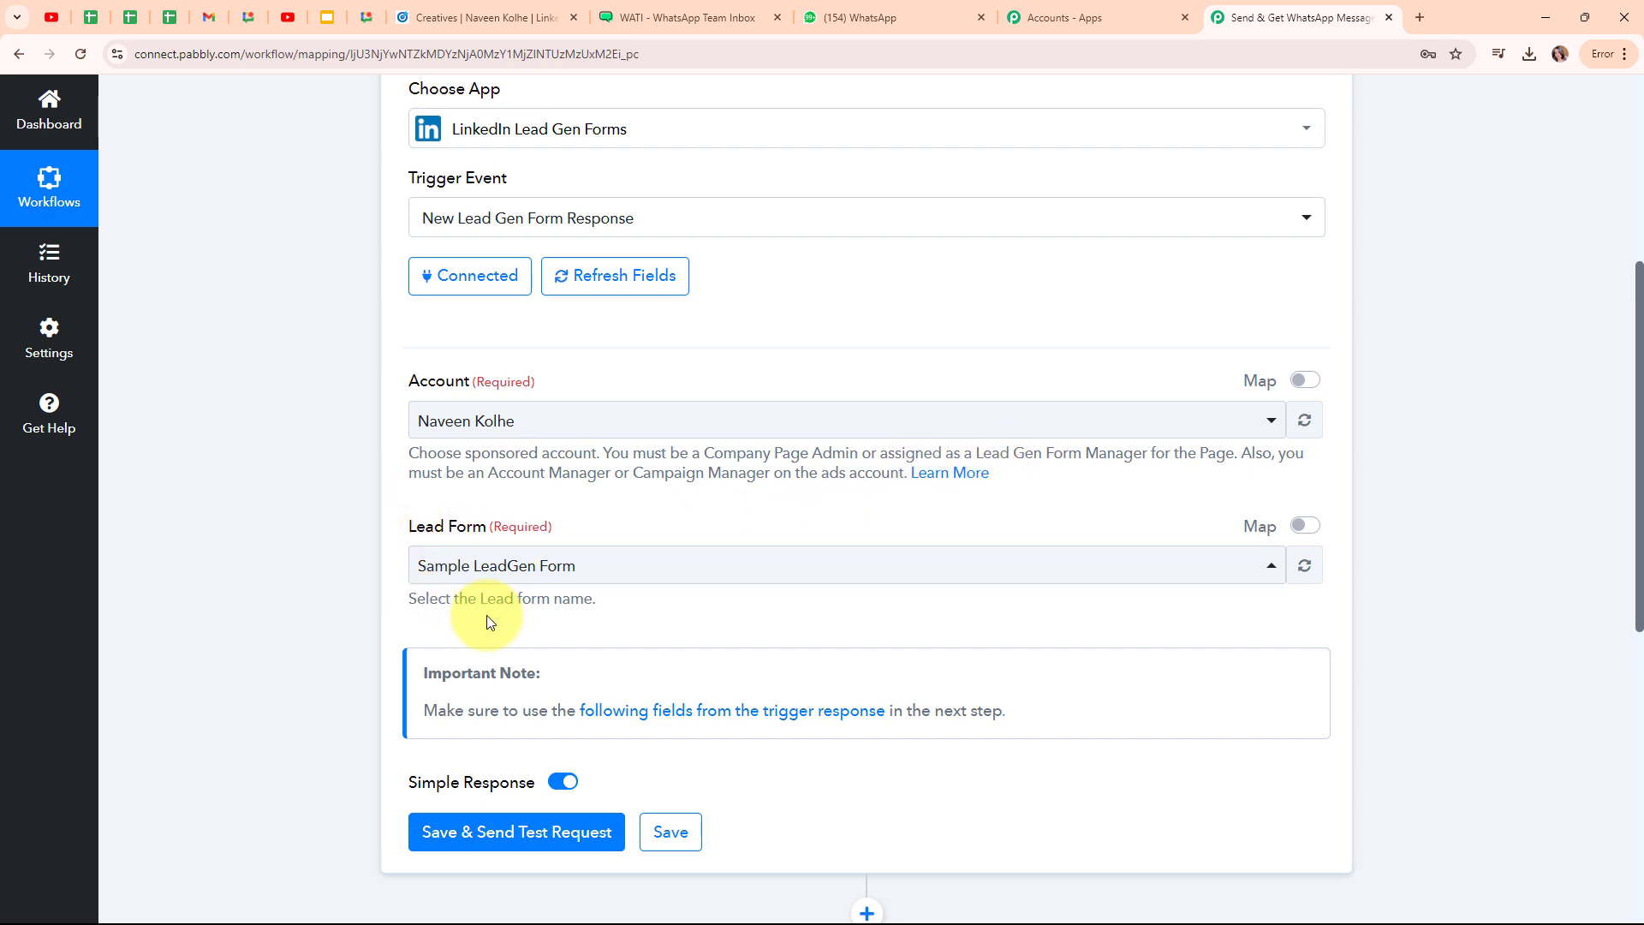
left_click(481, 19)
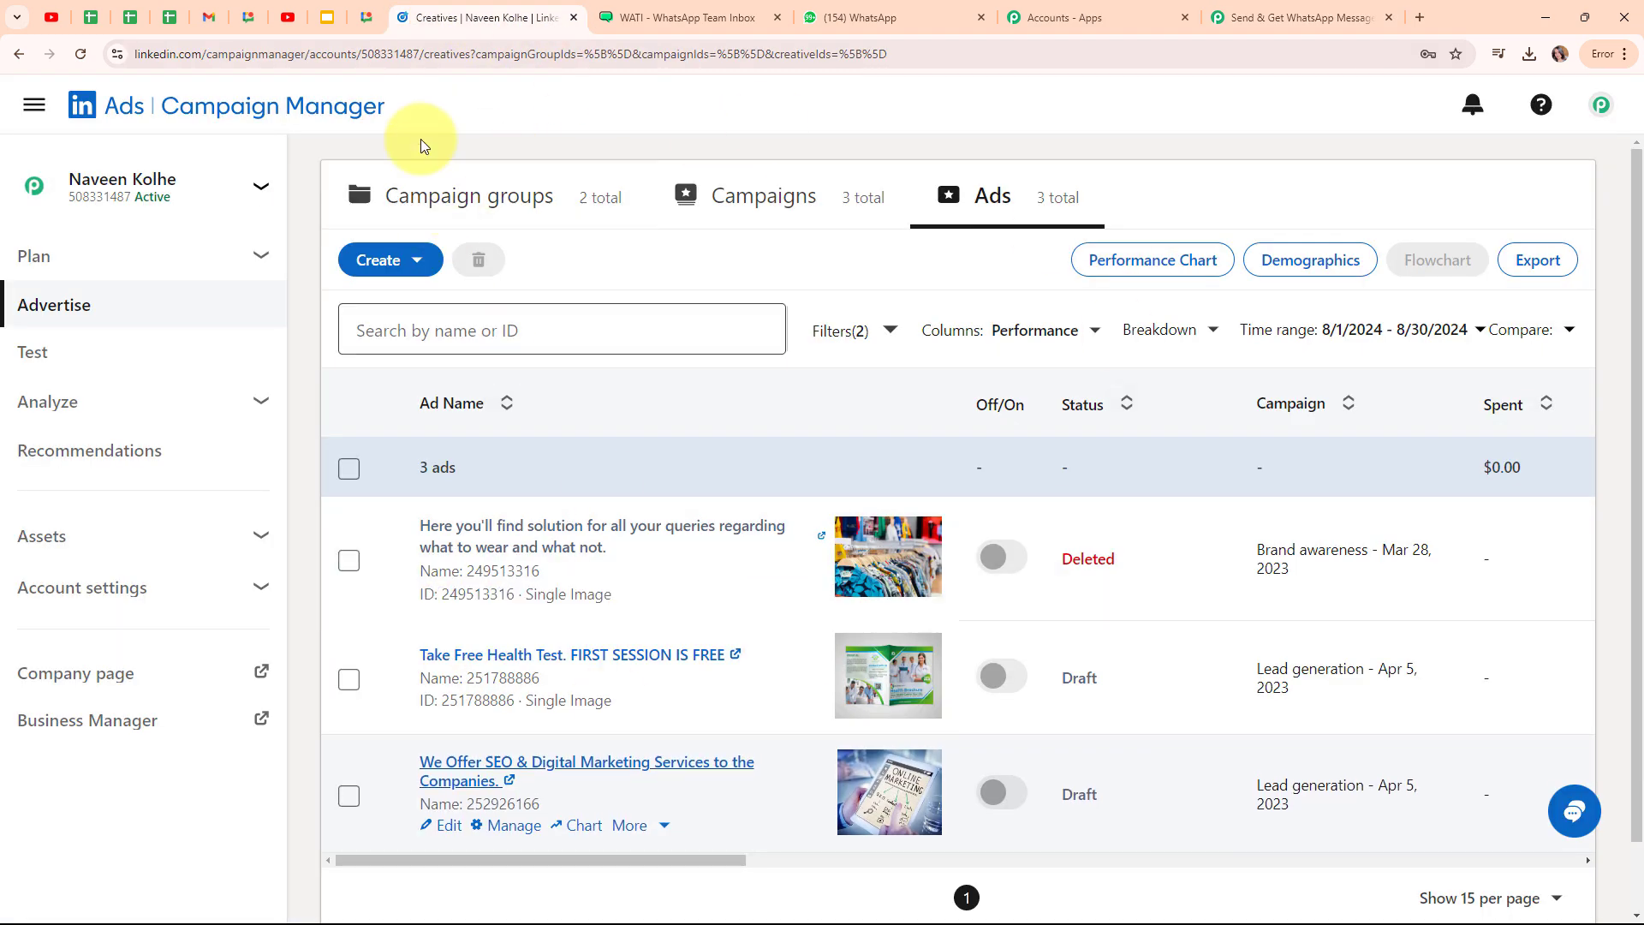
Open the promoted post of the third ad, SEO & Digital Marketing Services.
scroll(805, 434, "down", 1)
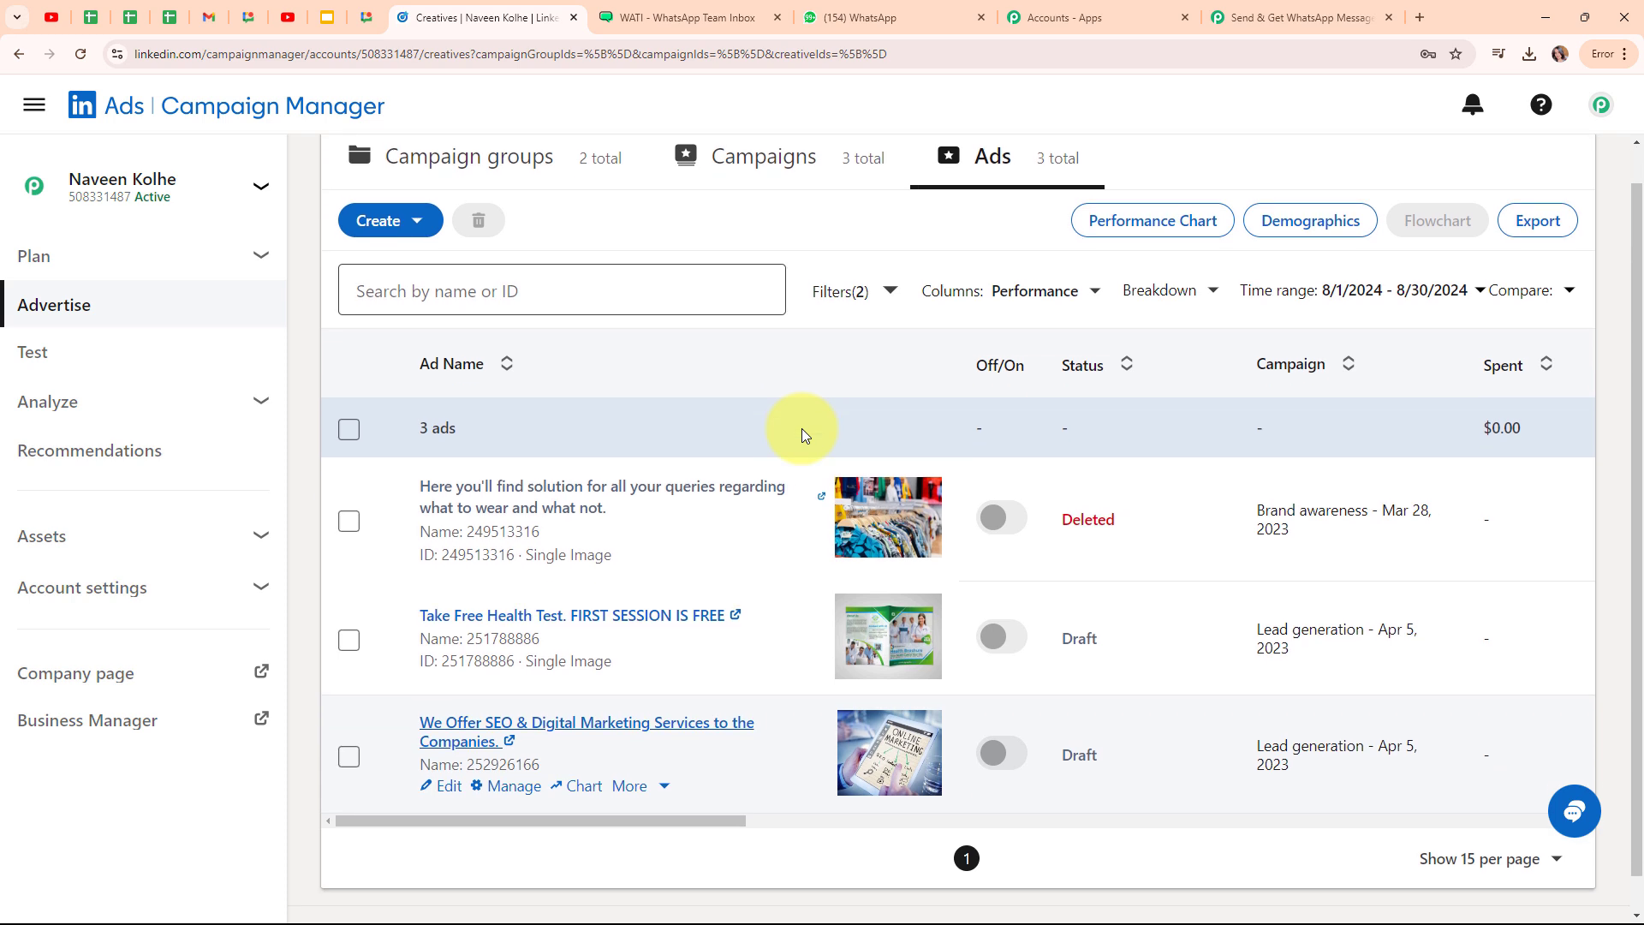
scroll(805, 434, "down", 1)
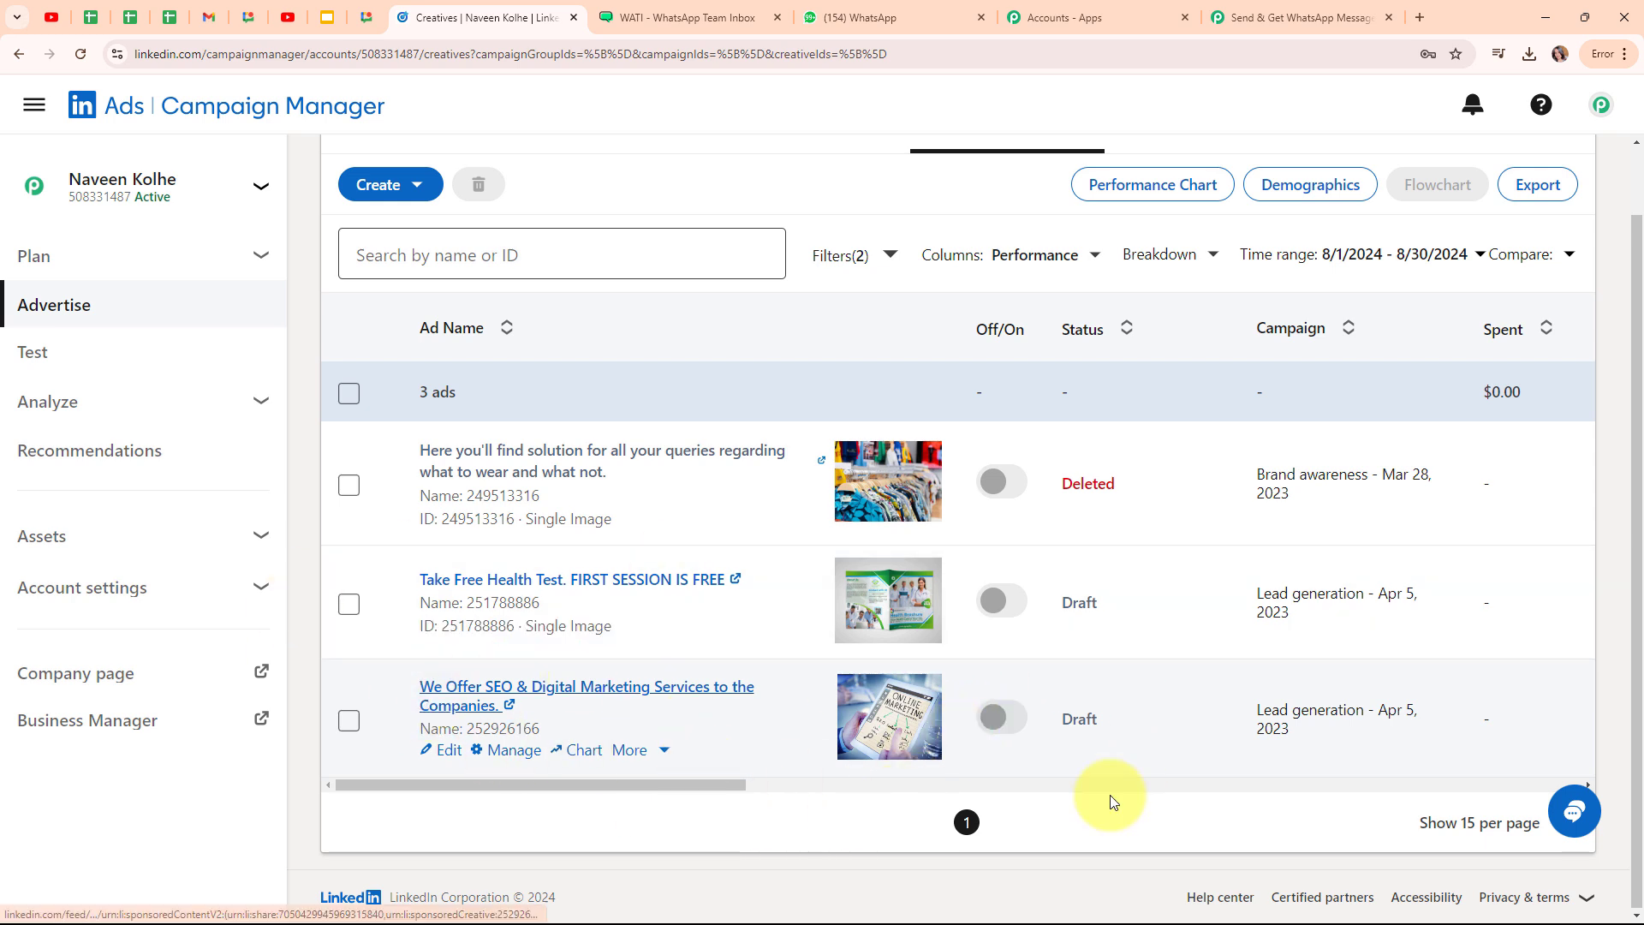
left_click(636, 701)
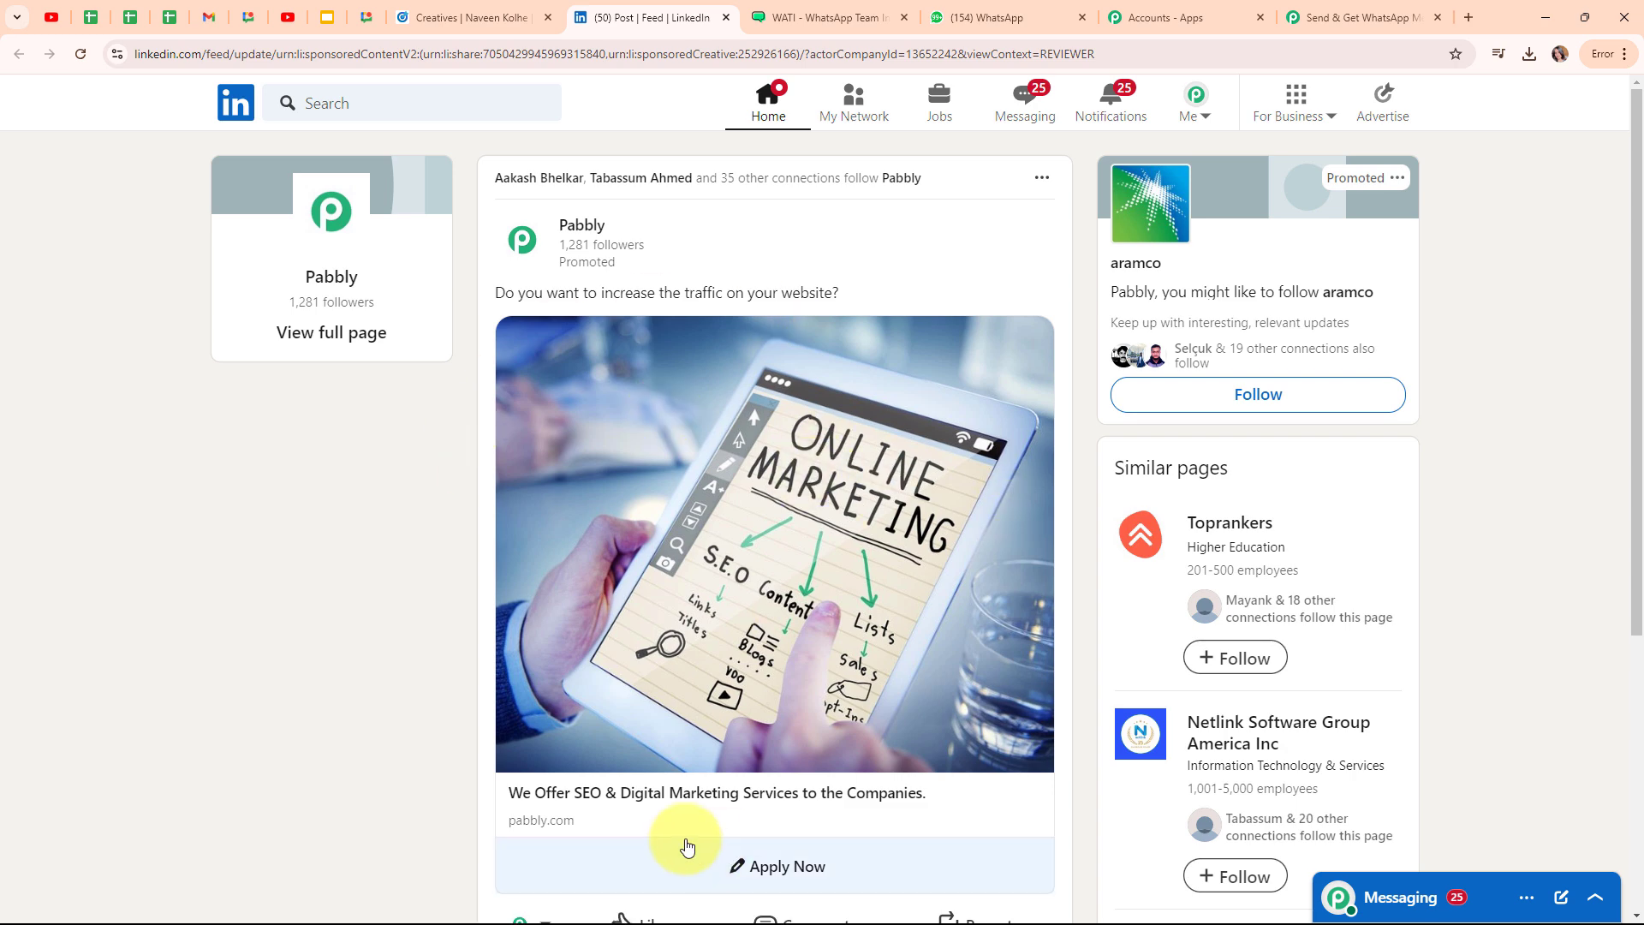
Open the ad's Apply Now lead form and look over its fields.
left_click(815, 862)
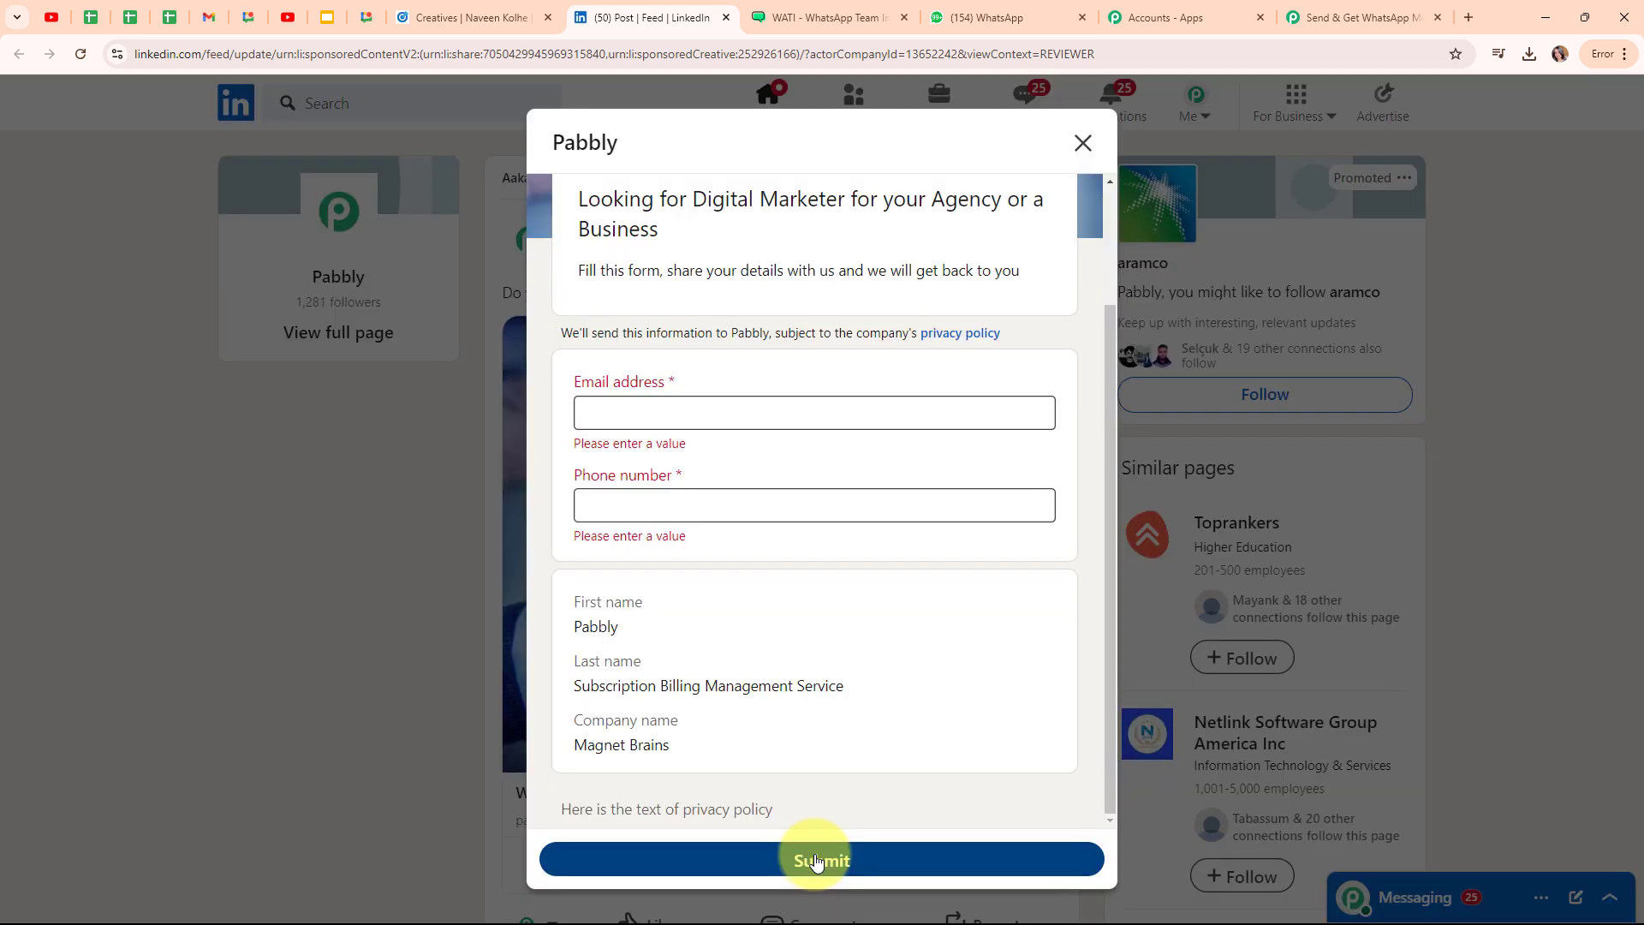
left_click(569, 382)
left_click(588, 497)
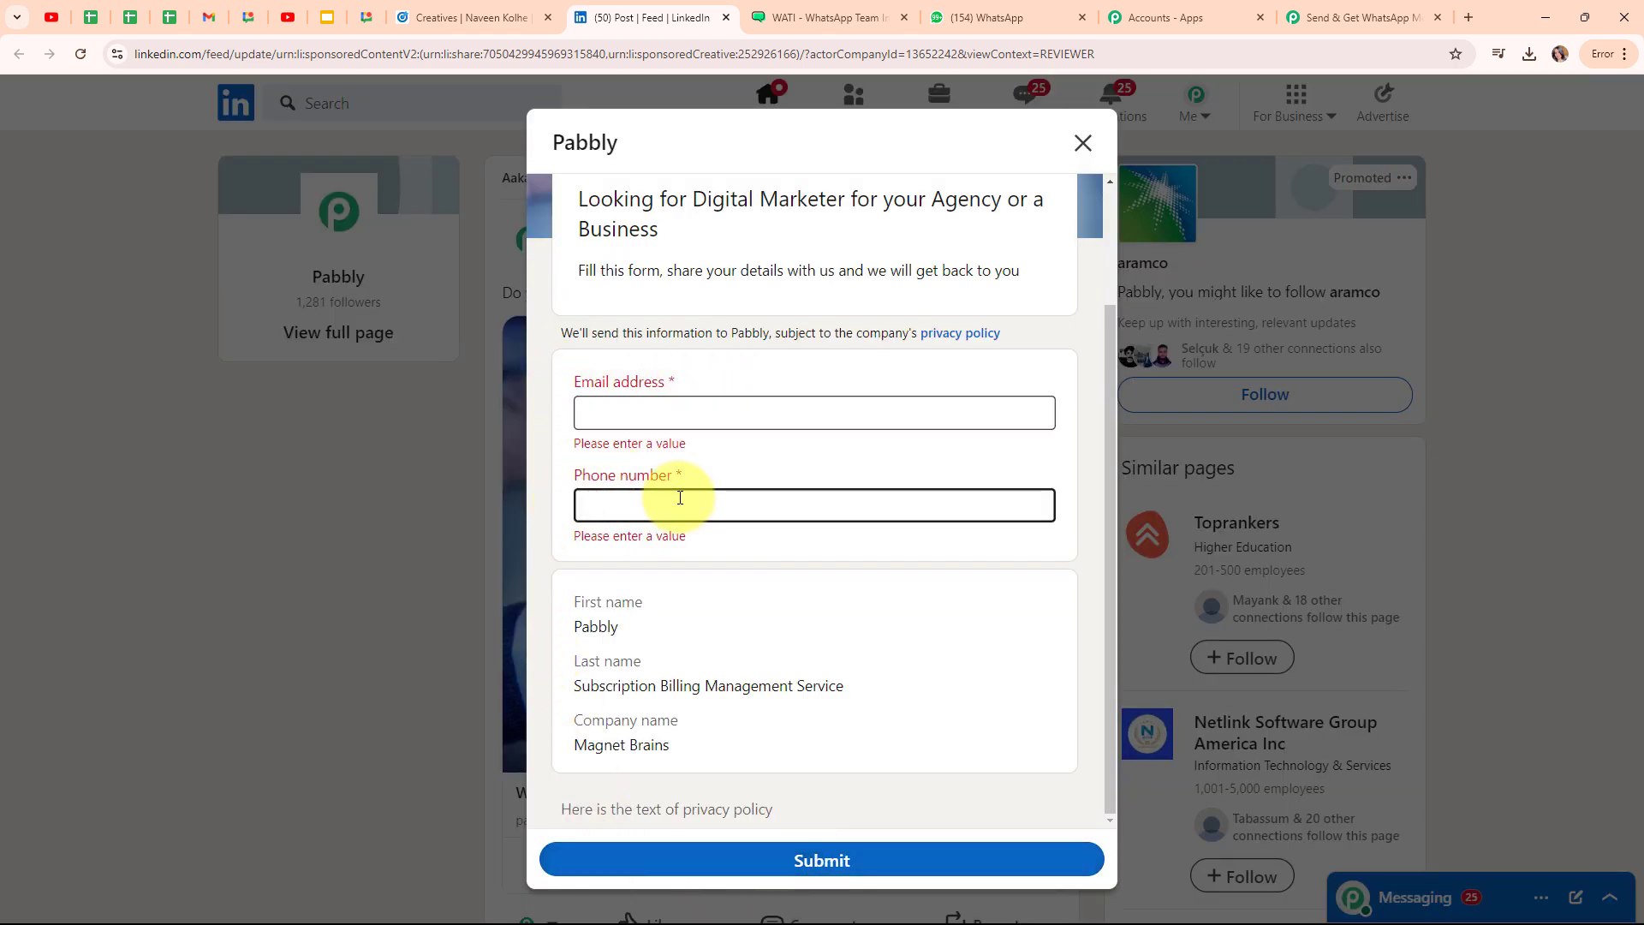
left_click(603, 547)
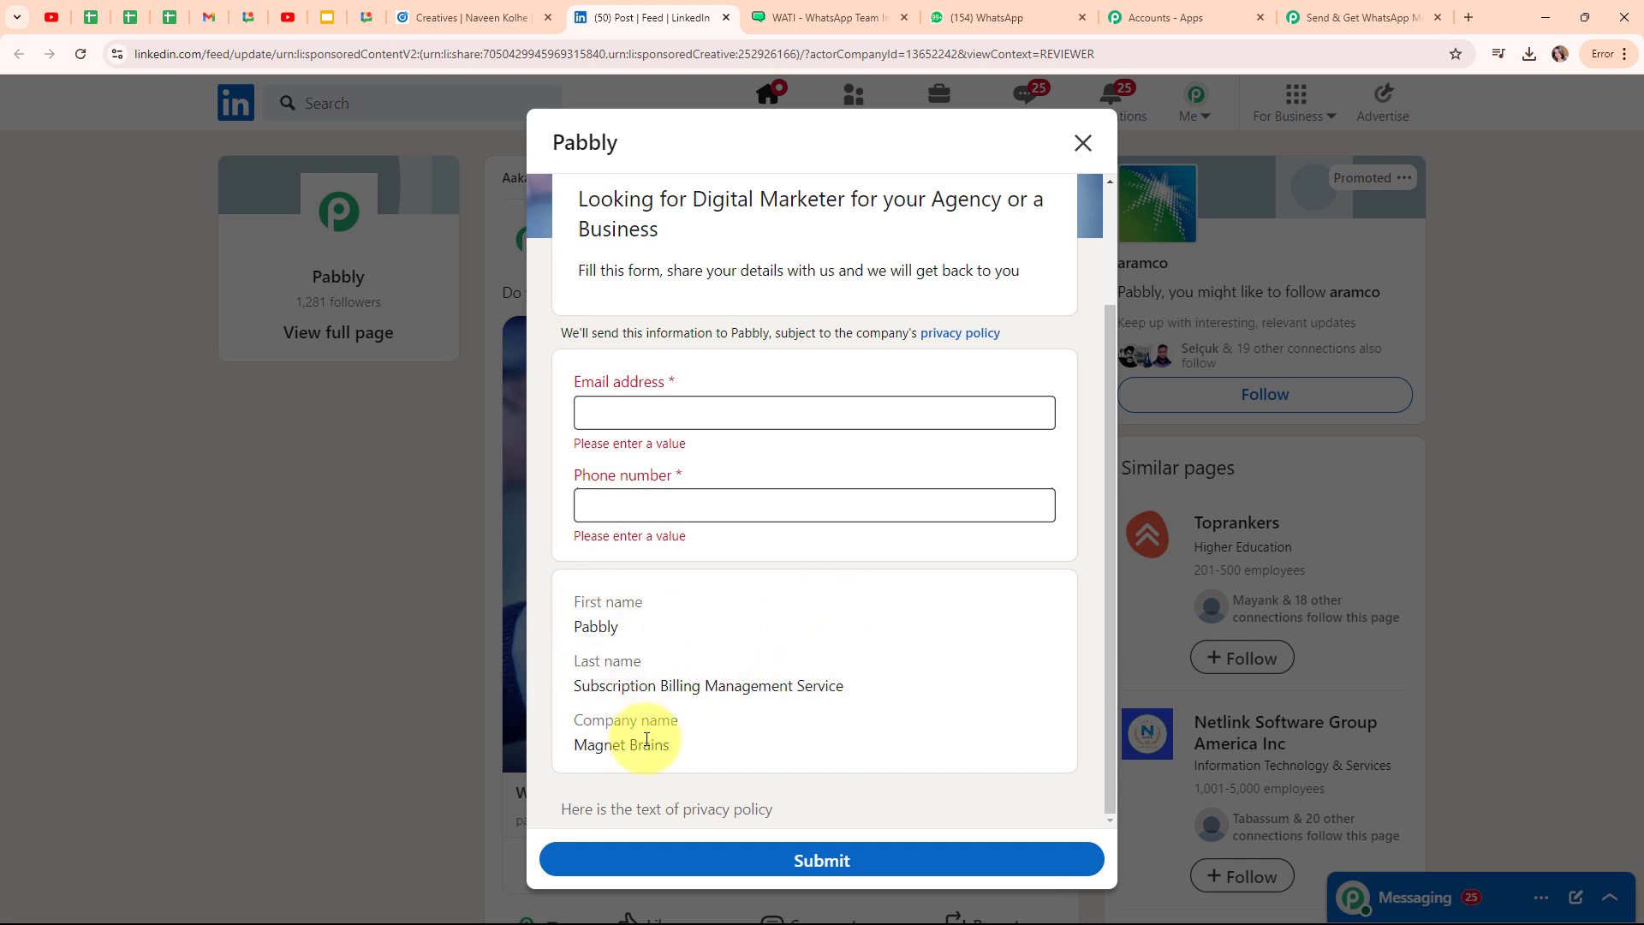
Enter a test email address and phone number, and submit the form to Pabbly.
left_click(579, 413)
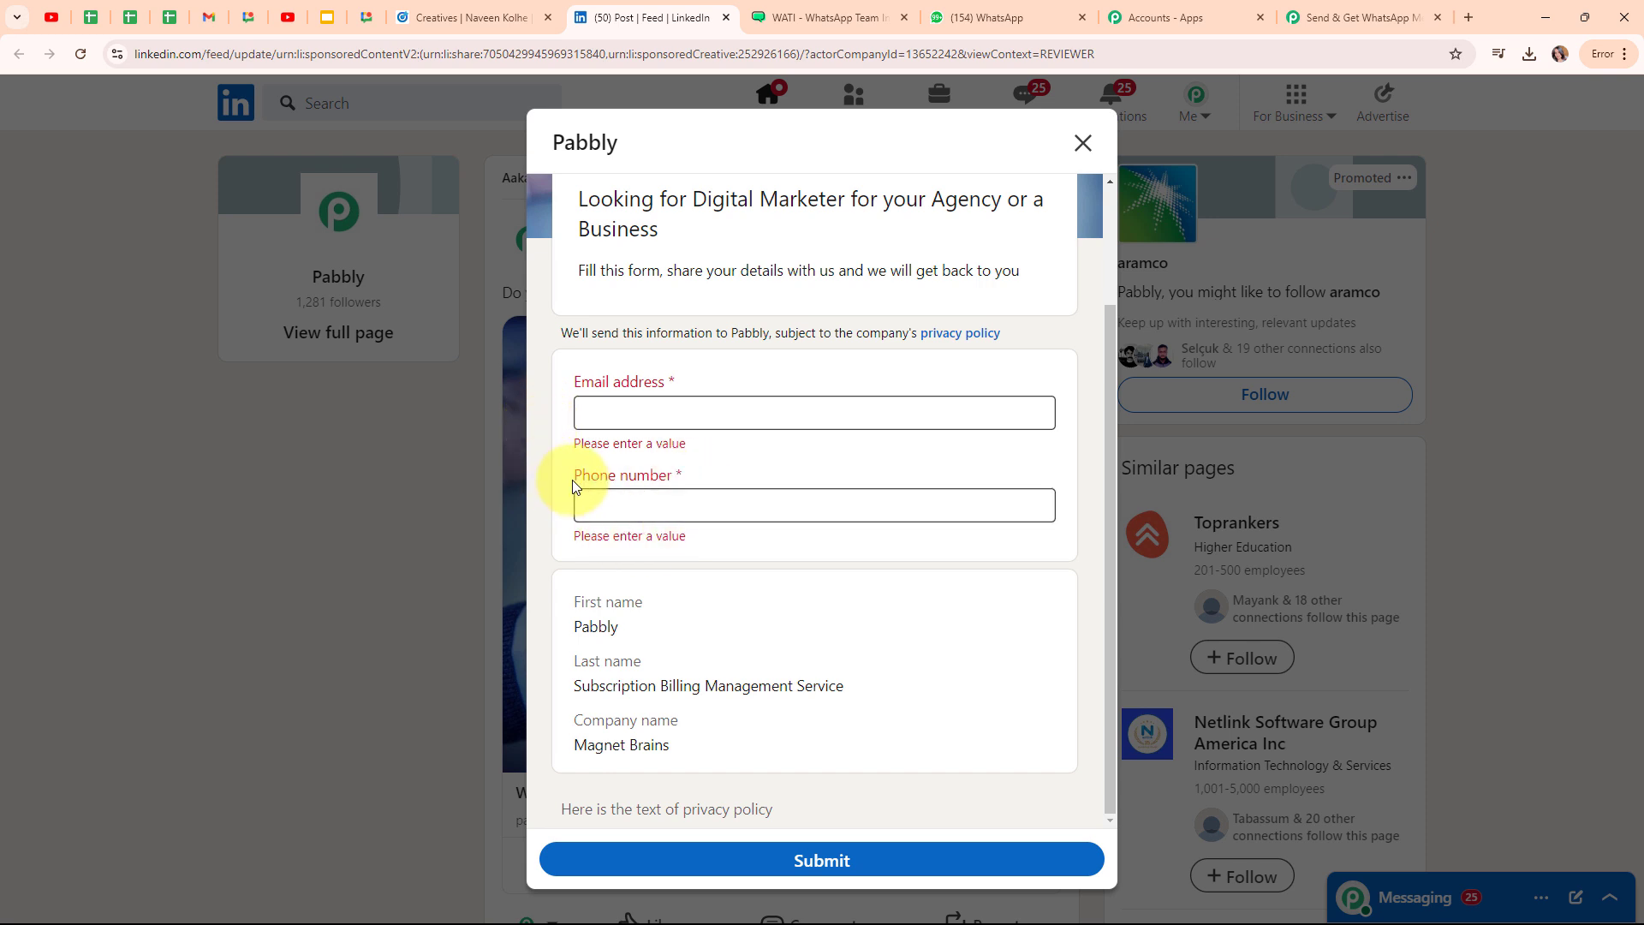
left_click(636, 412)
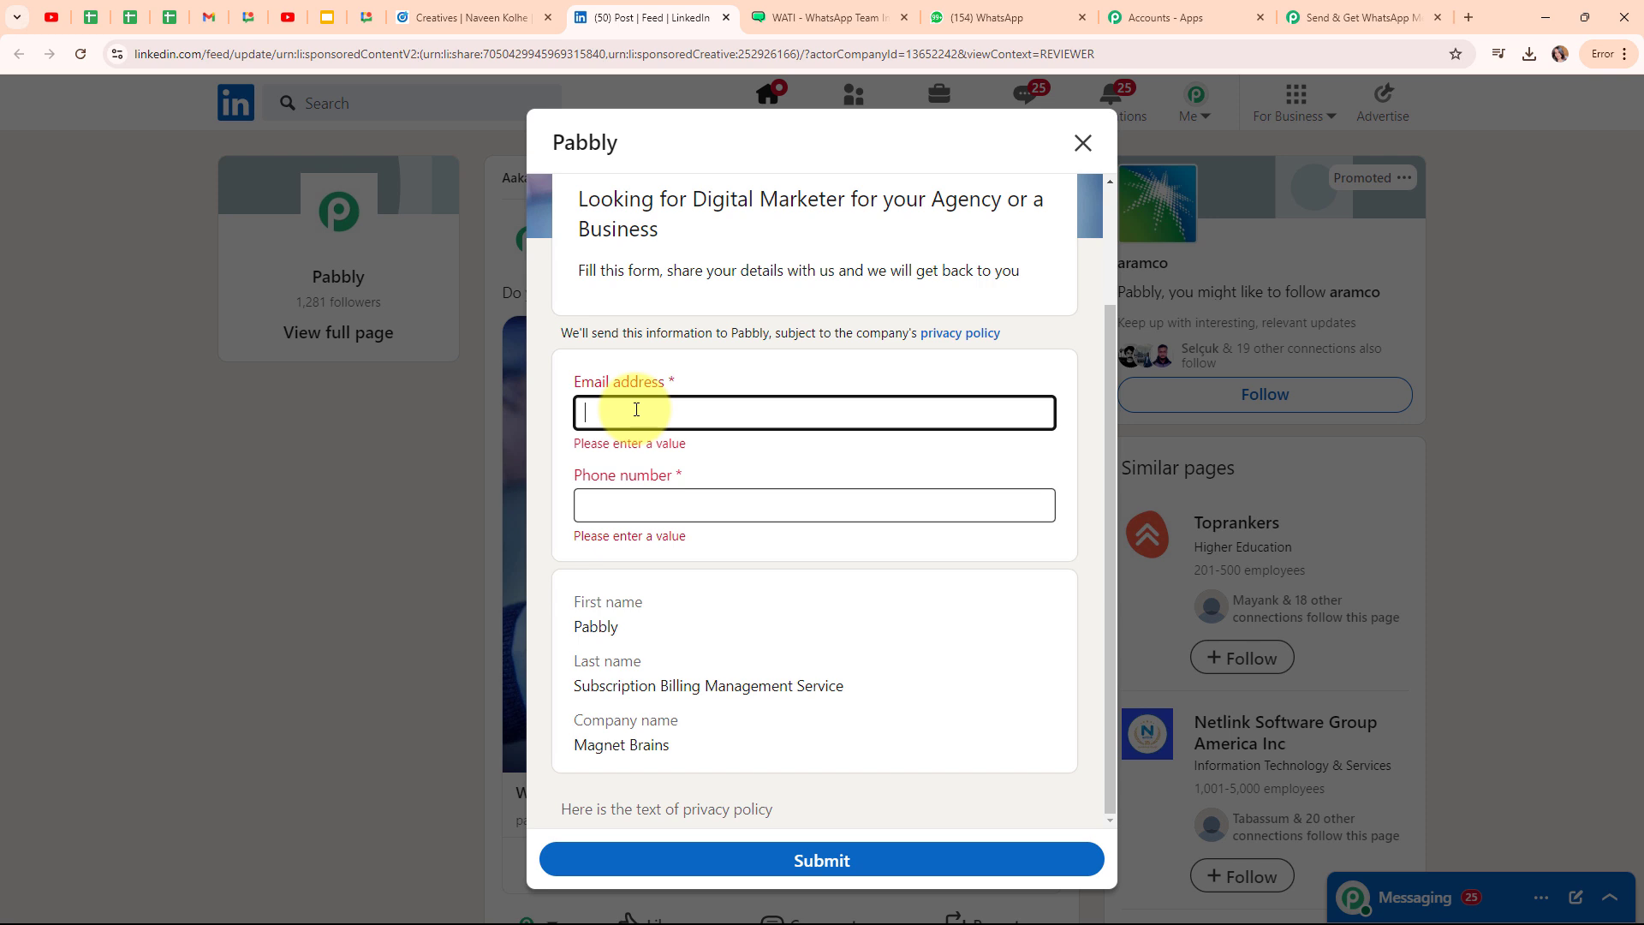
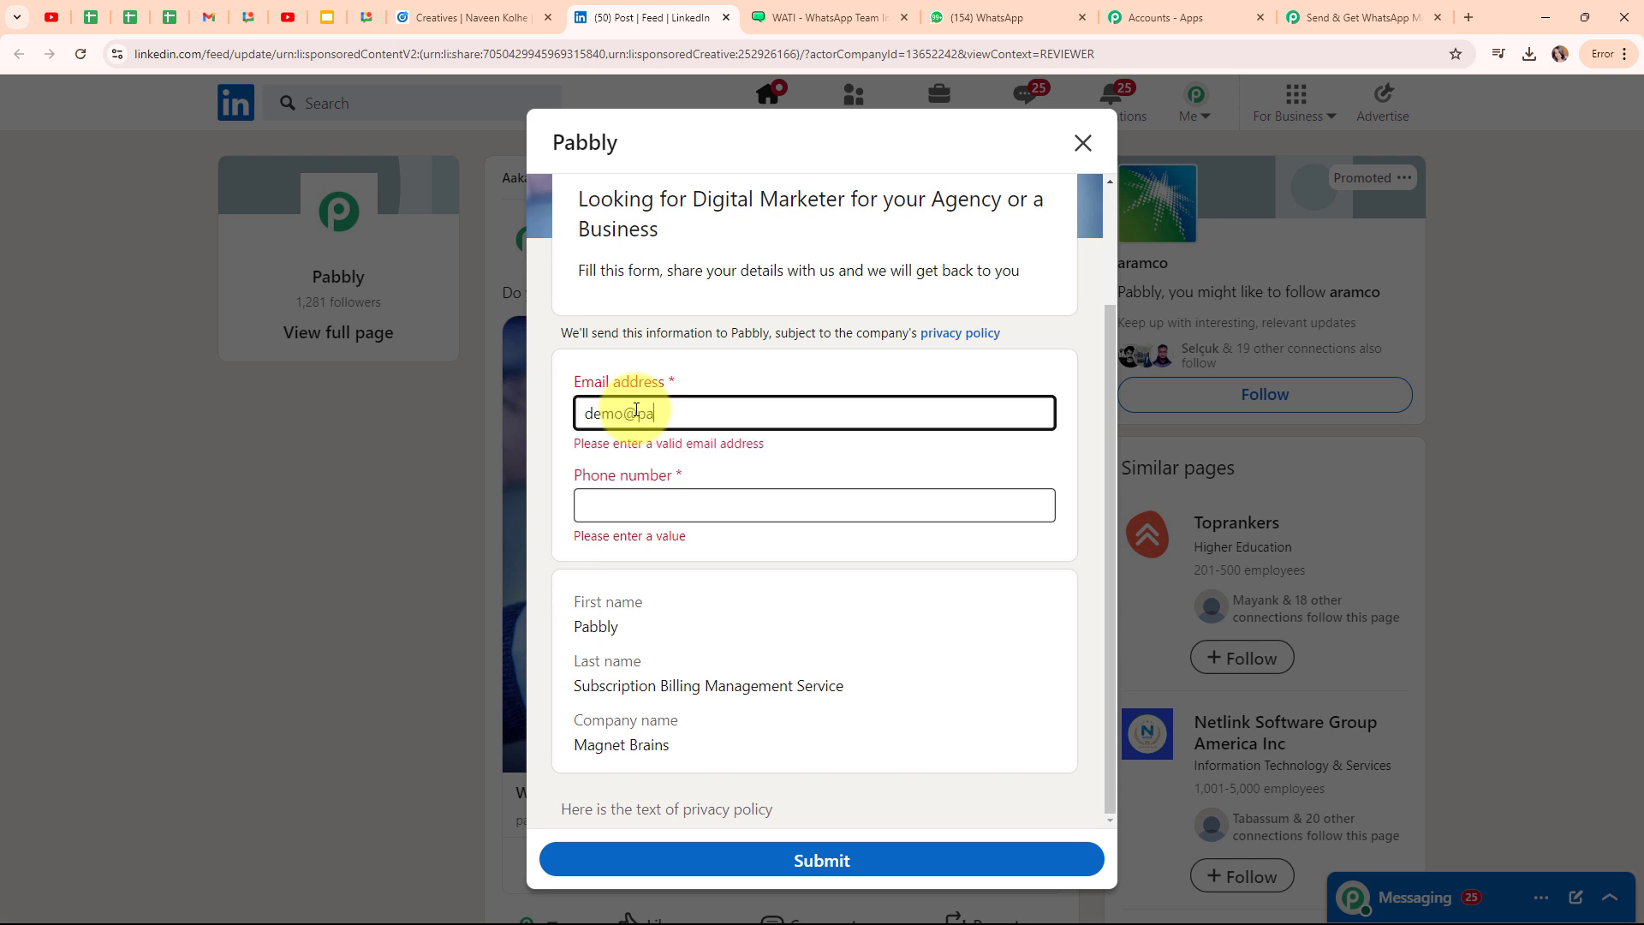
left_click(597, 504)
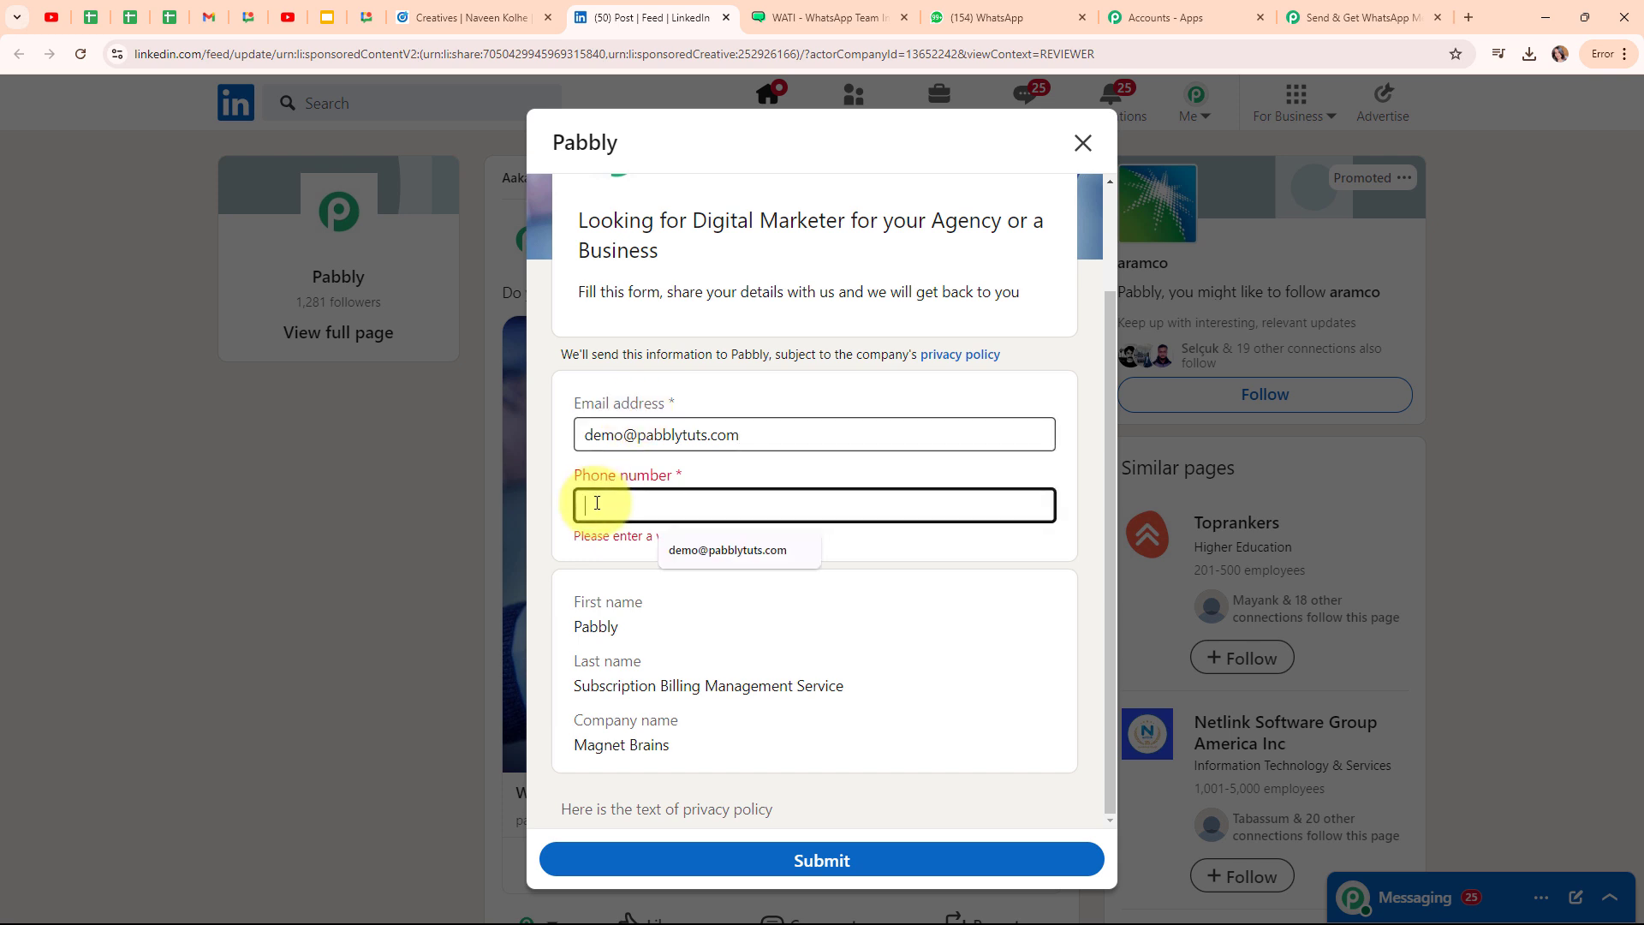
type("9000000000")
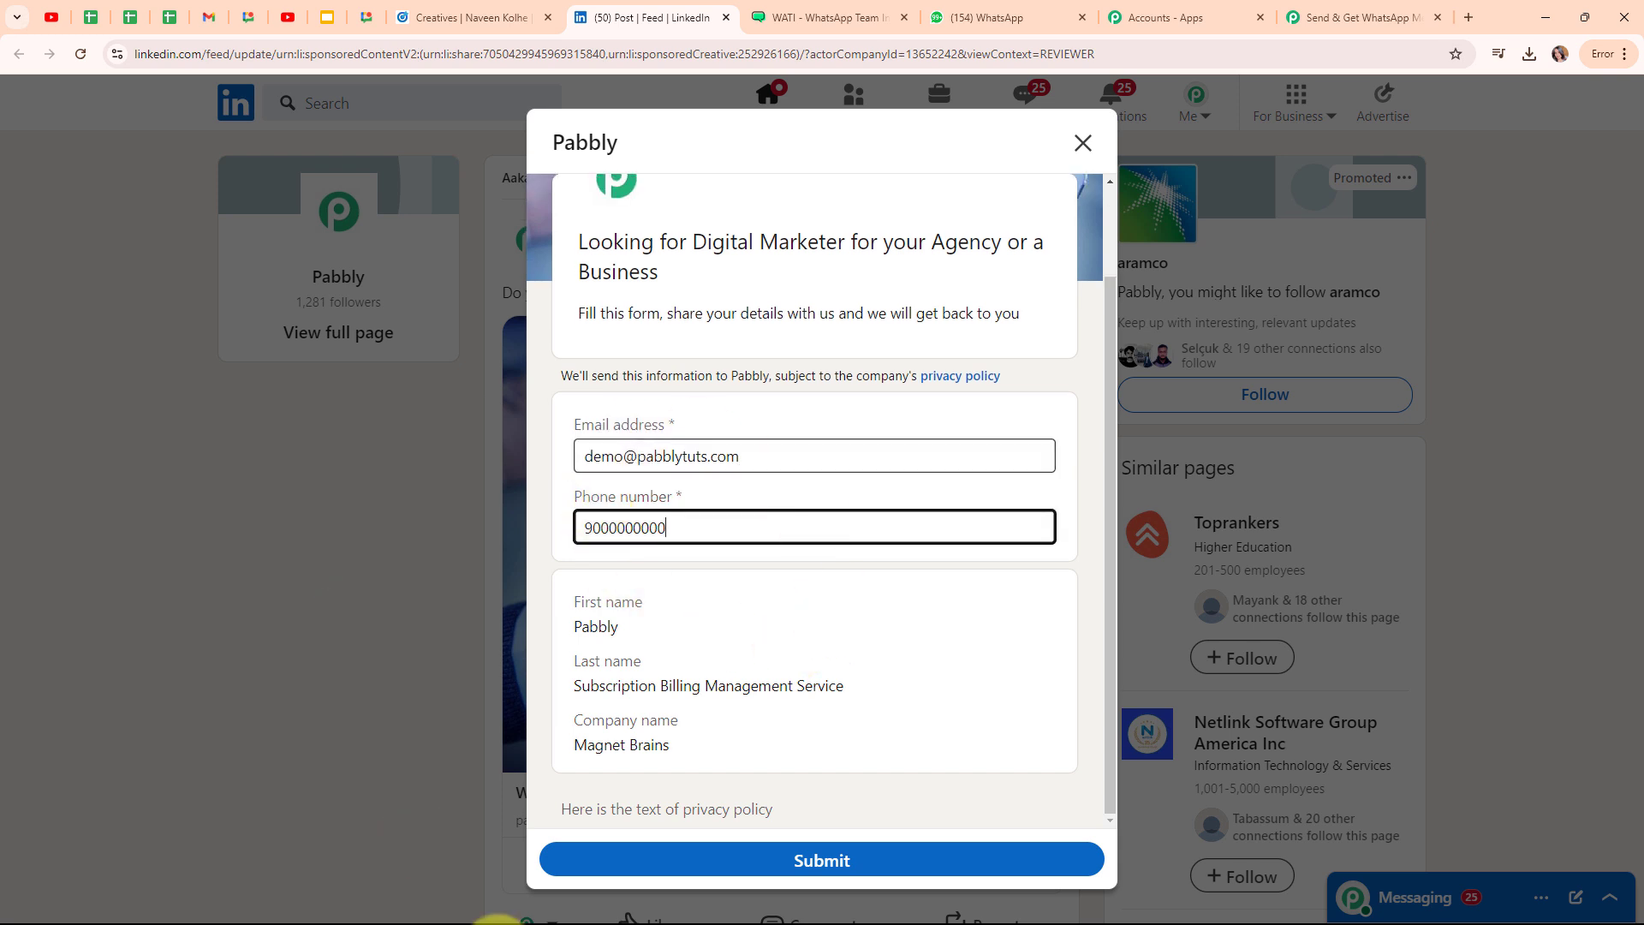
left_click(876, 862)
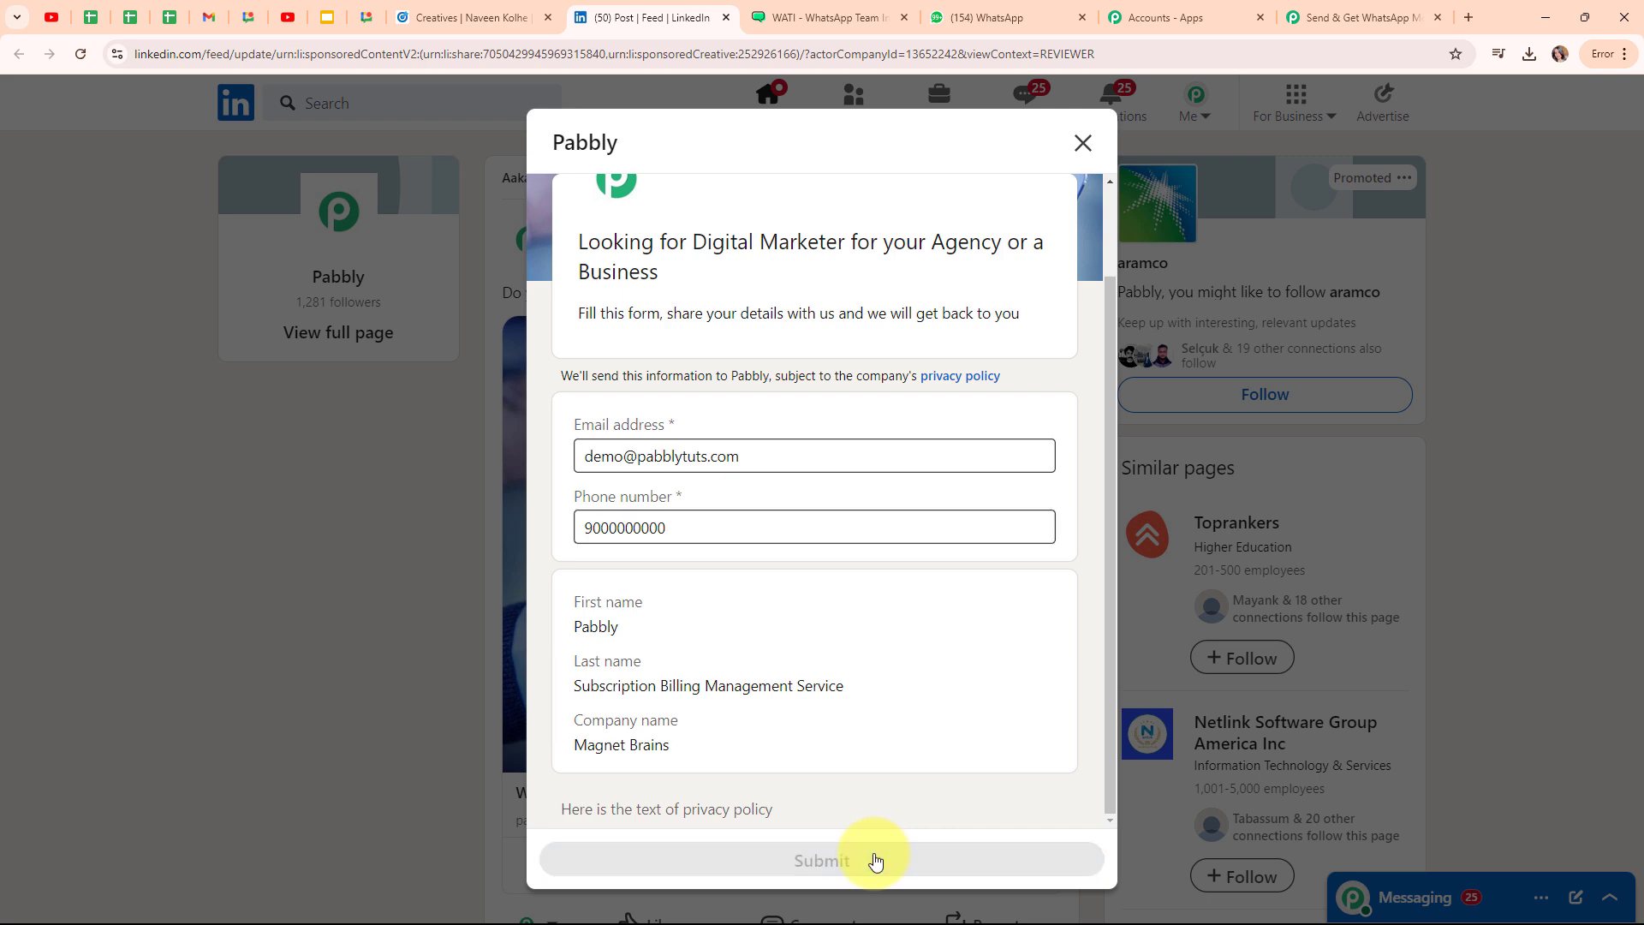
left_click_drag(543, 324, 752, 327)
left_click(752, 327)
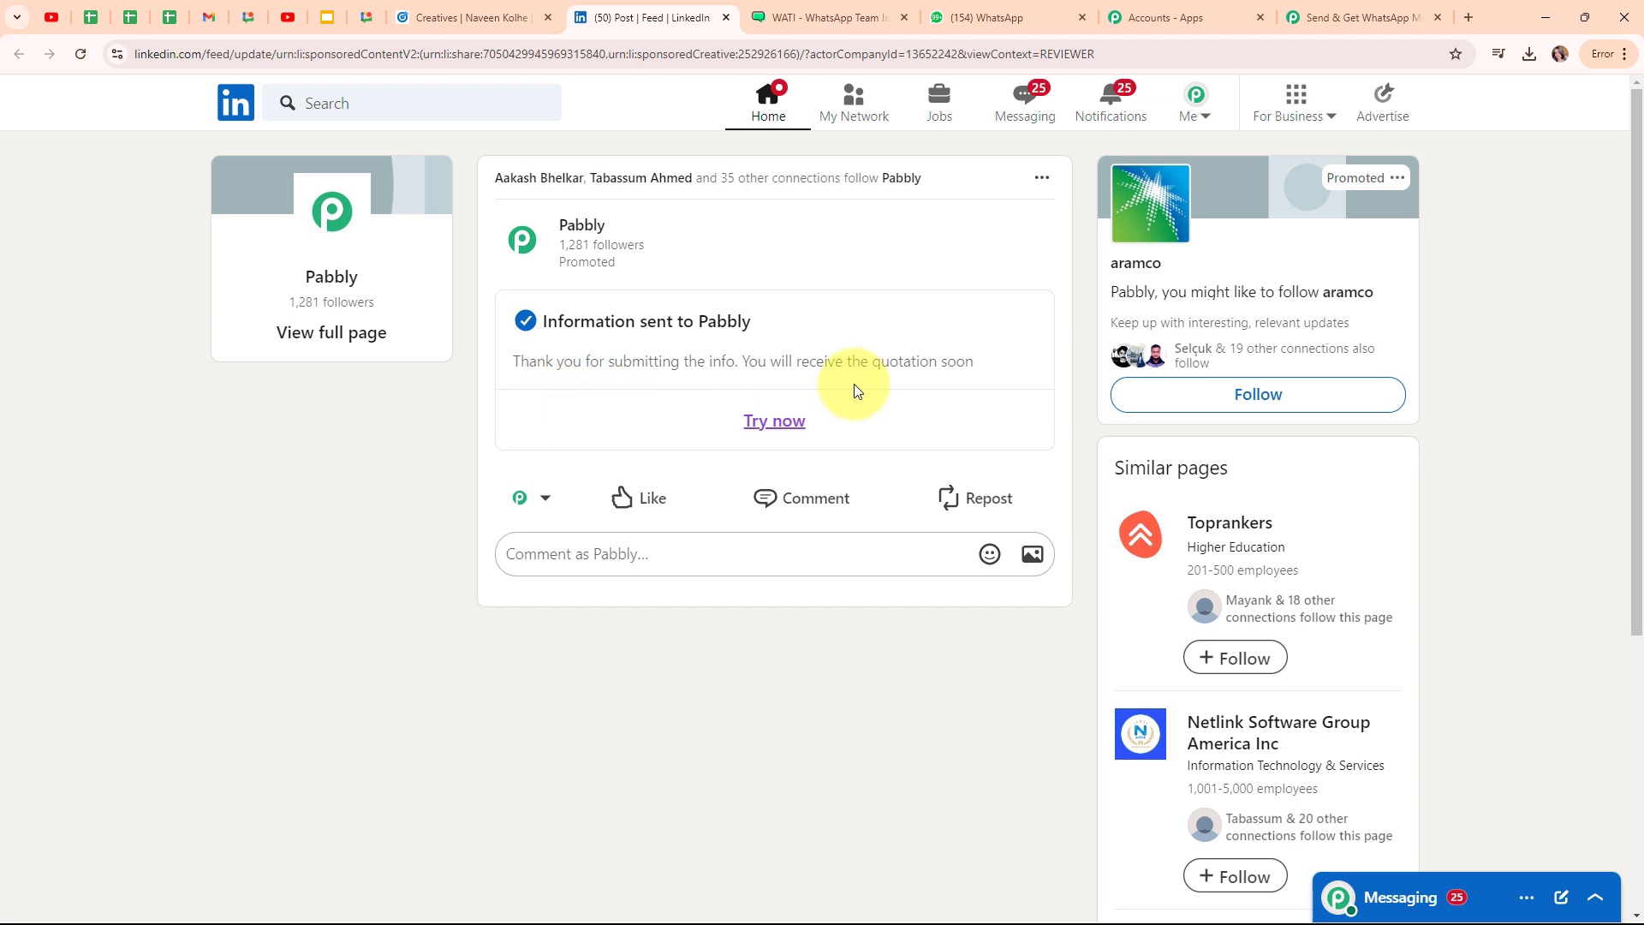
left_click(1368, 10)
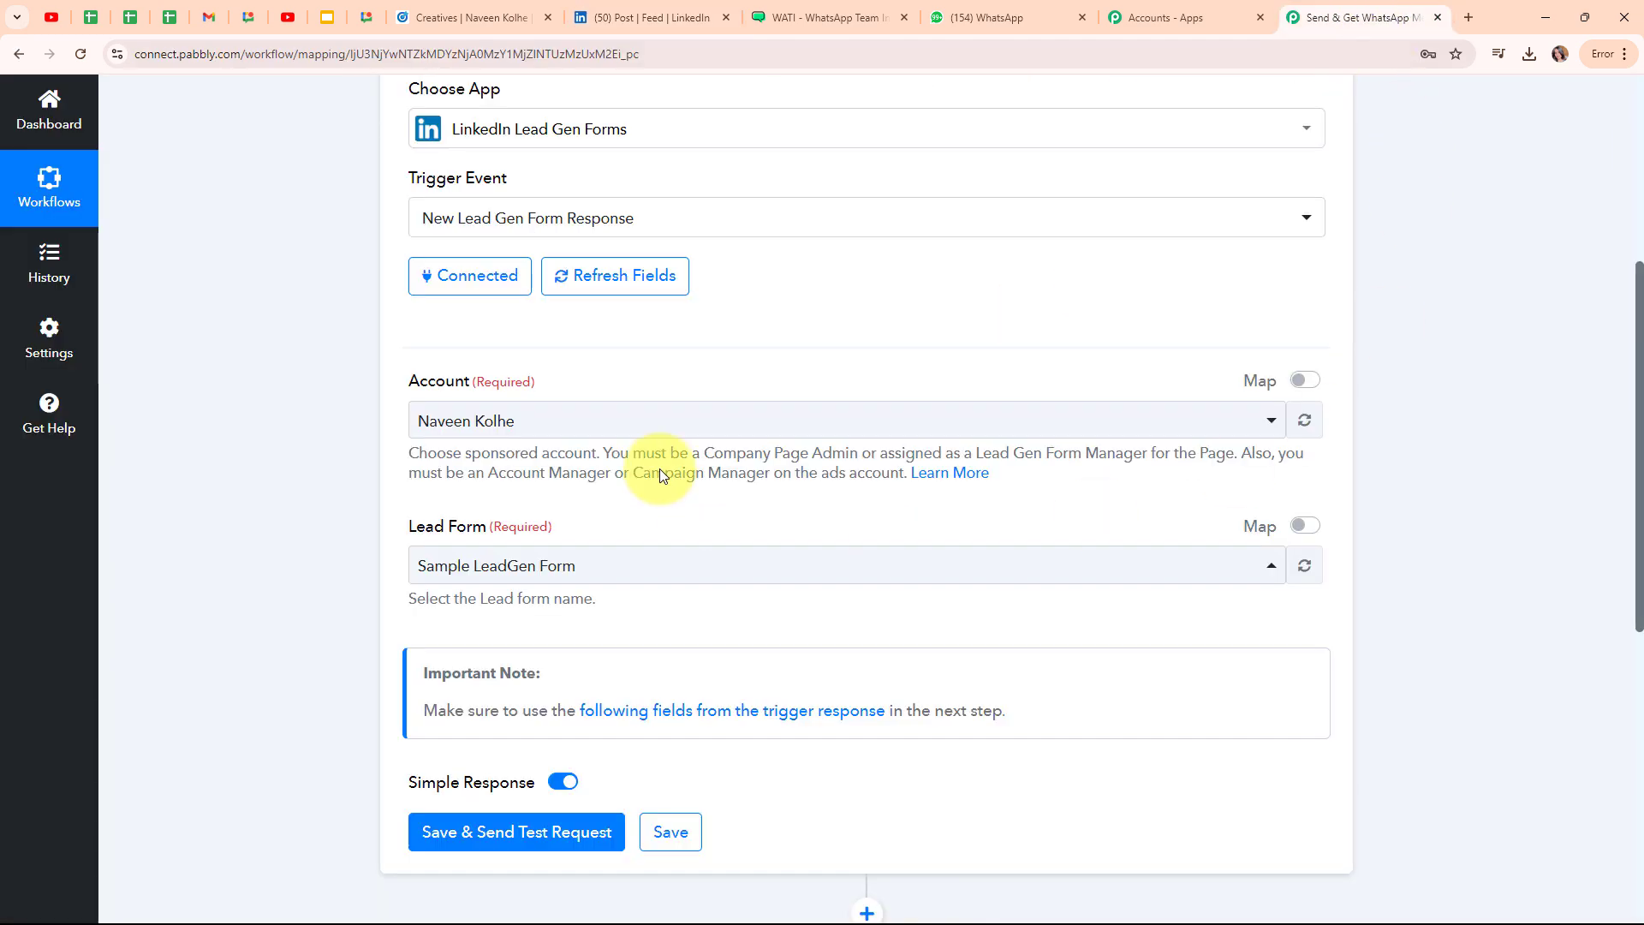
scroll(1039, 367, "down", 3)
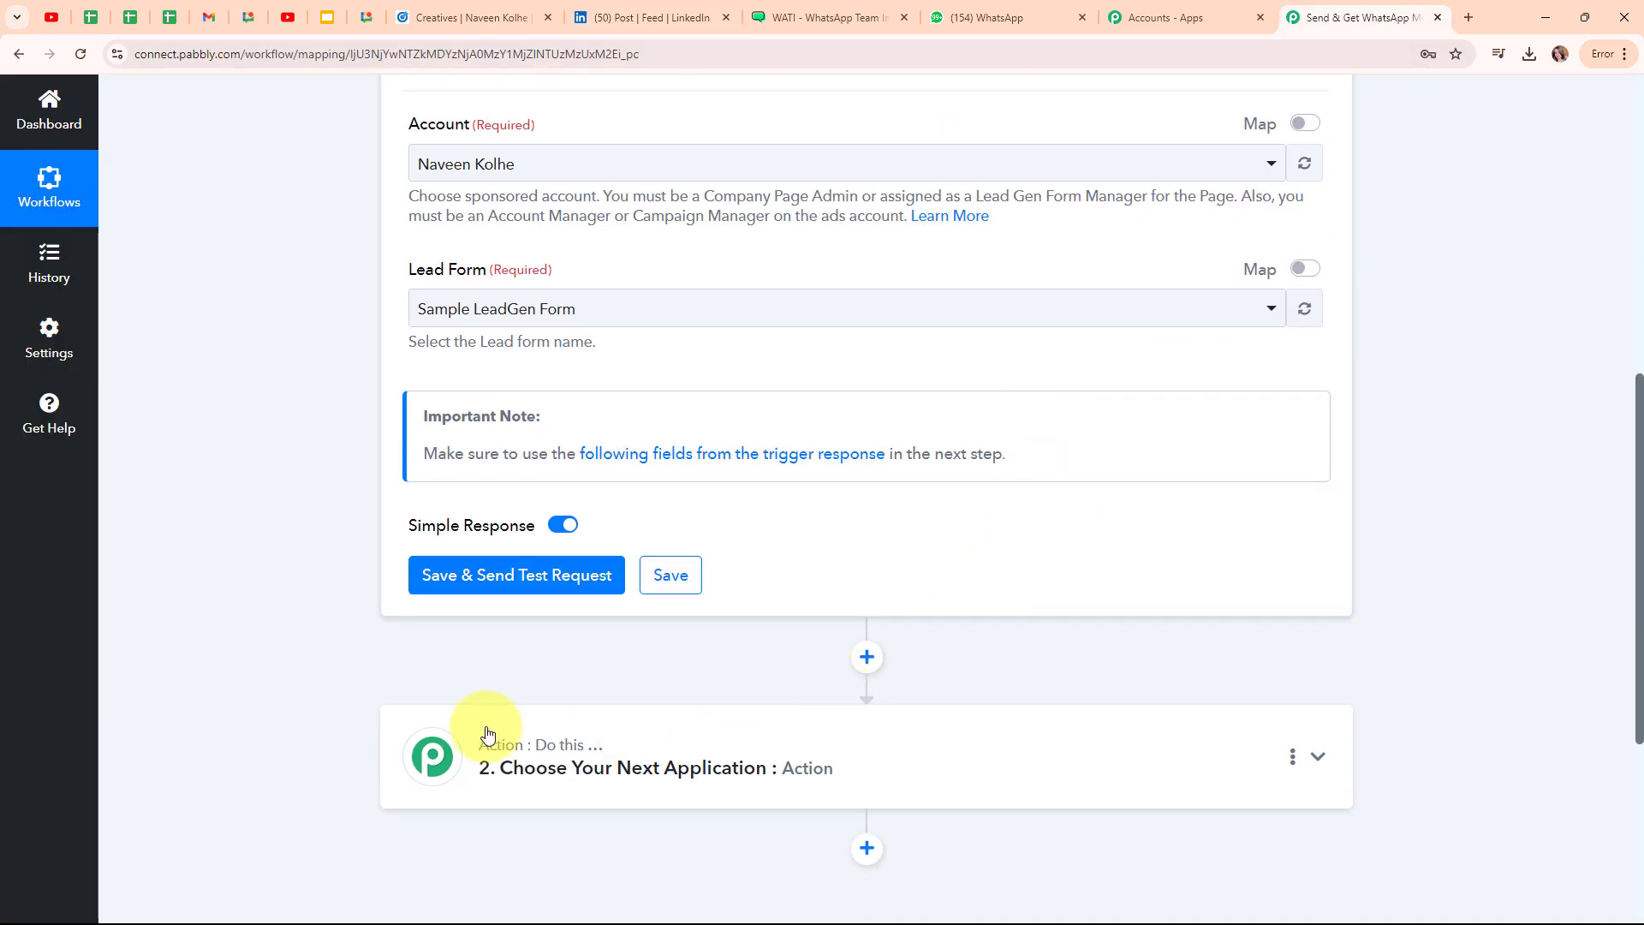
left_click(455, 588)
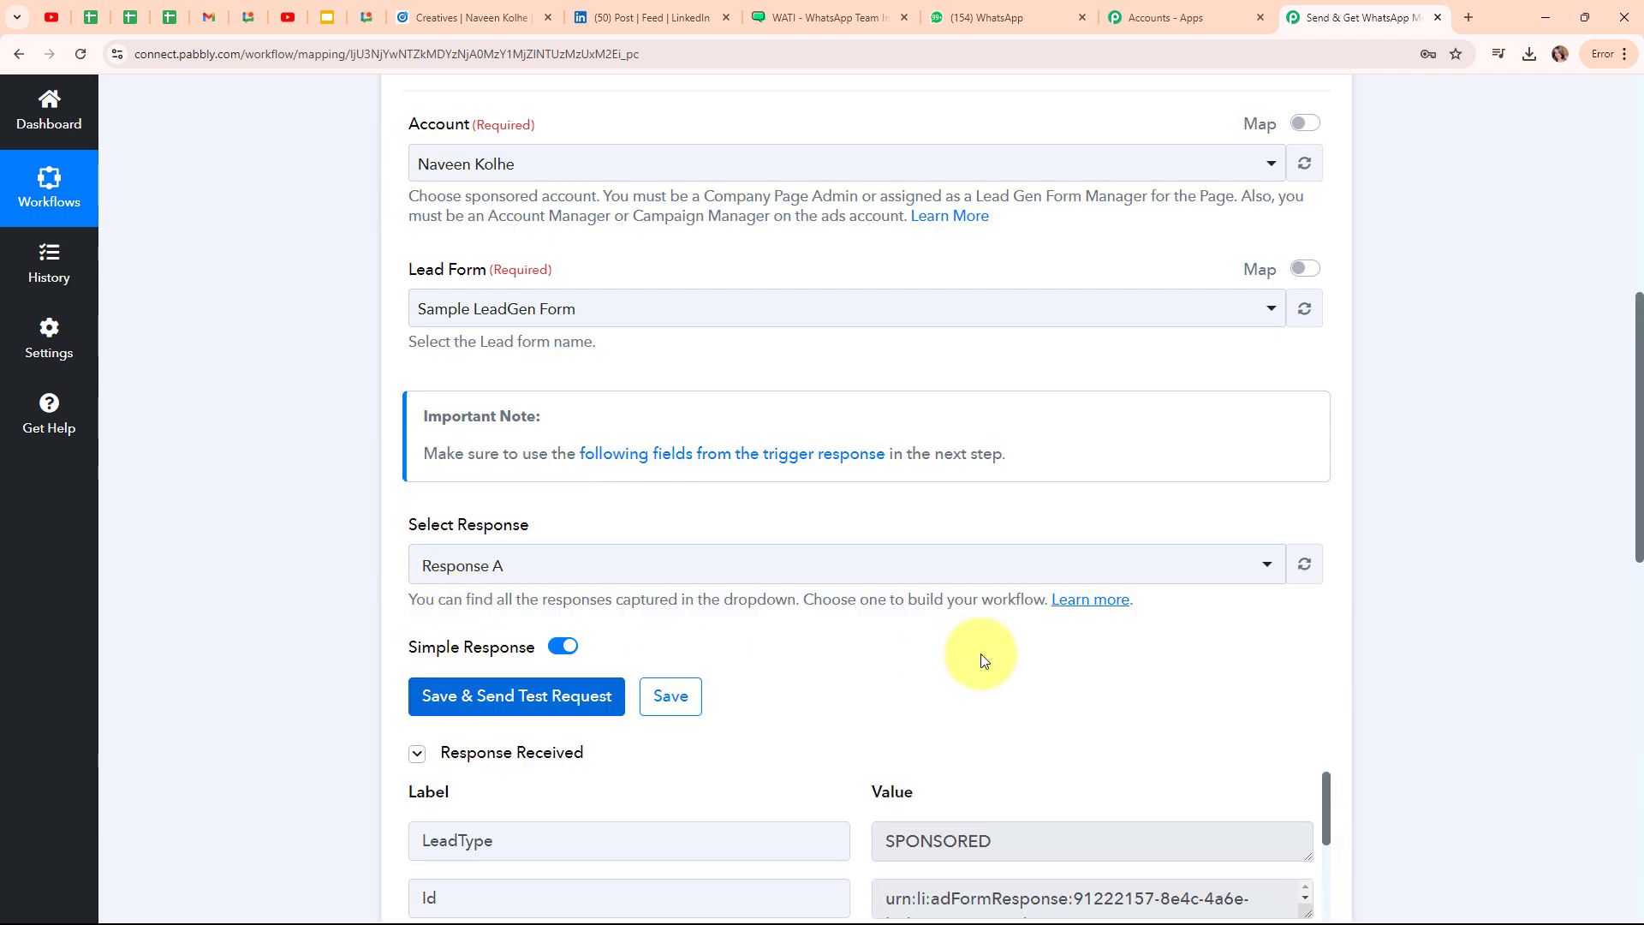
scroll(983, 658, "down", 5)
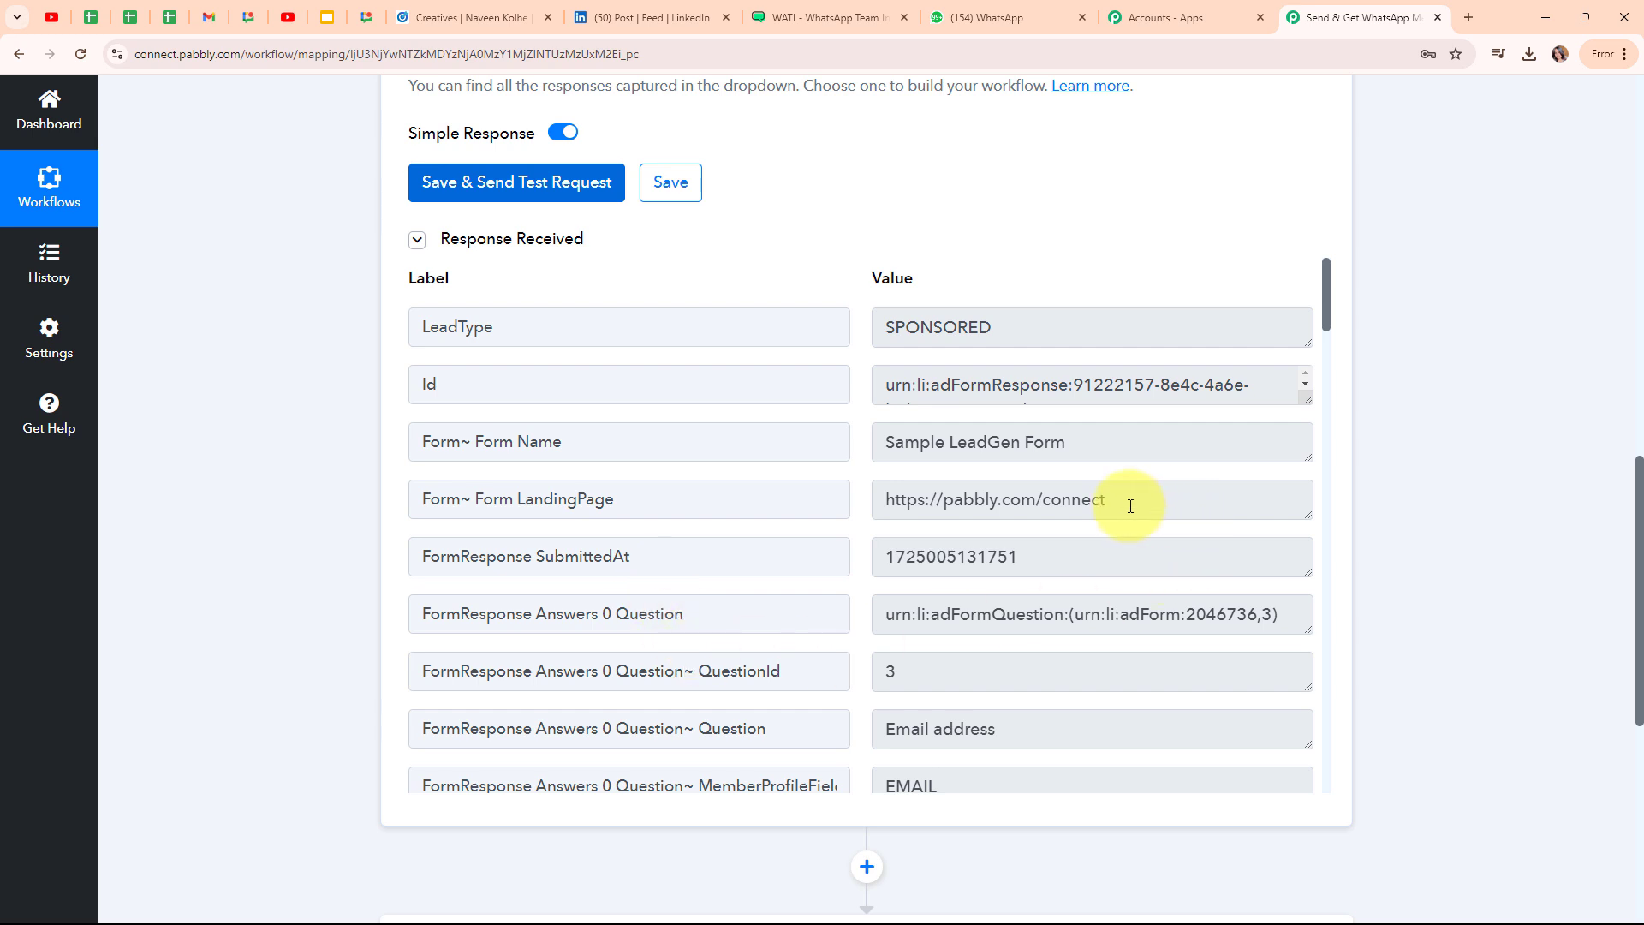
scroll(1128, 504, "down", 2)
scroll(1131, 506, "down", 3)
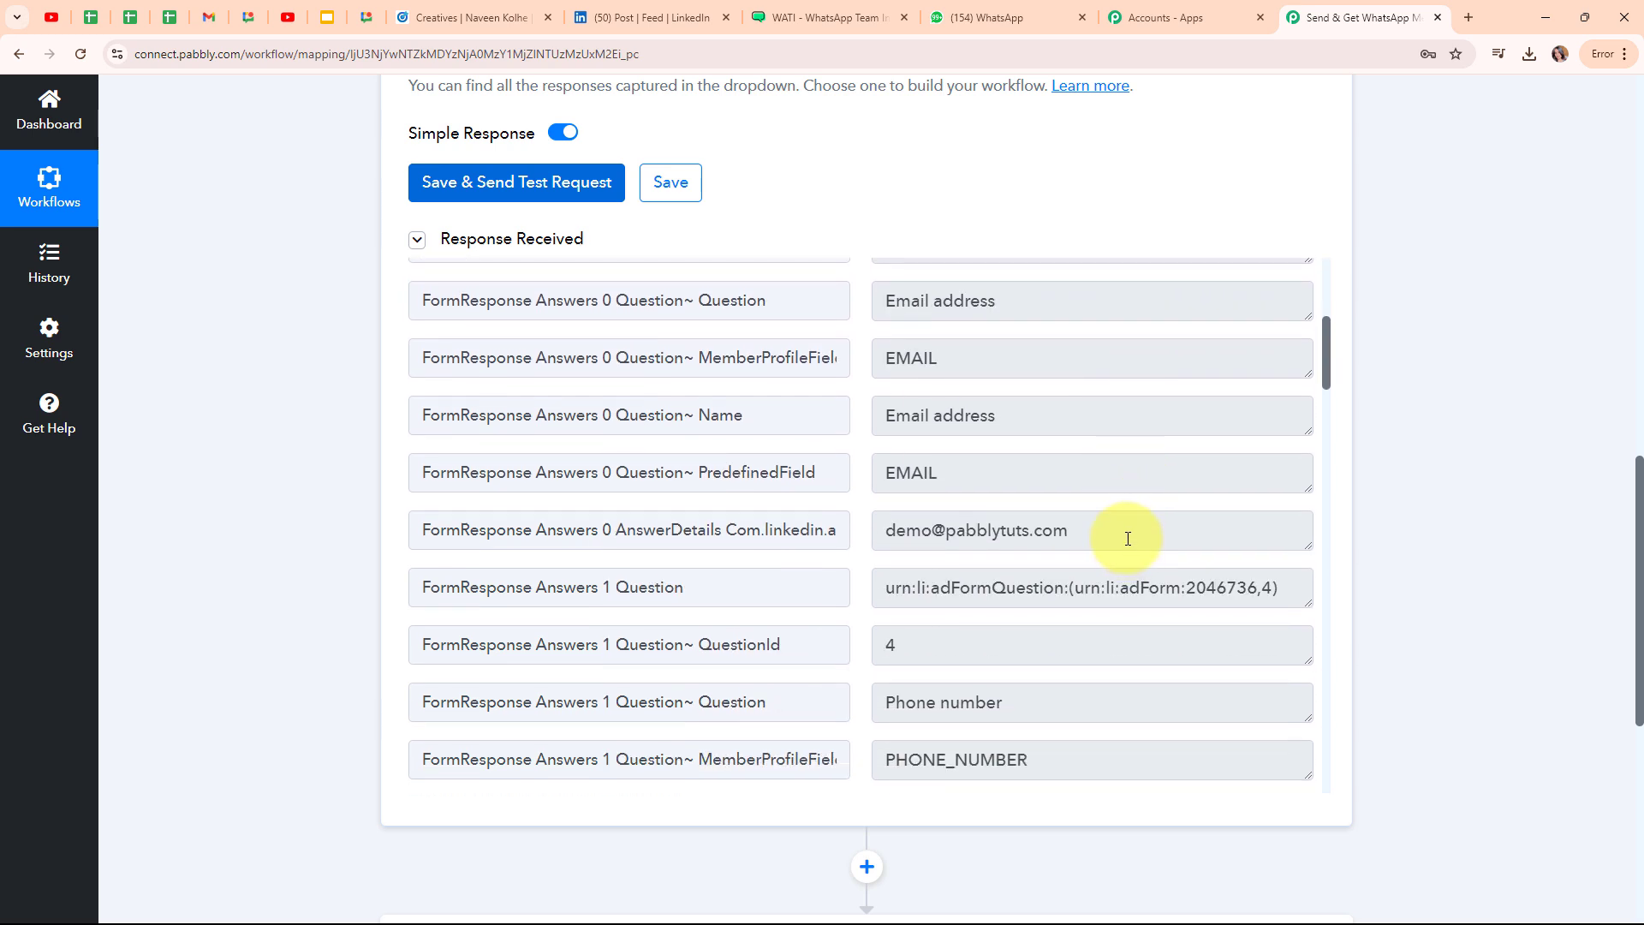
left_click_drag(1128, 531, 857, 541)
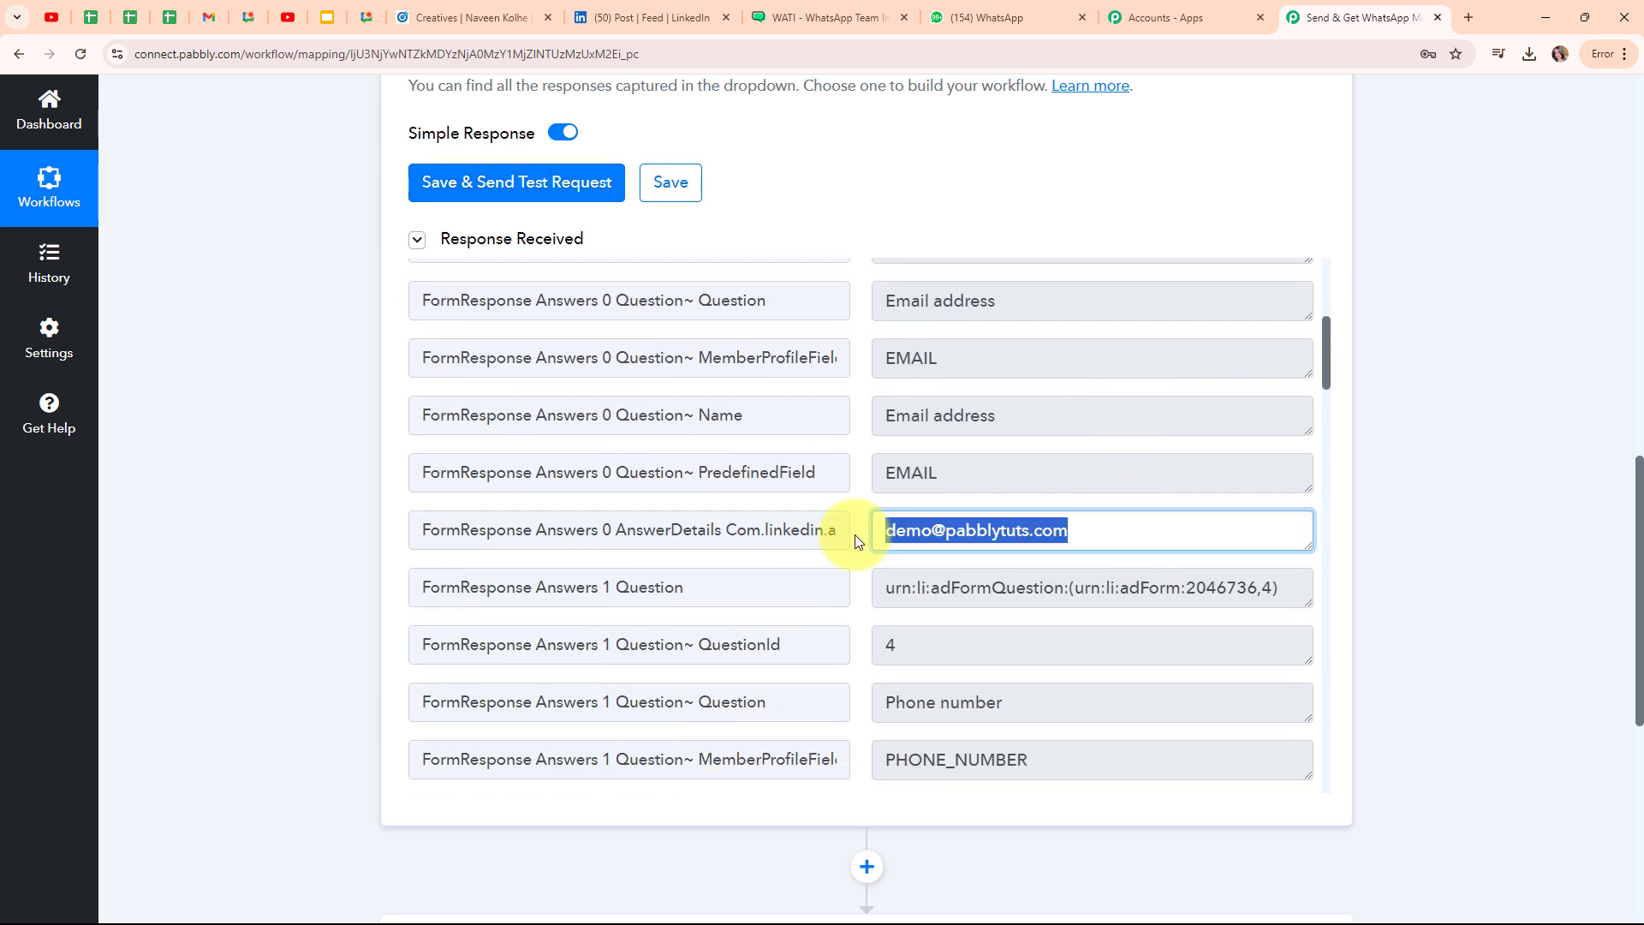
left_click(822, 564)
scroll(1082, 567, "down", 1)
scroll(1082, 567, "down", 4)
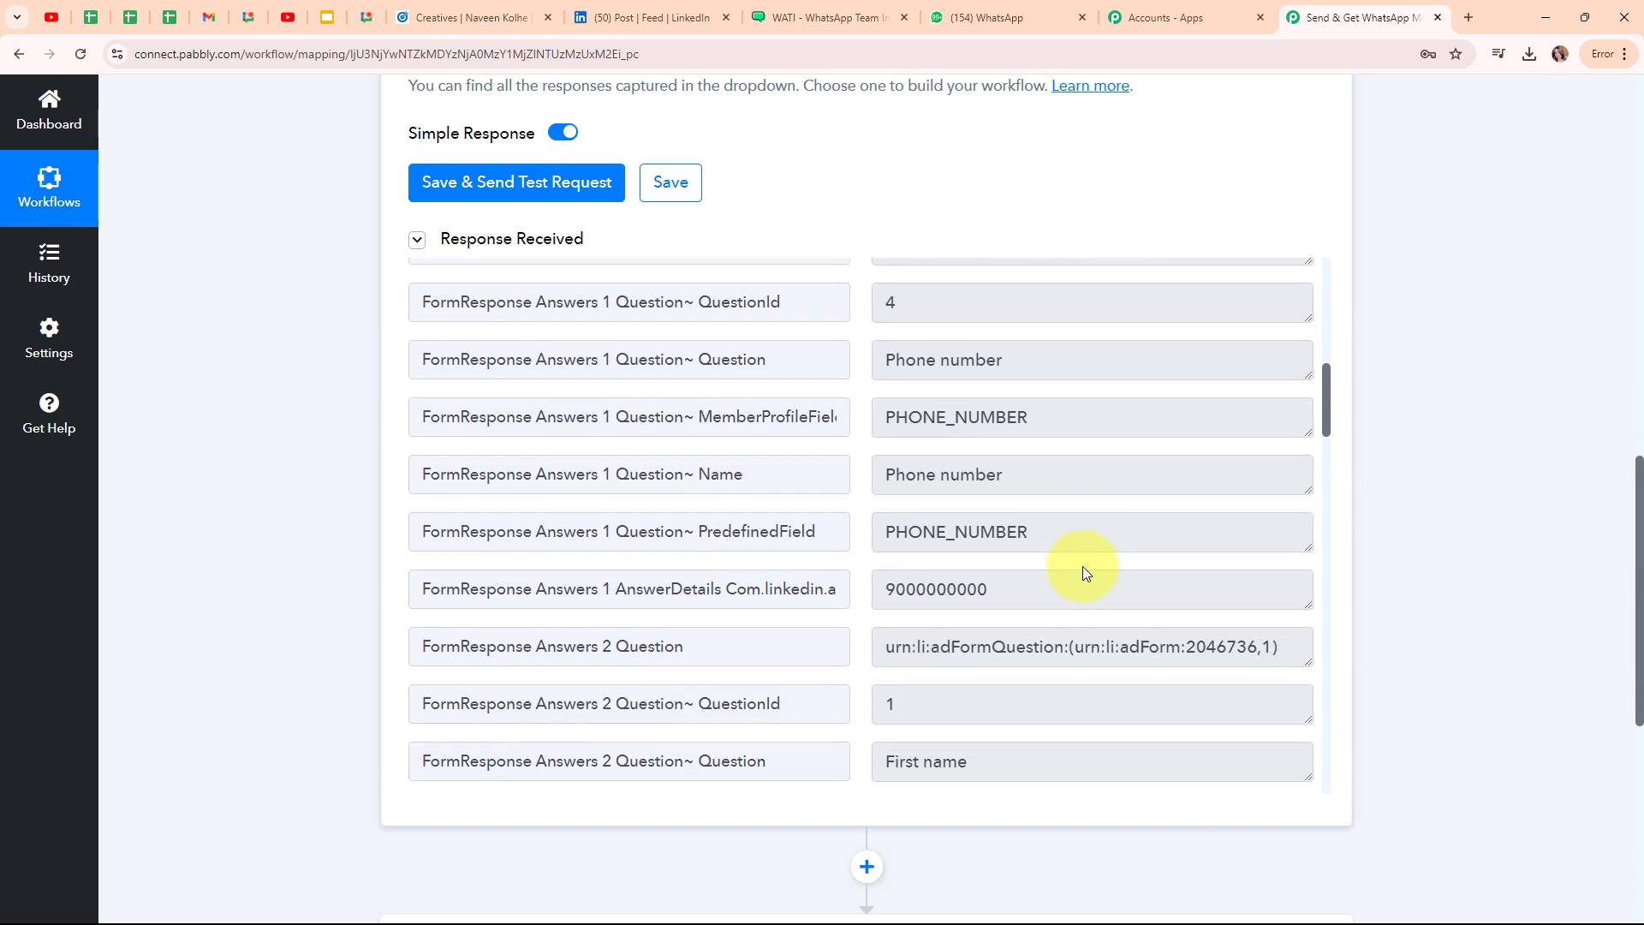
left_click(1055, 499)
left_click_drag(1054, 500, 886, 520)
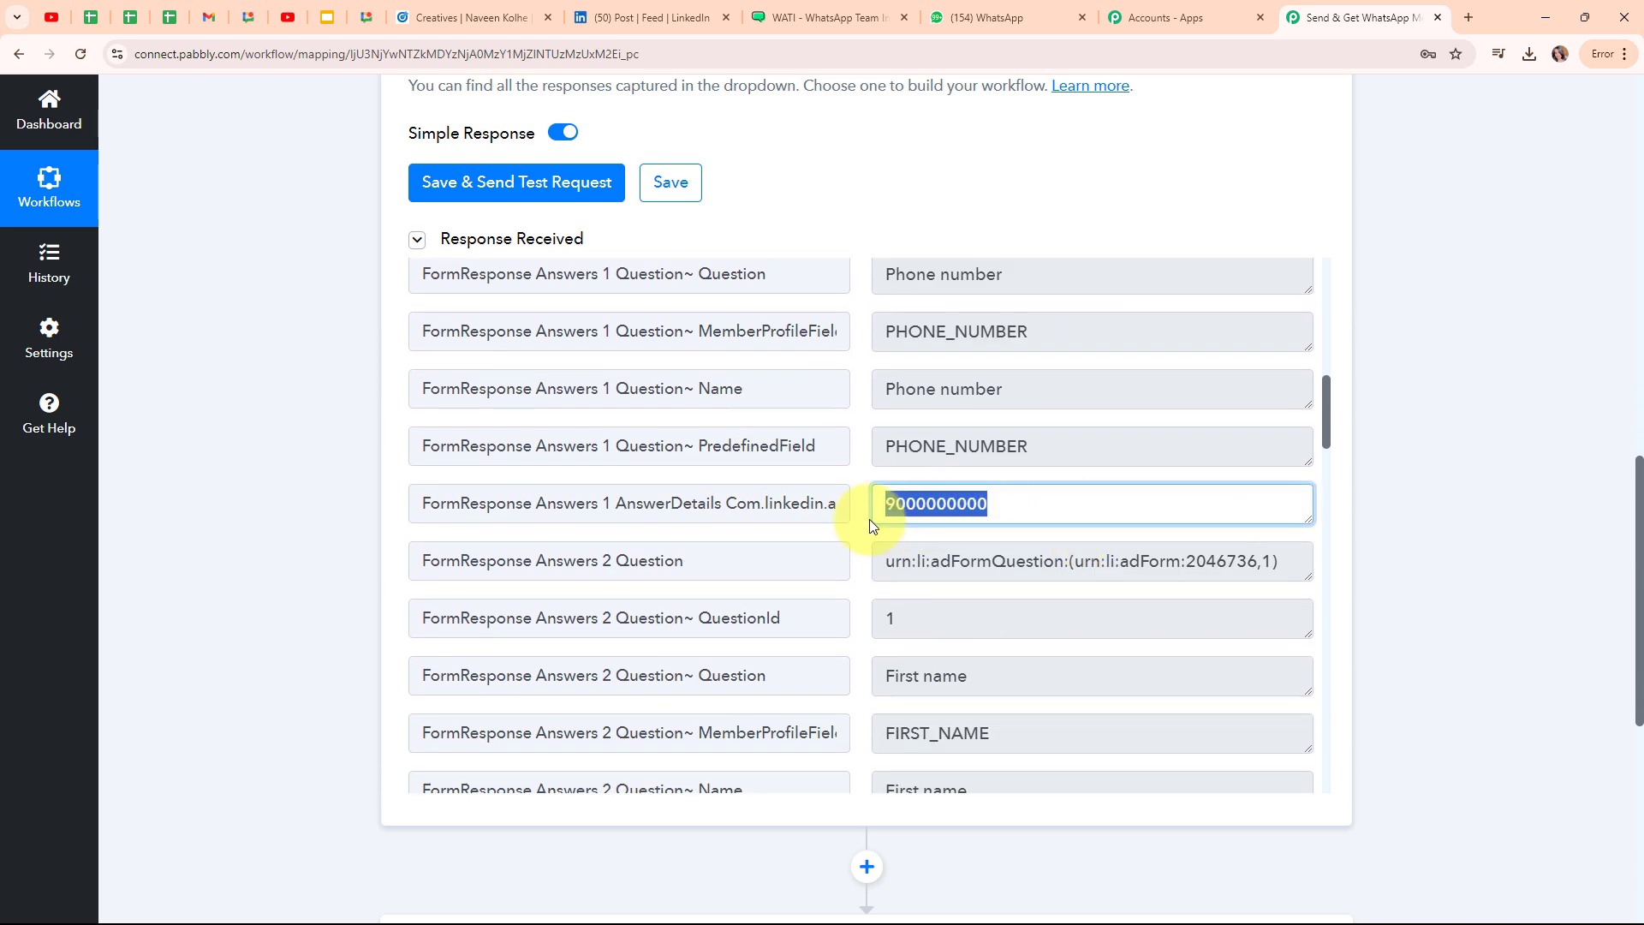
left_click(848, 538)
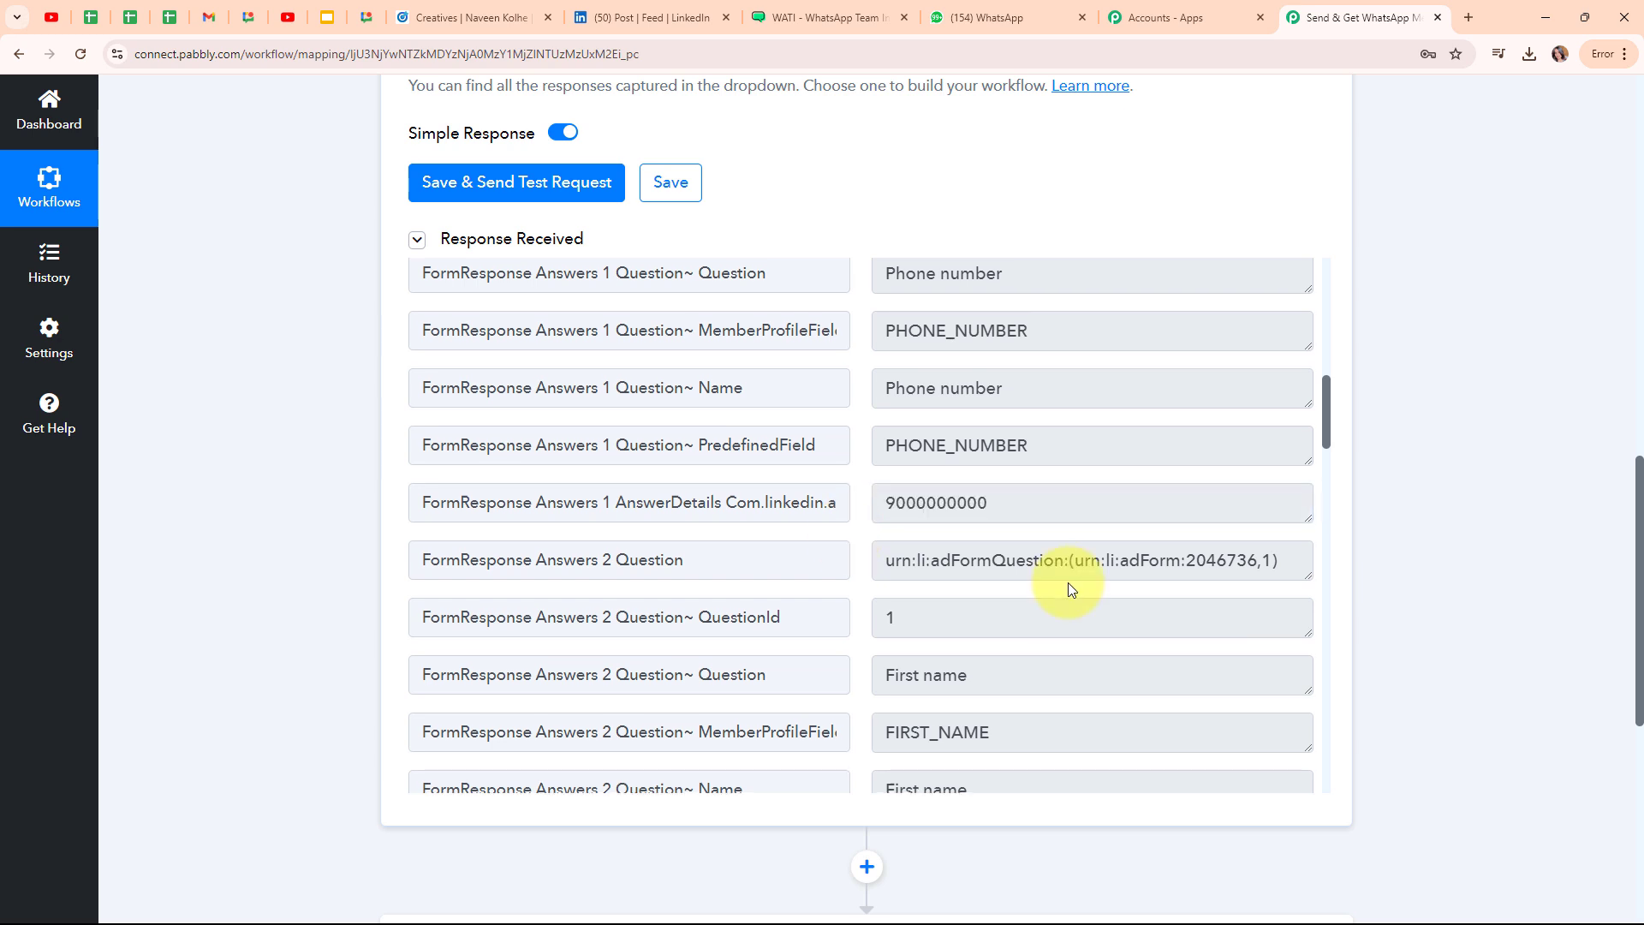
scroll(1067, 587, "down", 3)
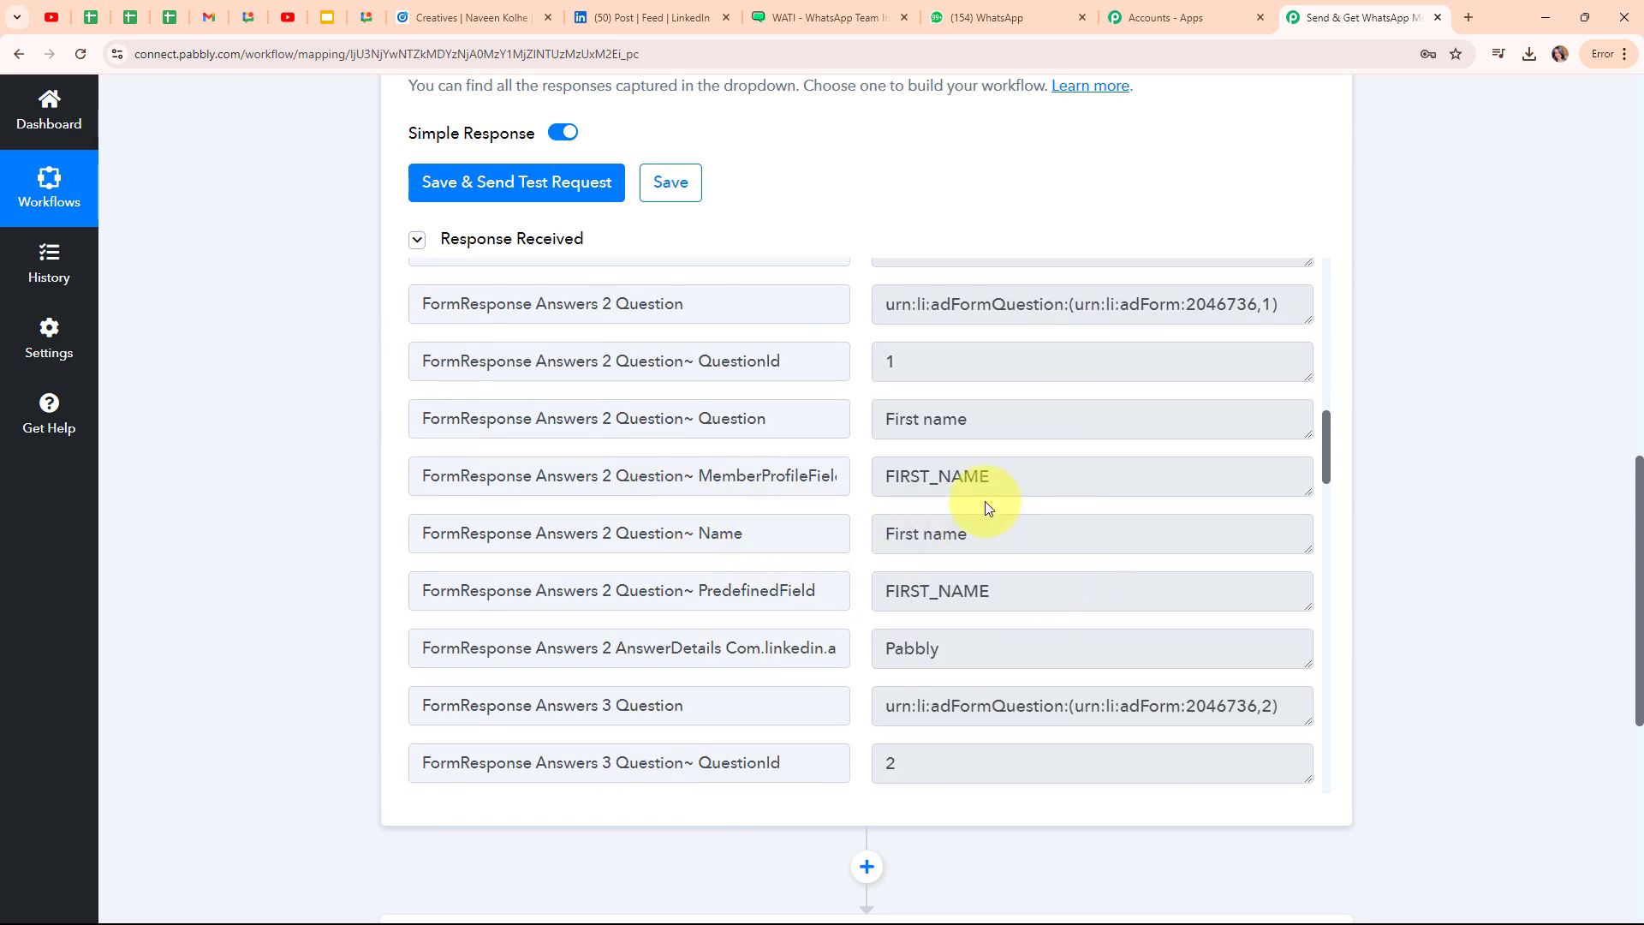
left_click_drag(1003, 531, 810, 557)
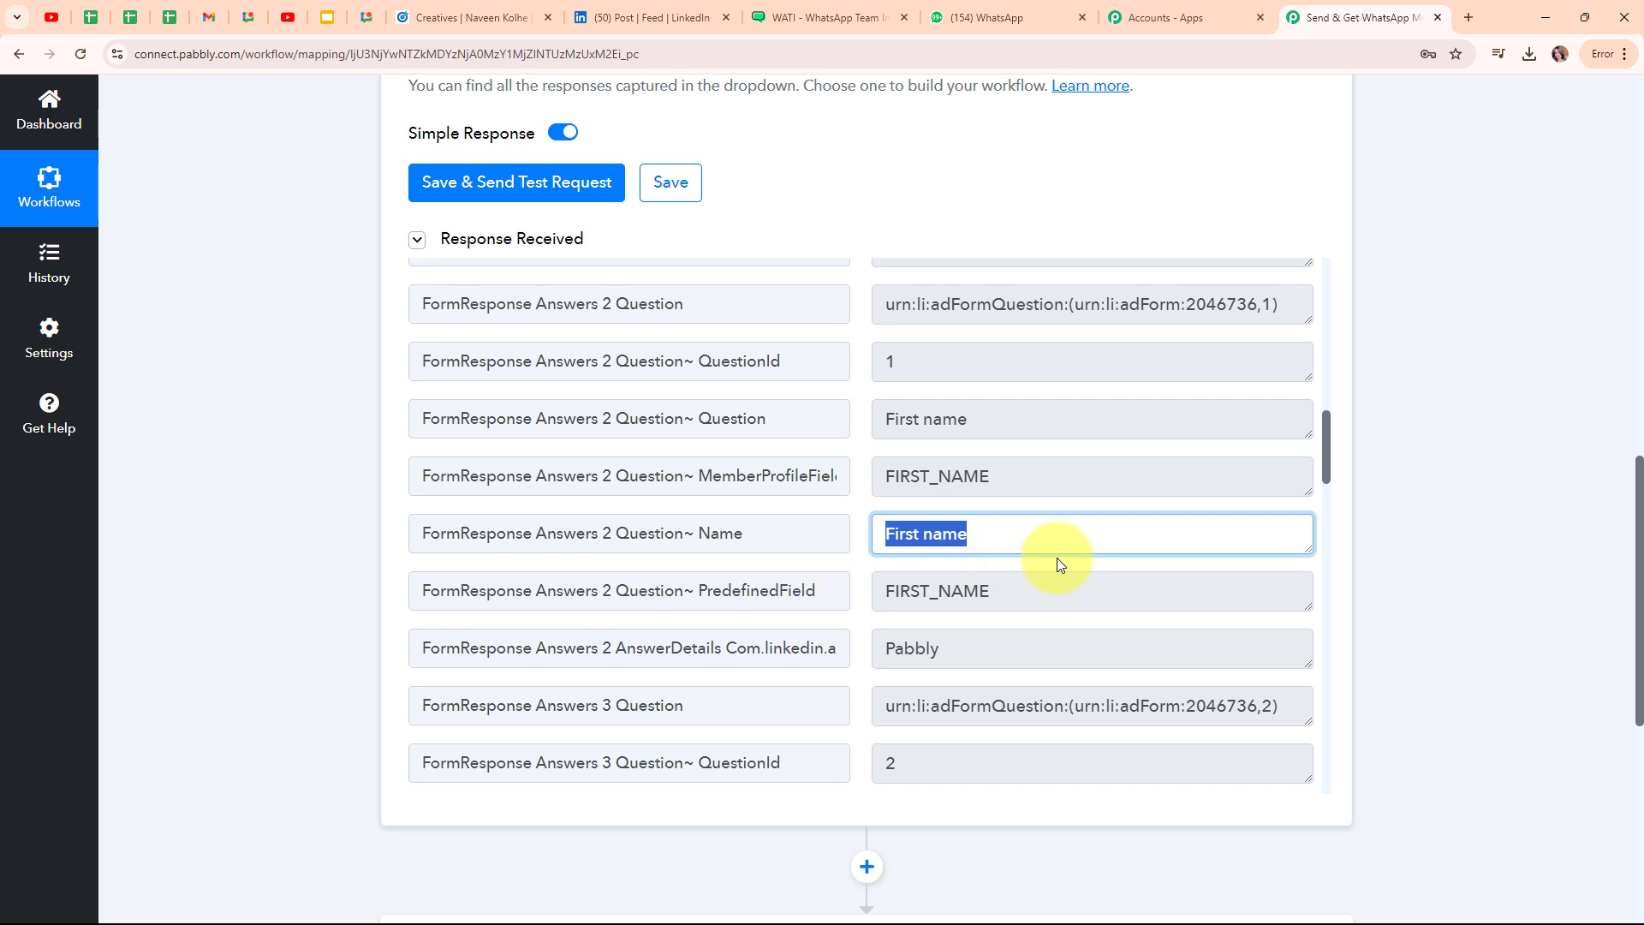
scroll(1086, 558, "down", 5)
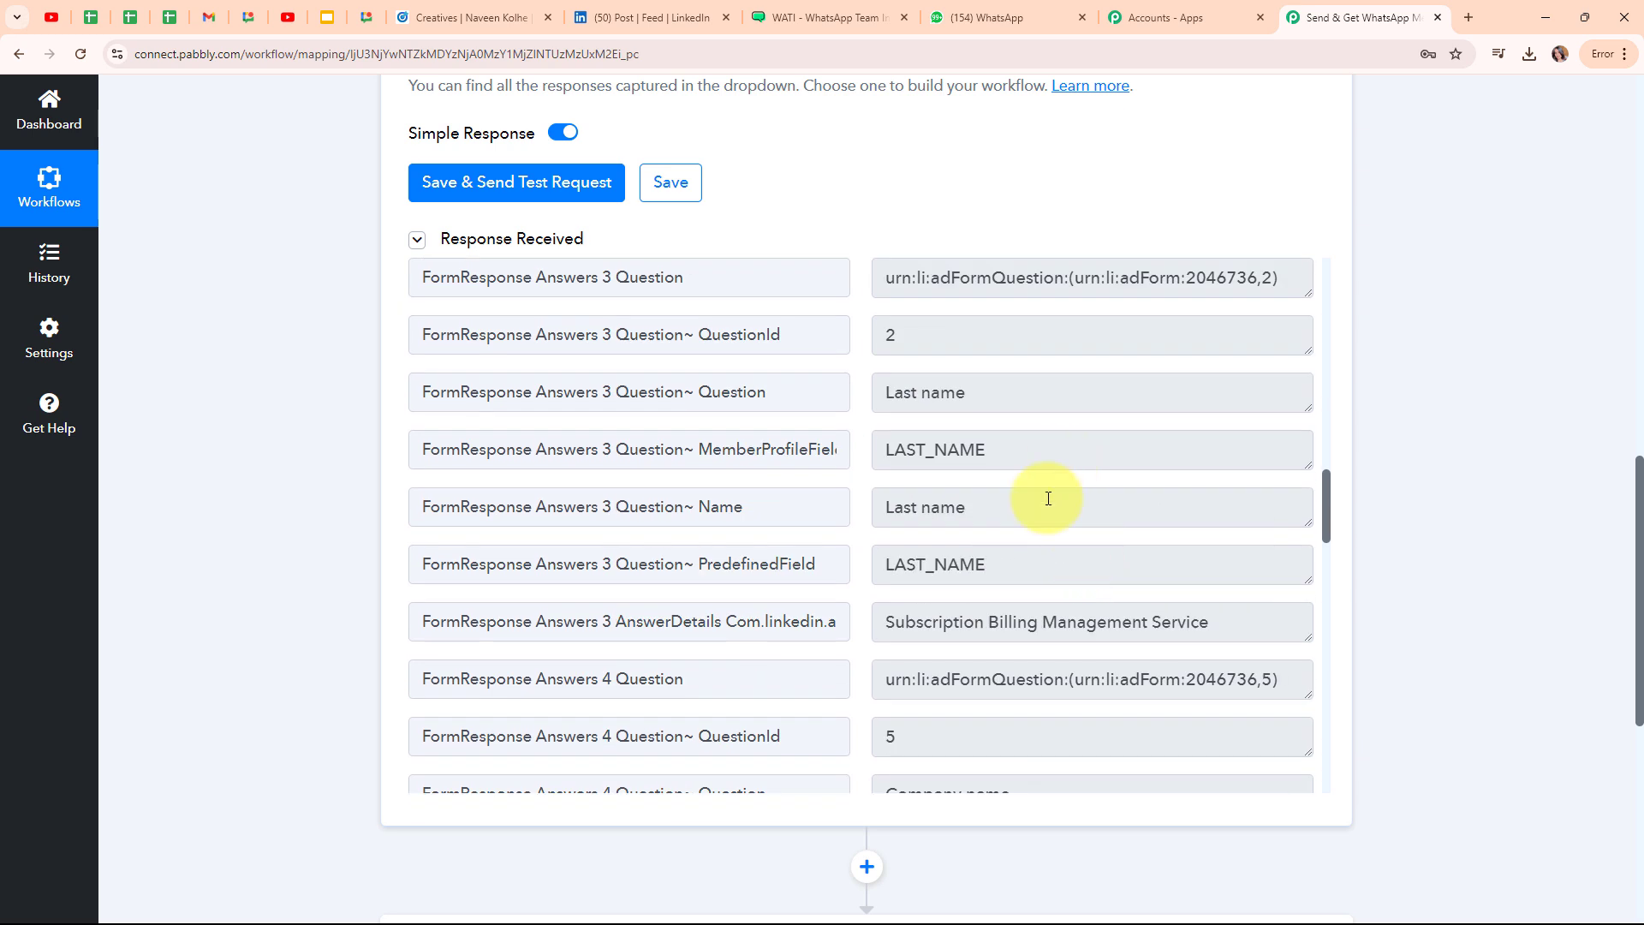
left_click_drag(1046, 506, 858, 511)
left_click(837, 561)
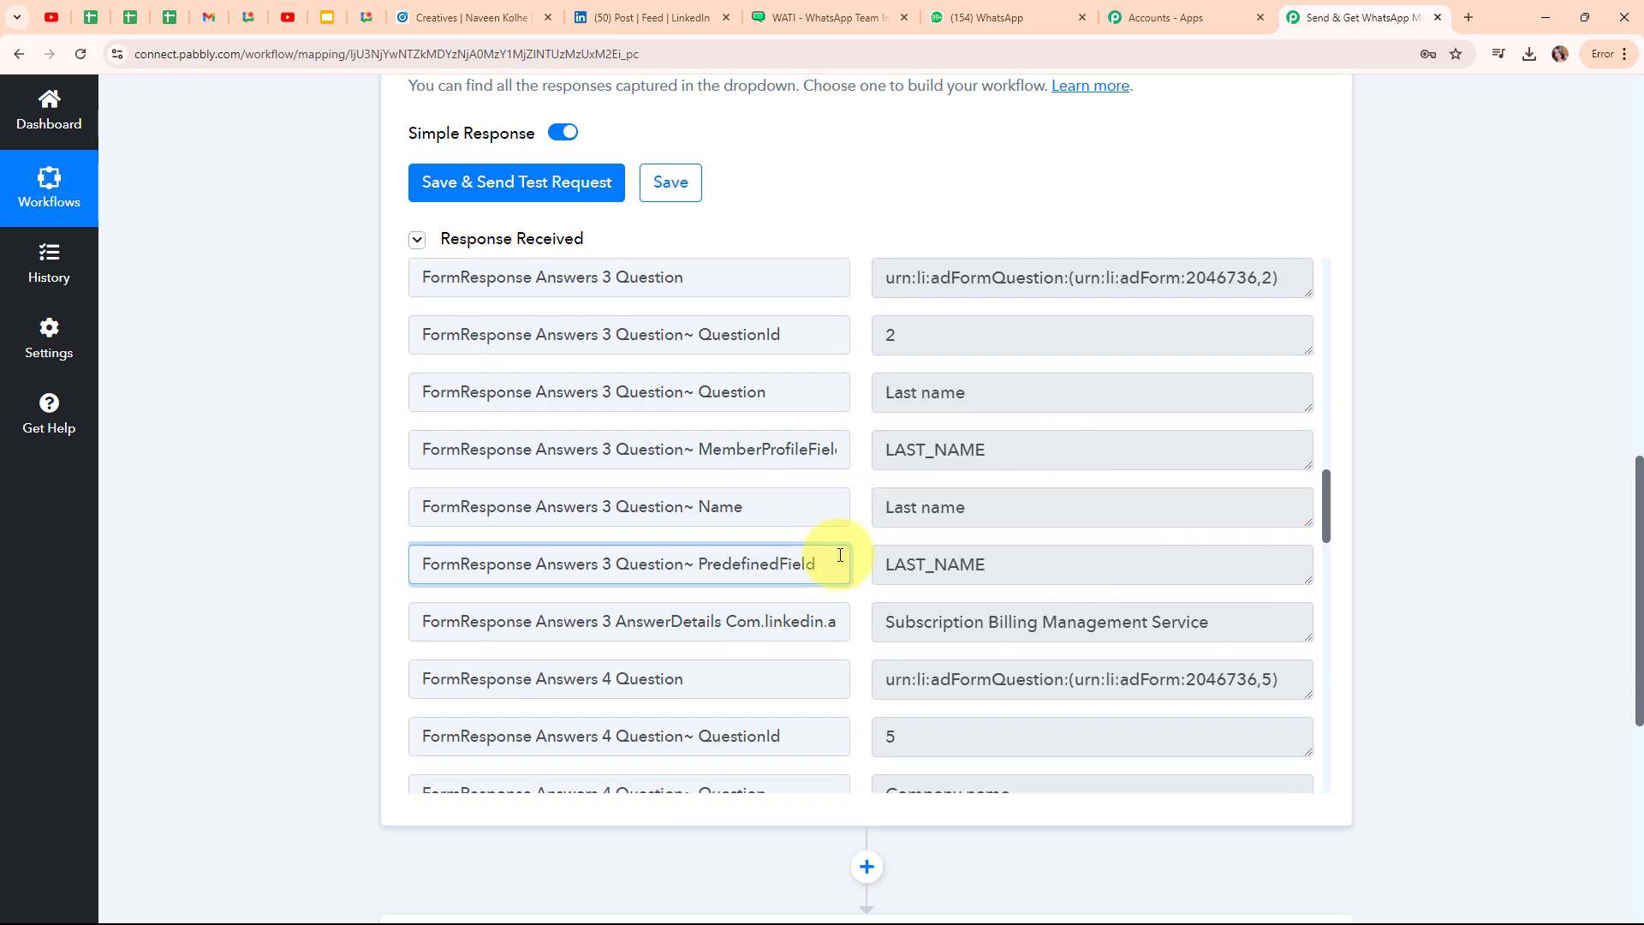
scroll(1233, 565, "down", 2)
scroll(1233, 565, "down", 4)
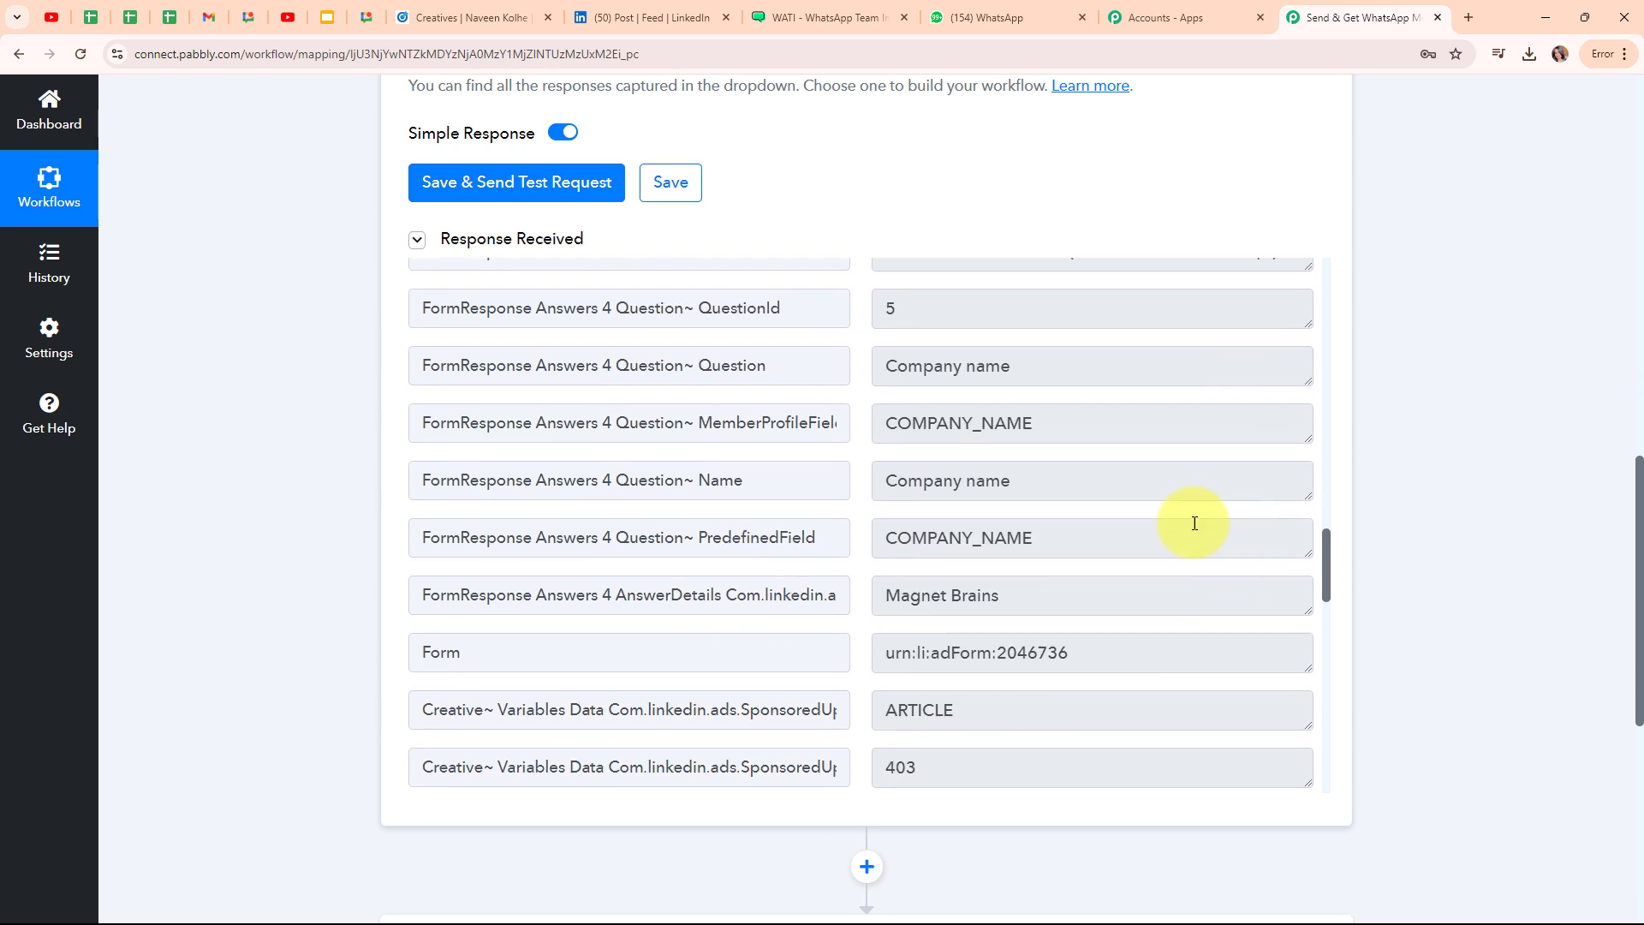
left_click_drag(1128, 476, 844, 493)
left_click_drag(1041, 593, 844, 599)
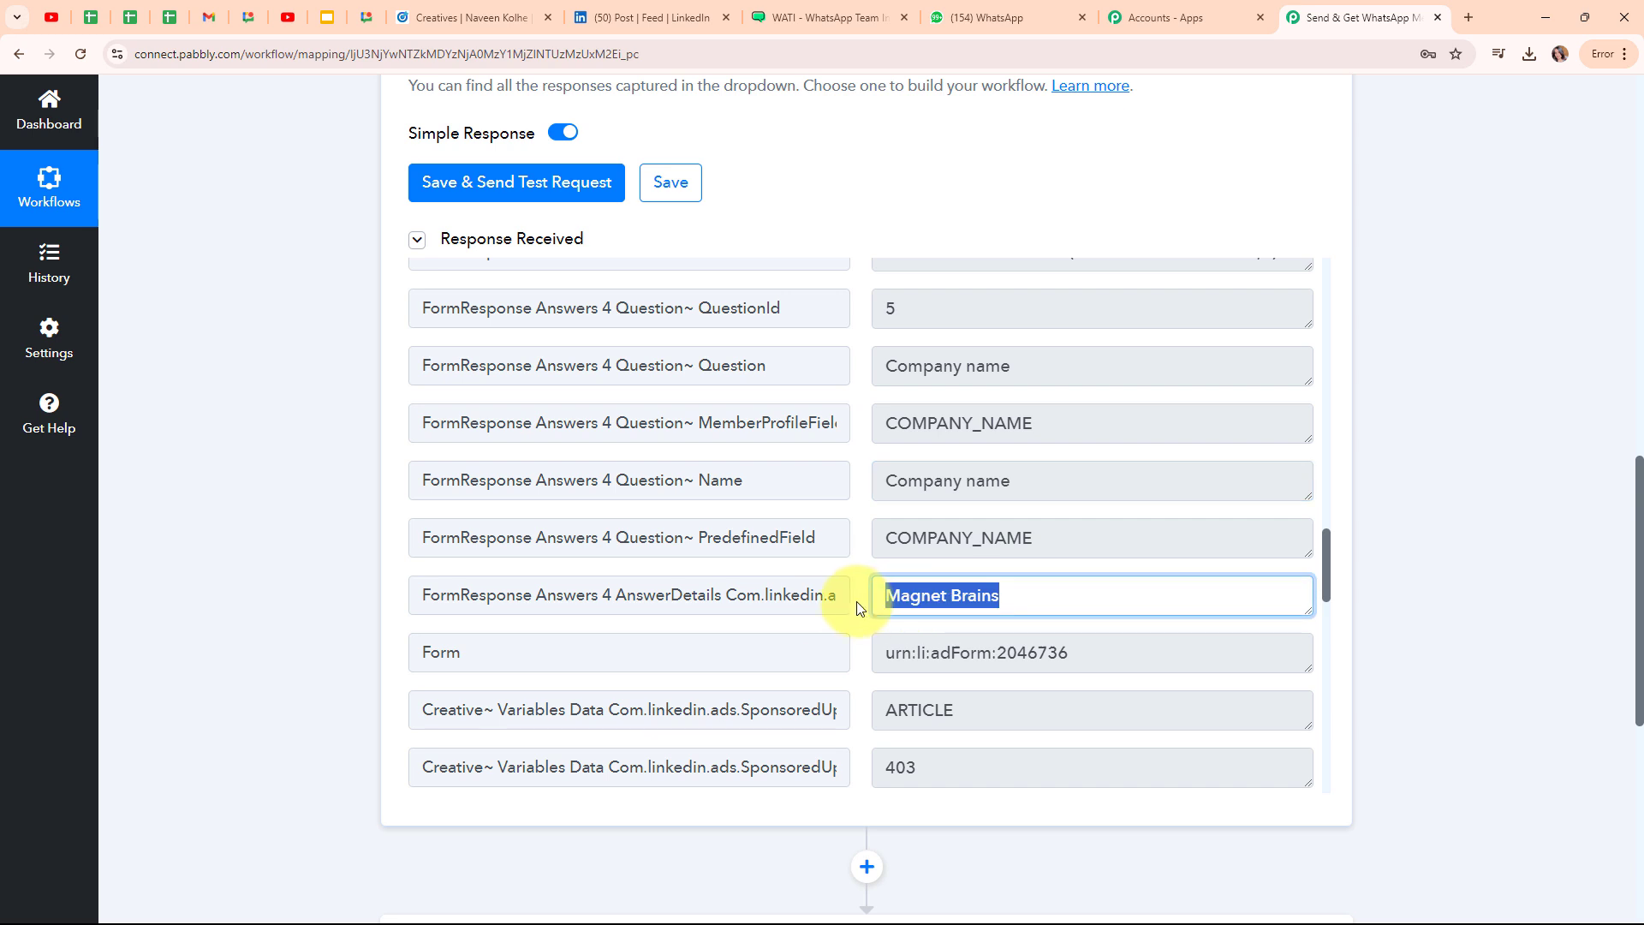
left_click(814, 624)
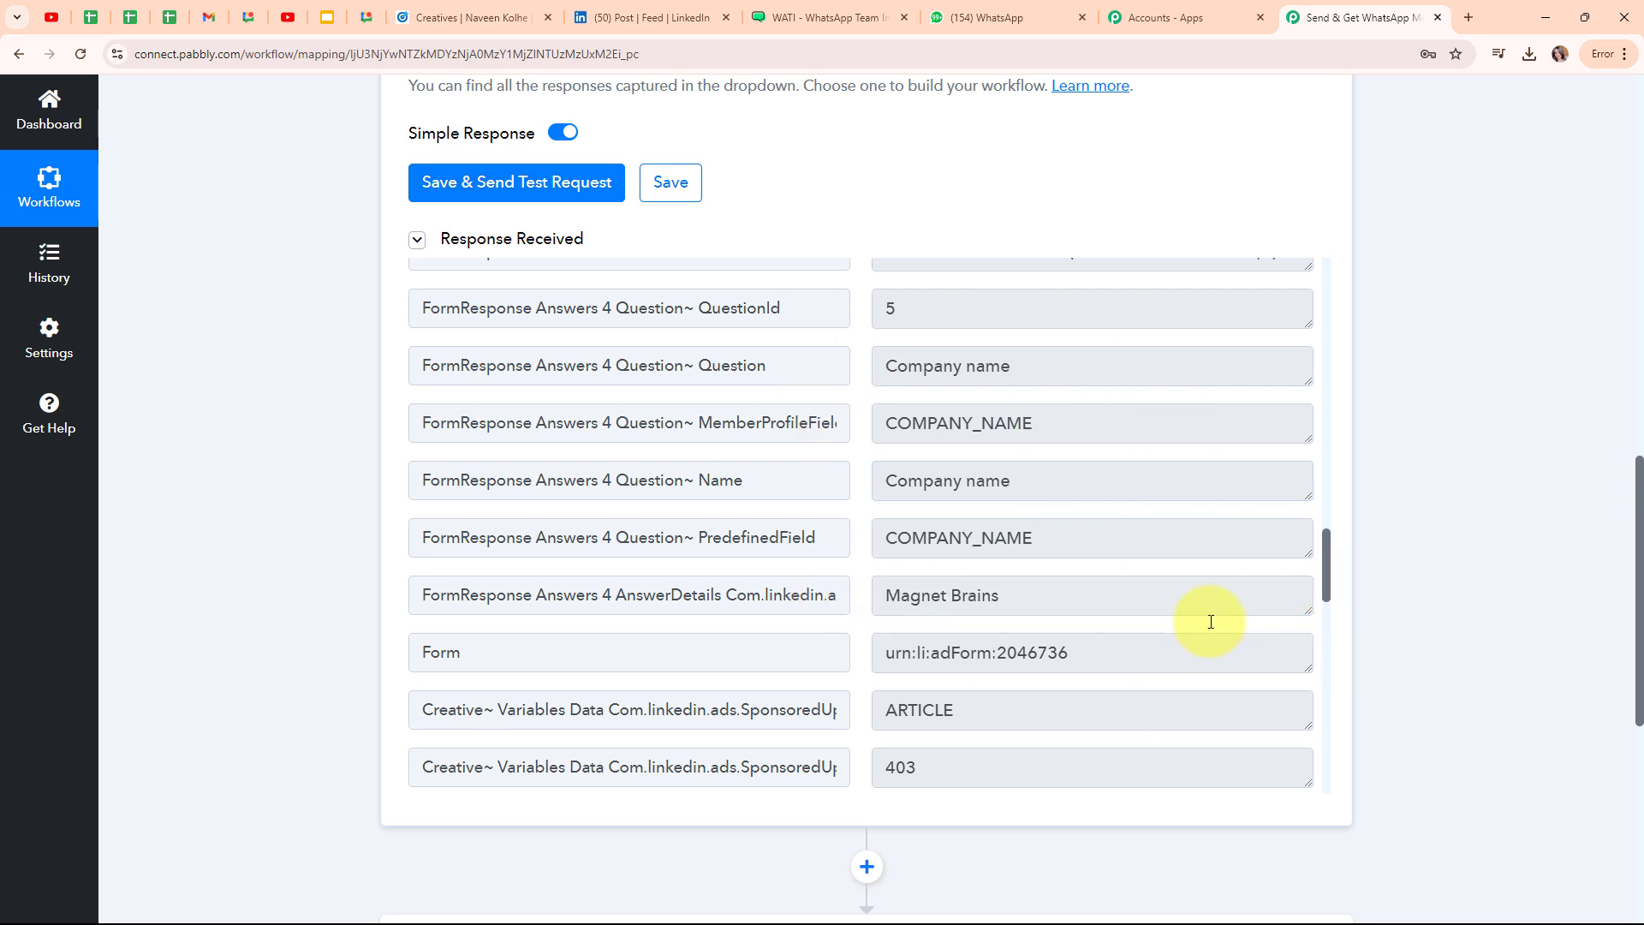
scroll(1211, 631, "down", 9)
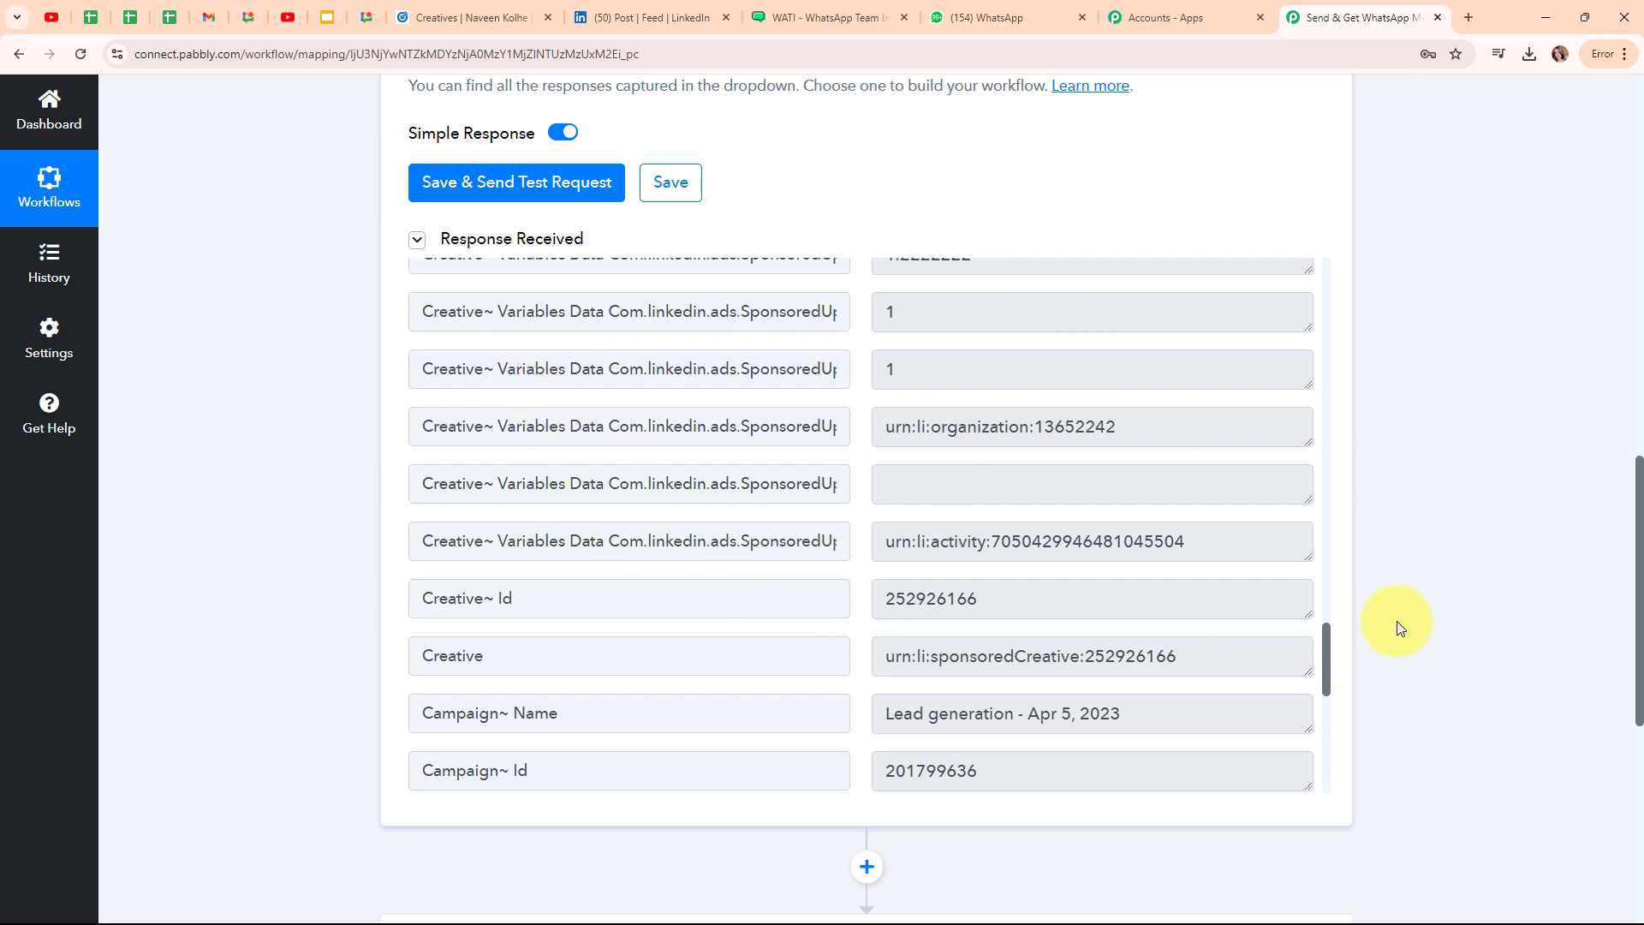
scroll(1396, 625, "up", 4)
scroll(1398, 627, "up", 9)
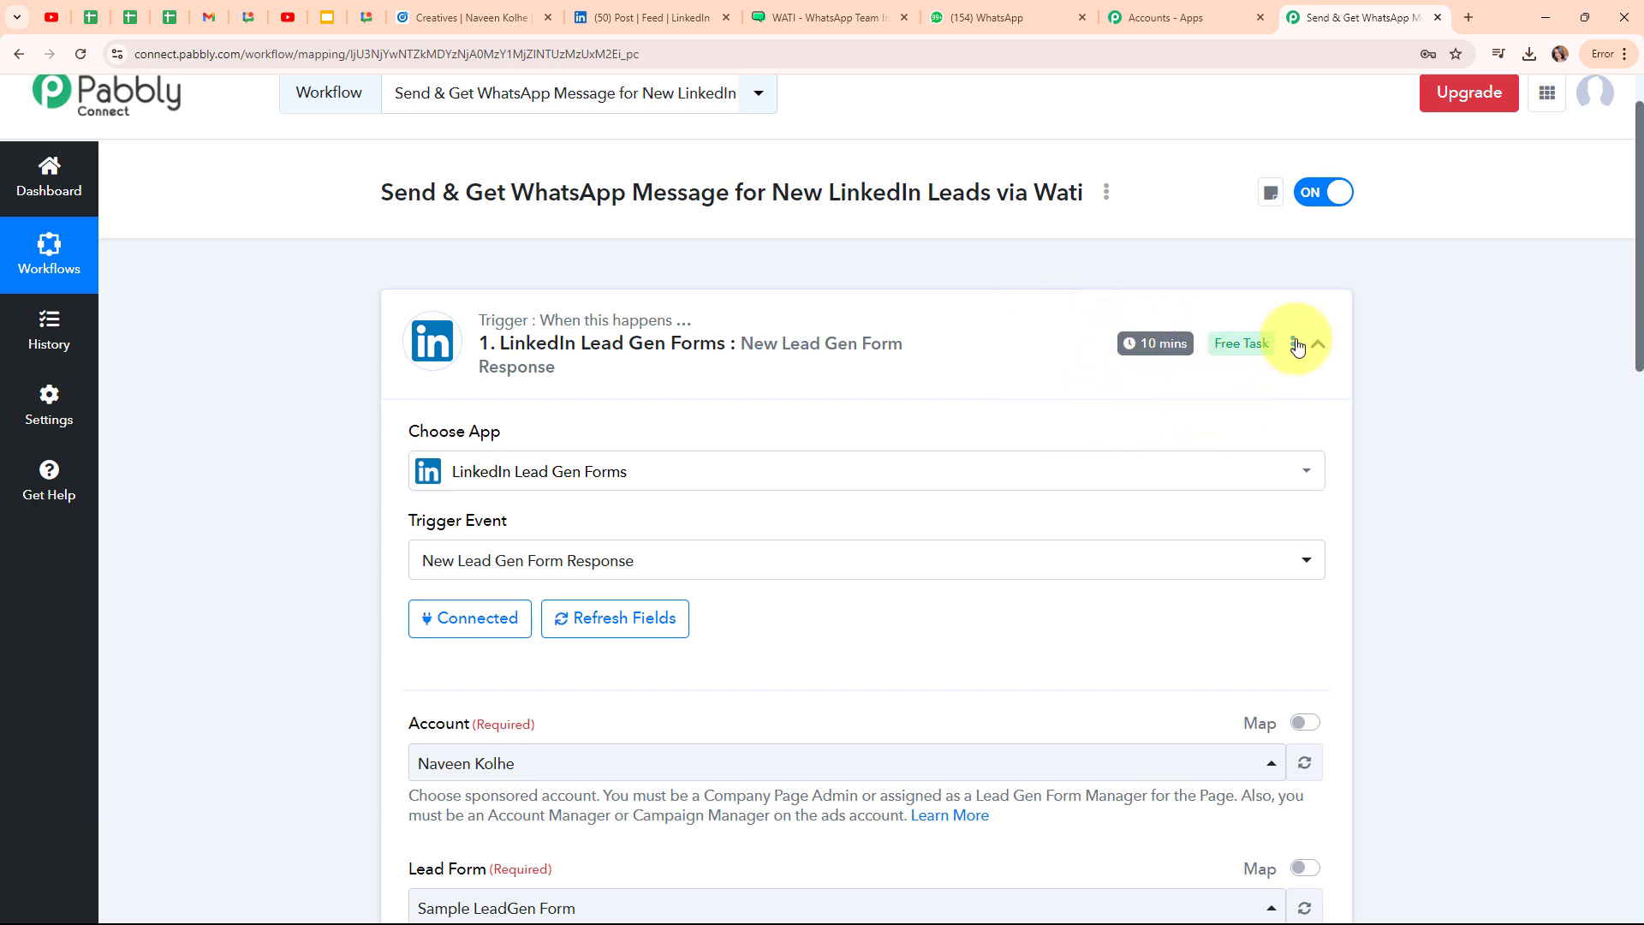
Keep the LinkedIn trigger's check interval at every 10 minutes and collapse the trigger card.
left_click(1295, 344)
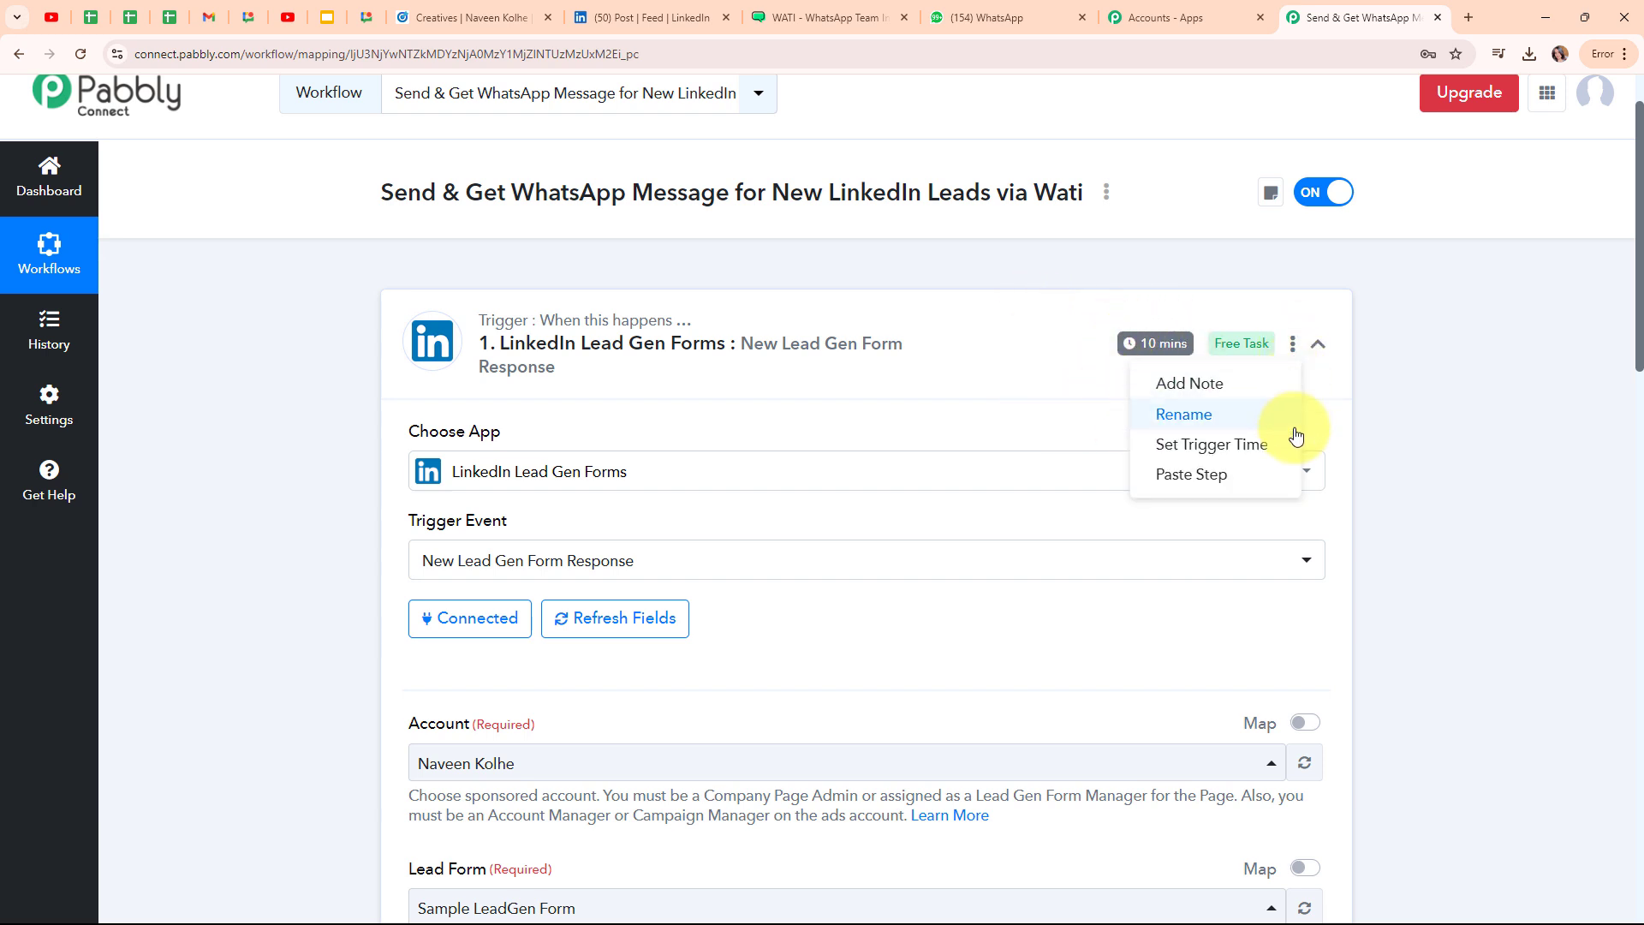
left_click(1168, 452)
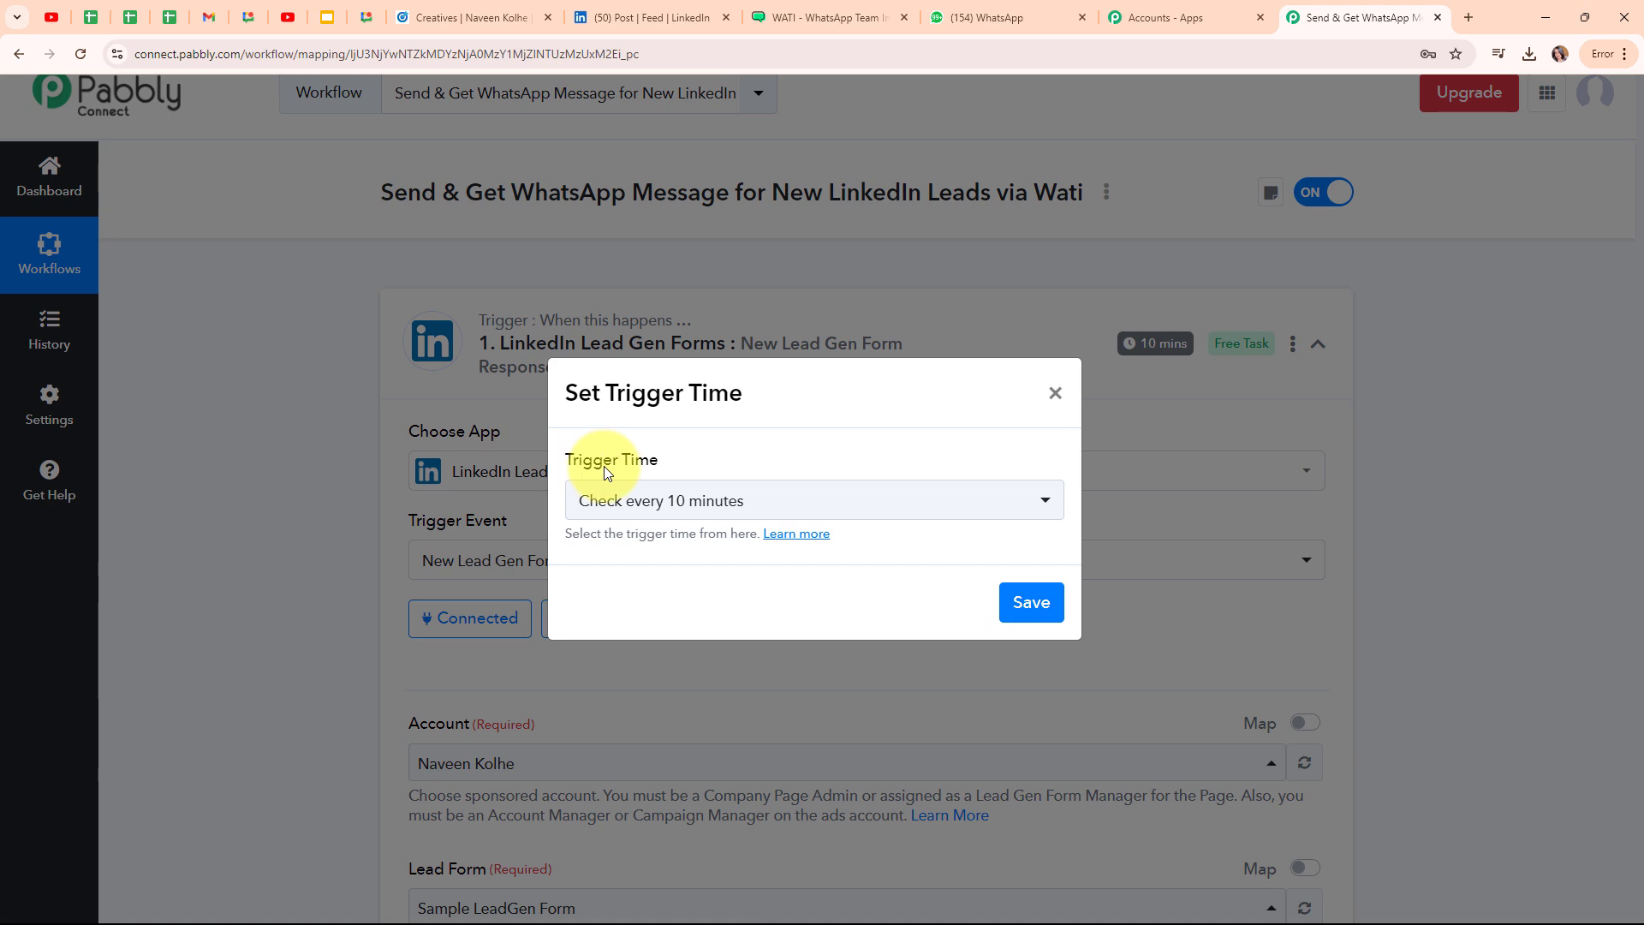
left_click(910, 511)
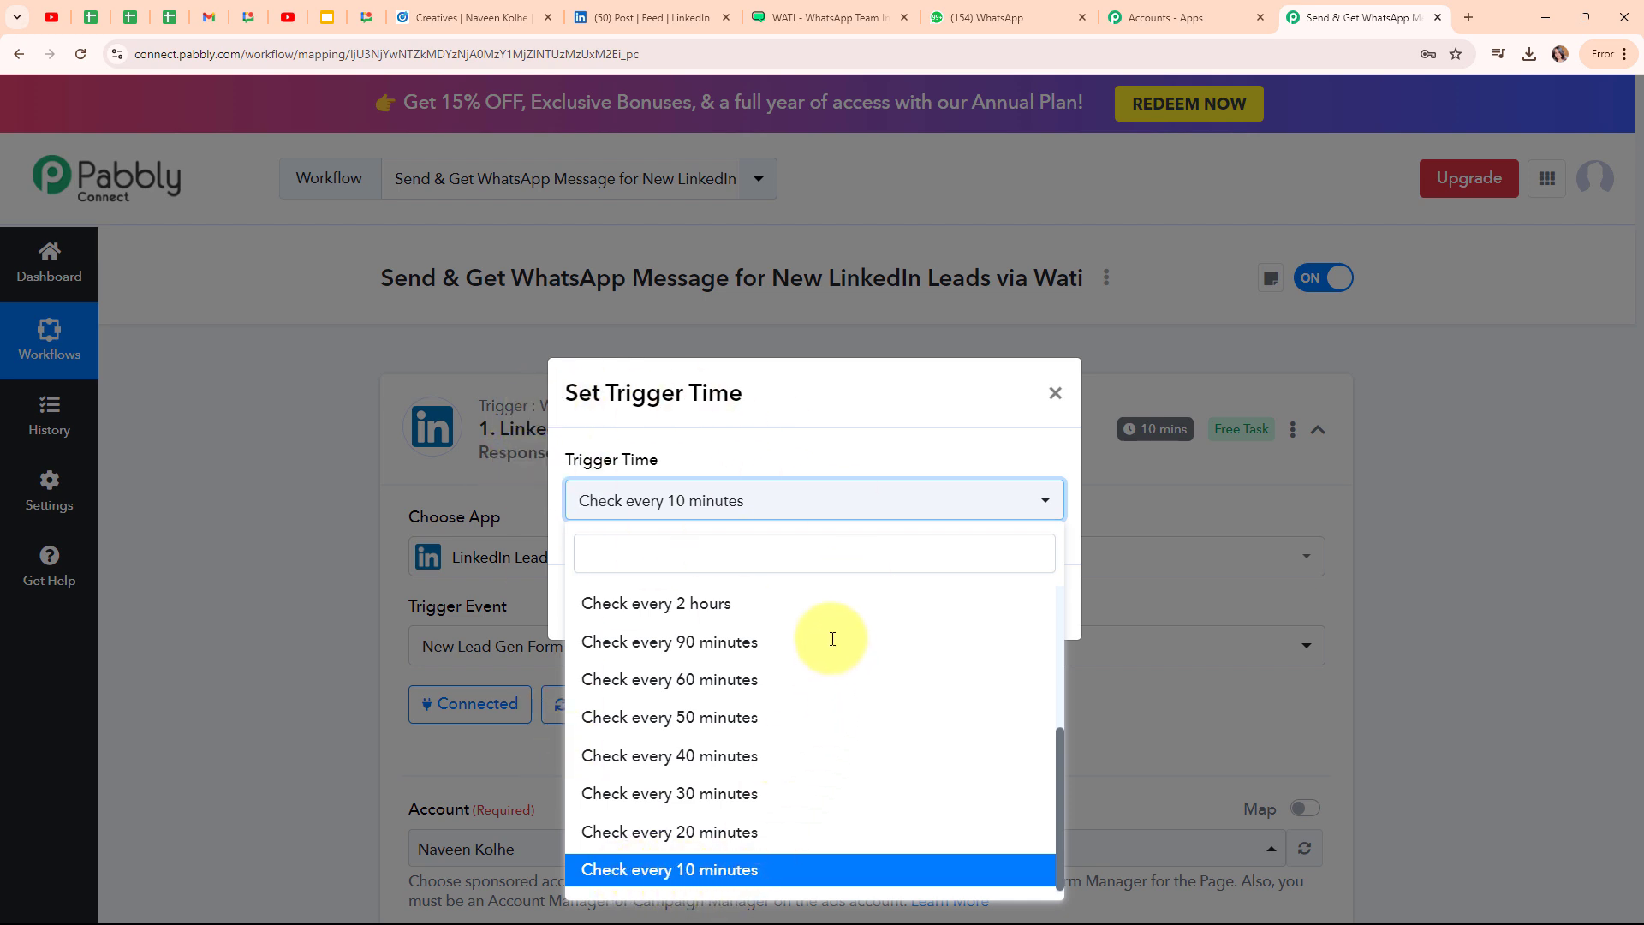
scroll(830, 638, "up", 3)
scroll(702, 591, "down", 3)
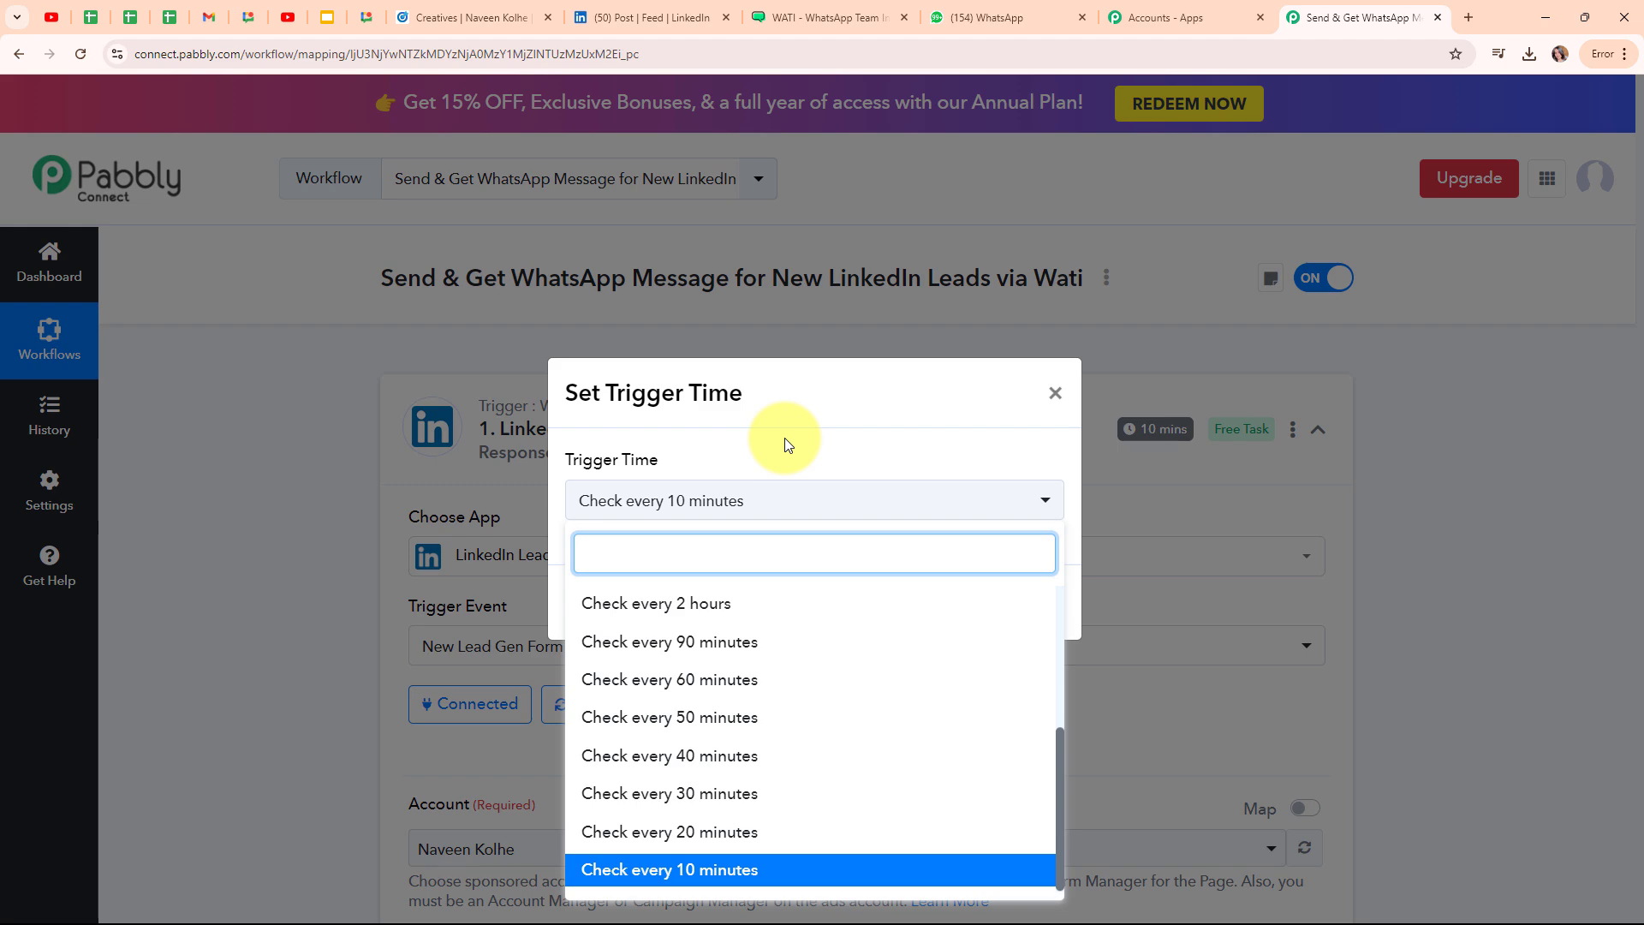
left_click(782, 444)
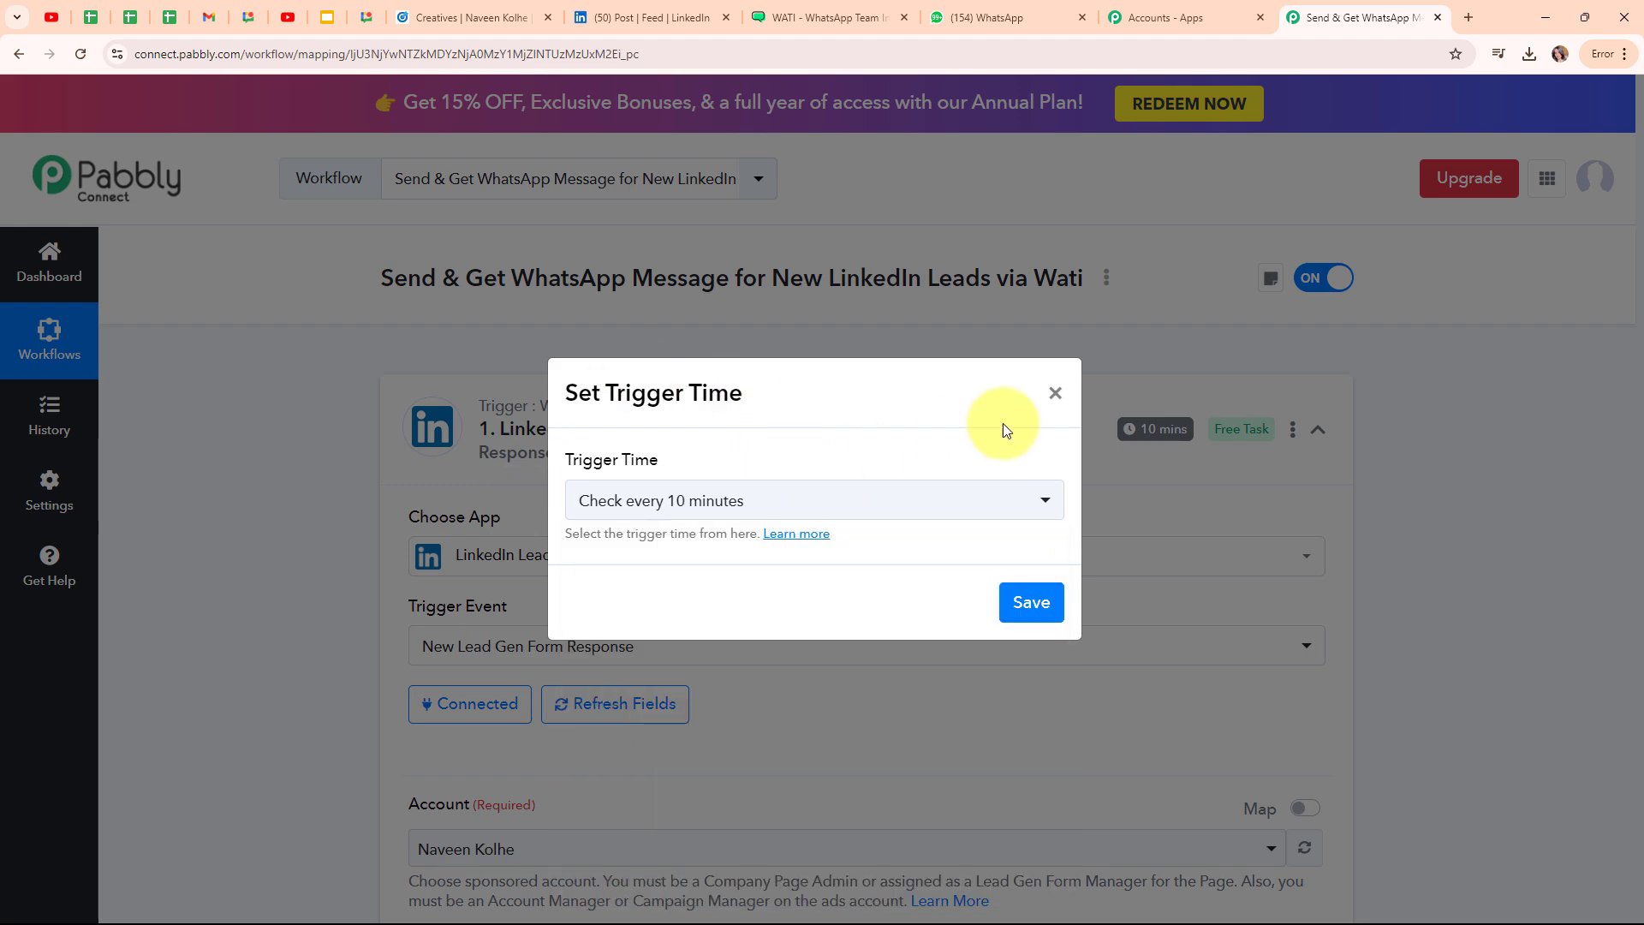
left_click(1056, 395)
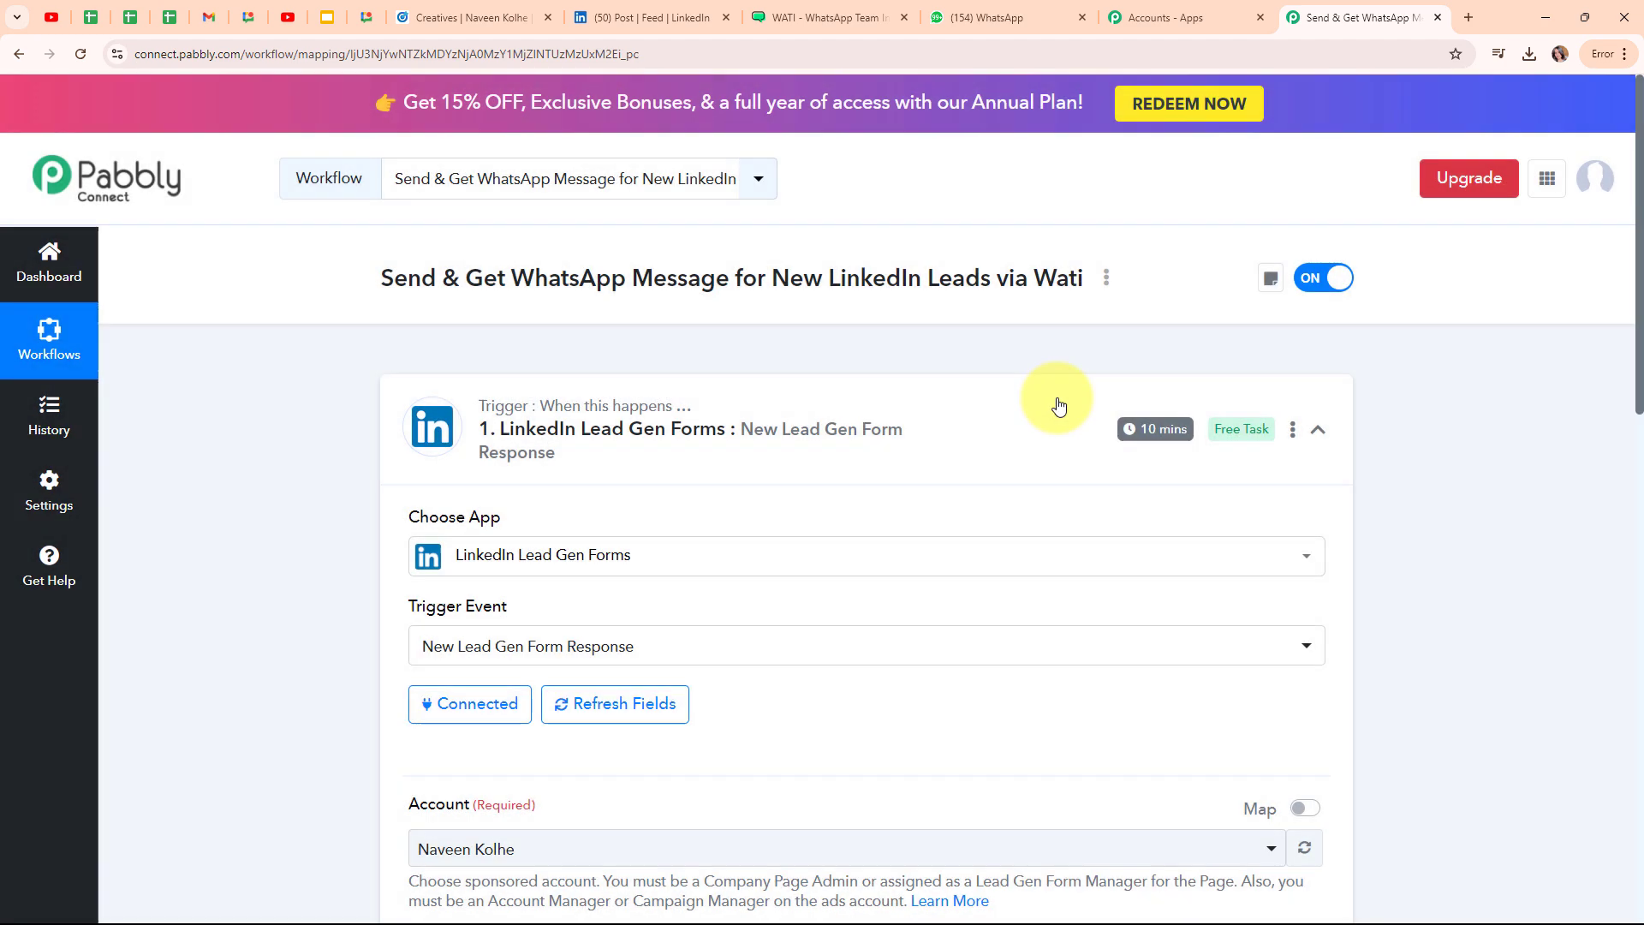
left_click(1320, 432)
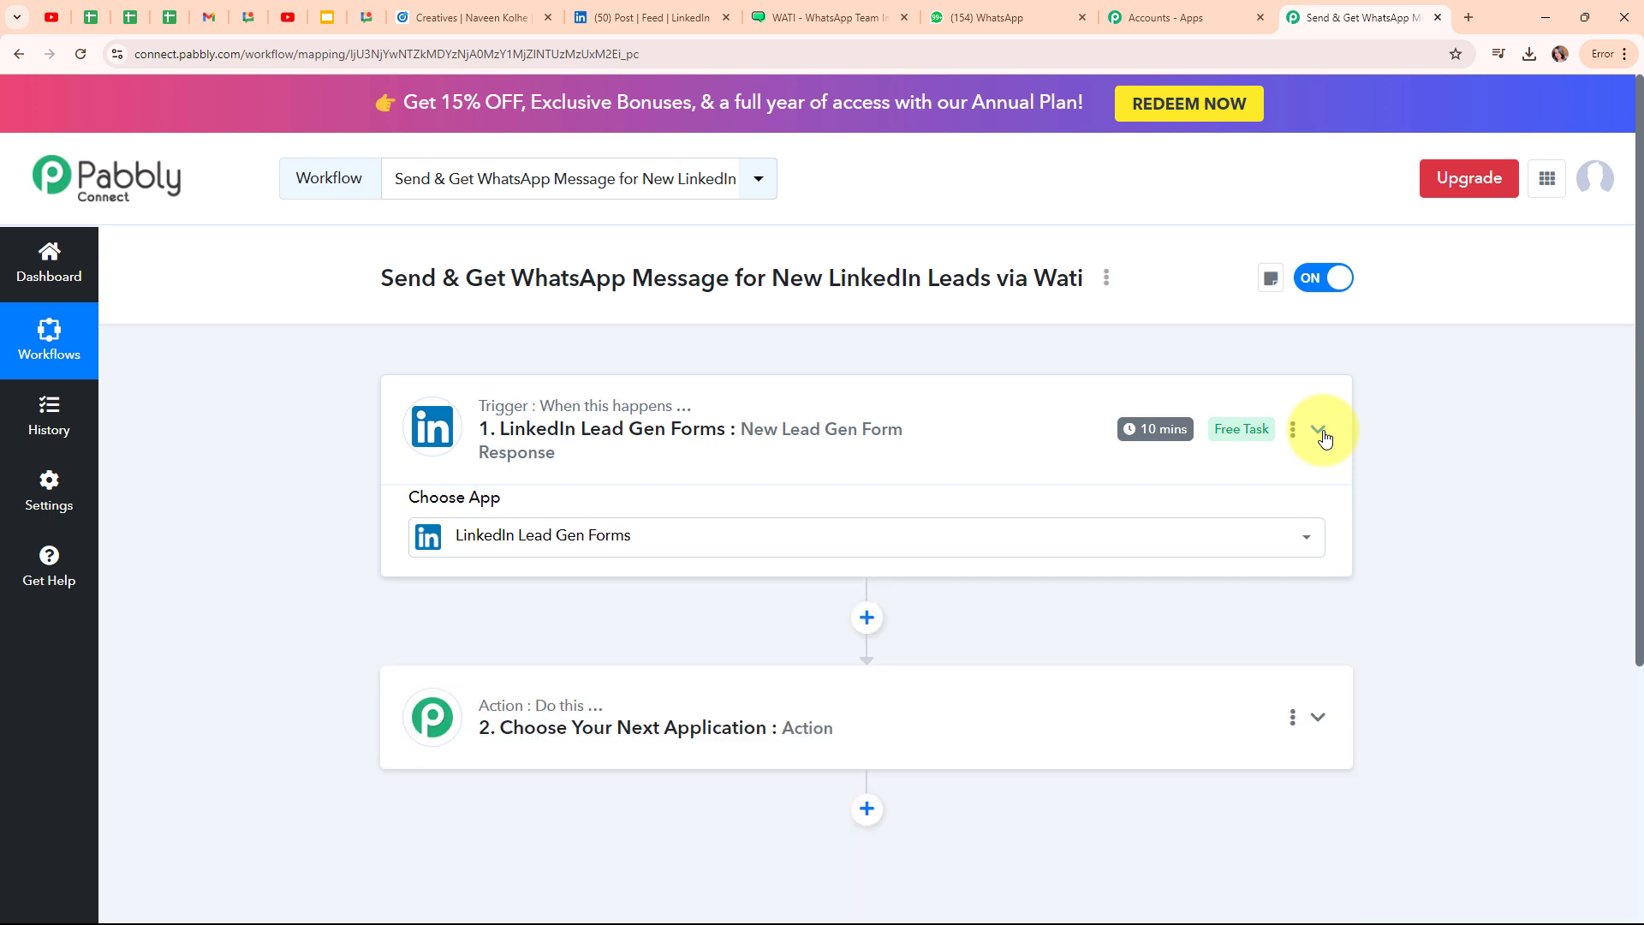
Search for WATI and set it as the app for the second step.
scroll(1413, 479, "down", 1)
left_click(917, 542)
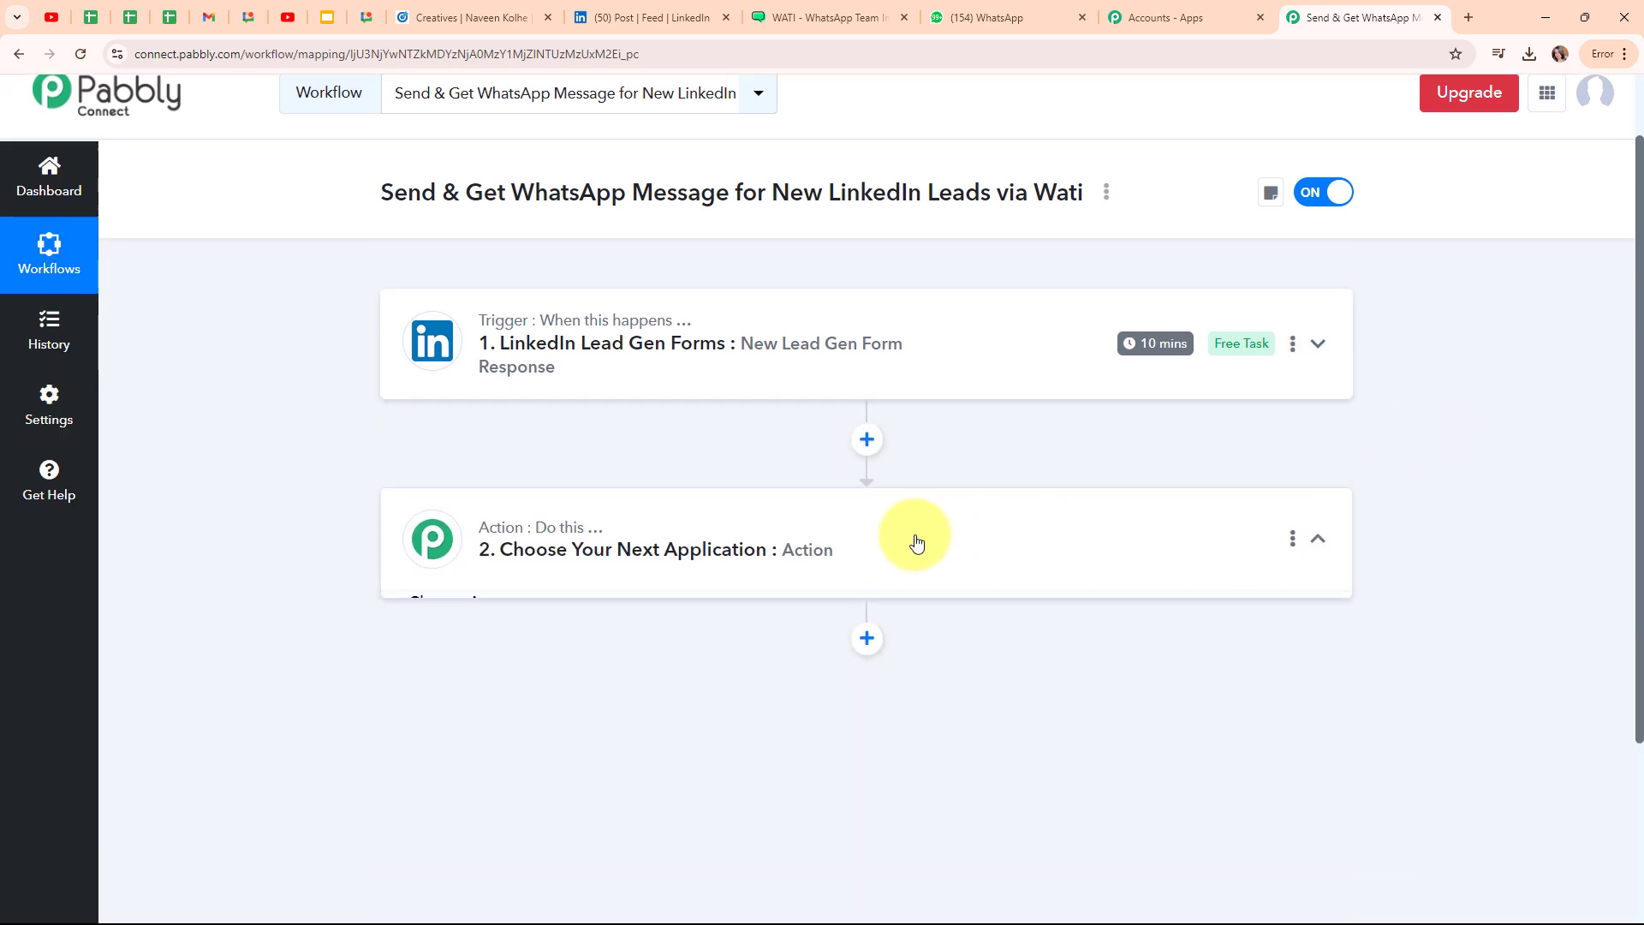
scroll(888, 500, "down", 2)
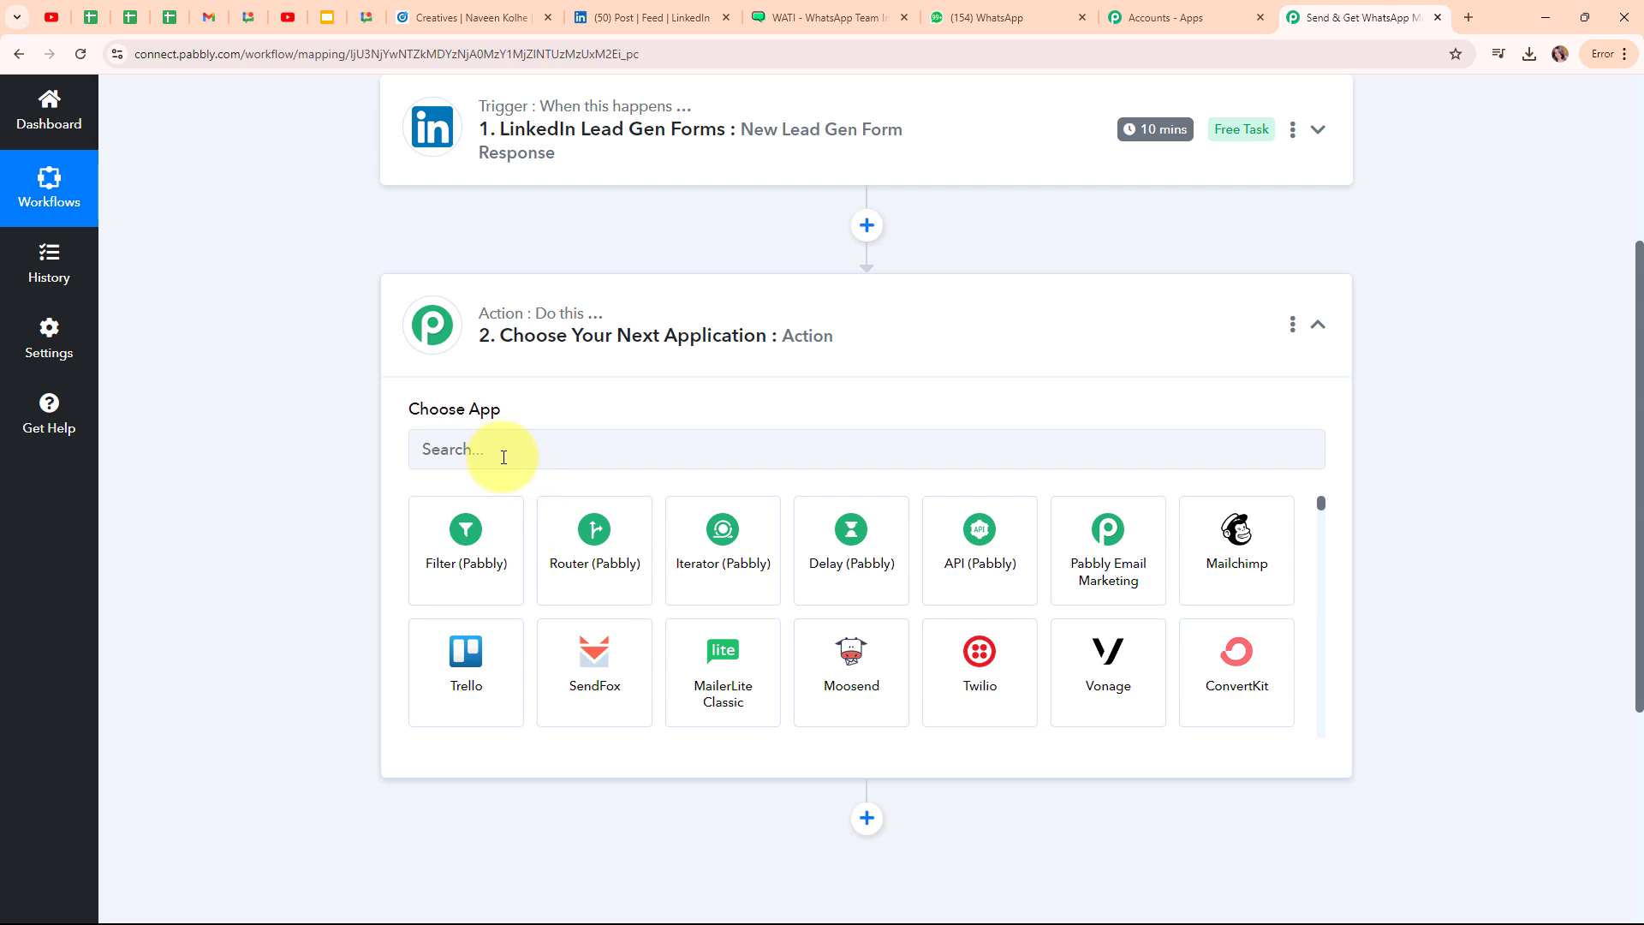
left_click(503, 457)
type("WATI")
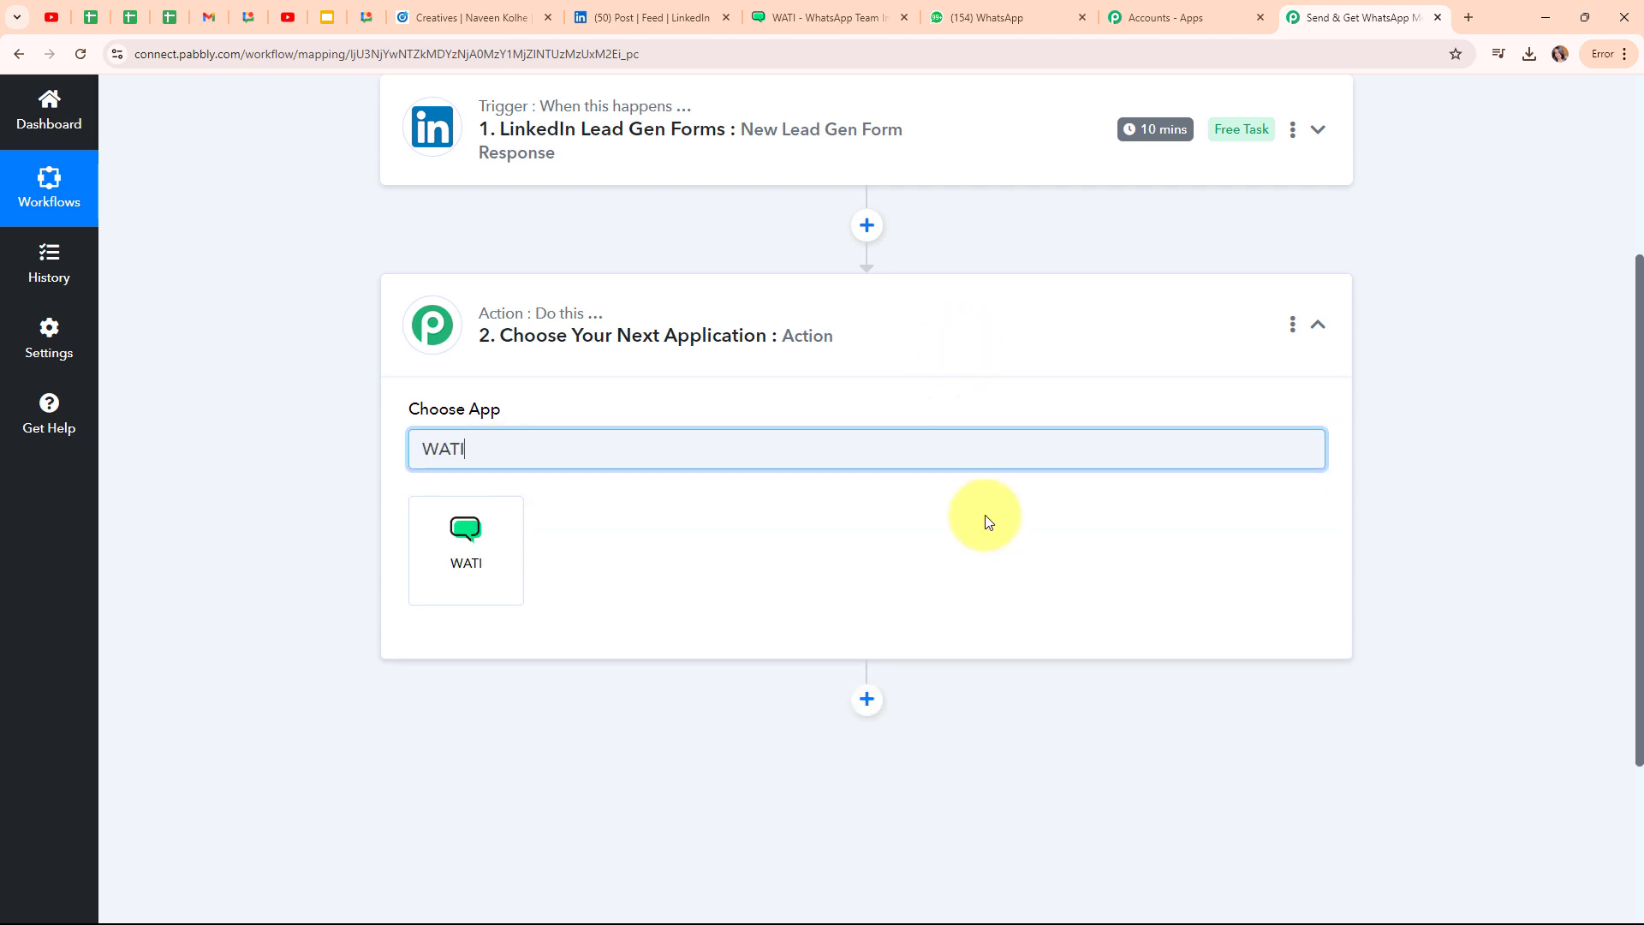
left_click(458, 563)
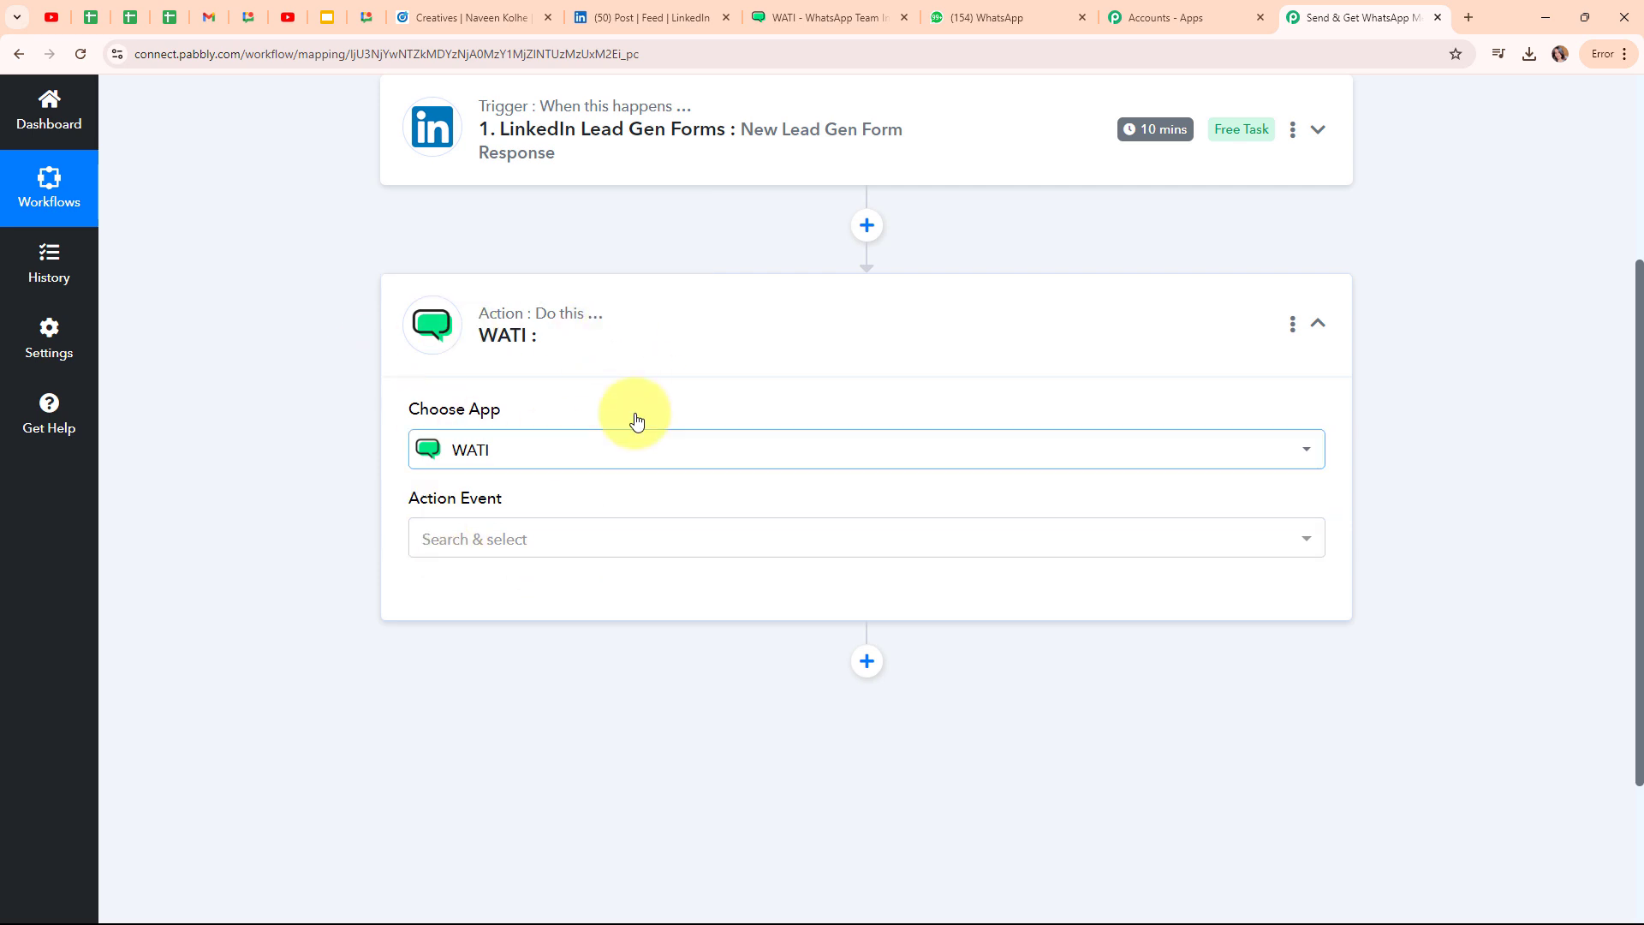
Choose Send Template Message as the WATI action event and begin connecting an account.
left_click(431, 543)
left_click(520, 650)
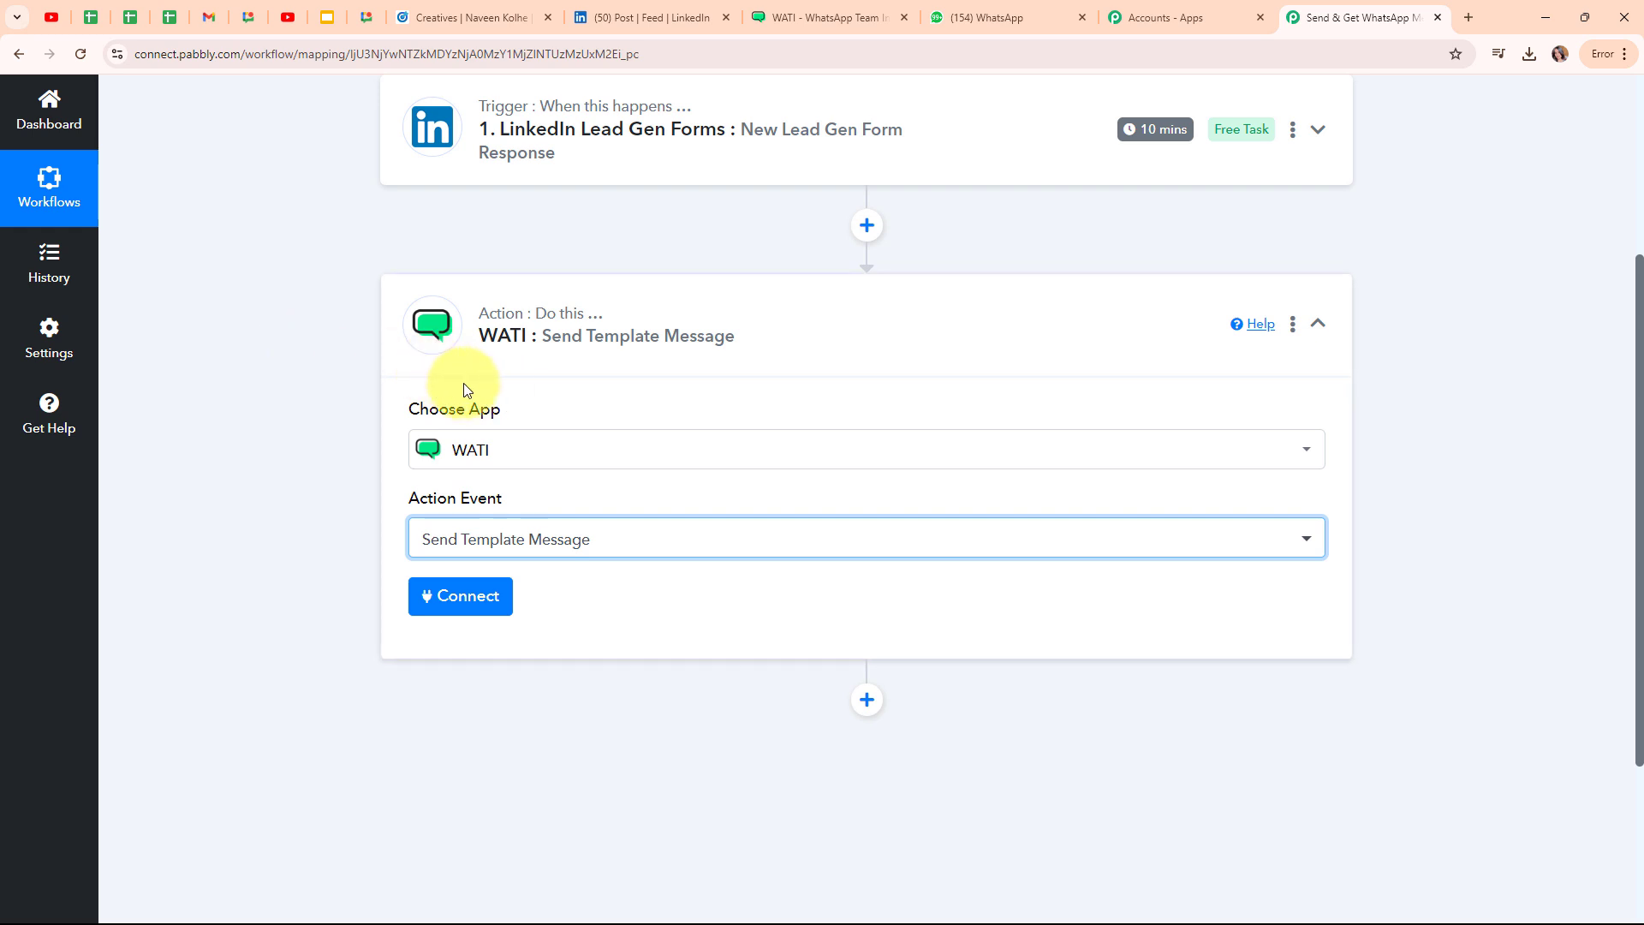
left_click(486, 600)
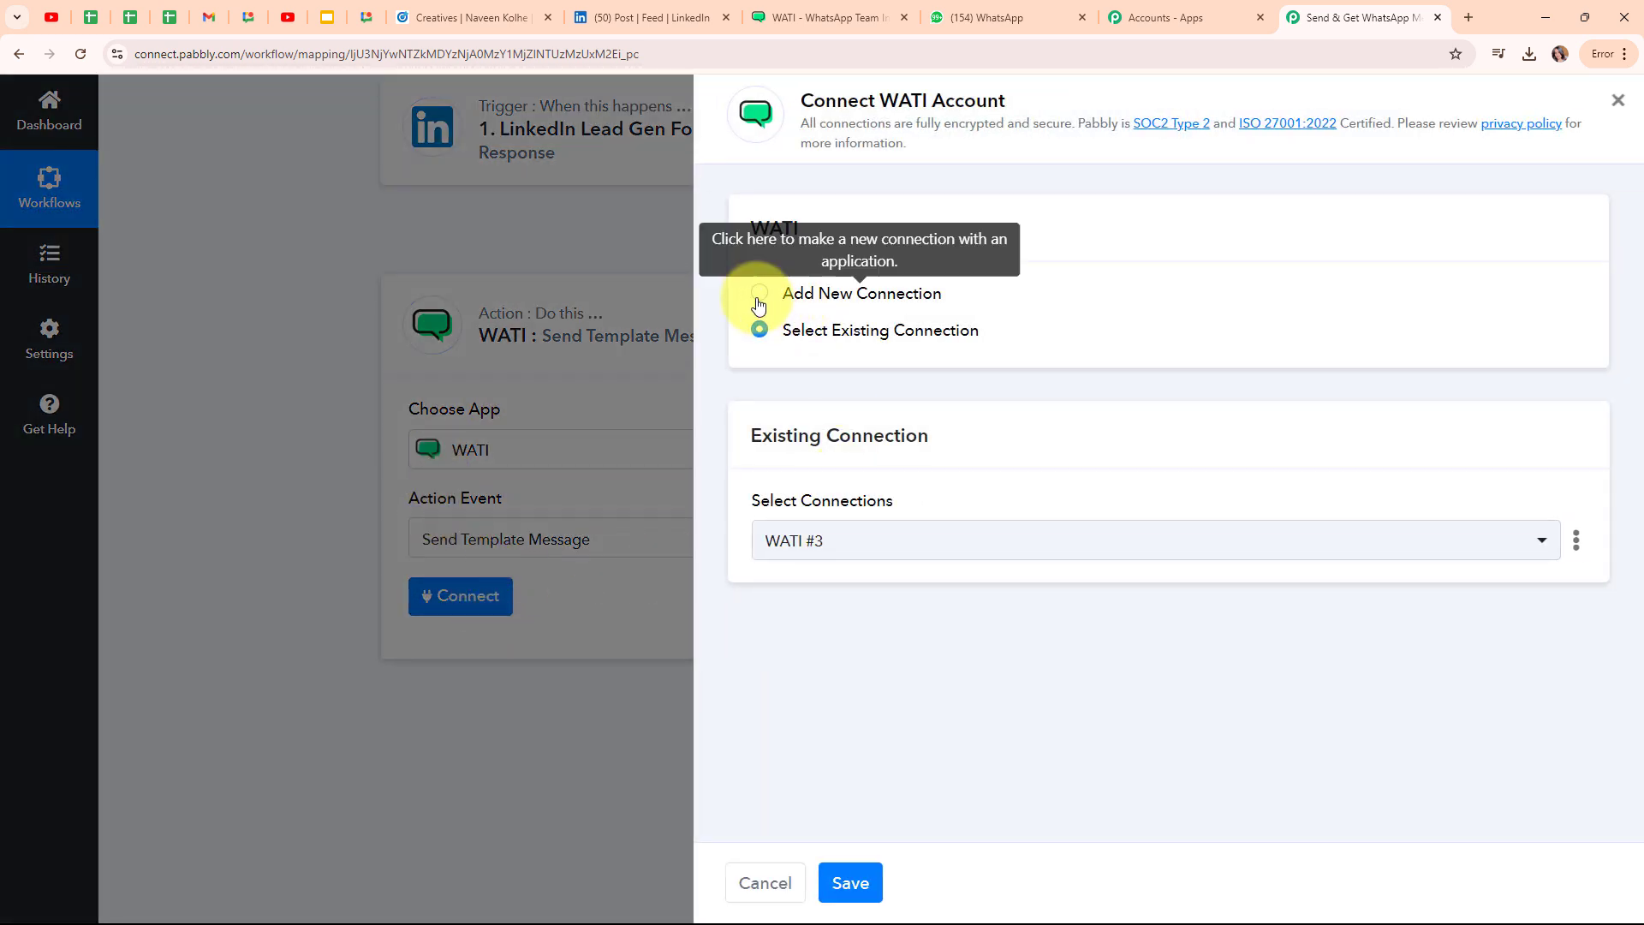
Start a new WATI #4 connection and review its API Endpoint and Access Token fields.
left_click(759, 299)
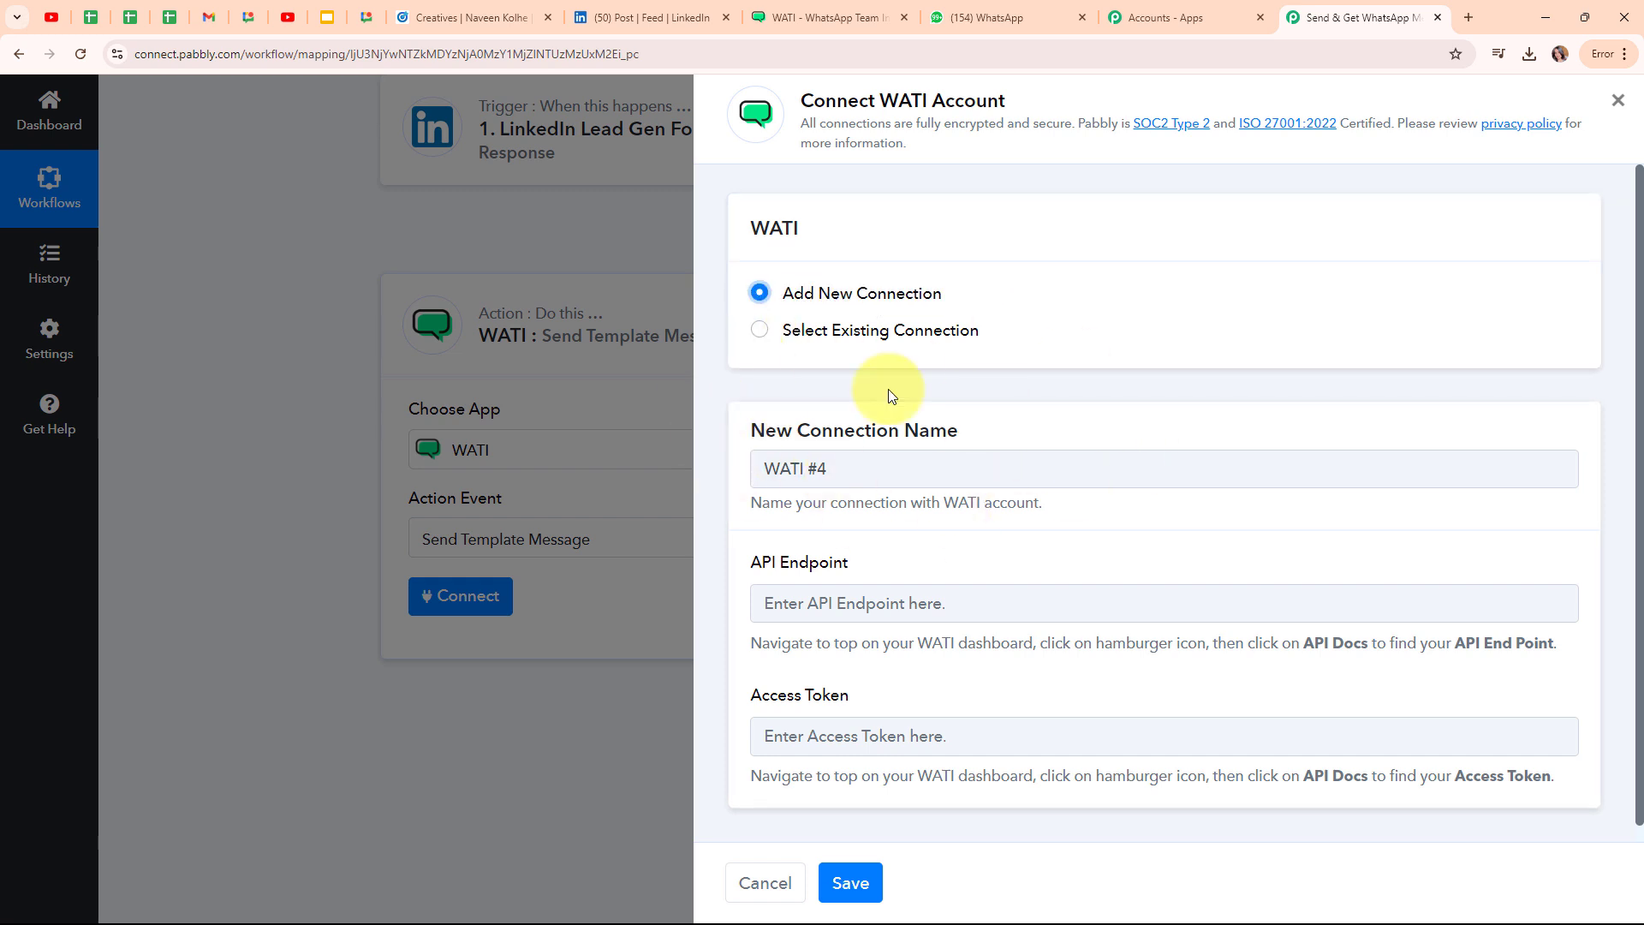
scroll(991, 525, "down", 1)
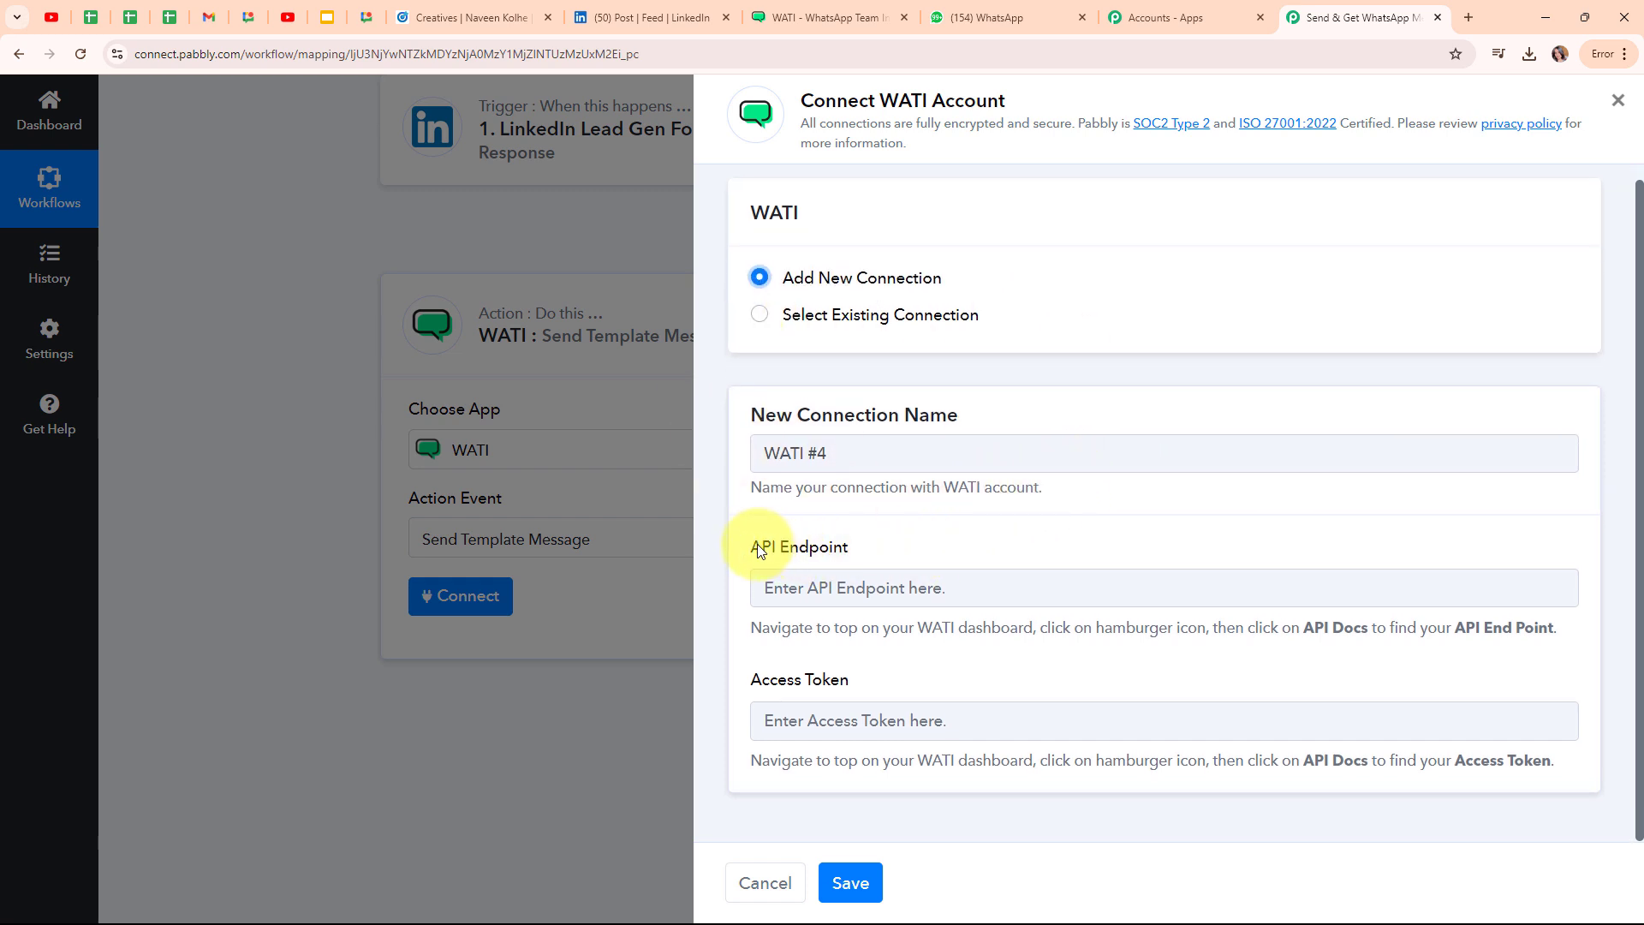
left_click_drag(757, 548, 849, 553)
left_click_drag(753, 686, 852, 701)
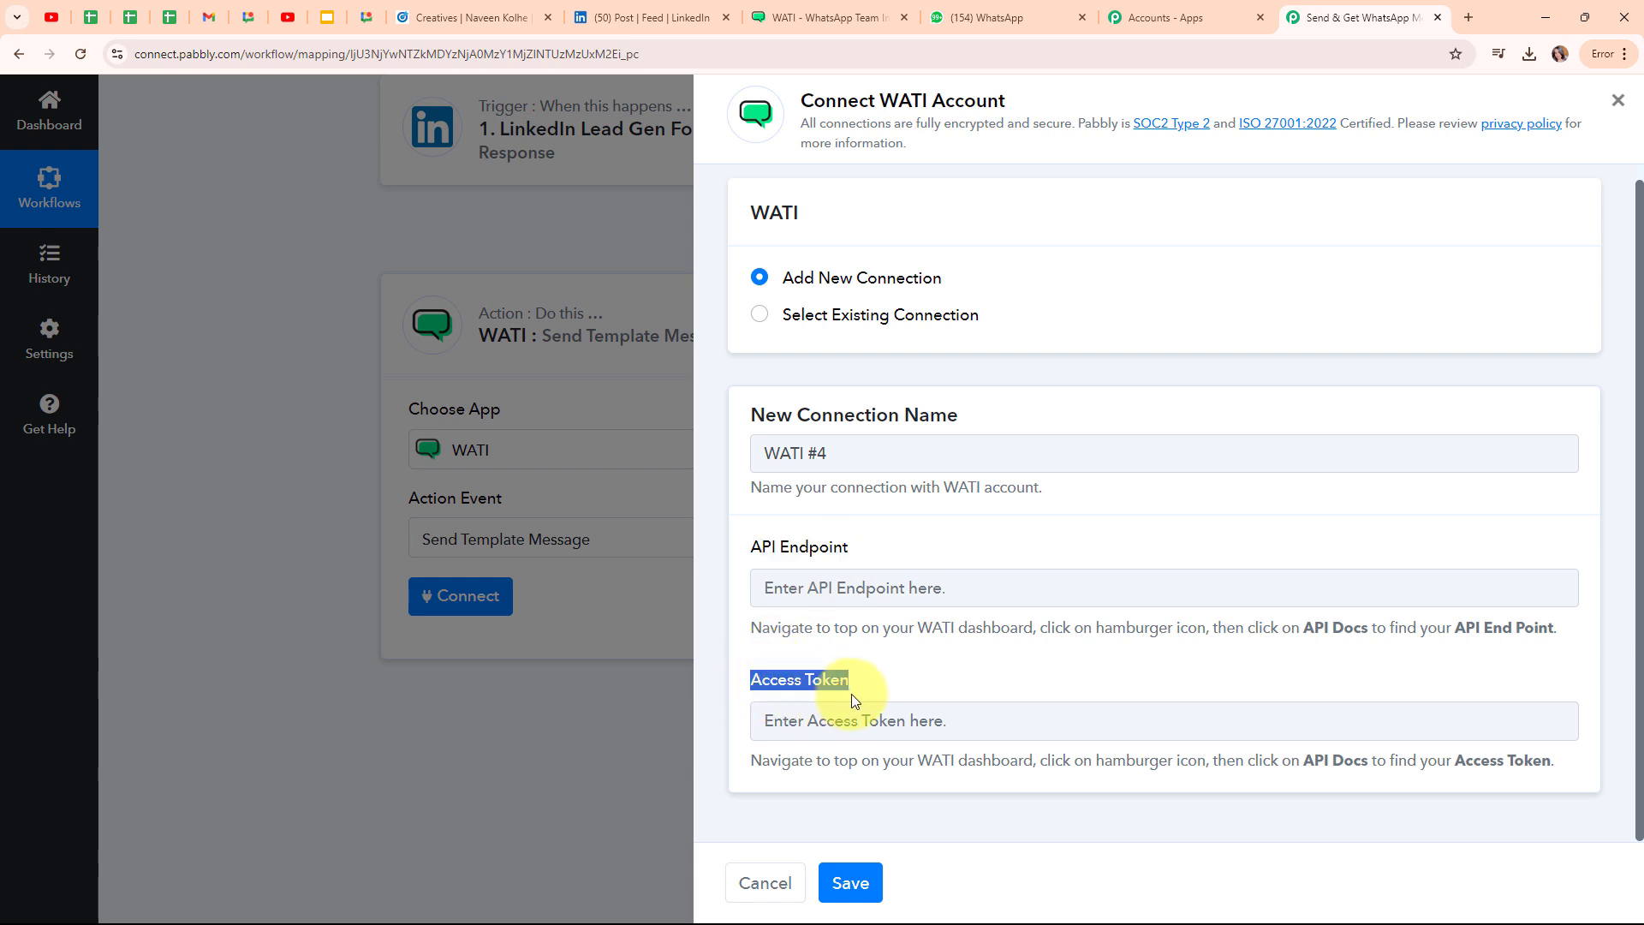
left_click_drag(743, 630, 1559, 656)
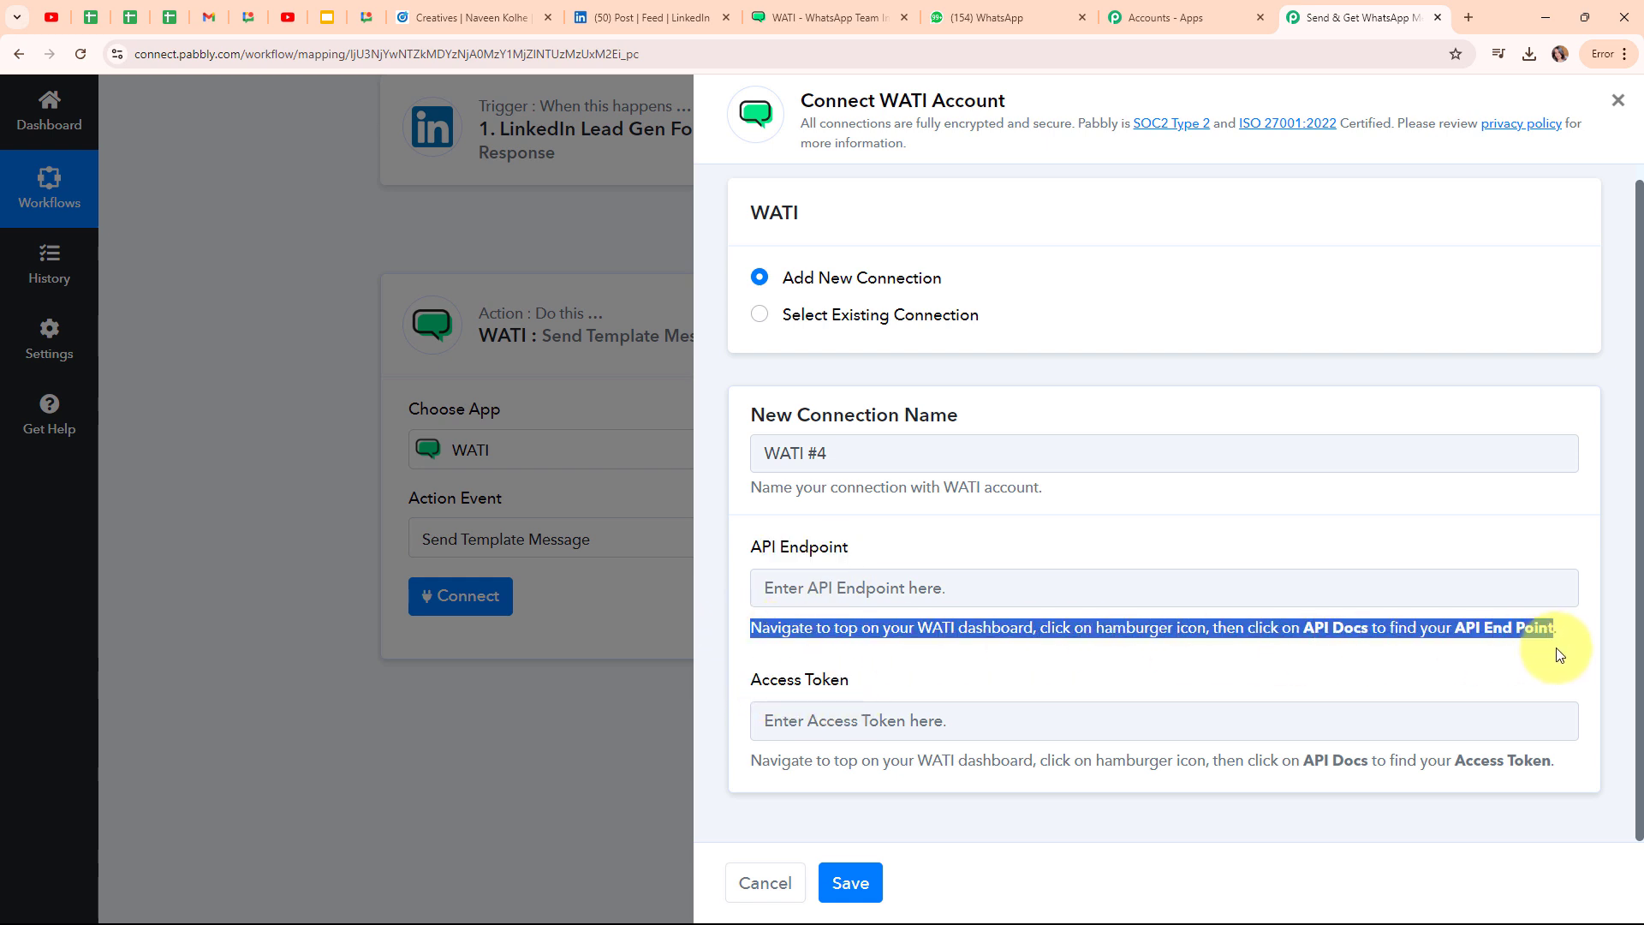
left_click(805, 5)
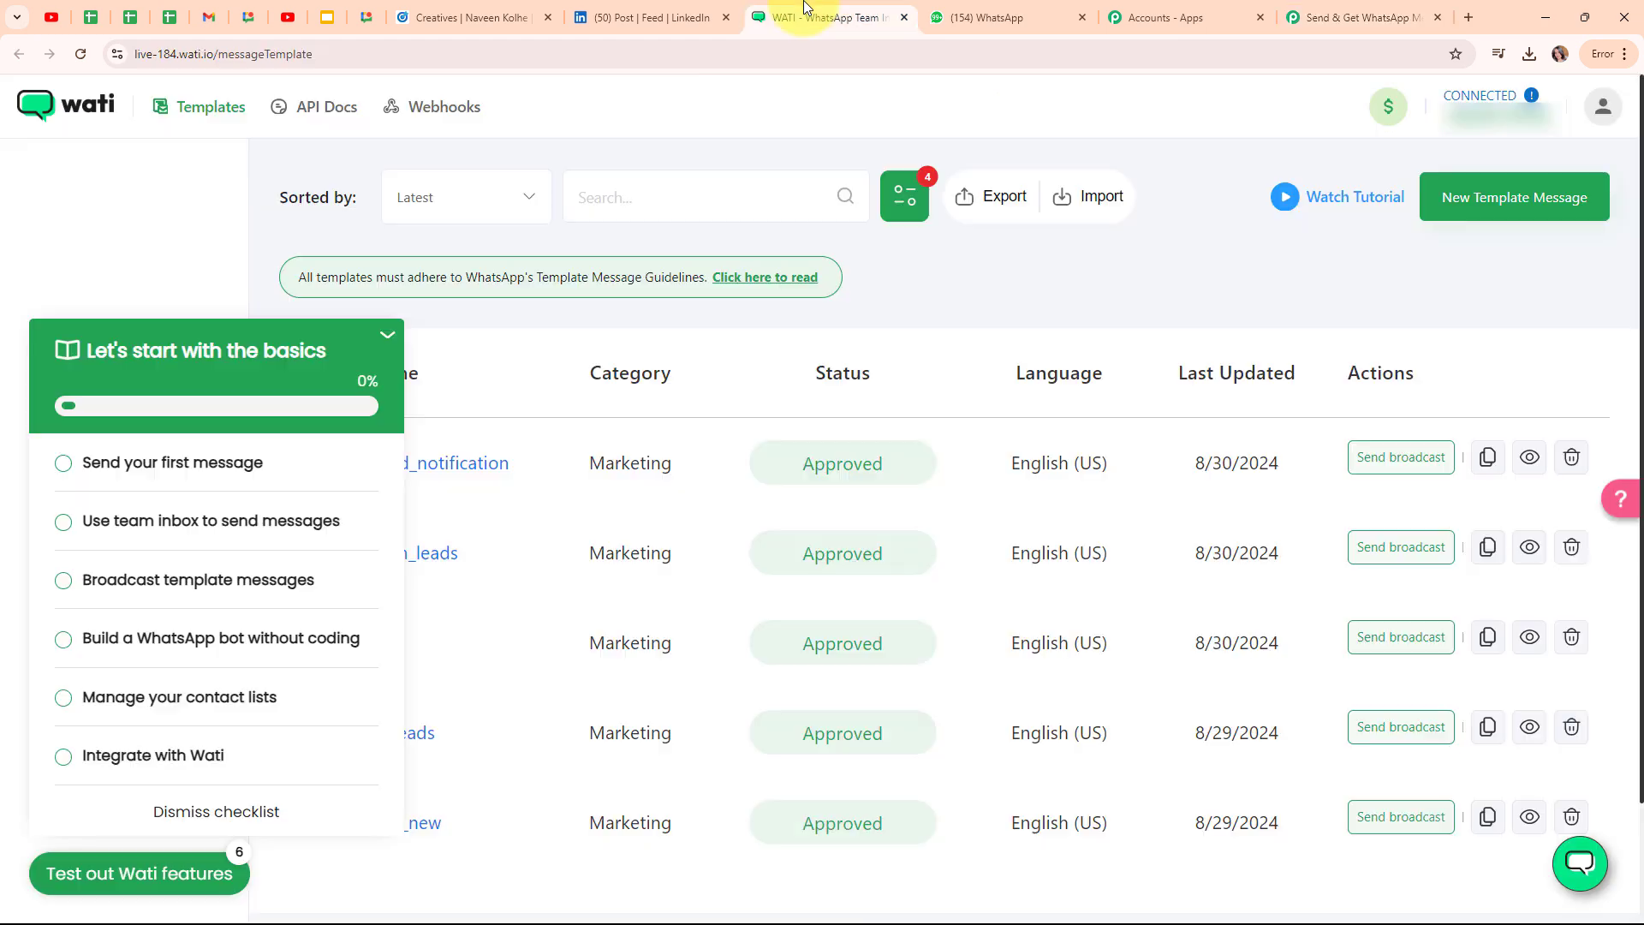
Dismiss WATI's checklist, open API Docs for the token and endpoint, then return to Pabbly.
left_click(387, 334)
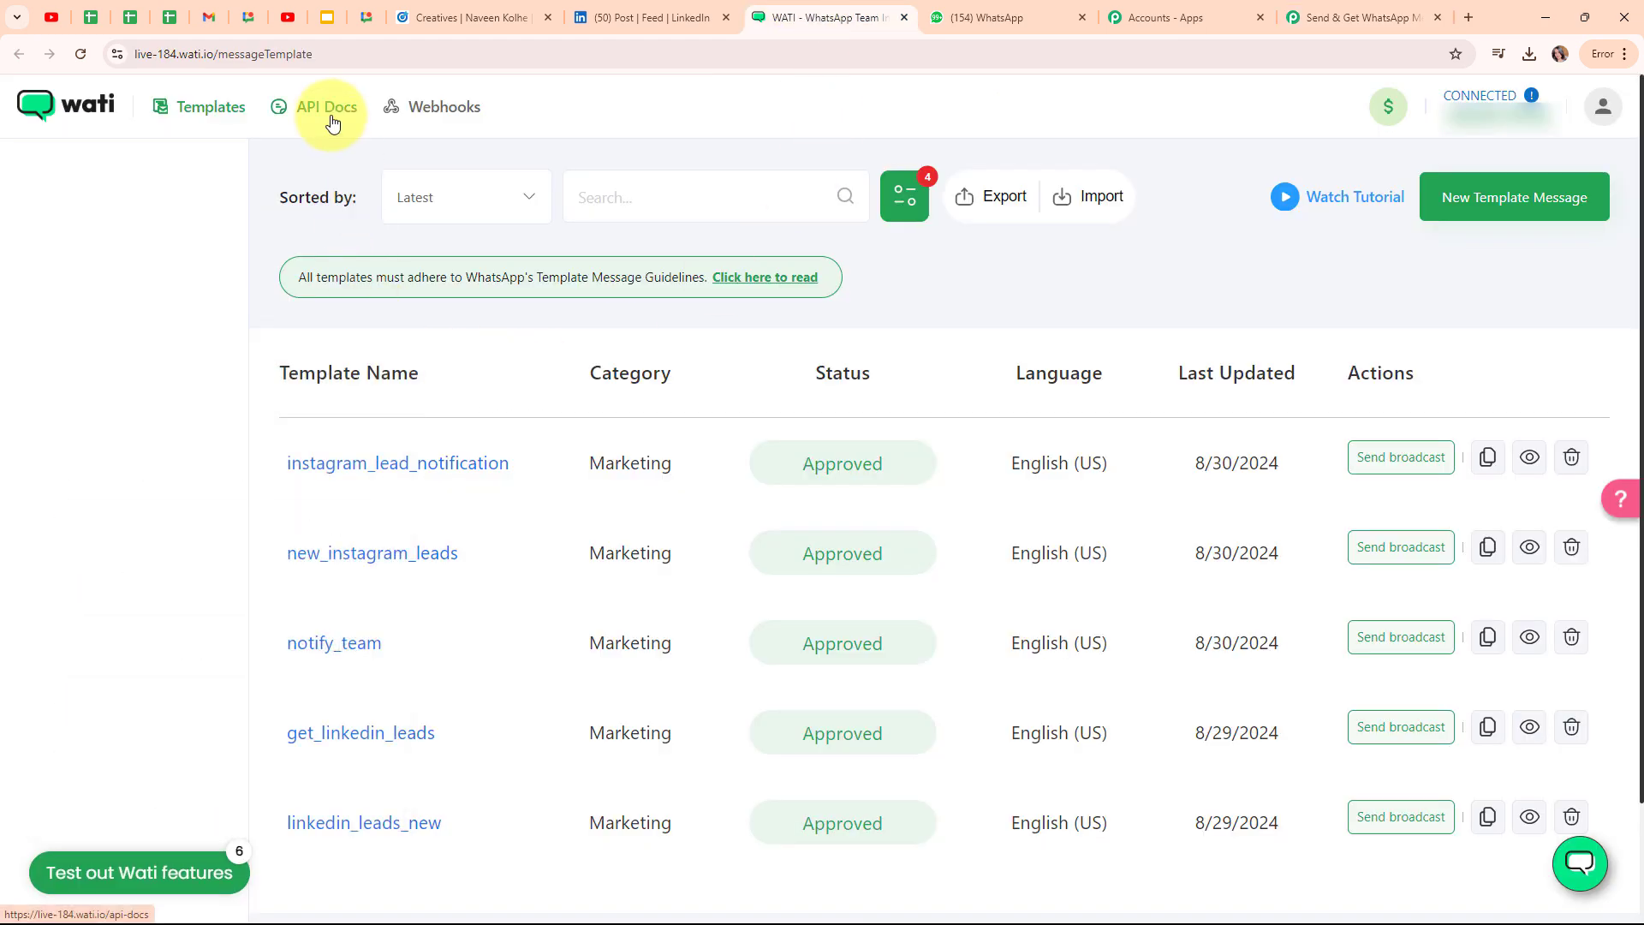
left_click(333, 122)
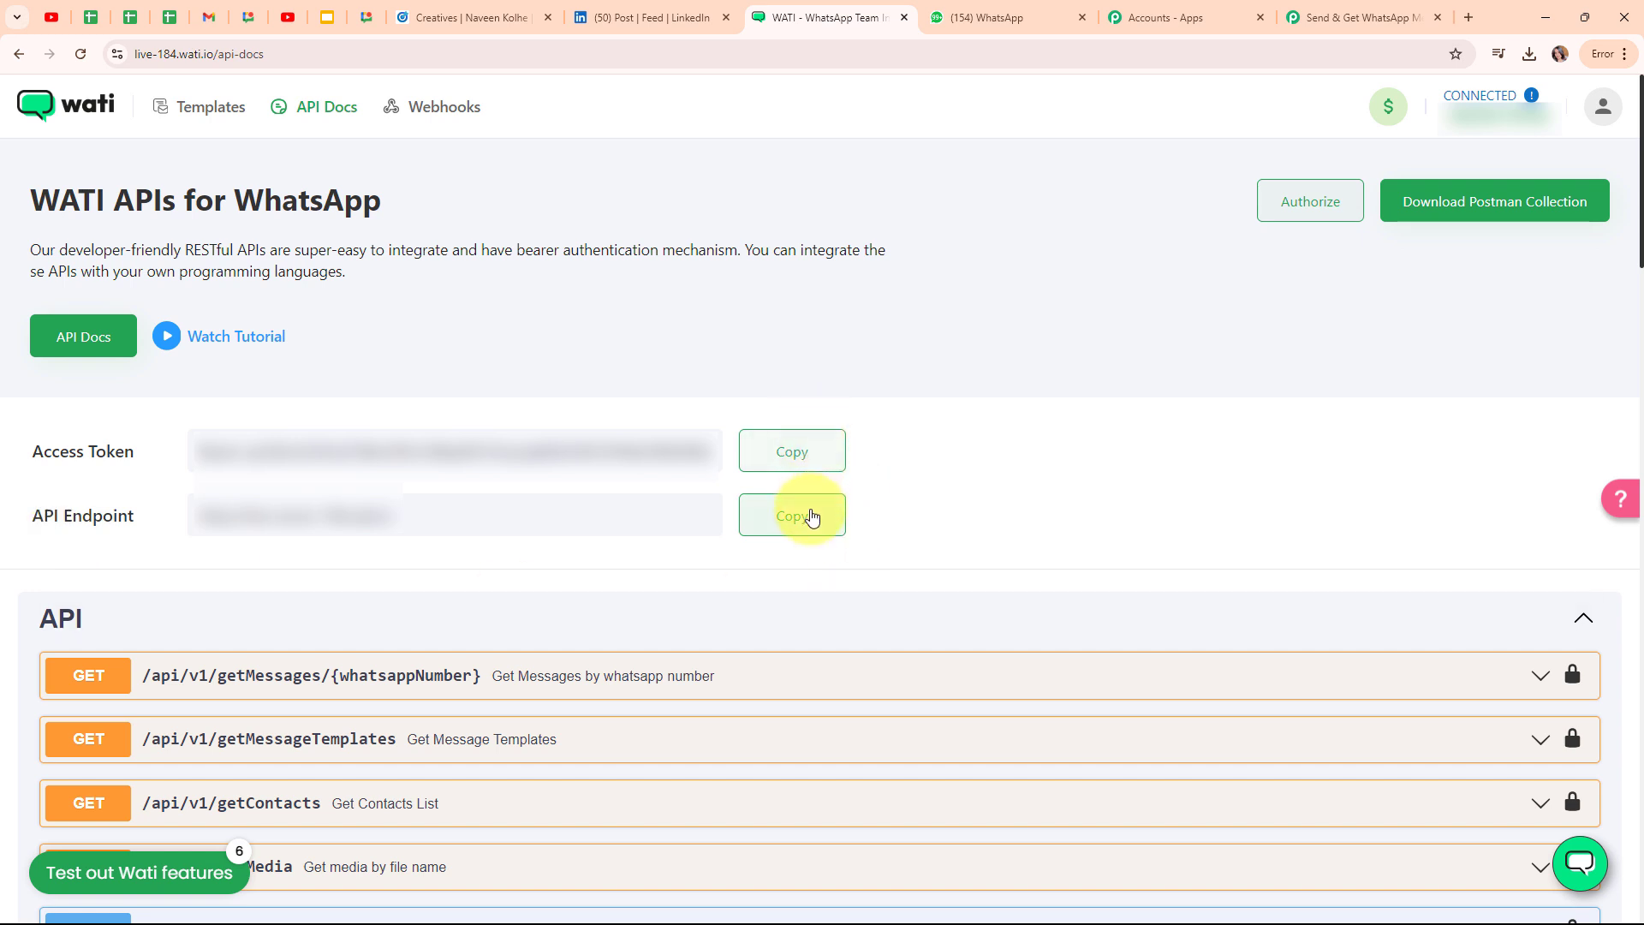
key("ctrl+9")
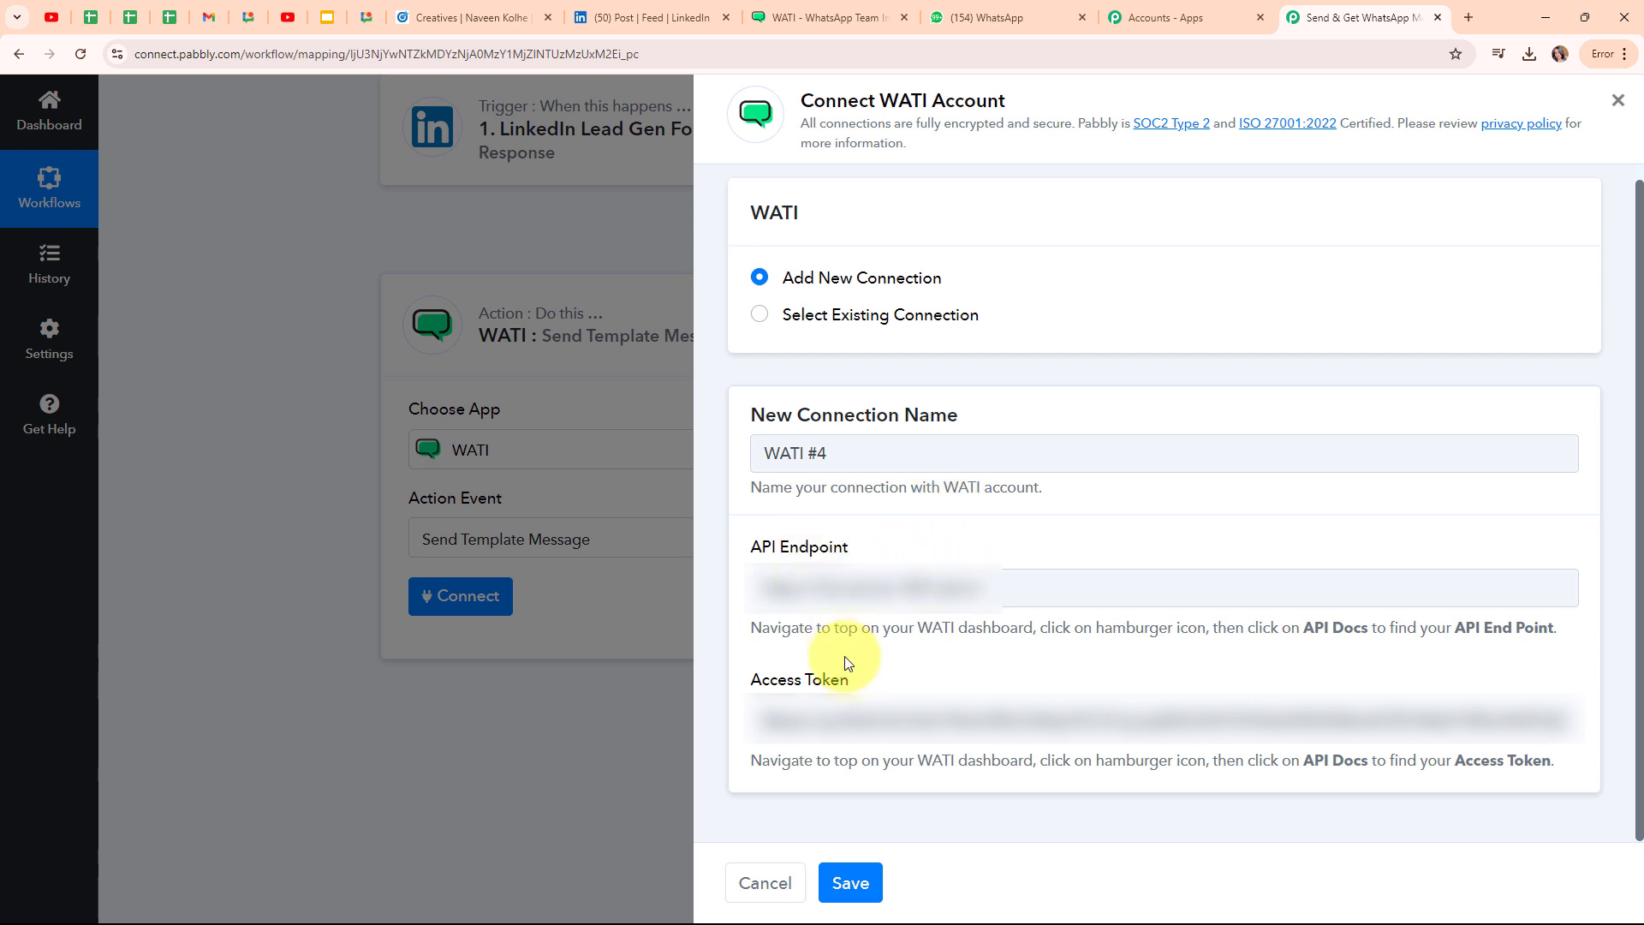
Save the WATI #4 connection and map the lead's PHONE_NUMBER answer into WhatsApp Number.
left_click(876, 895)
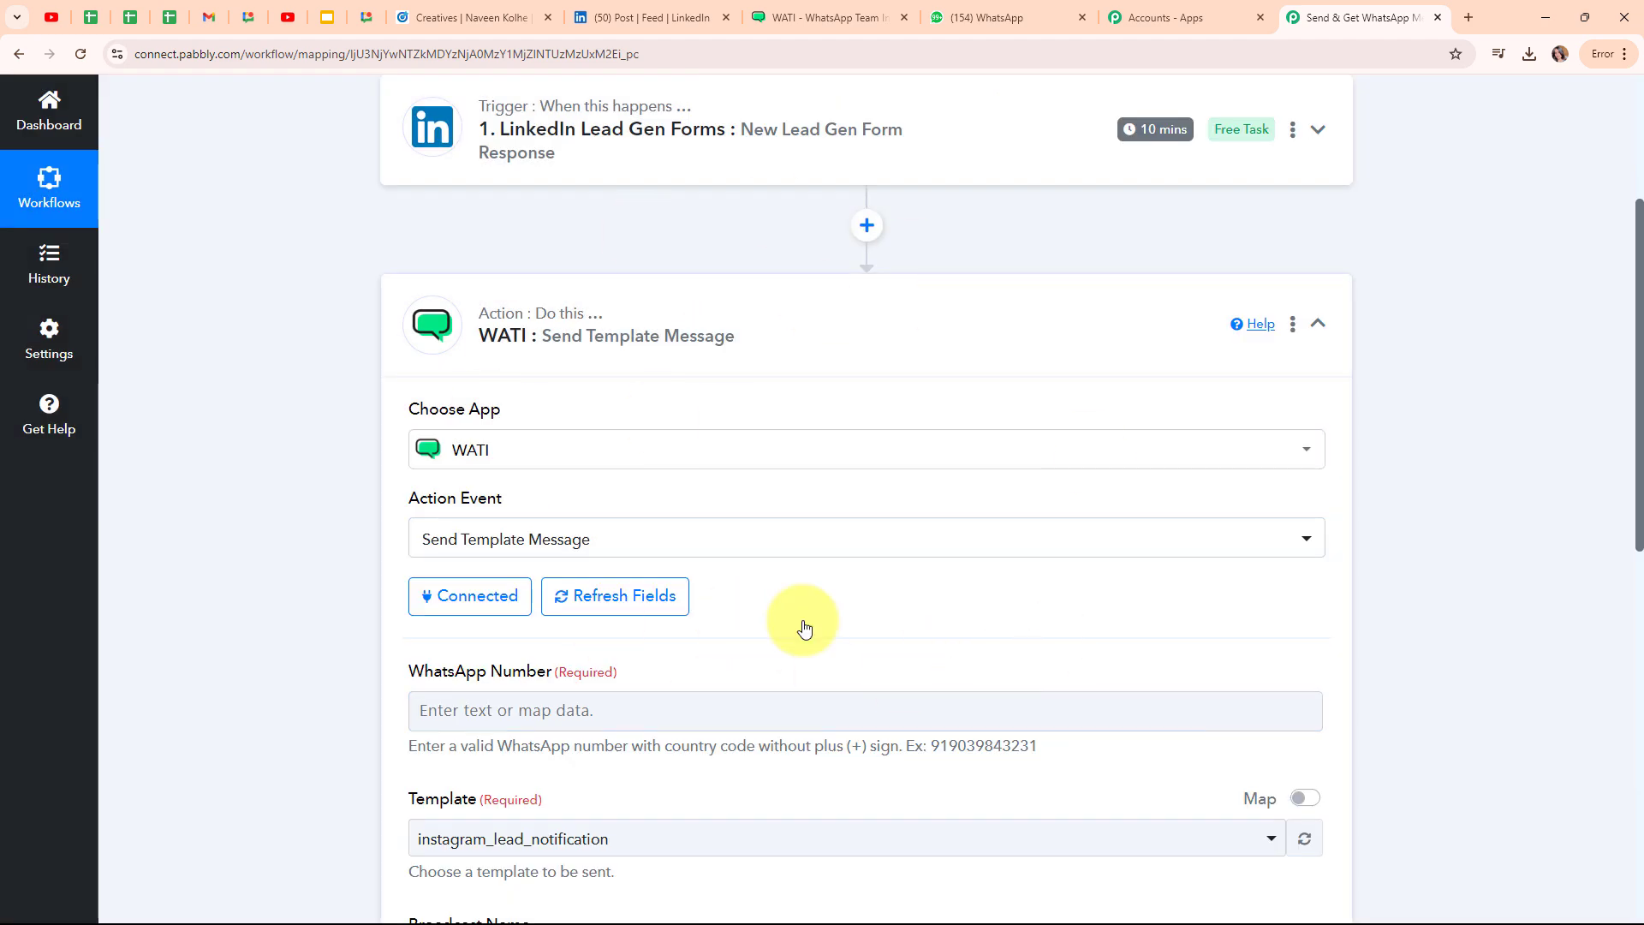
scroll(878, 602, "down", 4)
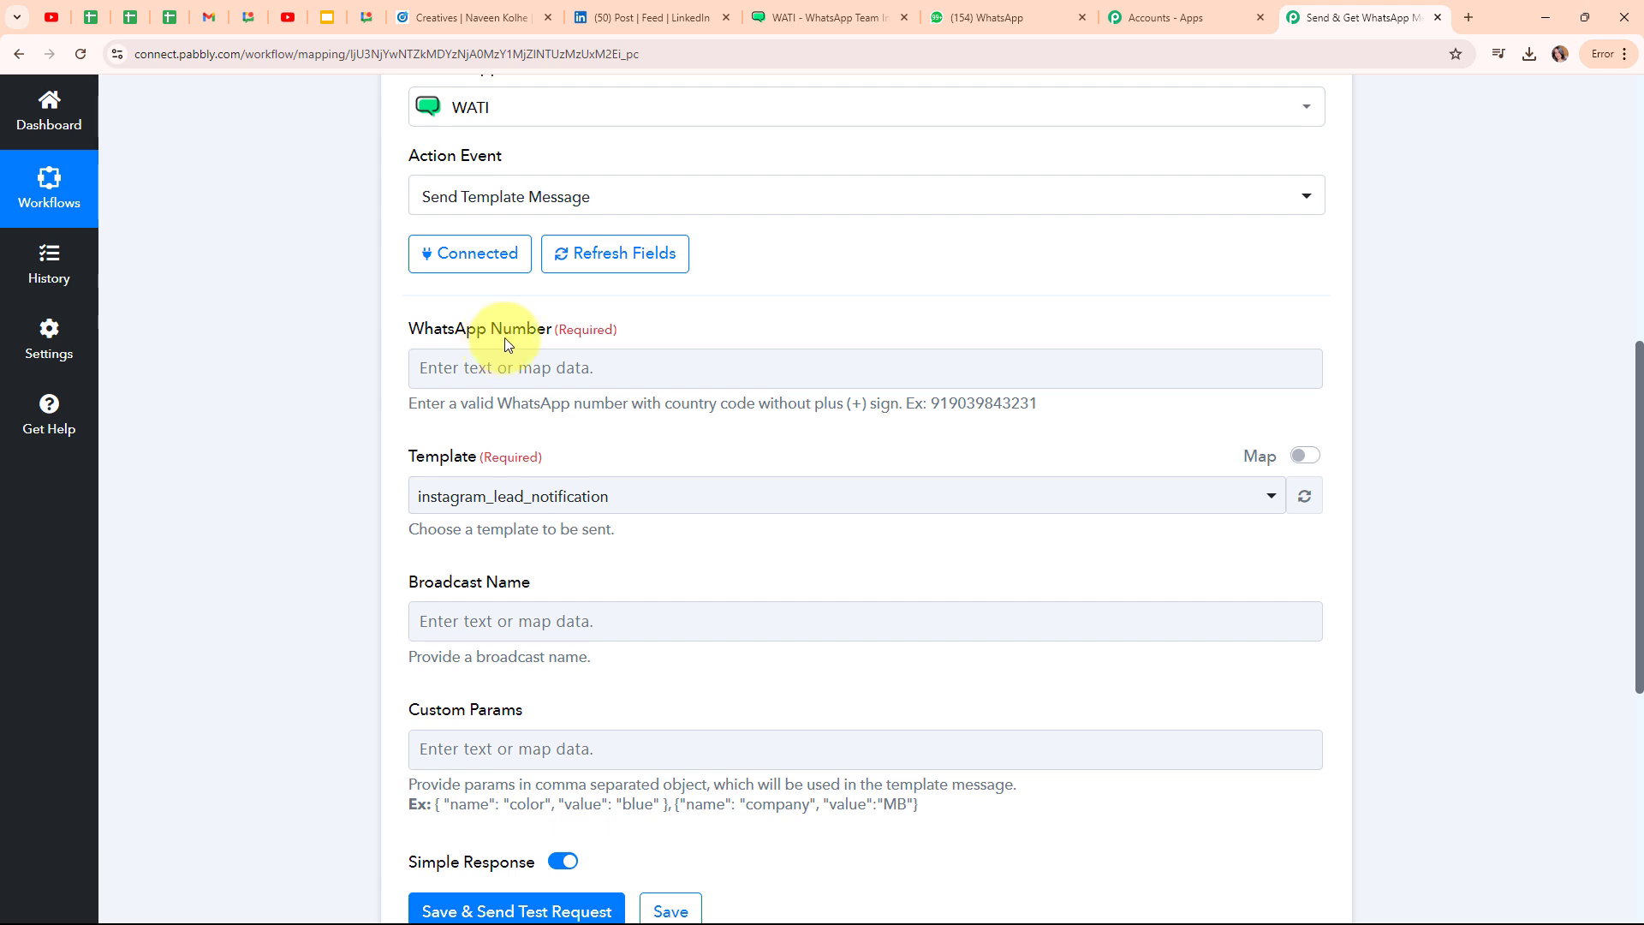
left_click(618, 366)
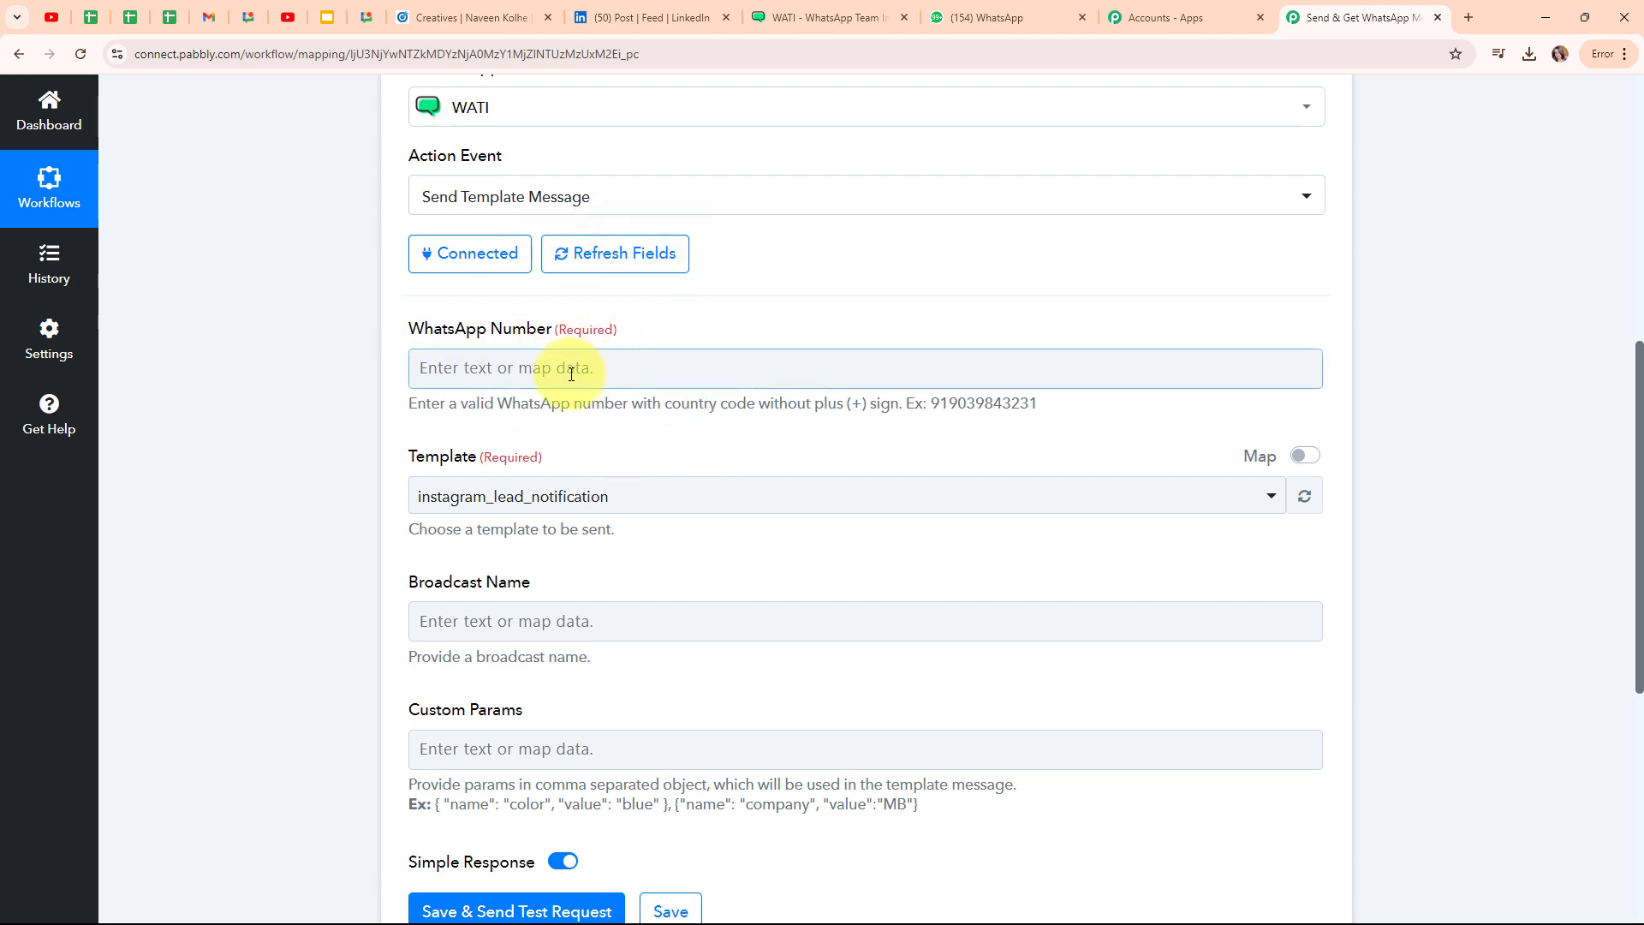
left_click(443, 366)
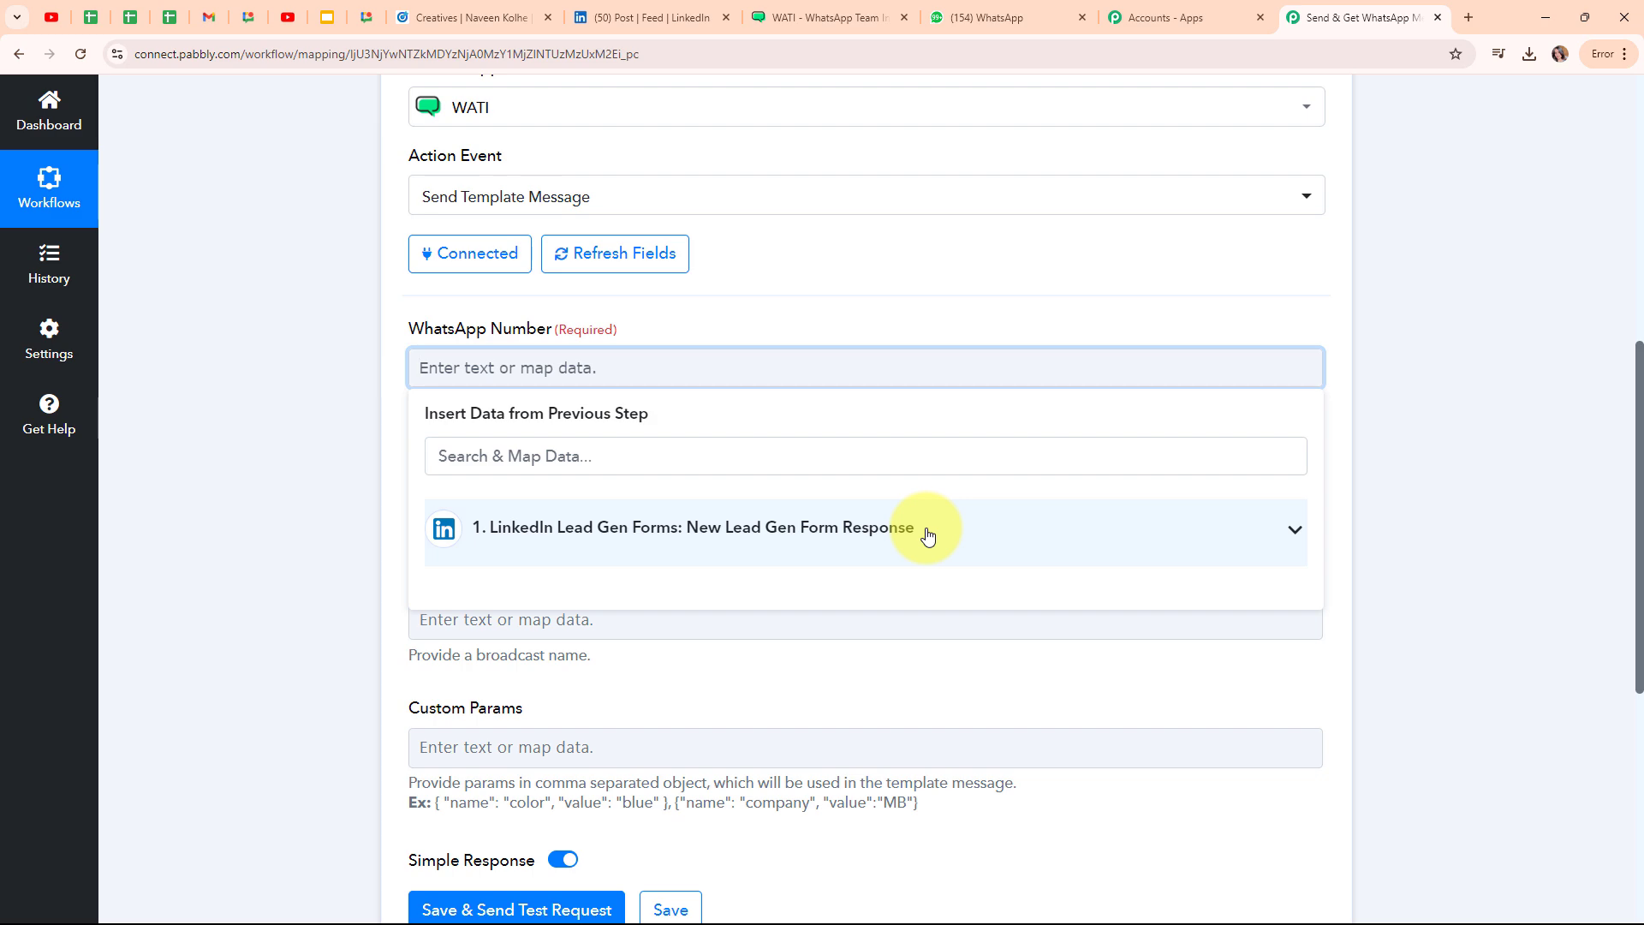
left_click(927, 536)
scroll(937, 642, "down", 8)
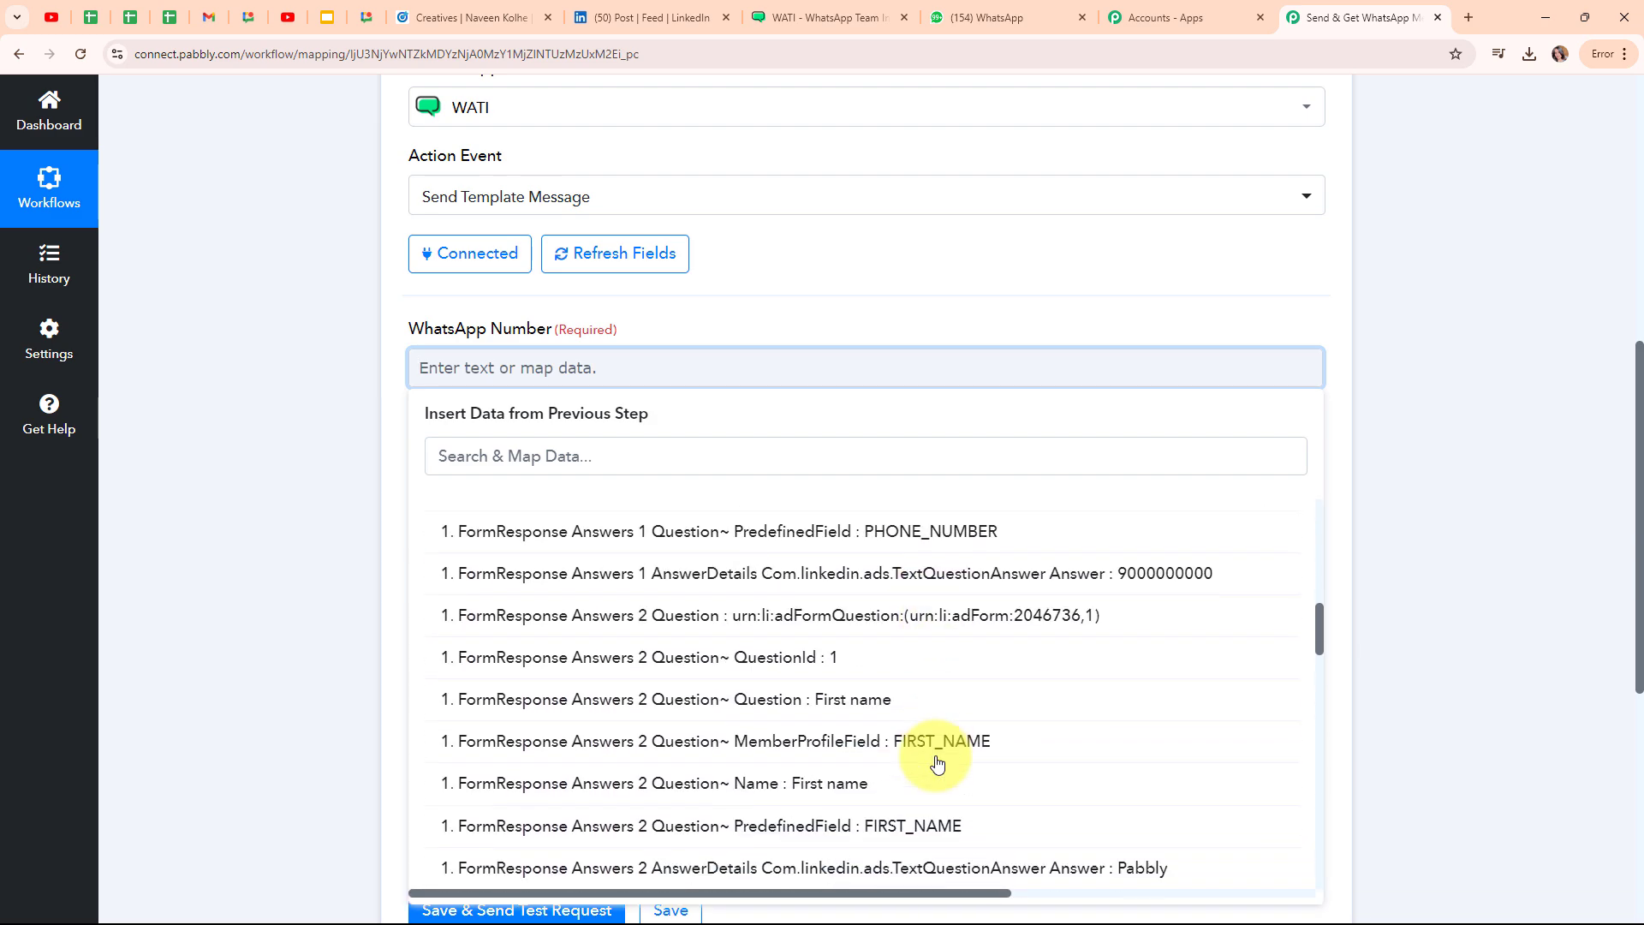
left_click(1148, 591)
left_click(332, 418)
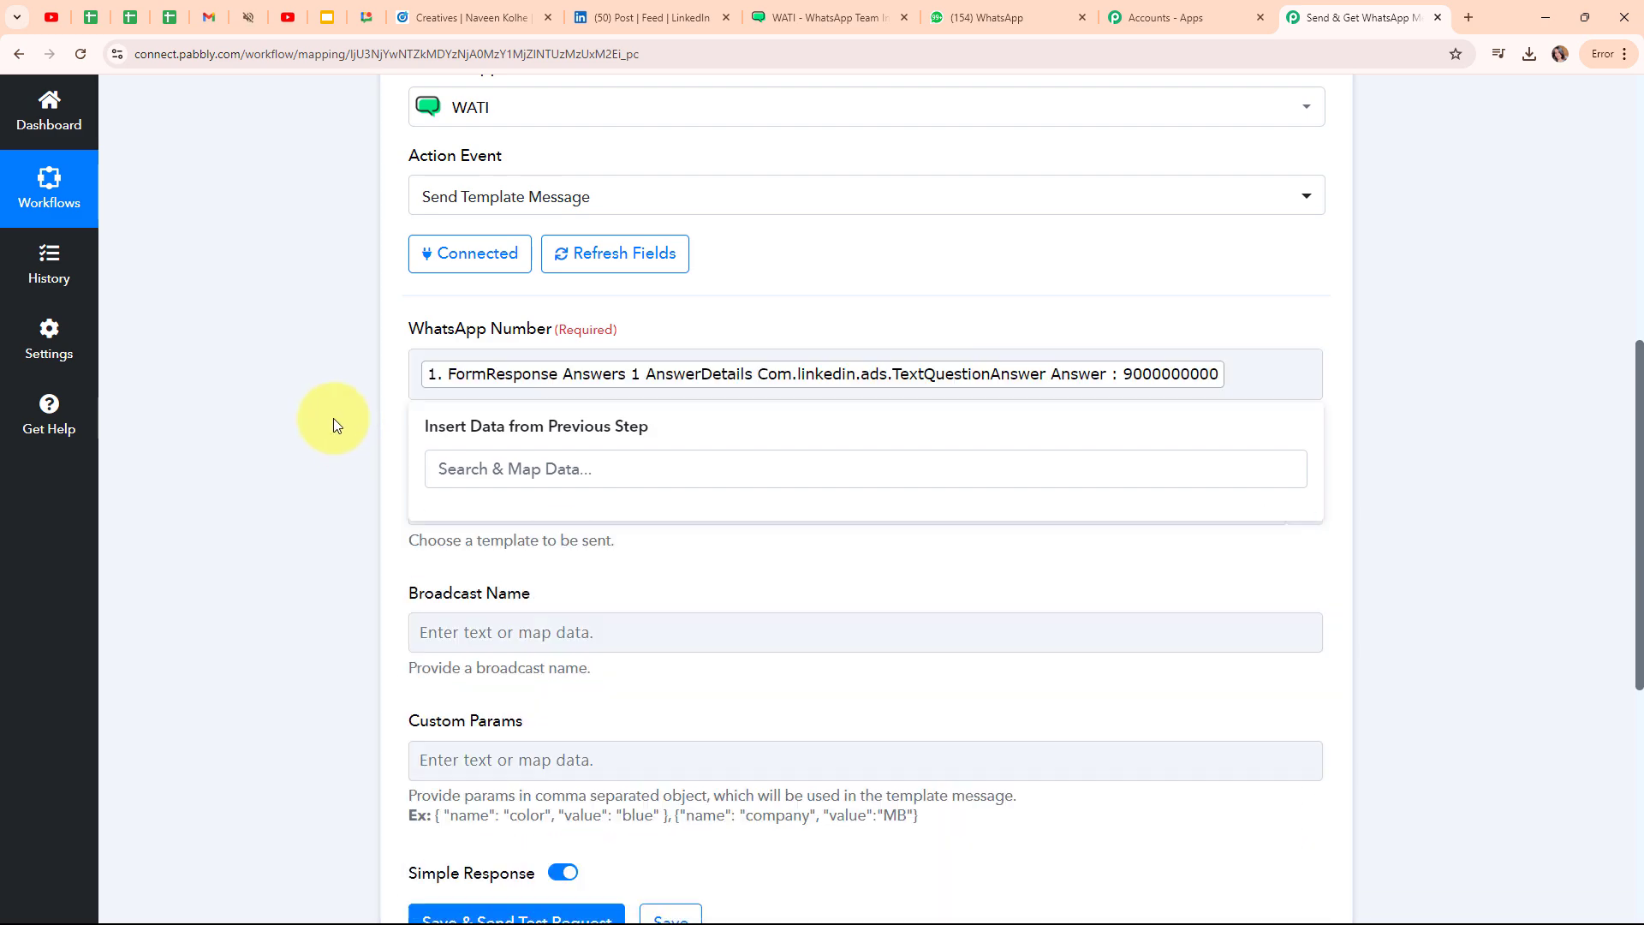
Review the Template dropdown unchanged, then check the template names in WATI.
scroll(1075, 457, "down", 2)
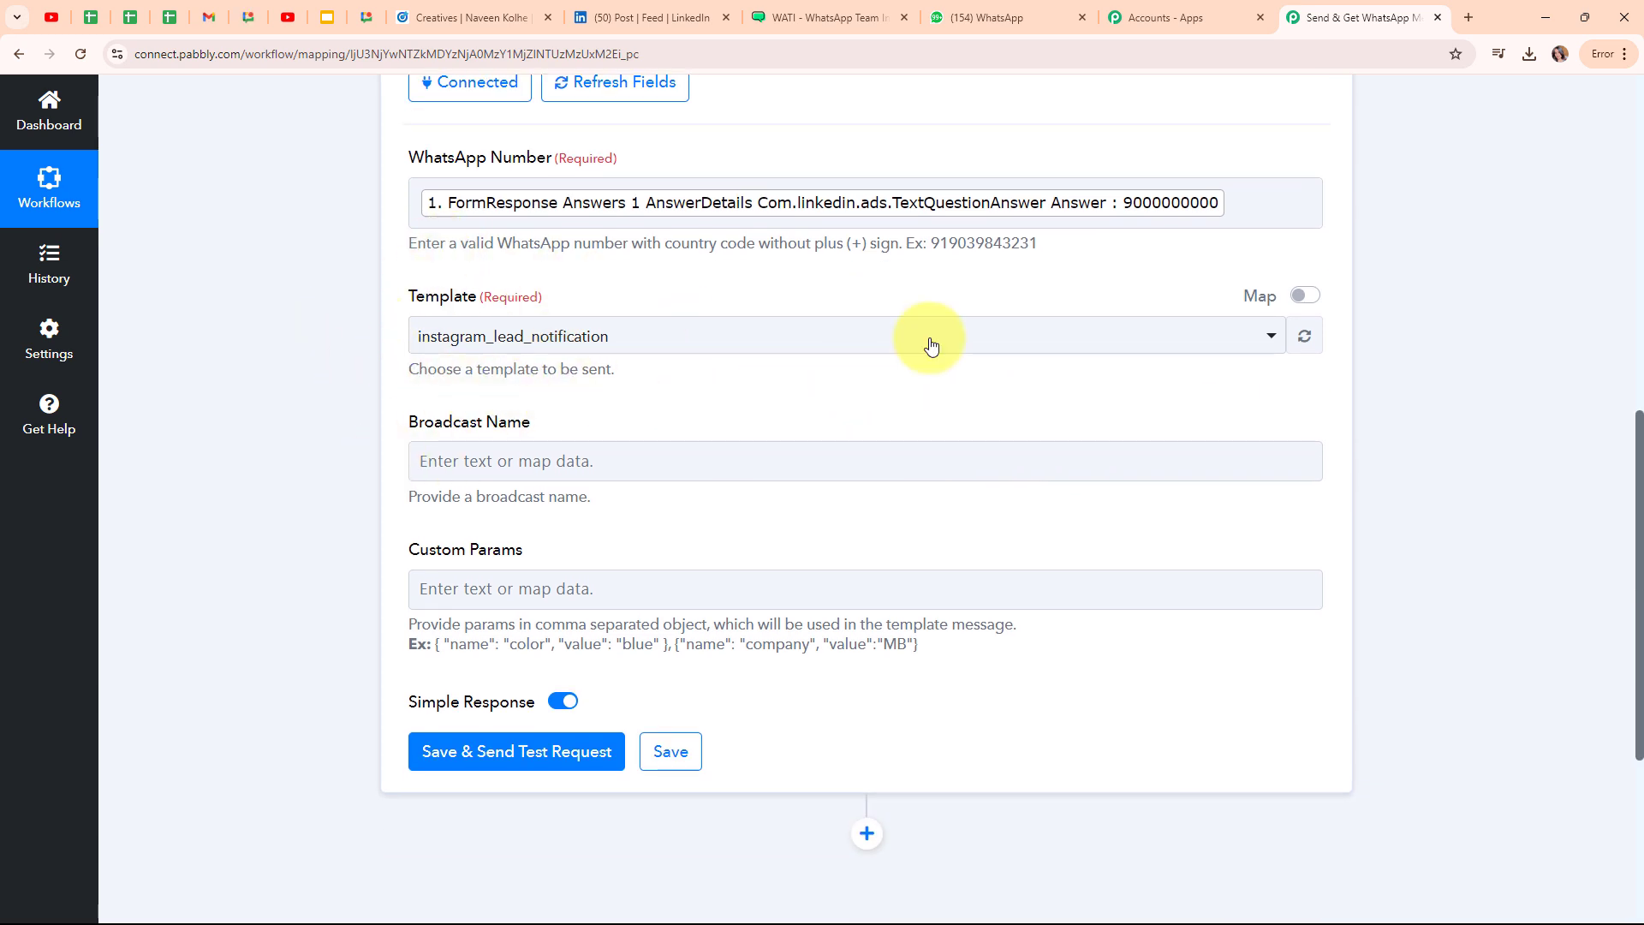
left_click(966, 339)
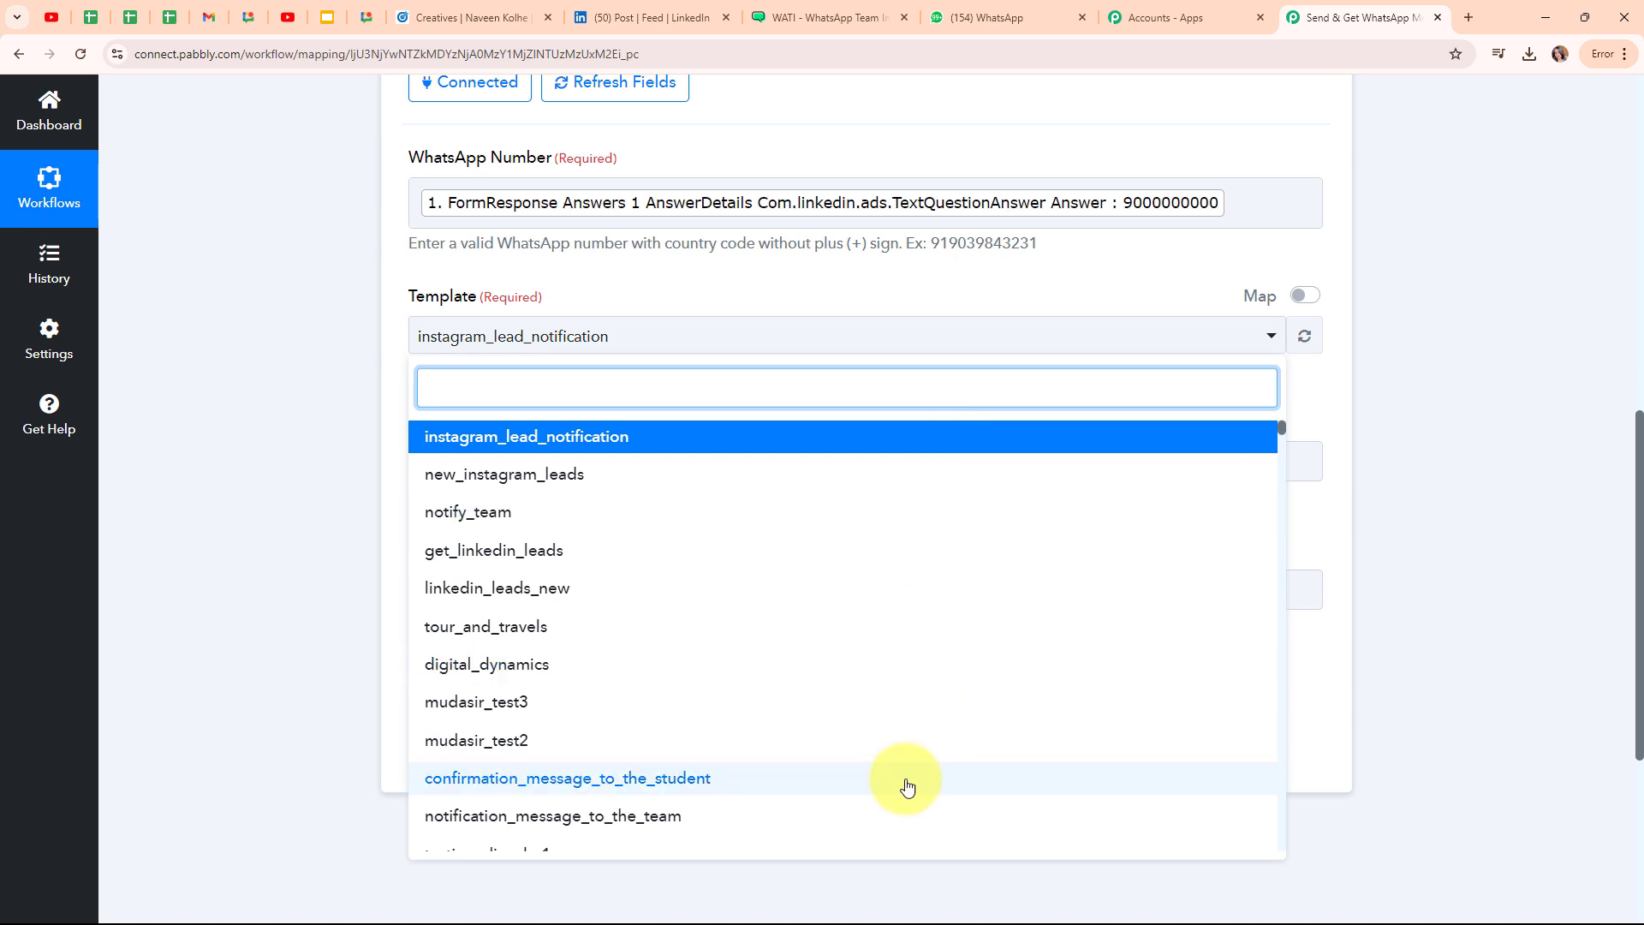
left_click(286, 547)
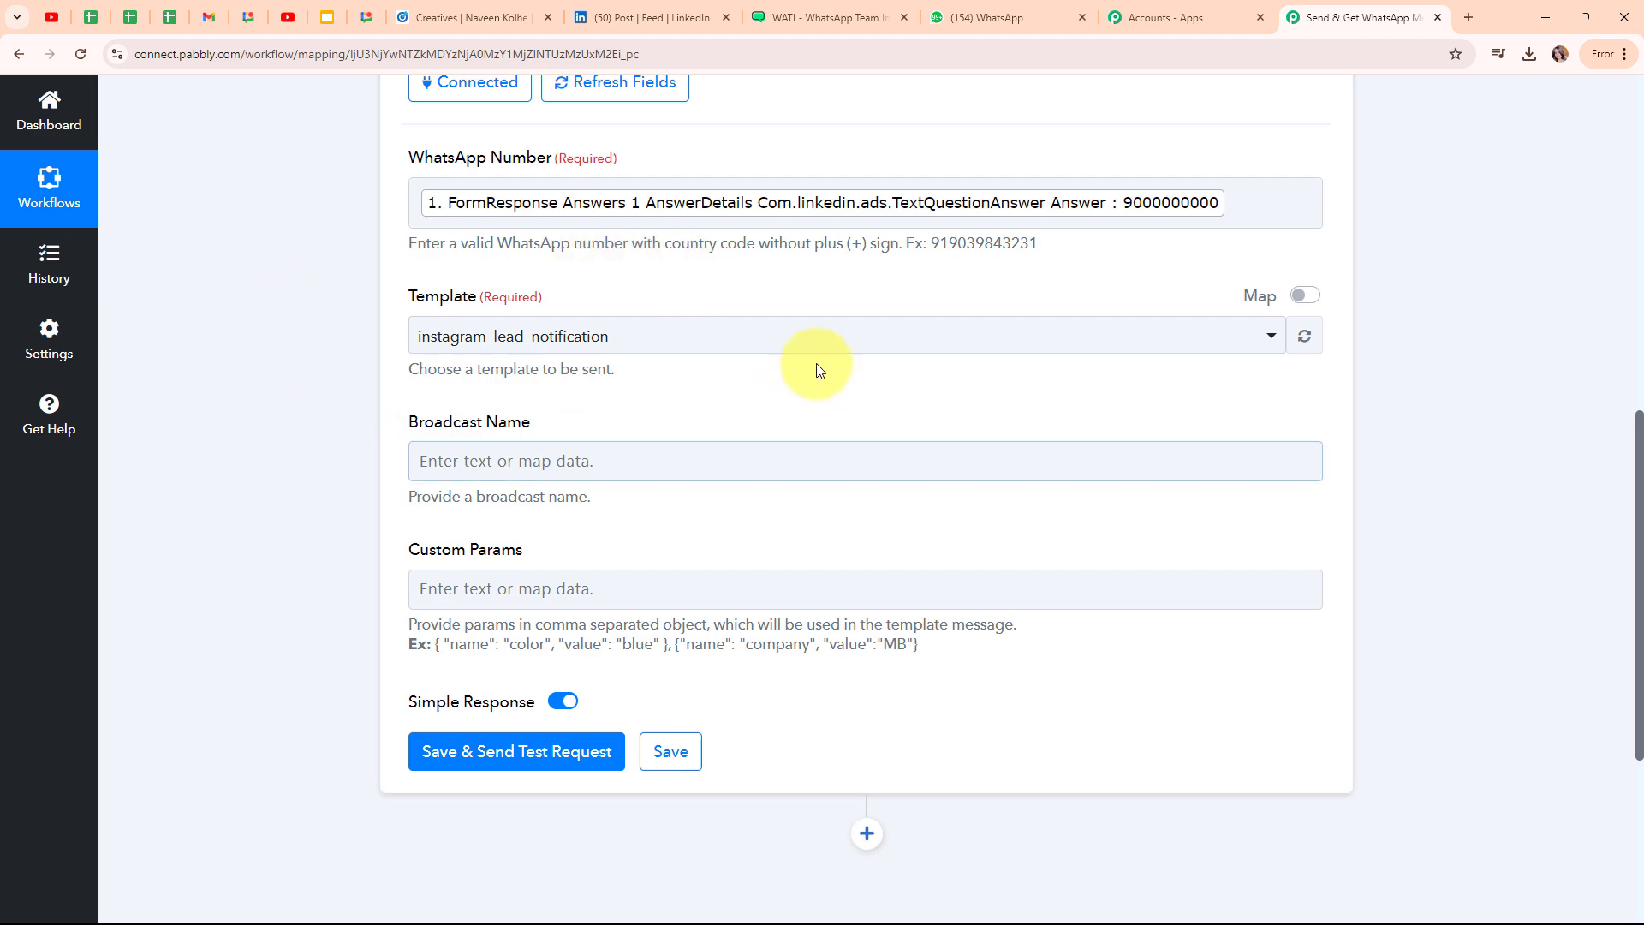
left_click(823, 17)
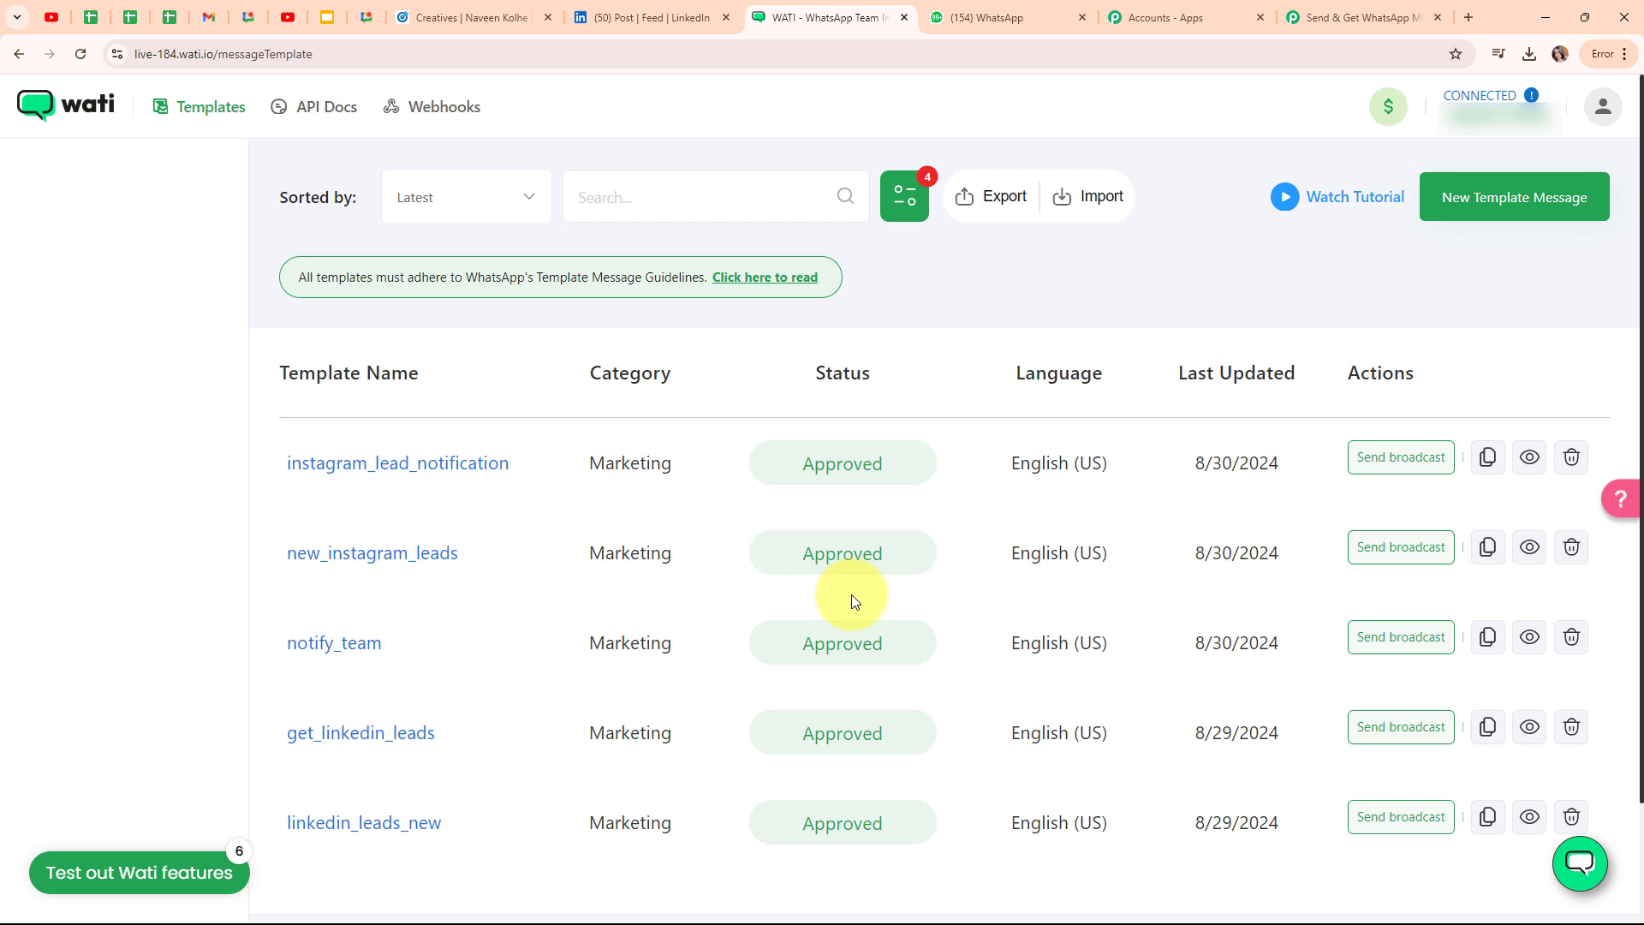
scroll(852, 595, "down", 2)
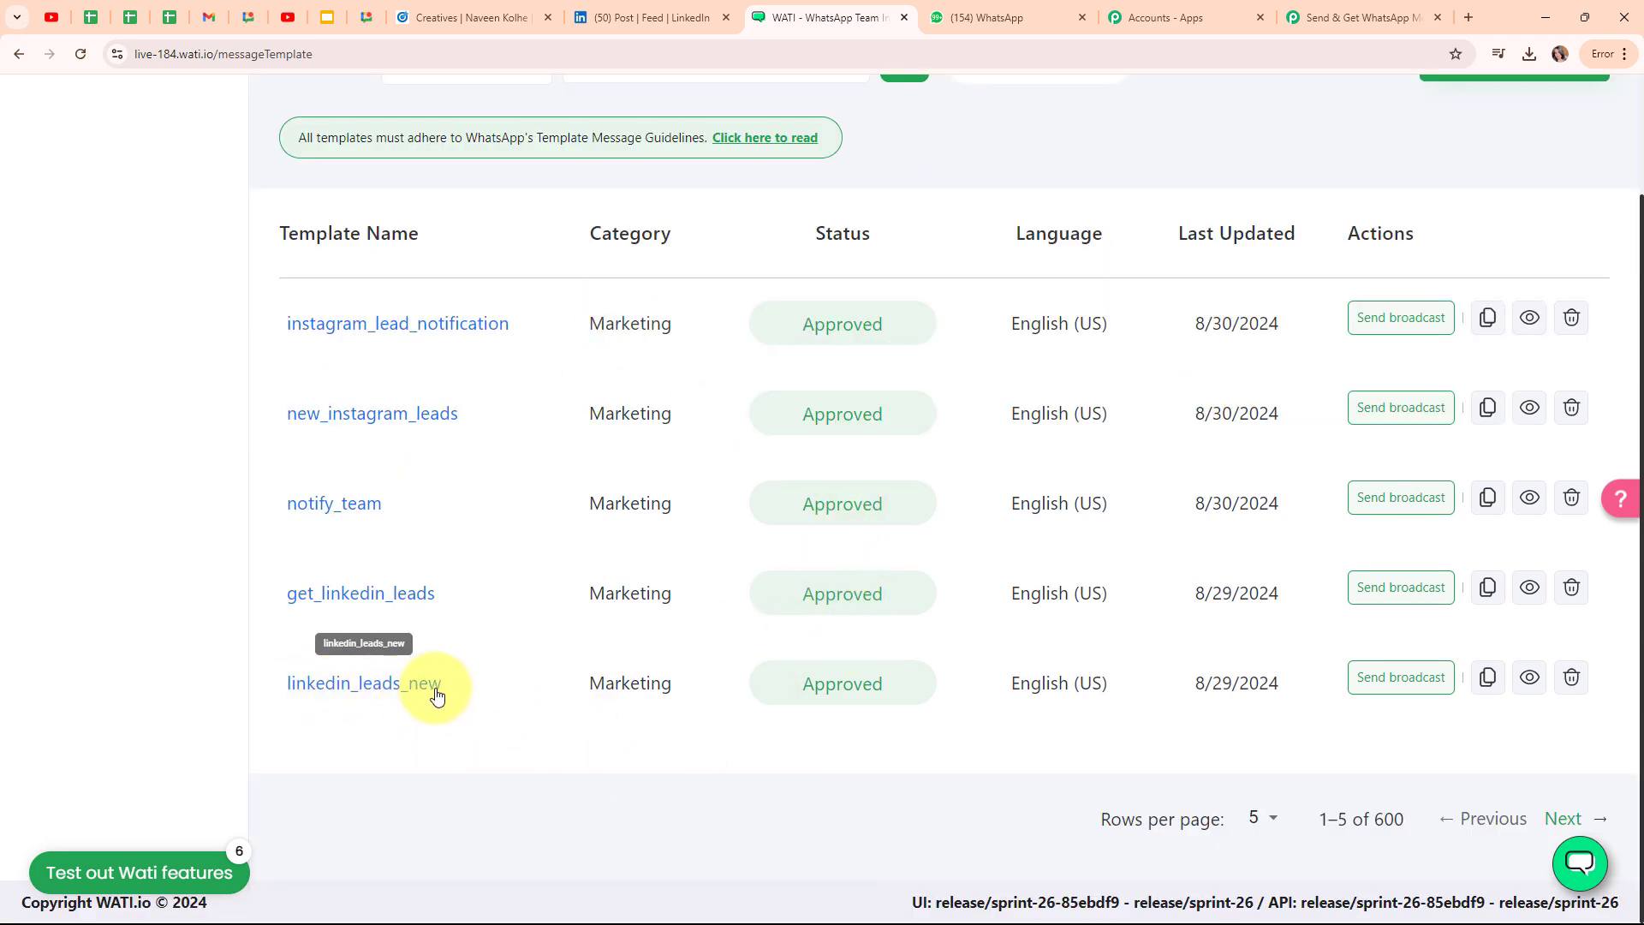
left_click(1530, 678)
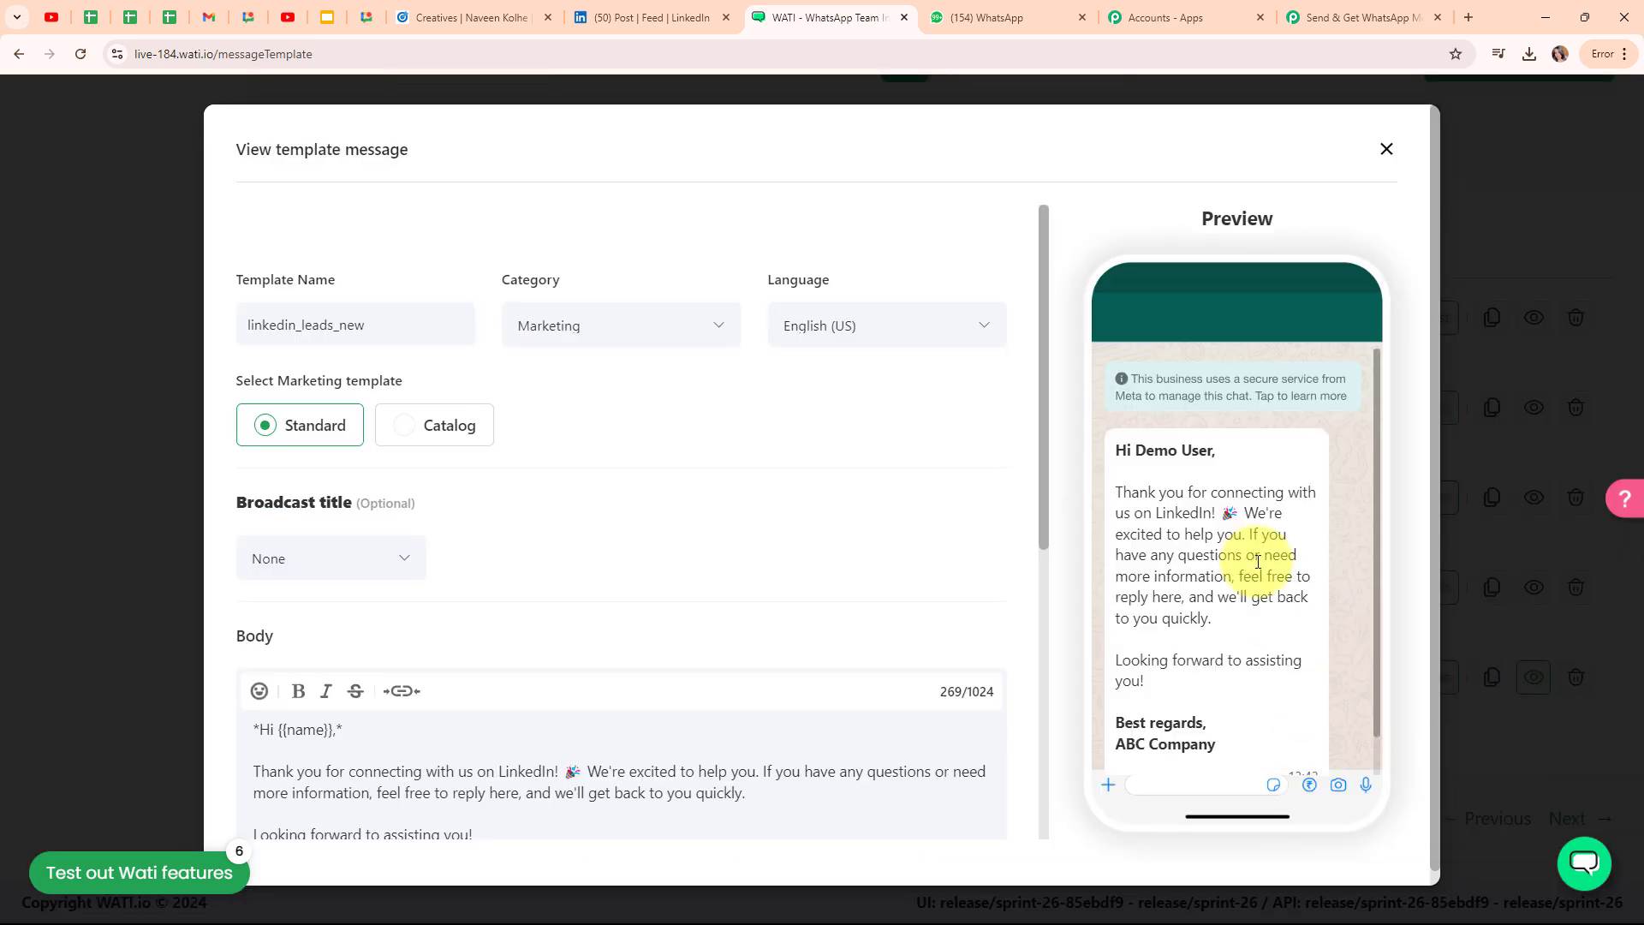
scroll(653, 658, "down", 2)
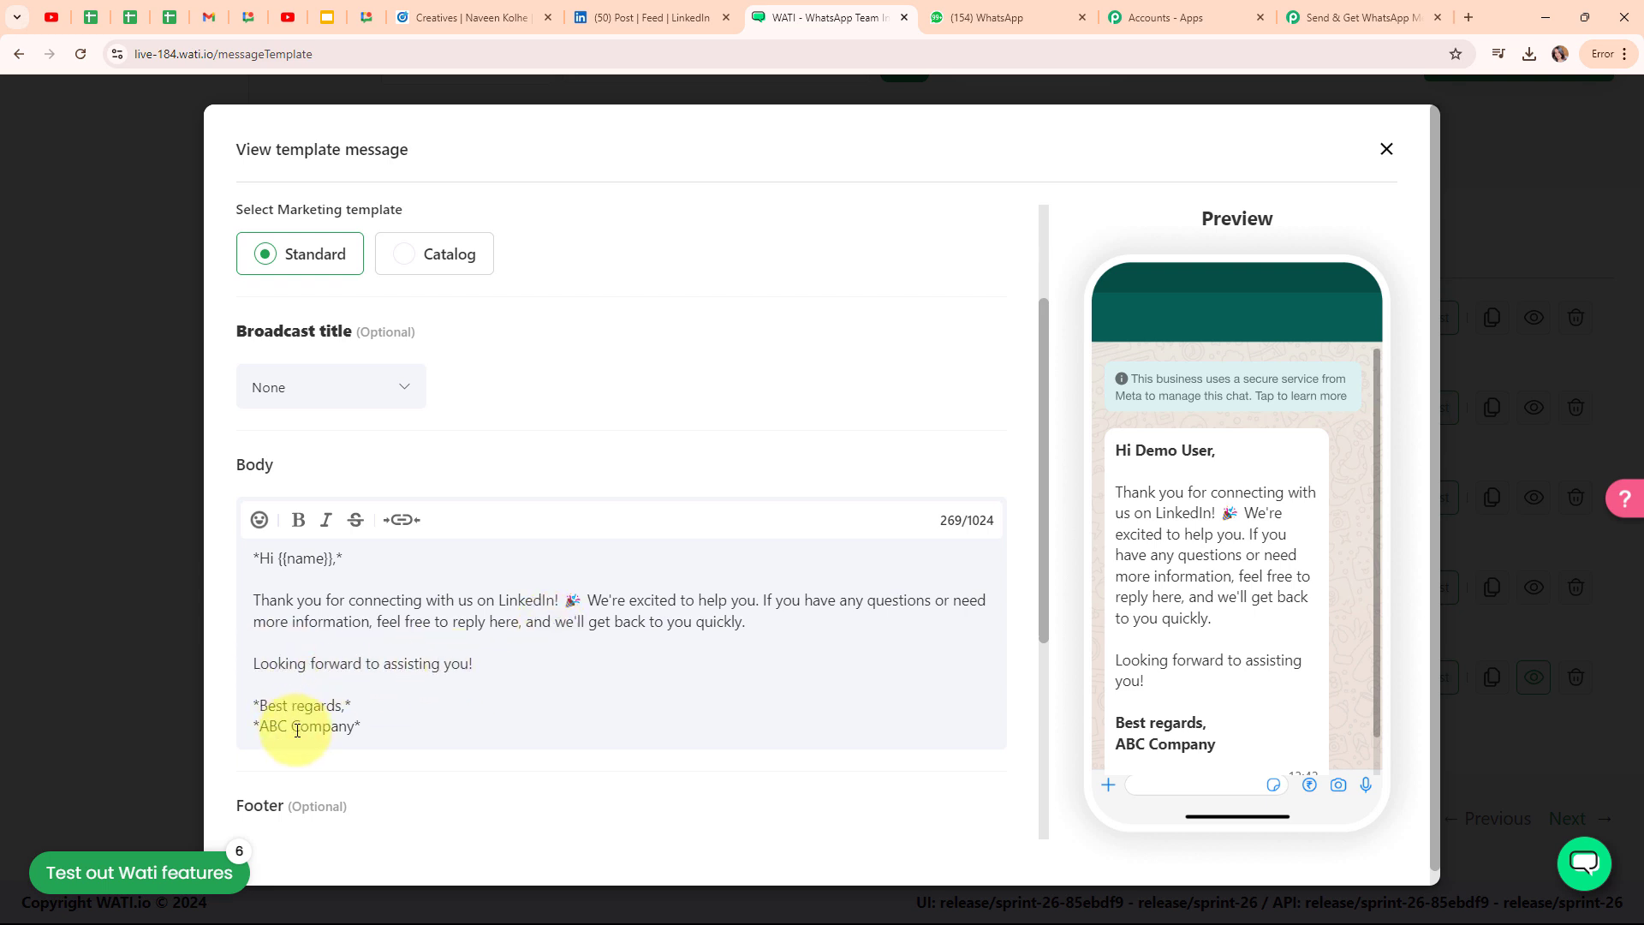
scroll(451, 724, "up", 1)
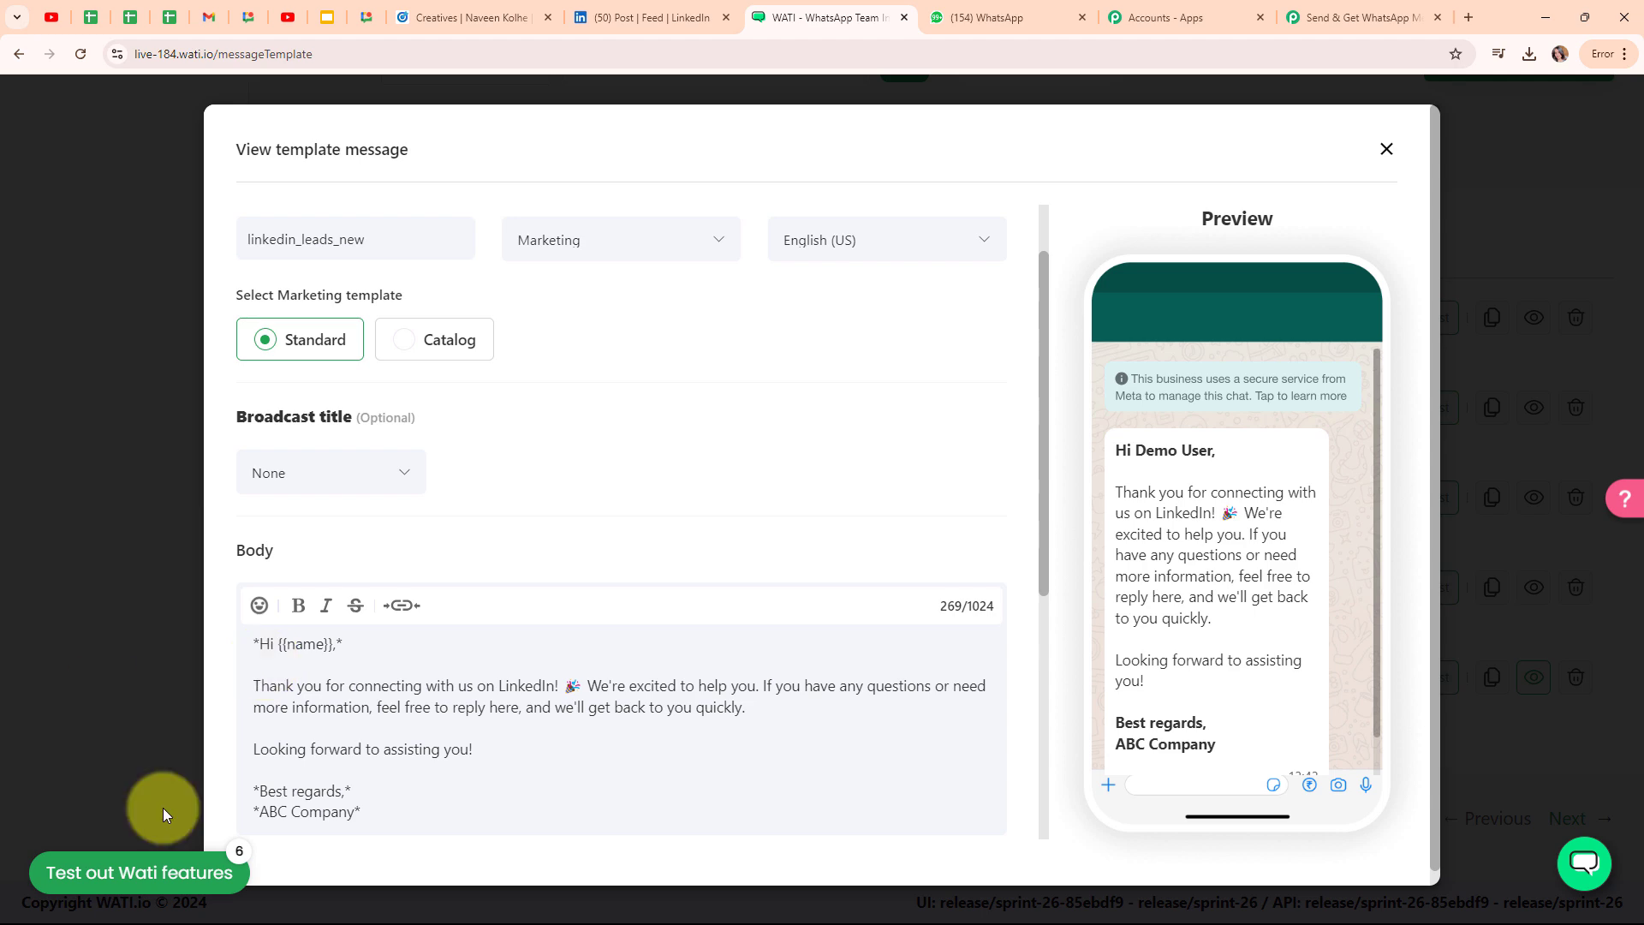
left_click(1387, 149)
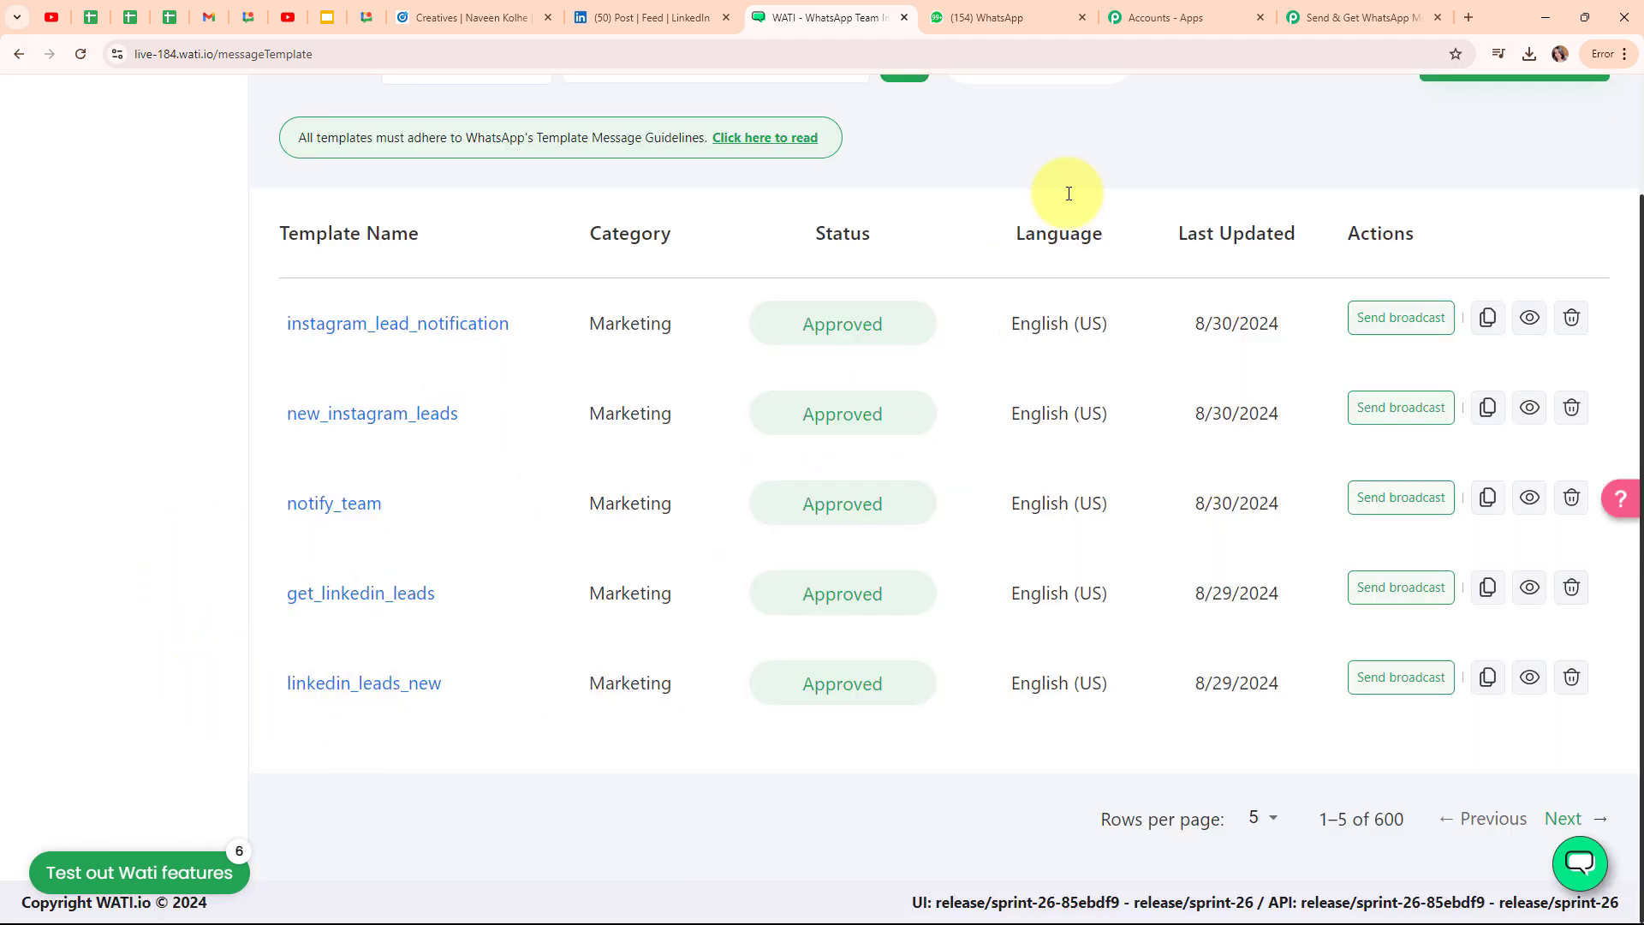
Set the WATI action's template to linkedin_leads_new and its broadcast name to 'New Lead'.
left_click(1344, 17)
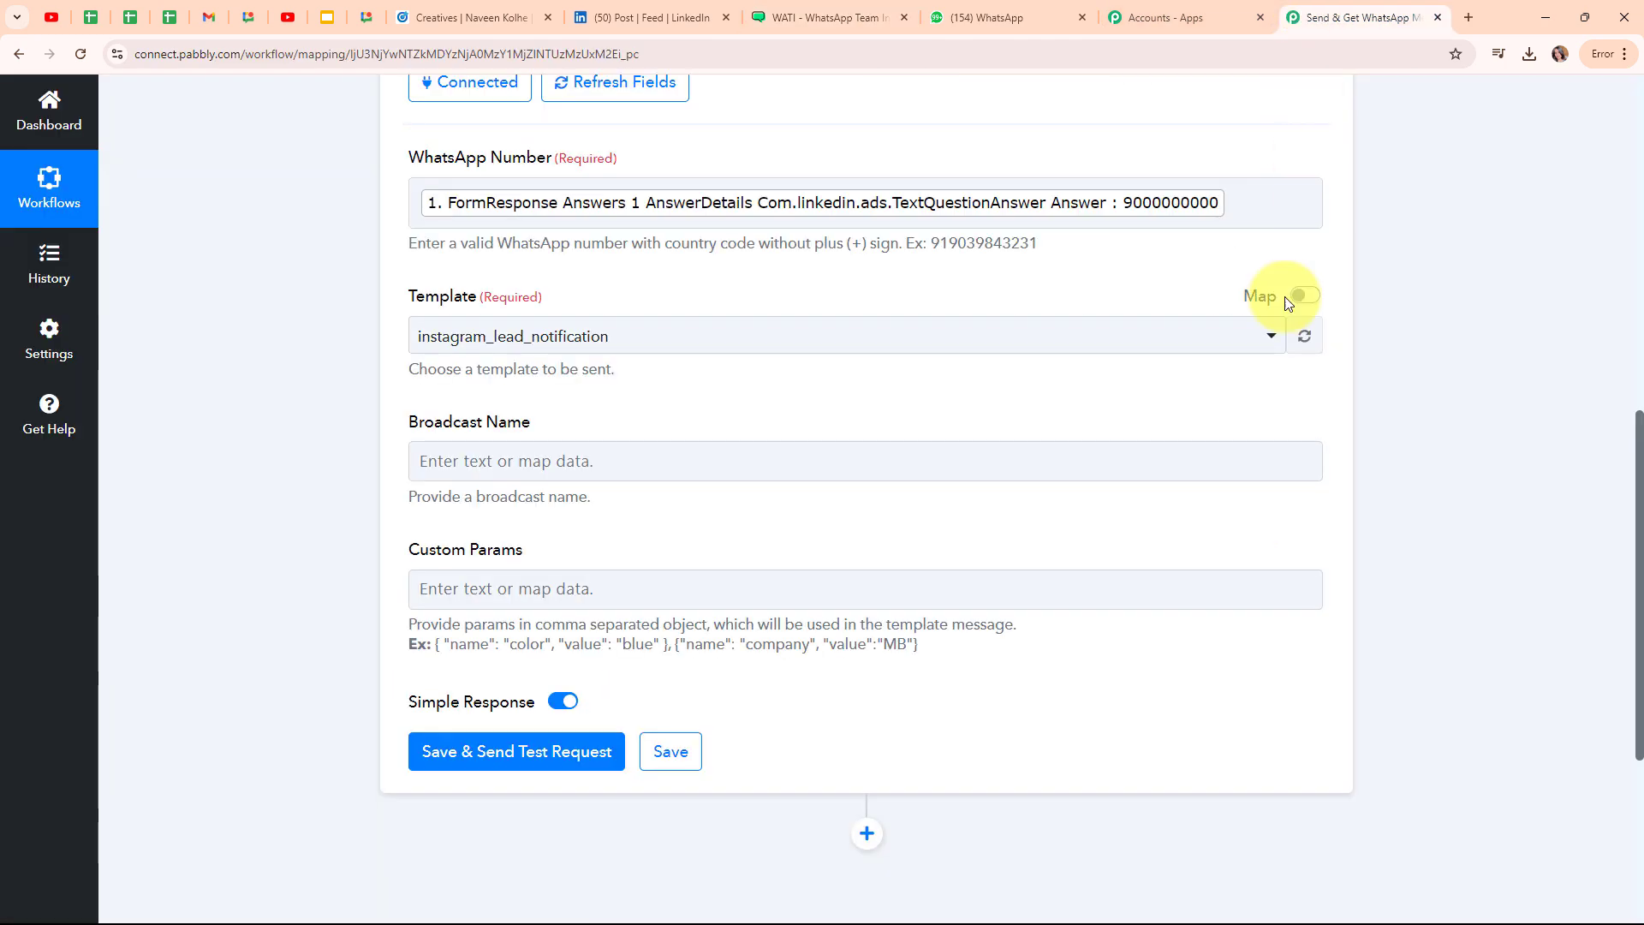
left_click(622, 352)
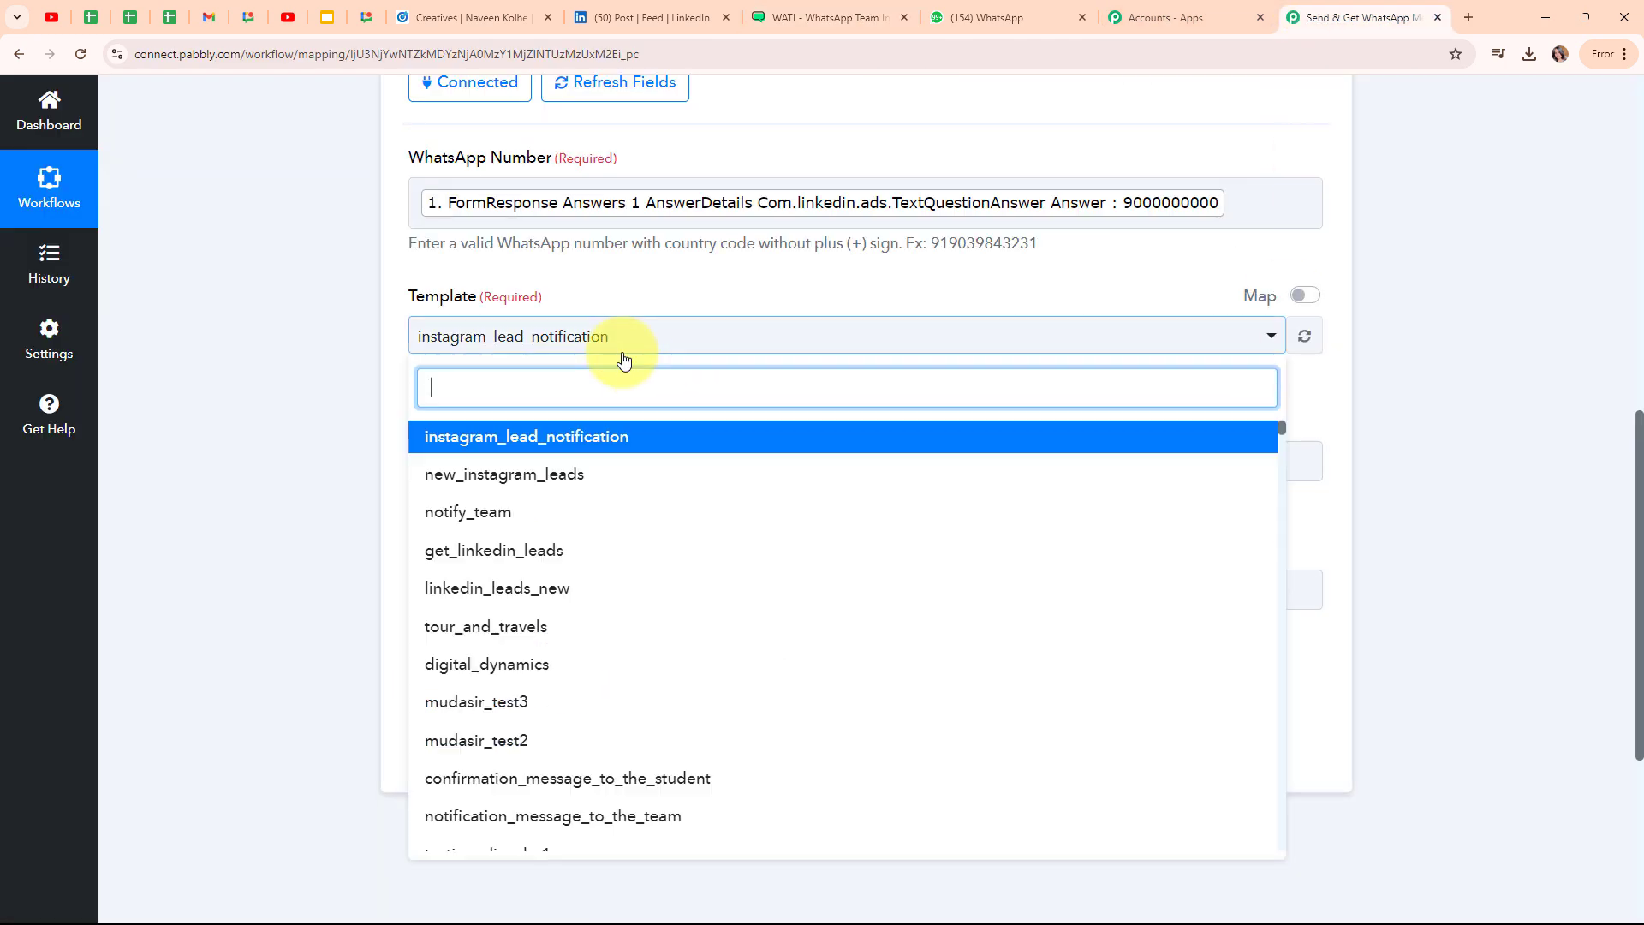
left_click(631, 597)
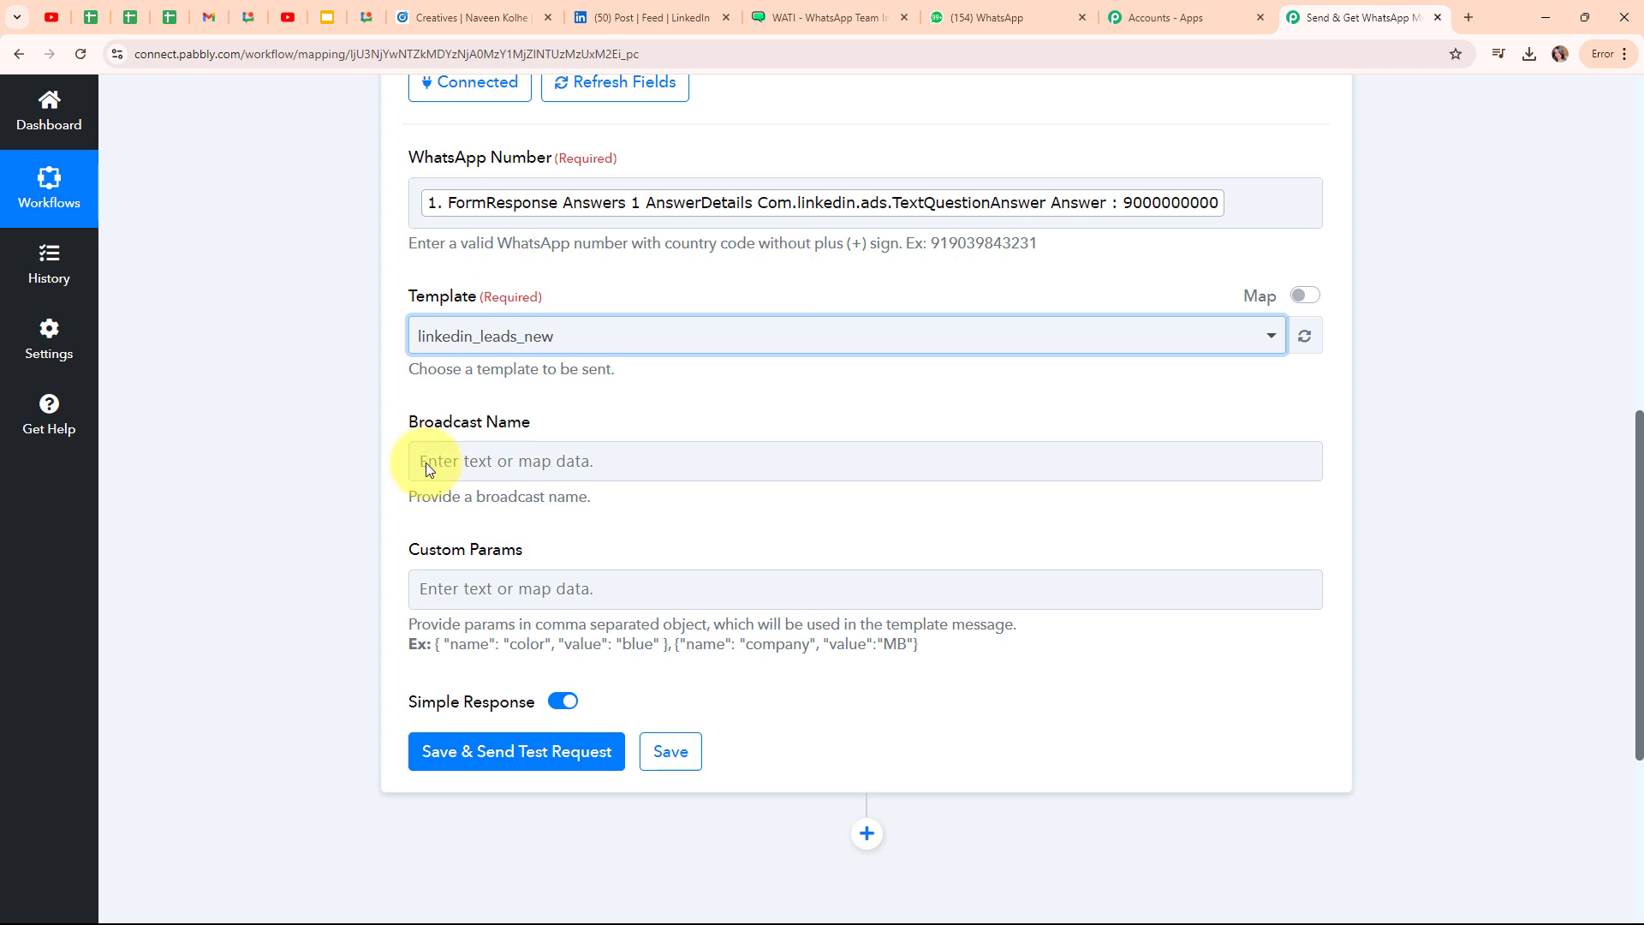
left_click(610, 401)
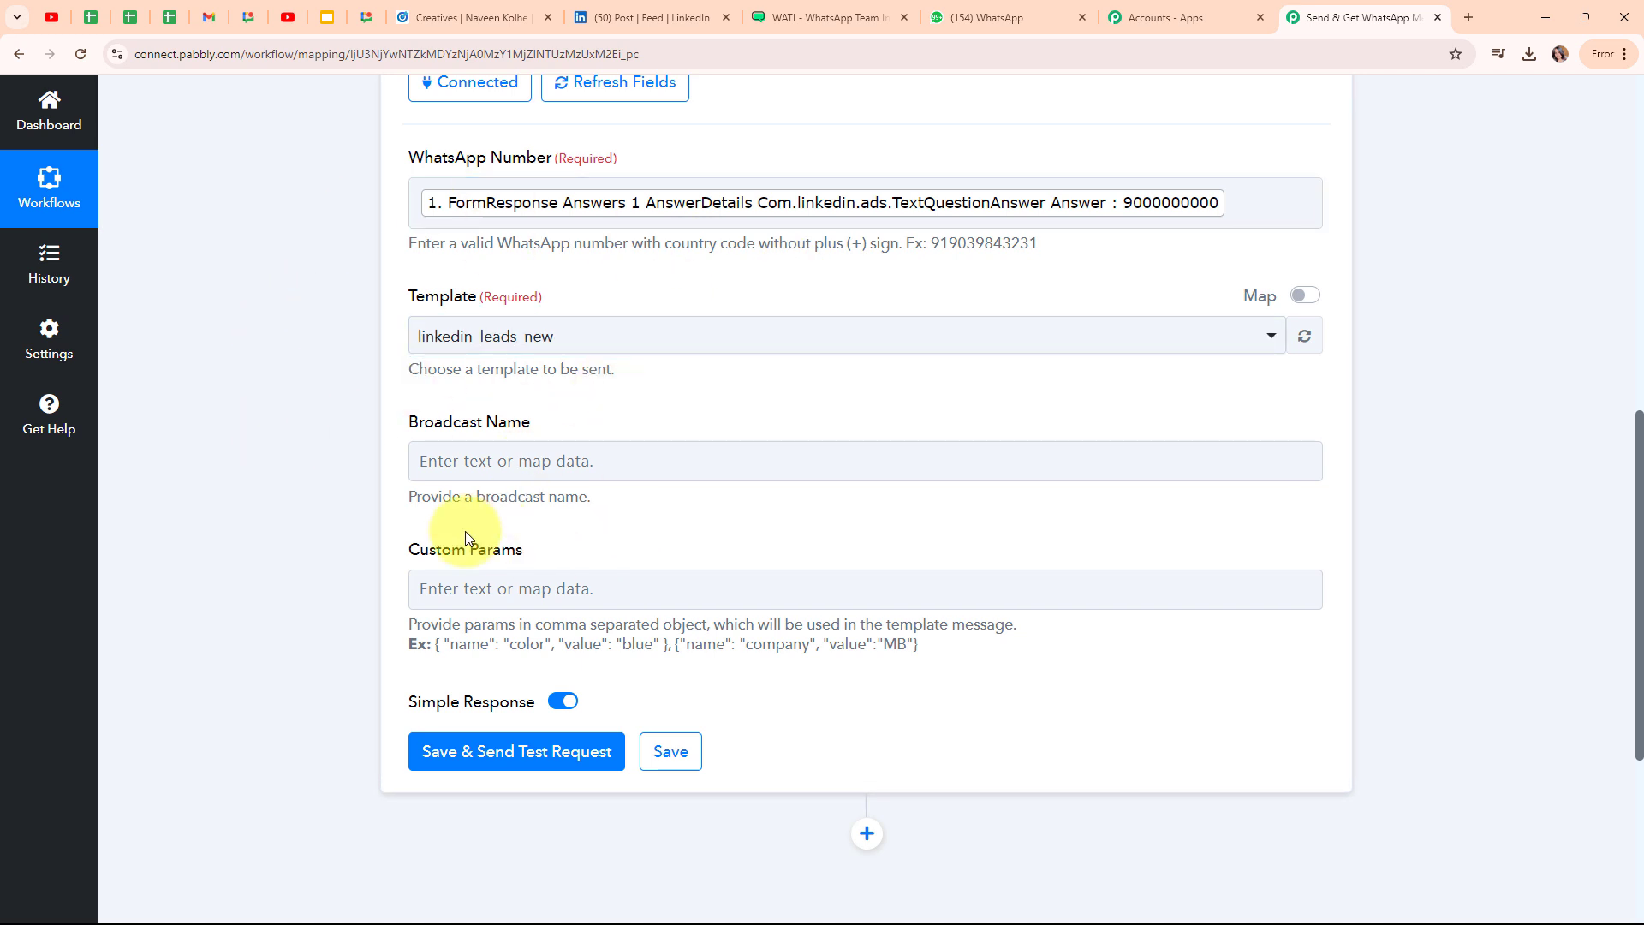
left_click(476, 461)
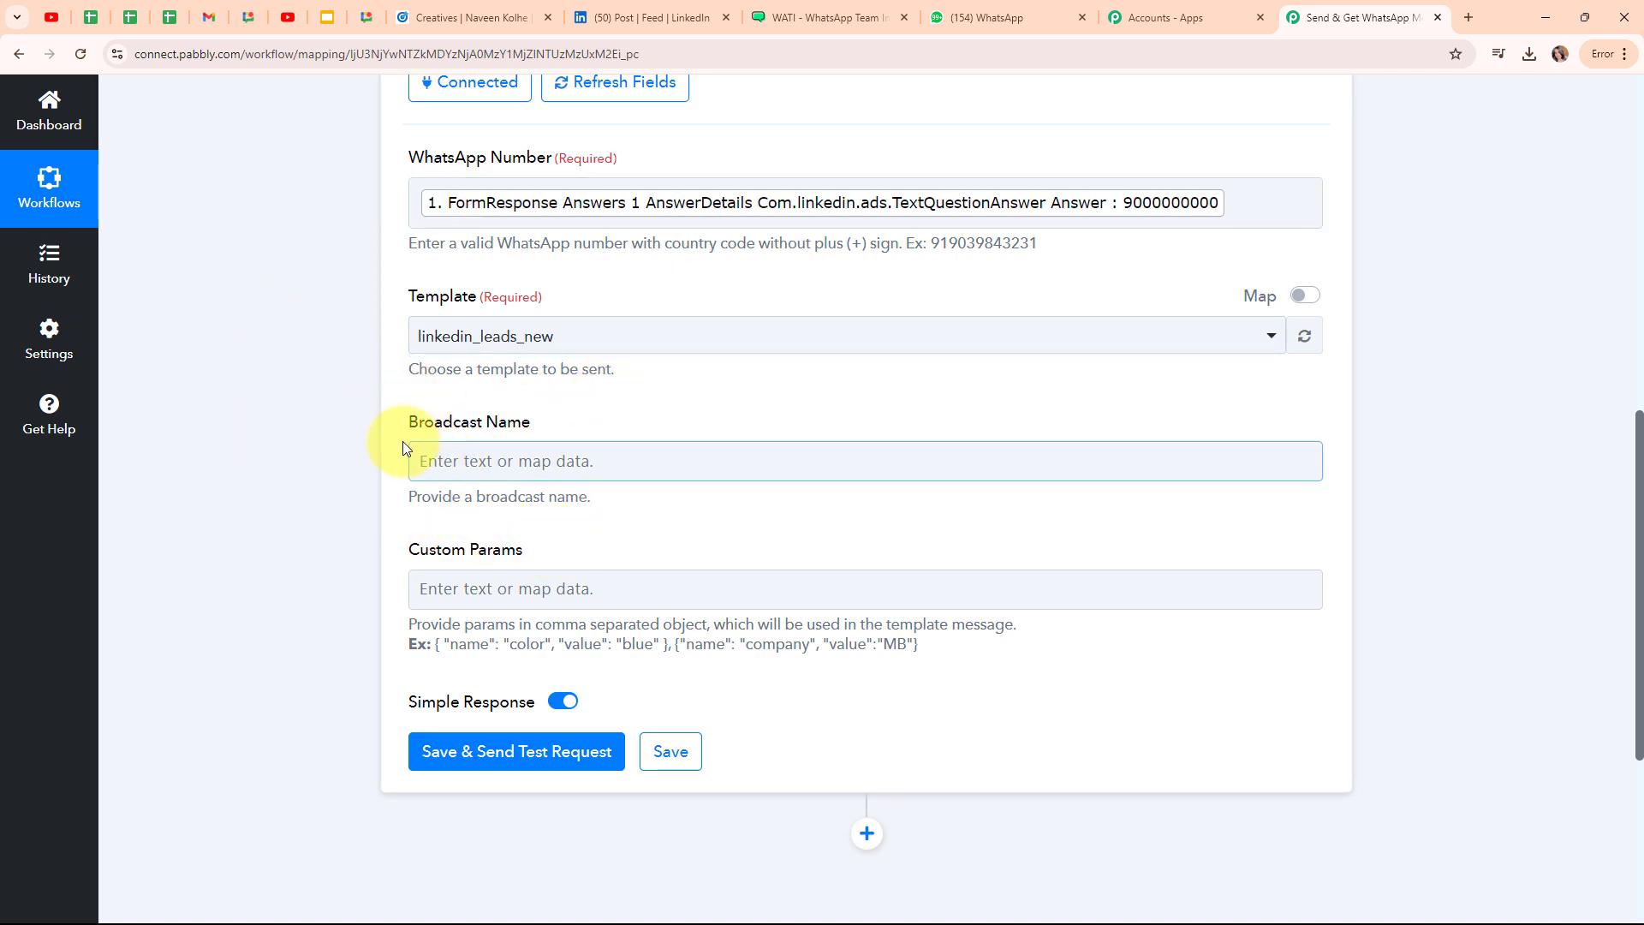
left_click(422, 460)
type("New Lead")
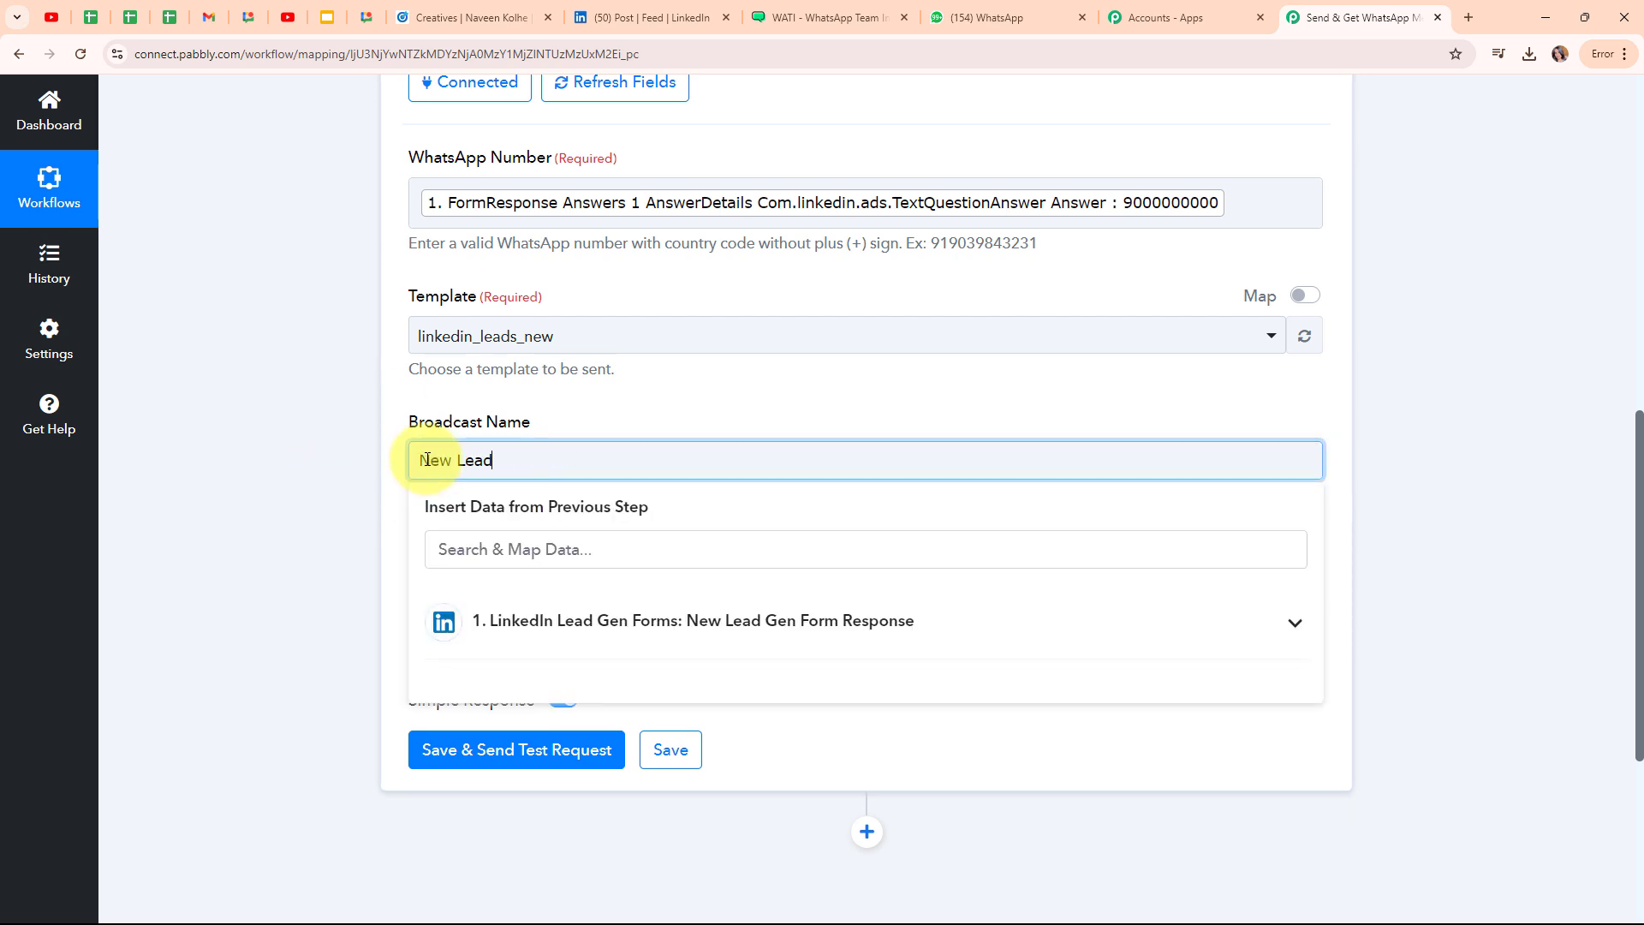
left_click(383, 457)
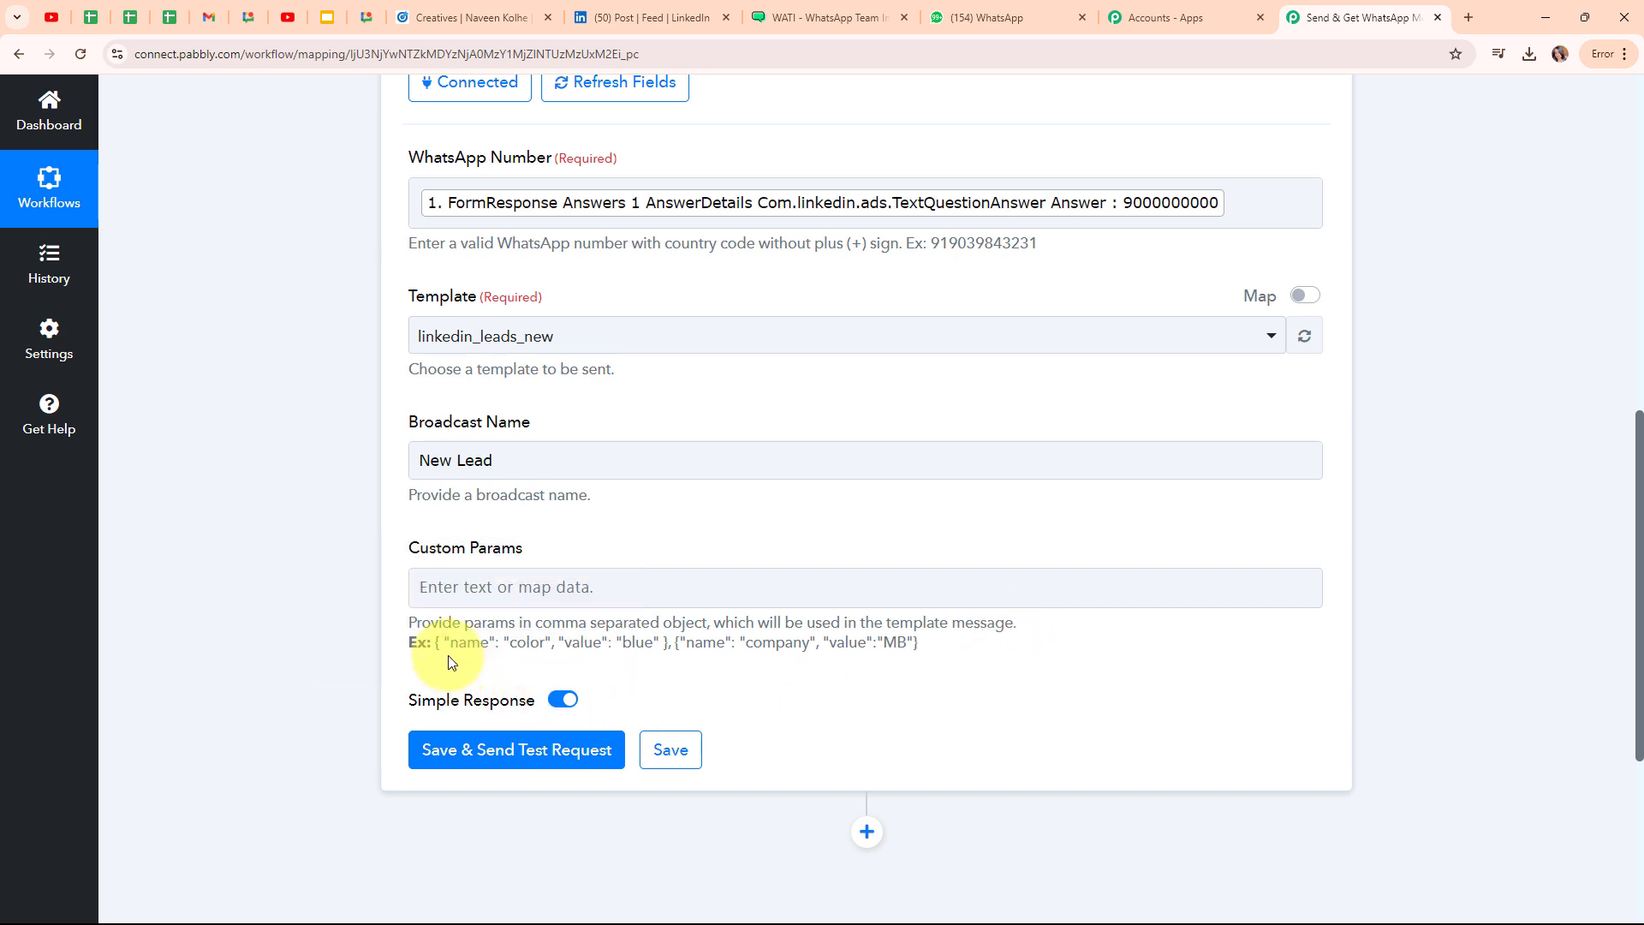
Paste the example object into Custom Params, rename key color to name, and delete 'blue'.
left_click_drag(433, 639, 668, 644)
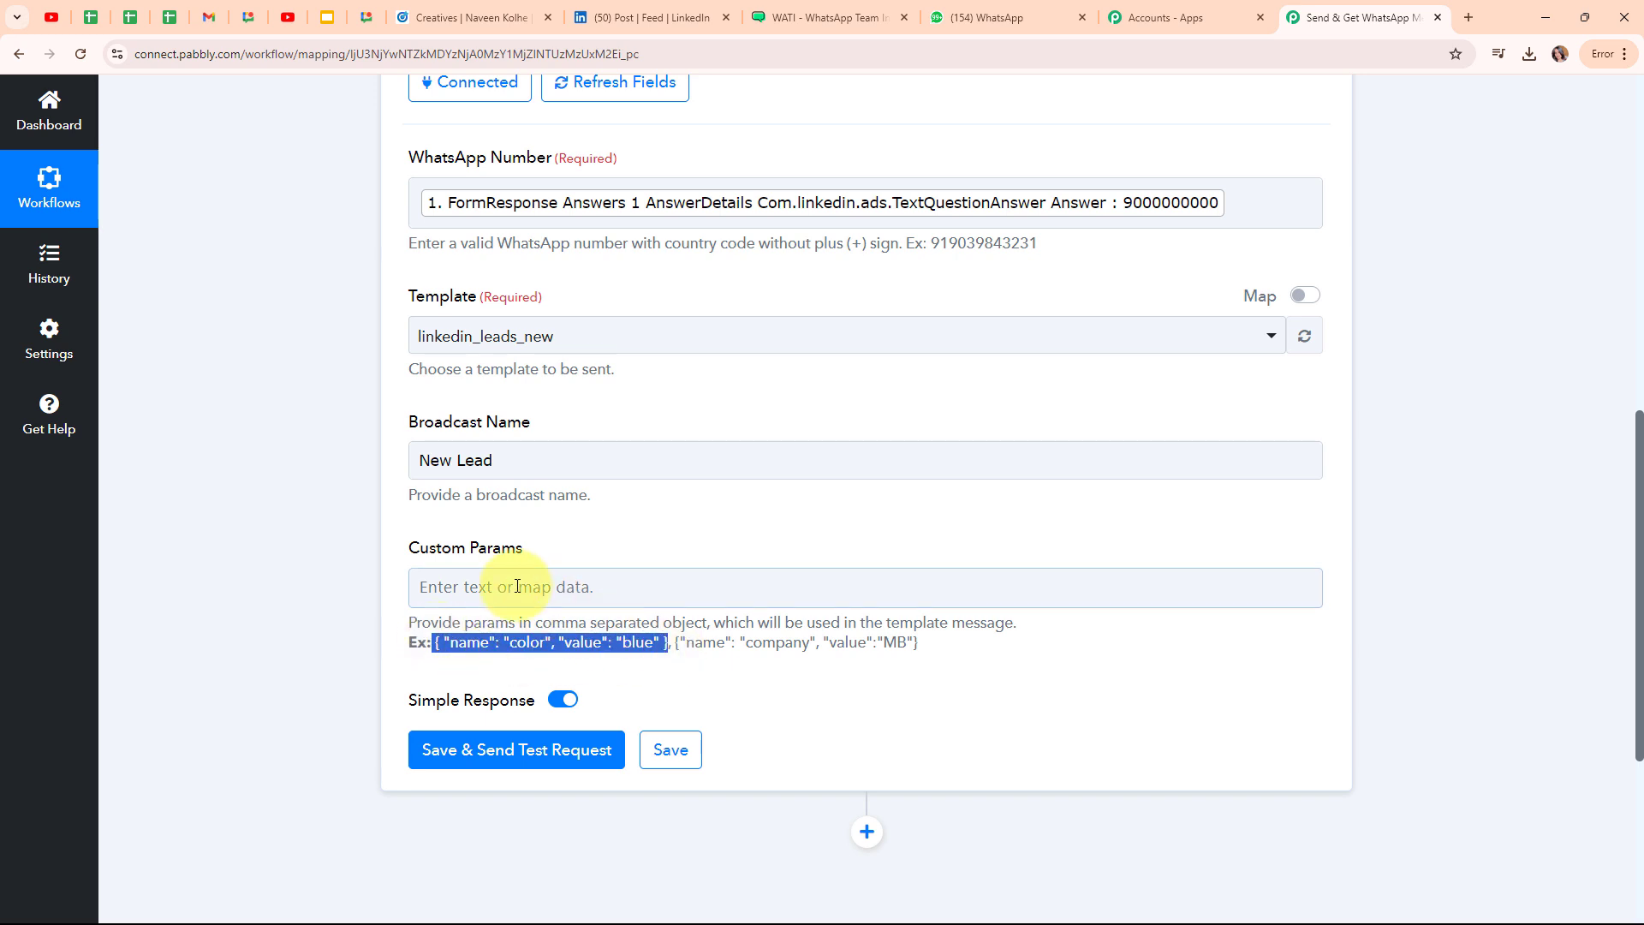
left_click(588, 591)
right_click(498, 580)
left_click(549, 388)
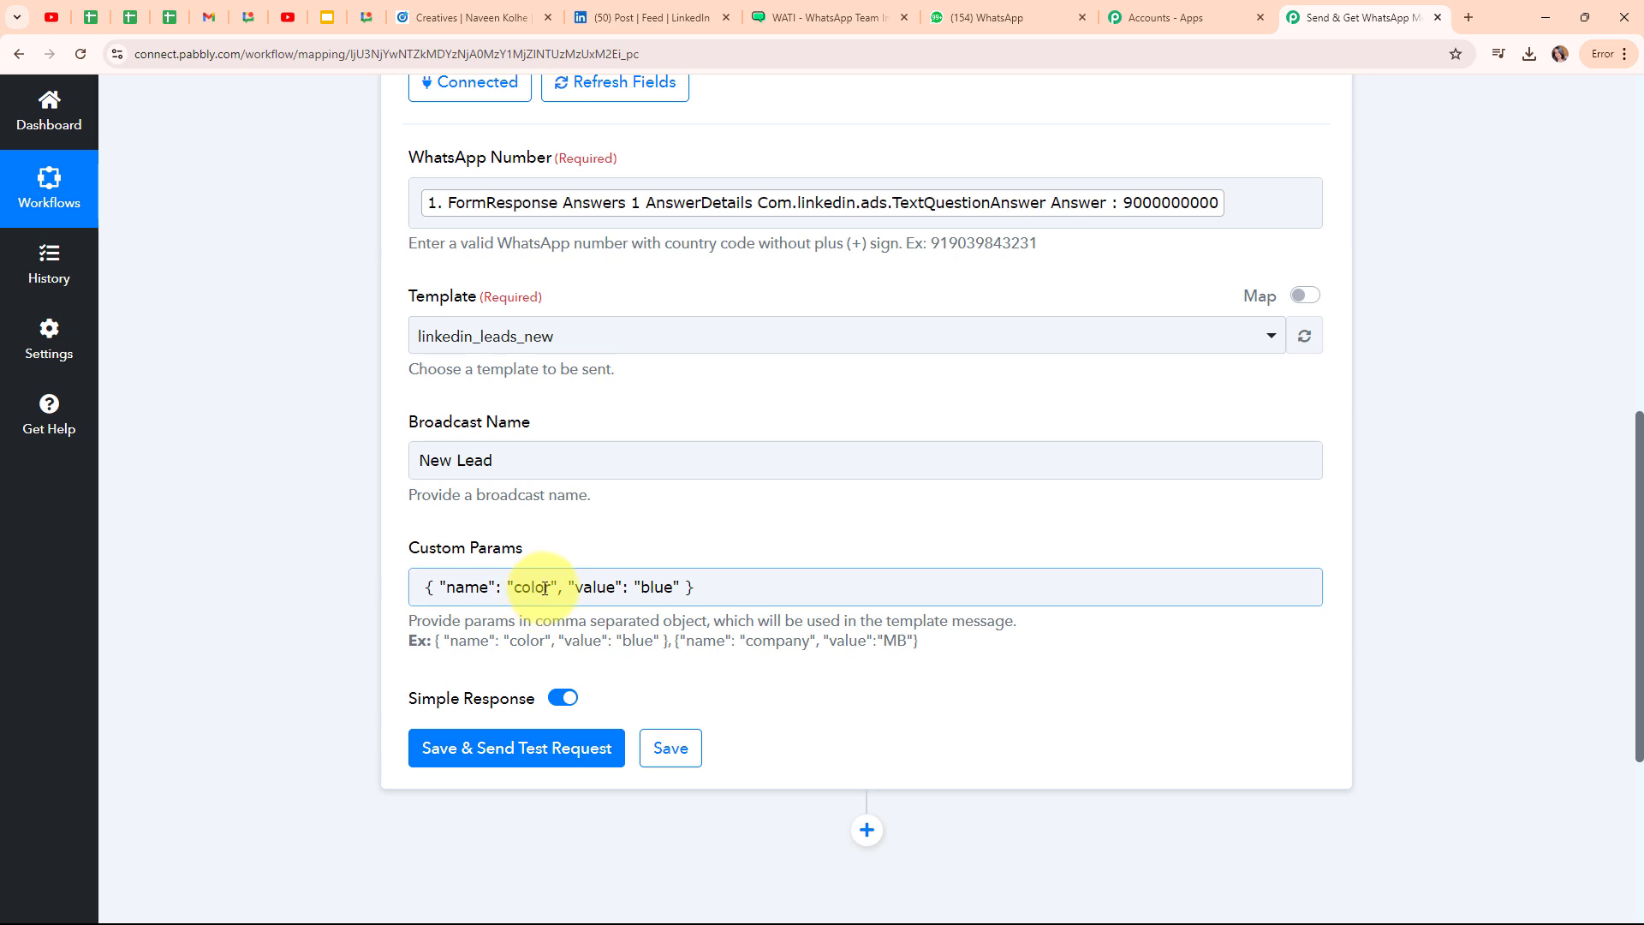
left_click_drag(551, 587, 514, 582)
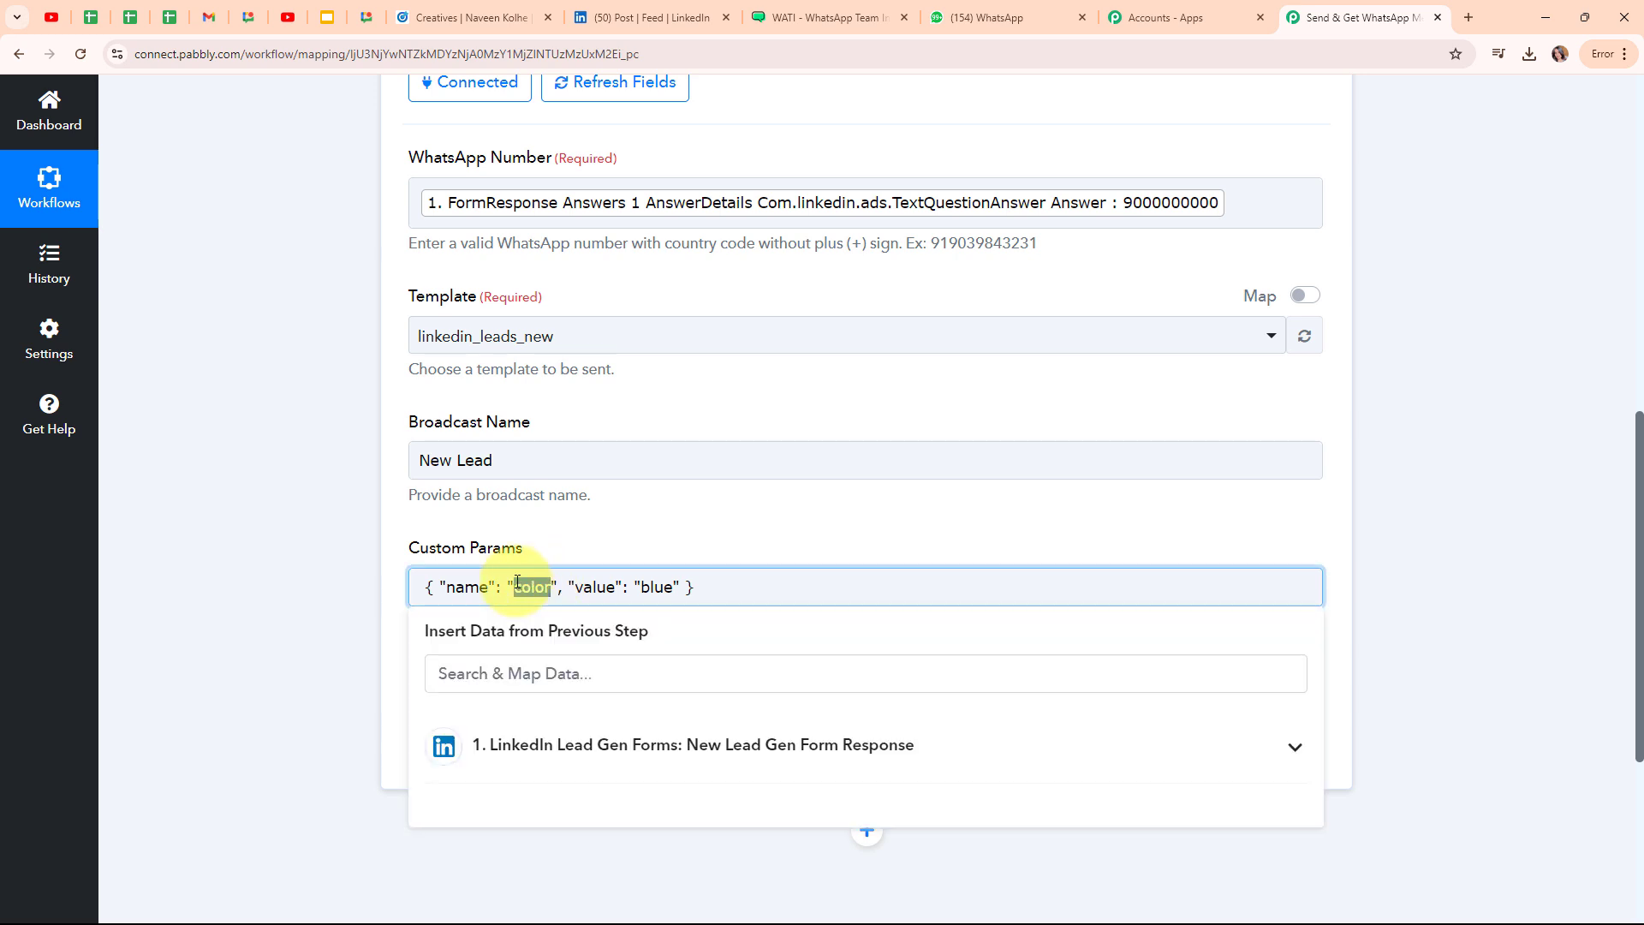
type("name")
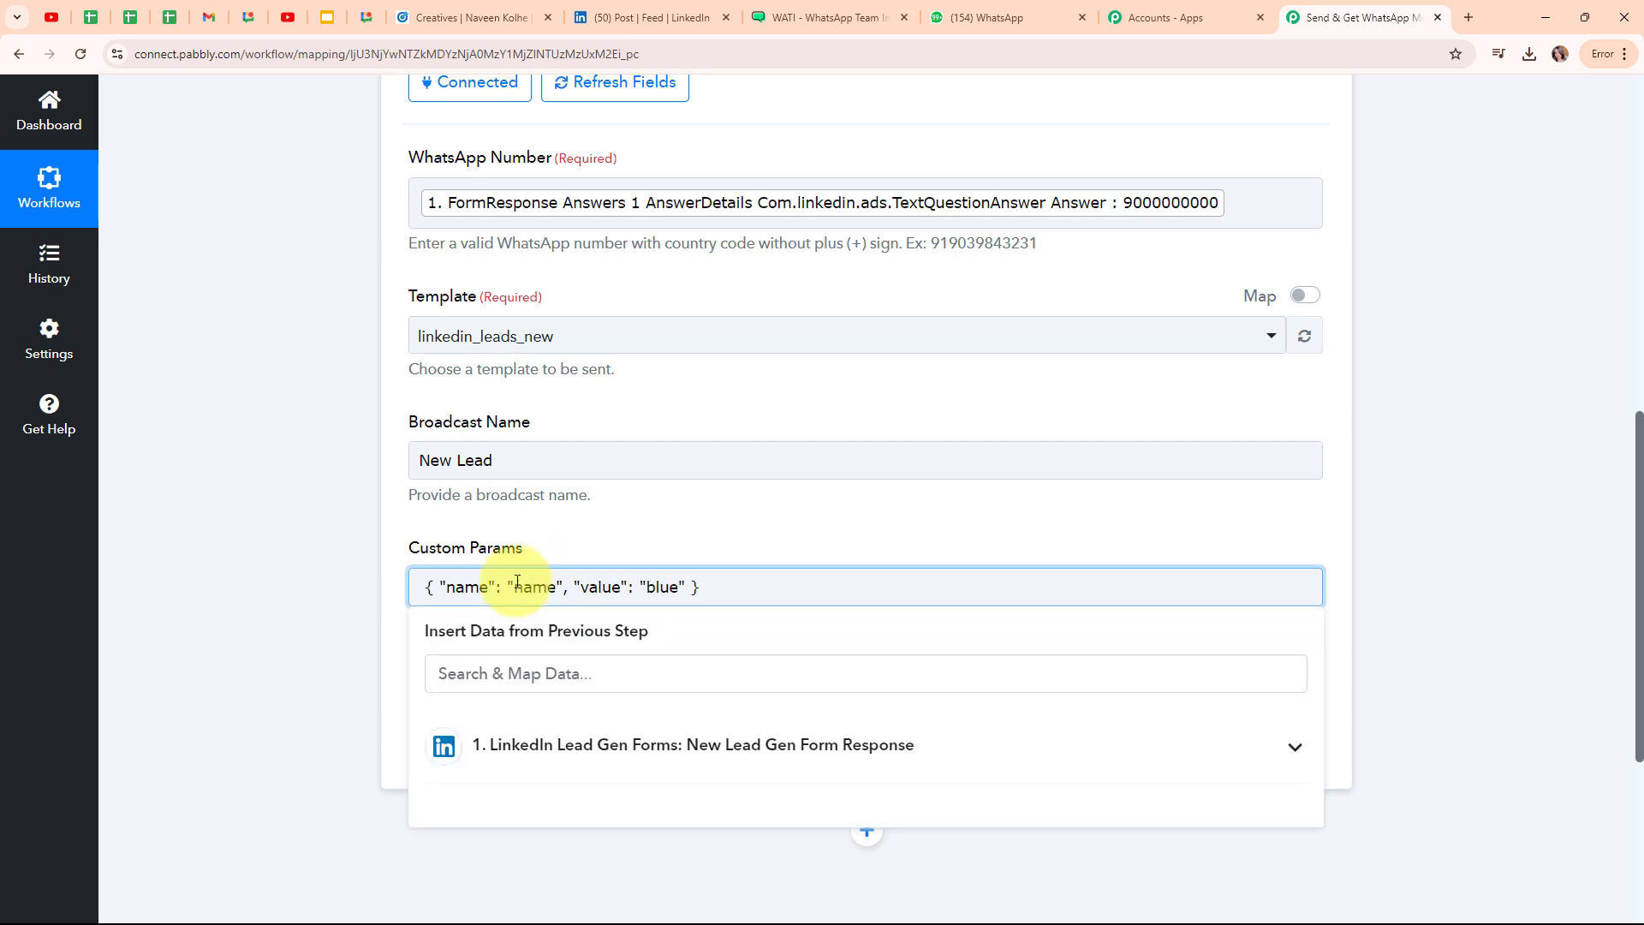
left_click_drag(683, 587, 648, 587)
key("BackSpace")
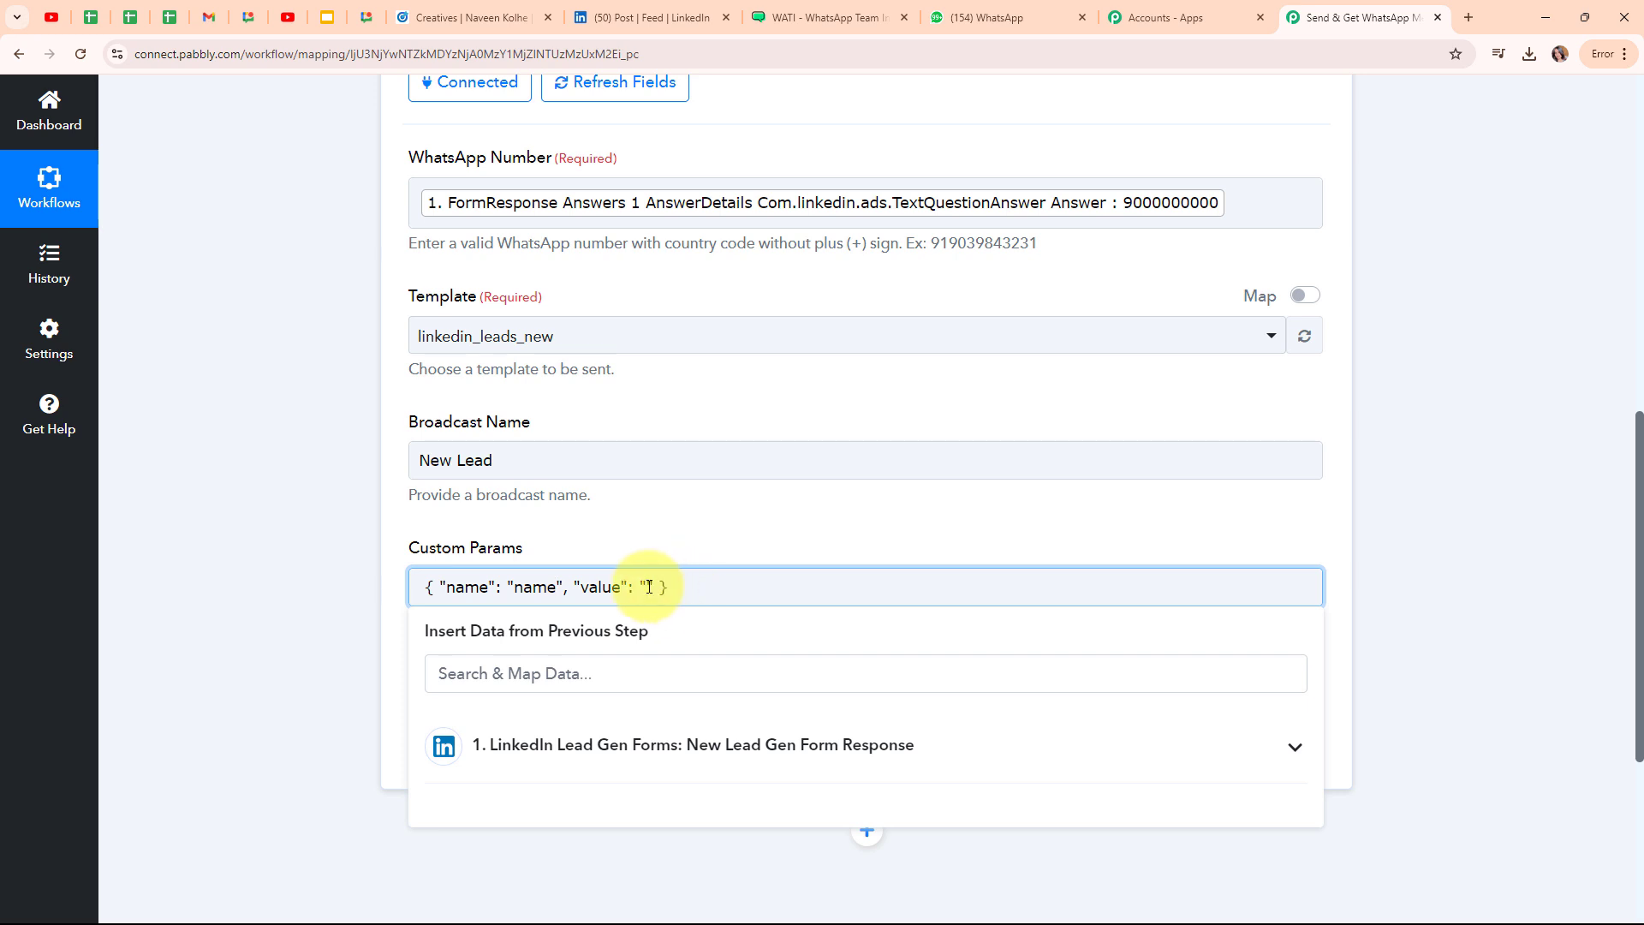
Map the LinkedIn lead's 'First name' answer in as the name value.
left_click(796, 763)
scroll(985, 745, "down", 10)
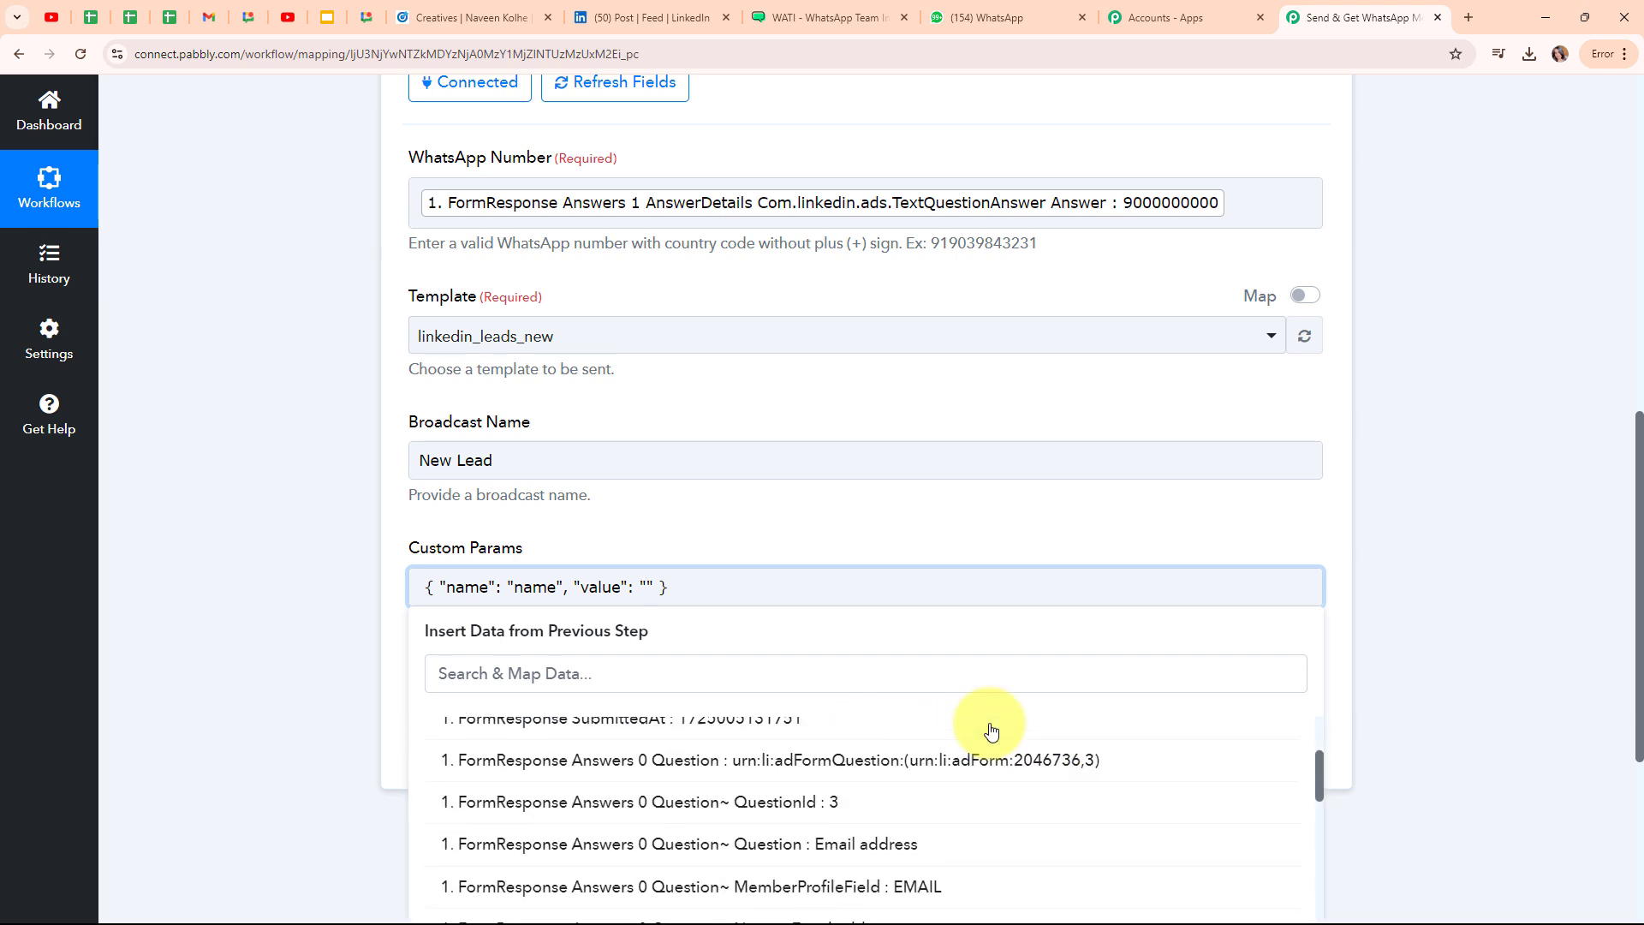
scroll(956, 793, "down", 5)
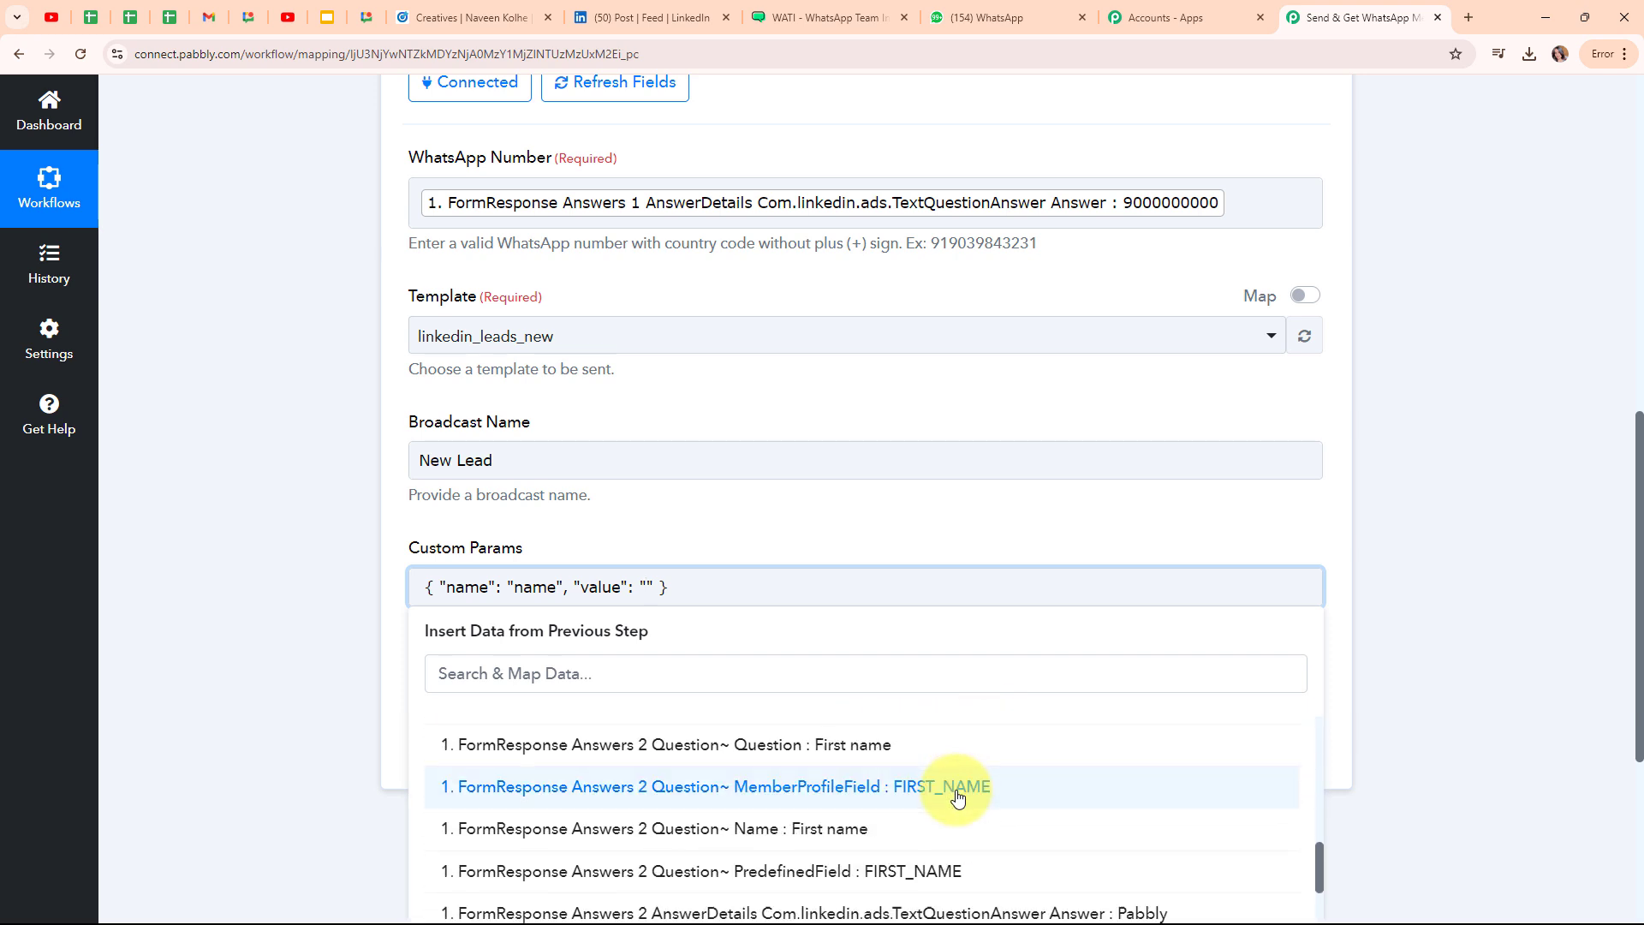
left_click(834, 743)
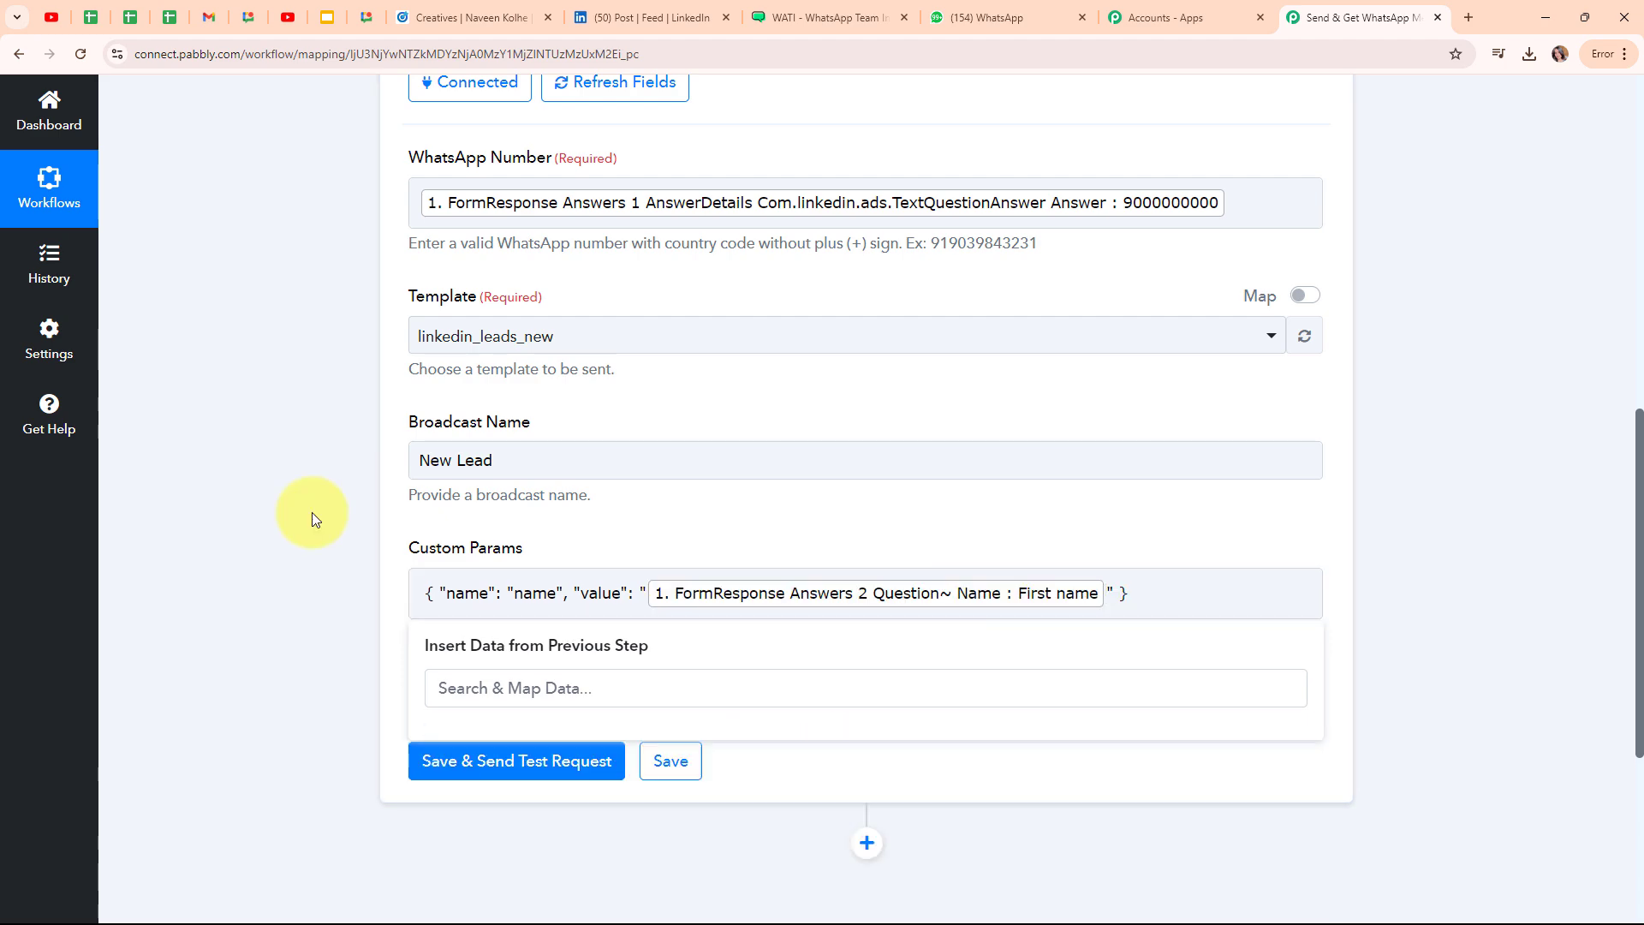
scroll(1078, 685, "down", 1)
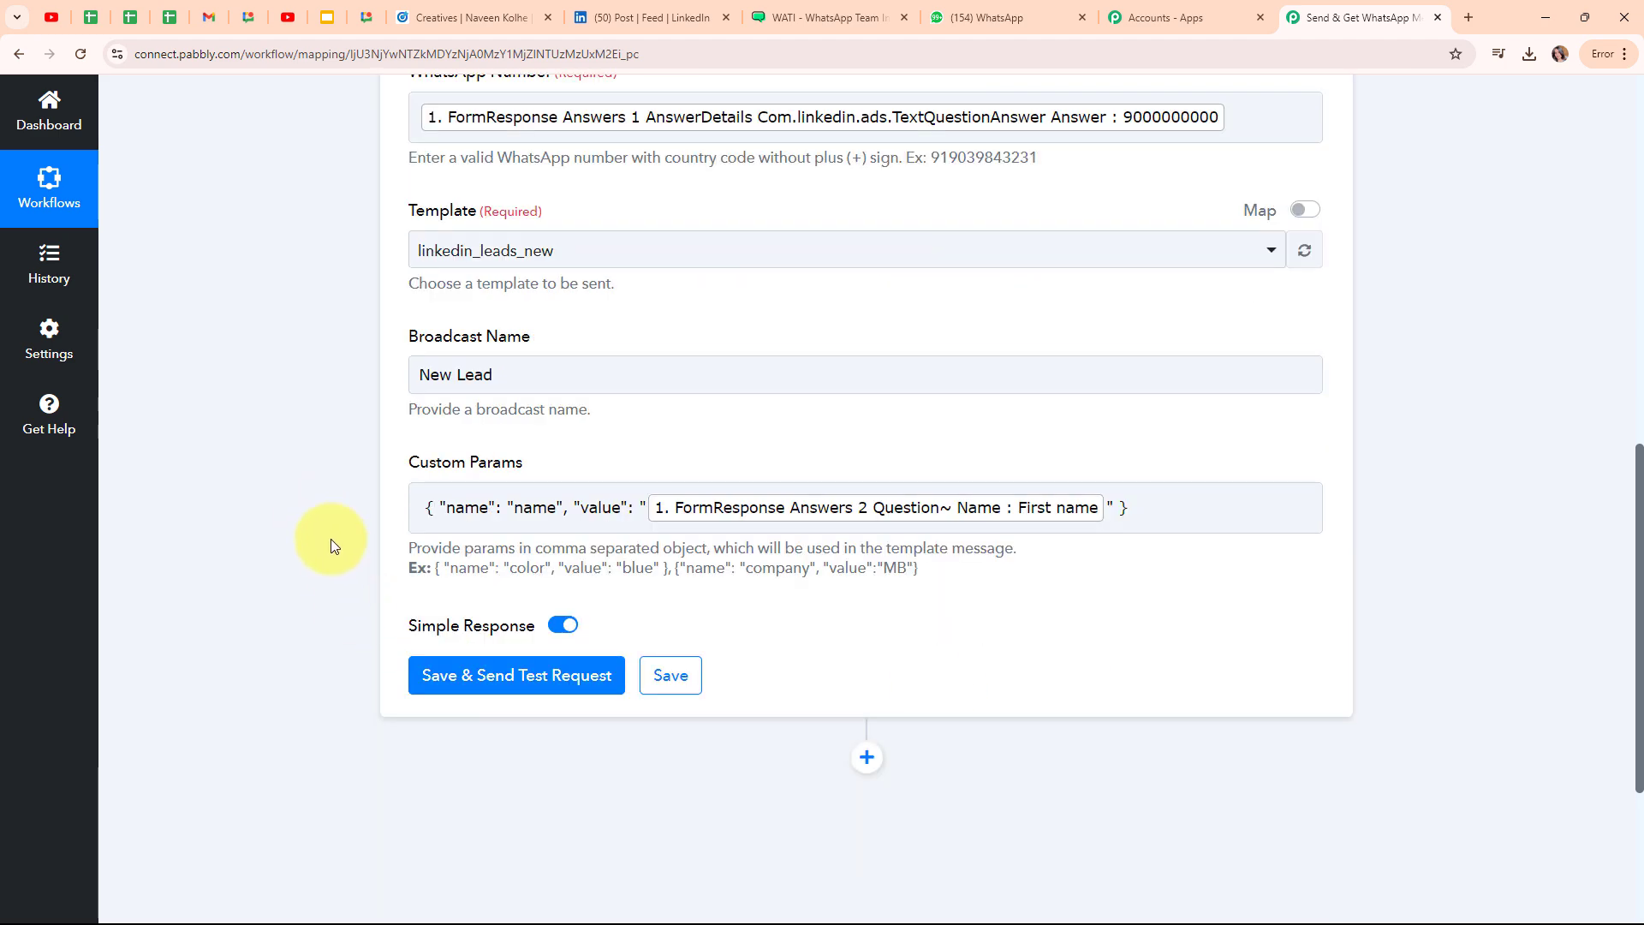
scroll(1136, 588, "up", 2)
scroll(1070, 626, "down", 2)
scroll(1002, 664, "up", 5)
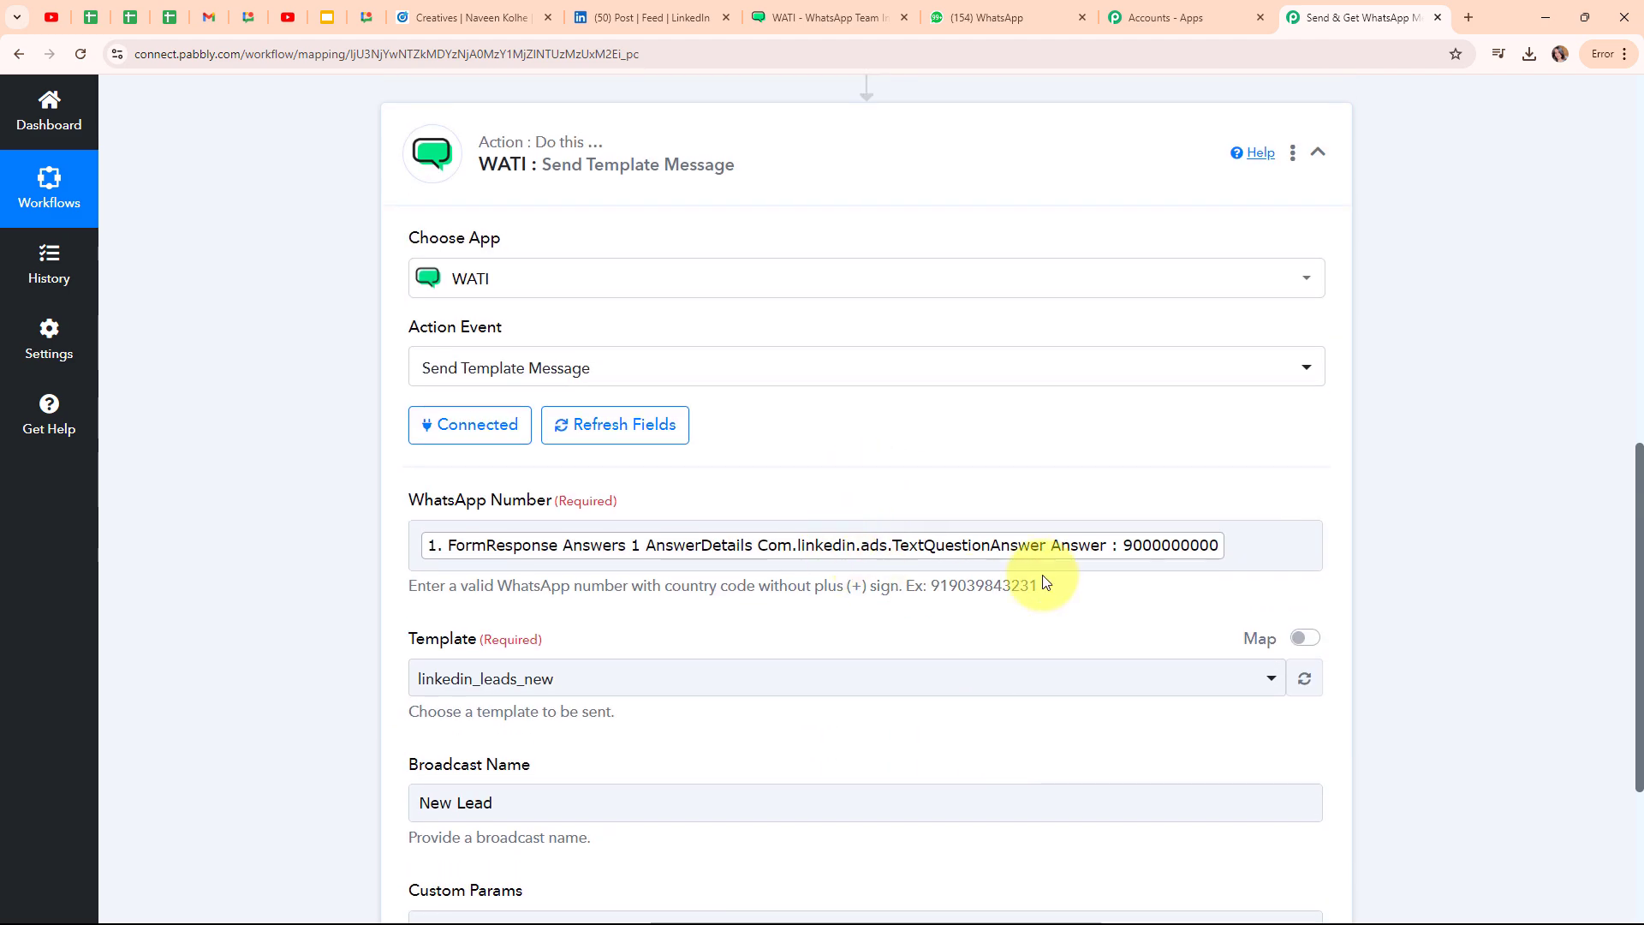
Replace the mapped WhatsApp Number with a pasted test phone number.
left_click(1258, 544)
key("BackSpace")
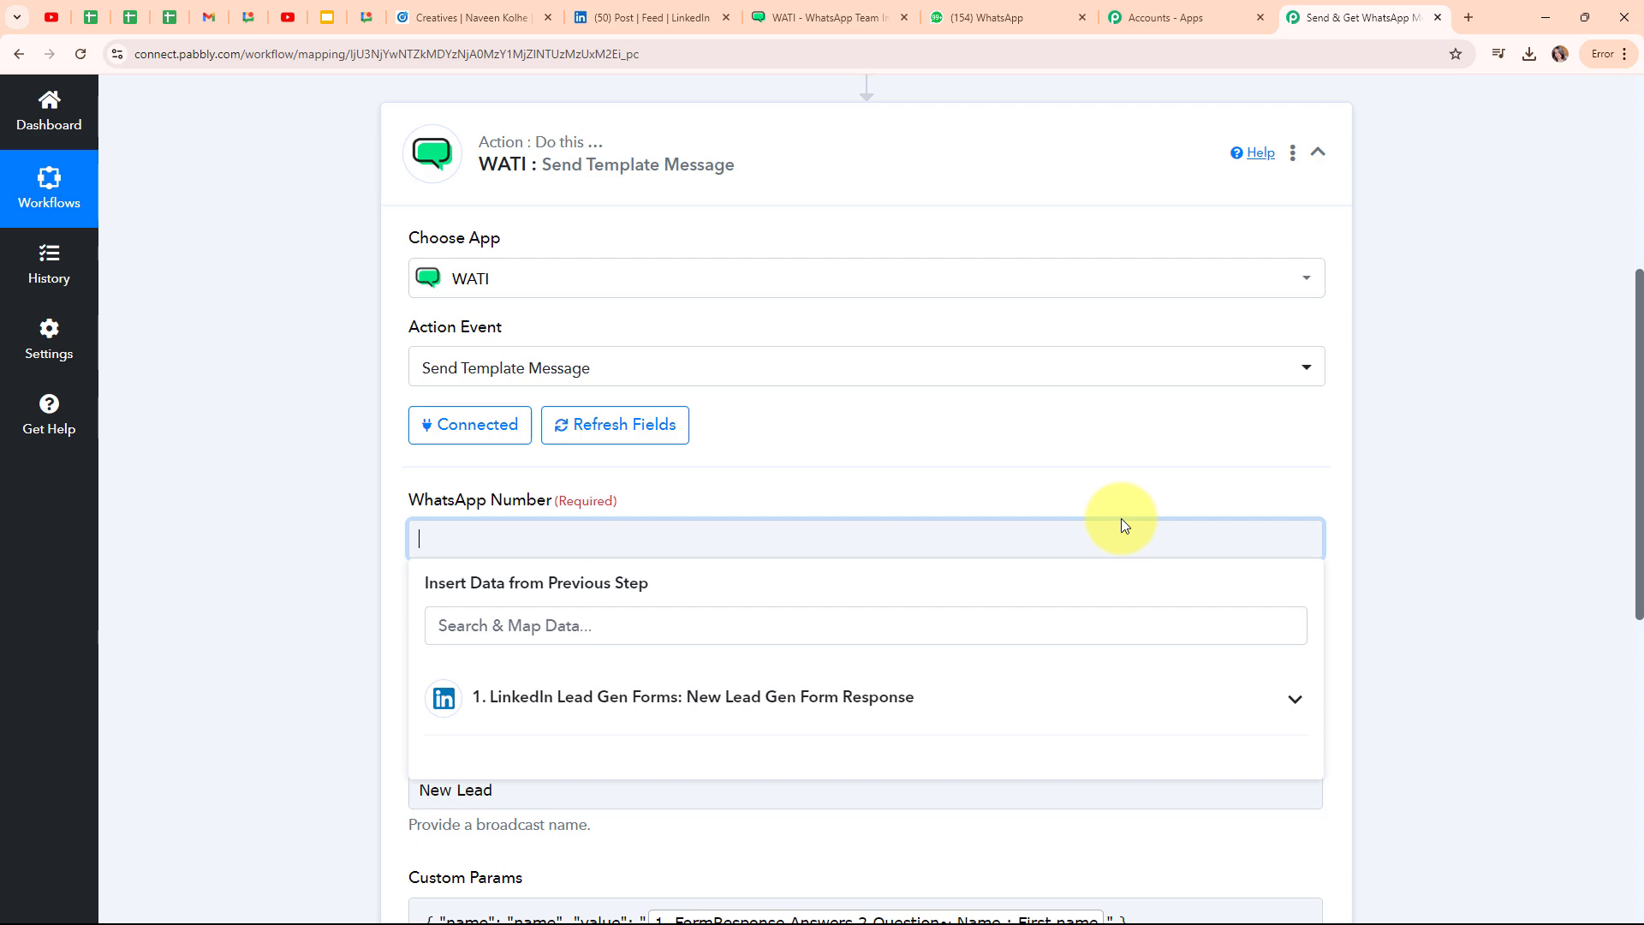
key("ctrl+v")
left_click(232, 543)
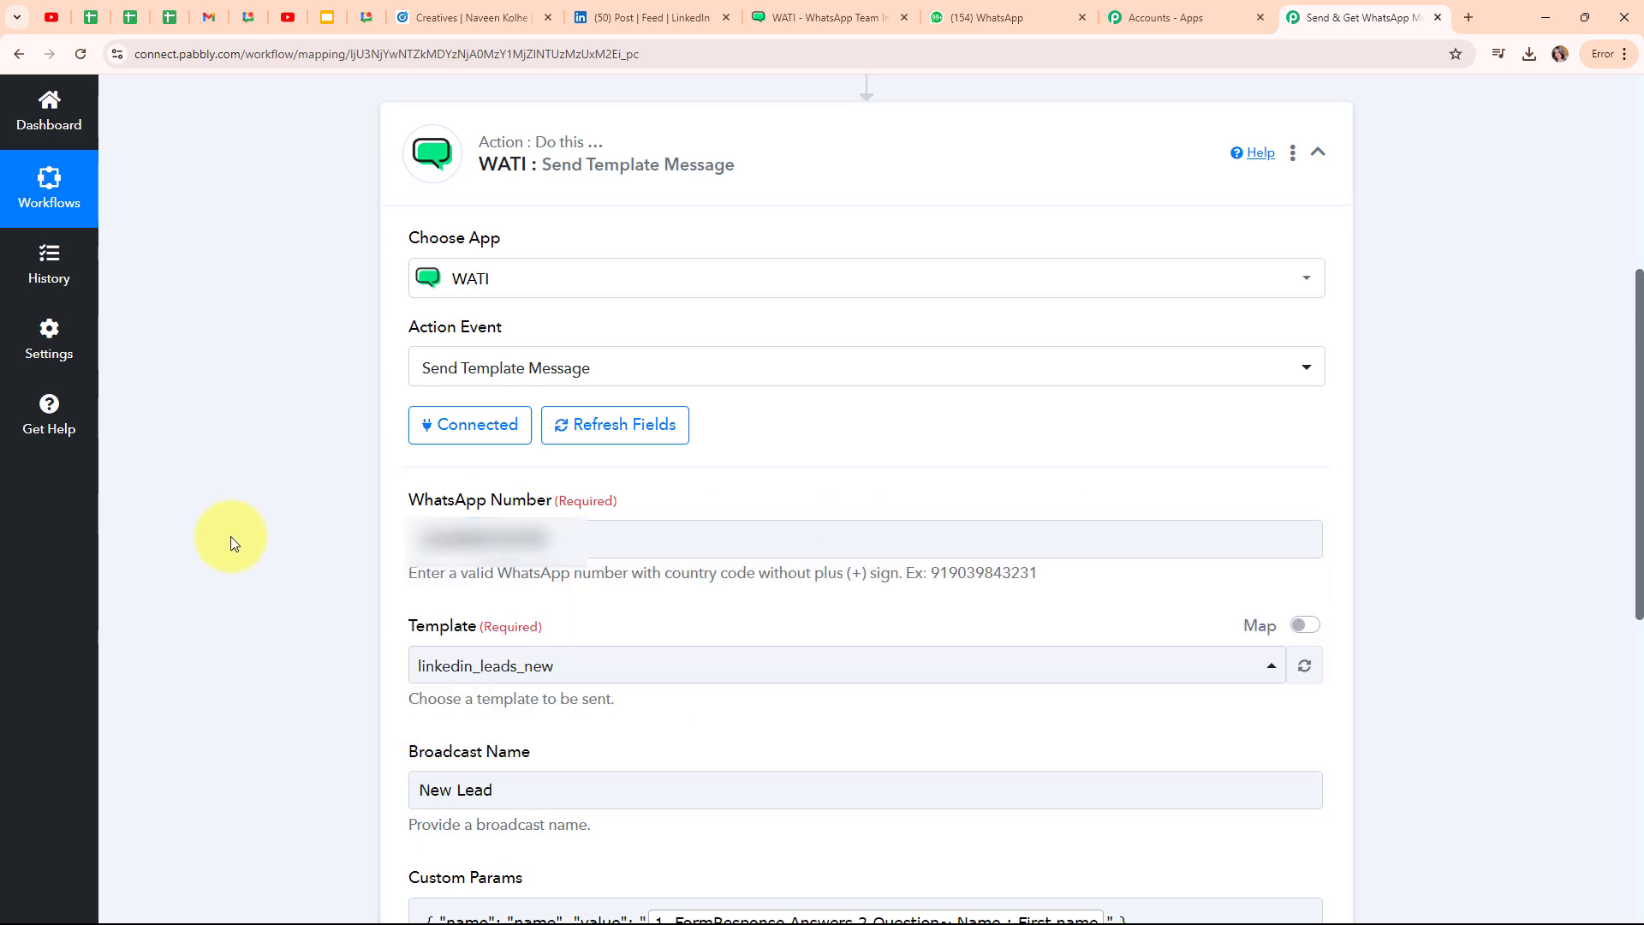
Save and send a test request, then check the message in WhatsApp.
scroll(922, 615, "down", 7)
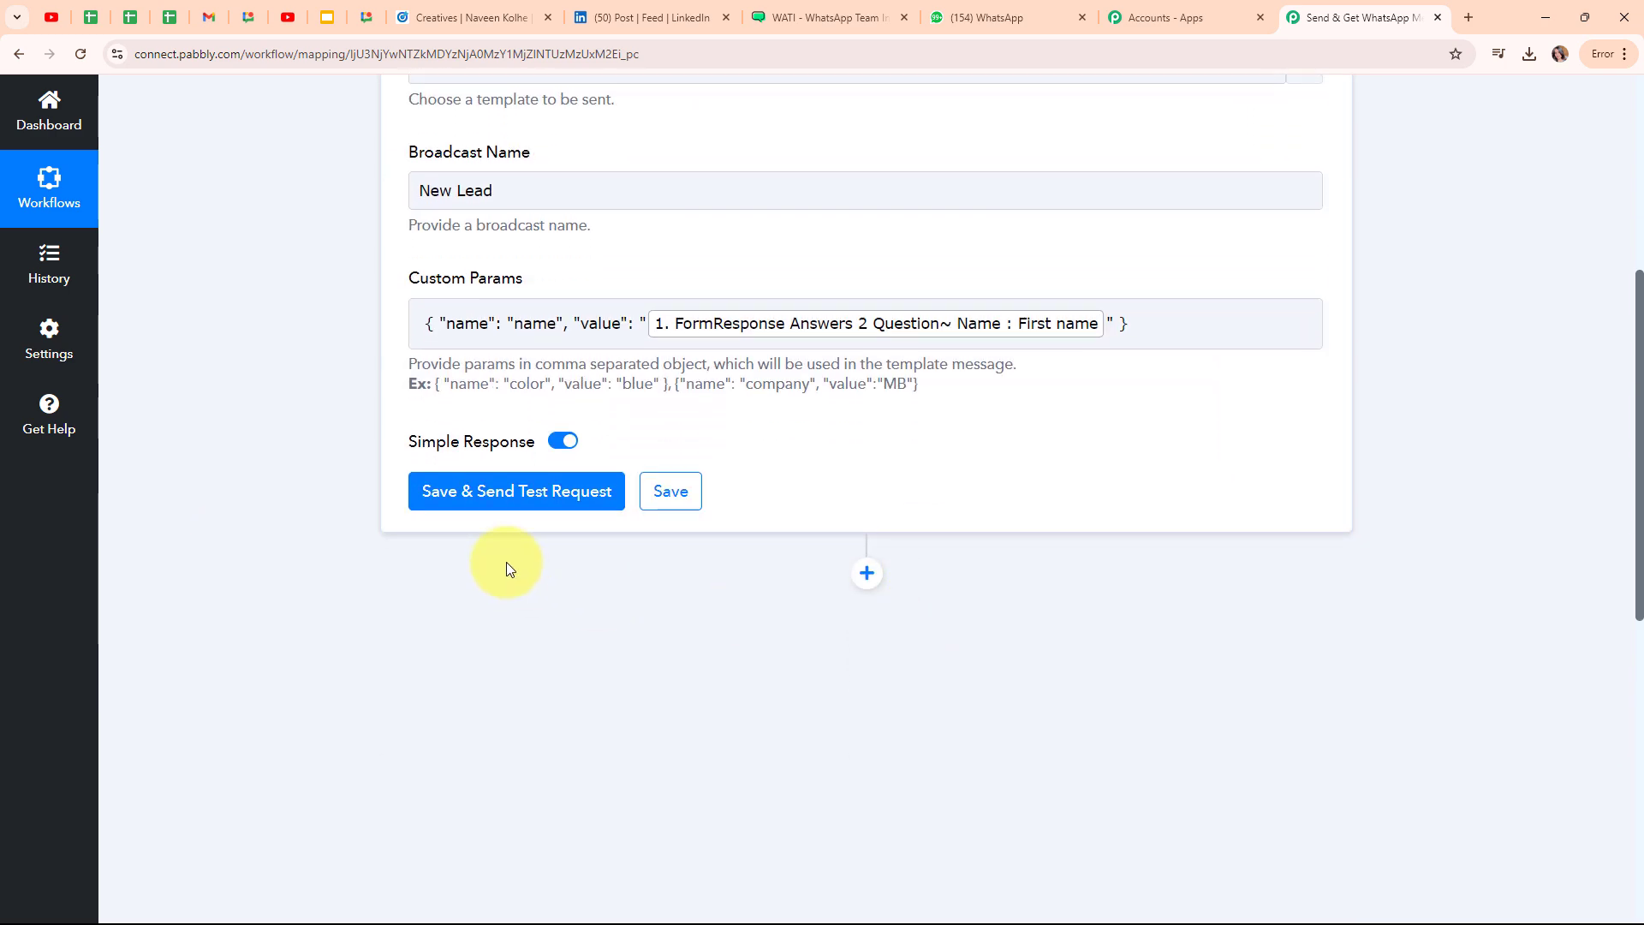
left_click(511, 510)
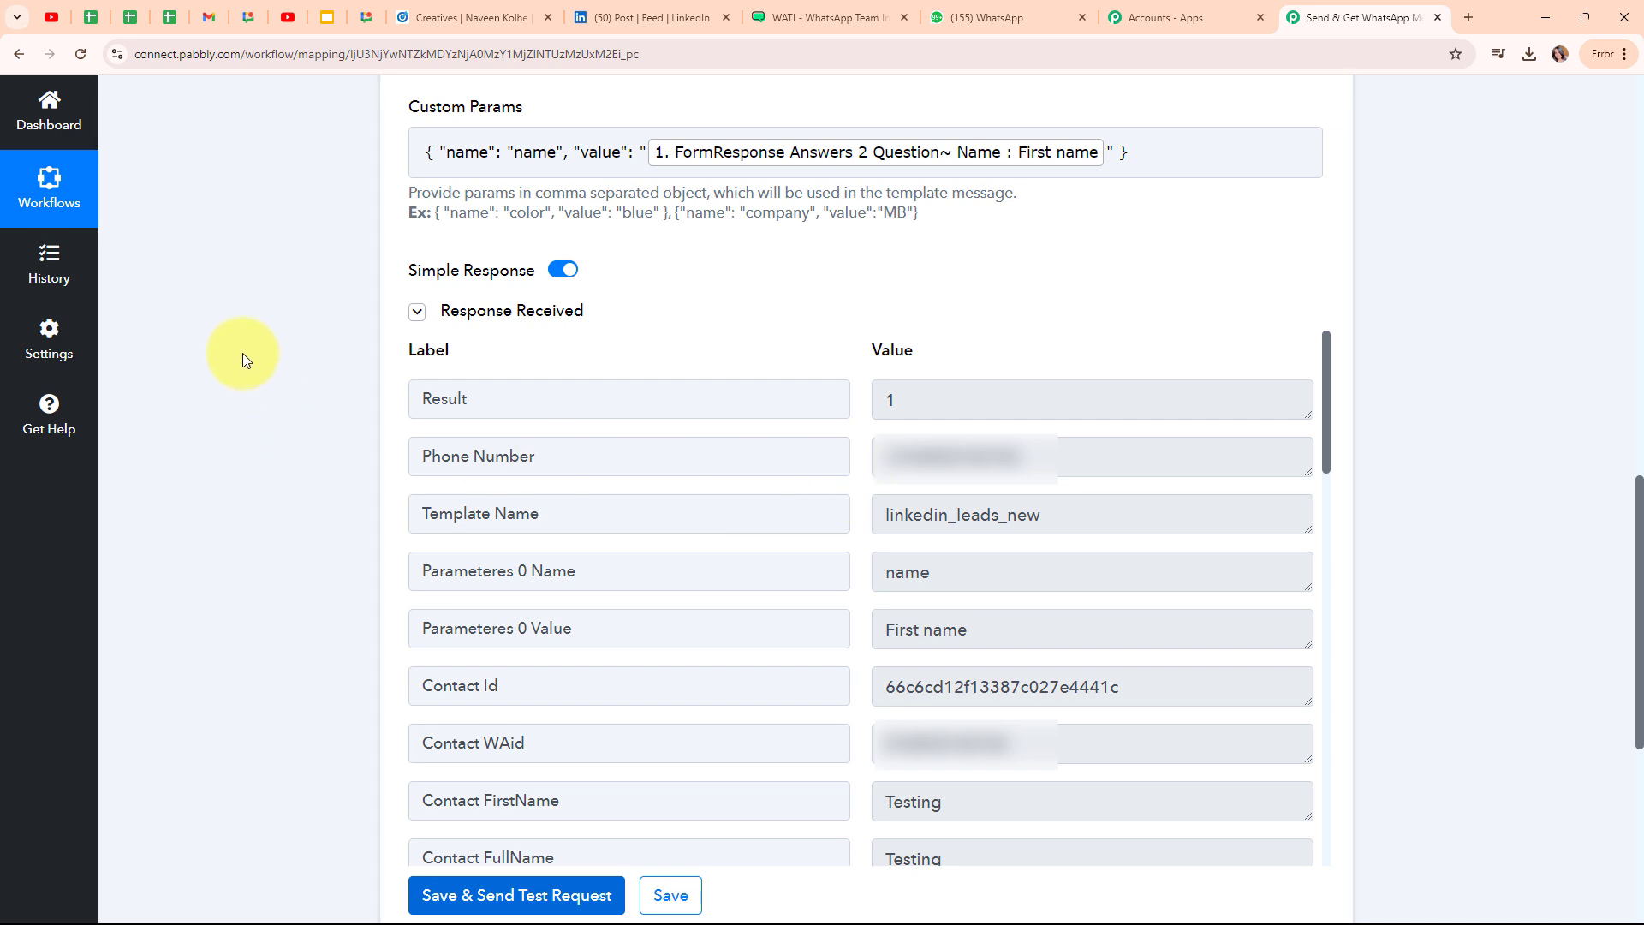
left_click(1018, 16)
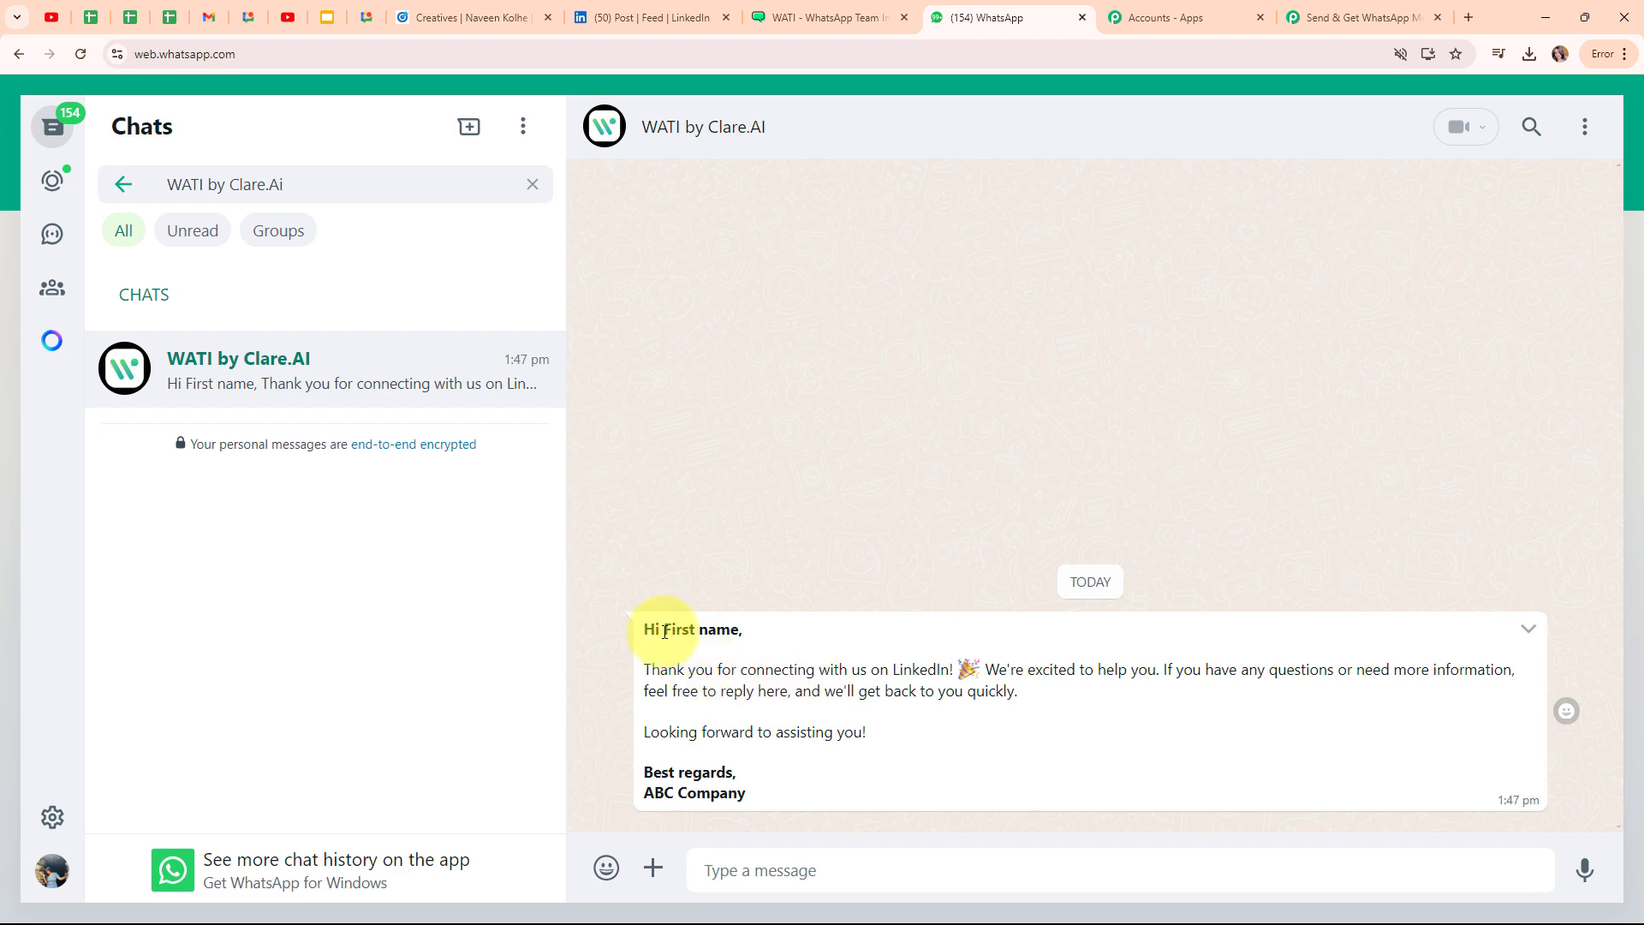
Verify the WhatsApp greeting shows 'First name', then return to the Pabbly workflow.
left_click_drag(665, 632, 739, 650)
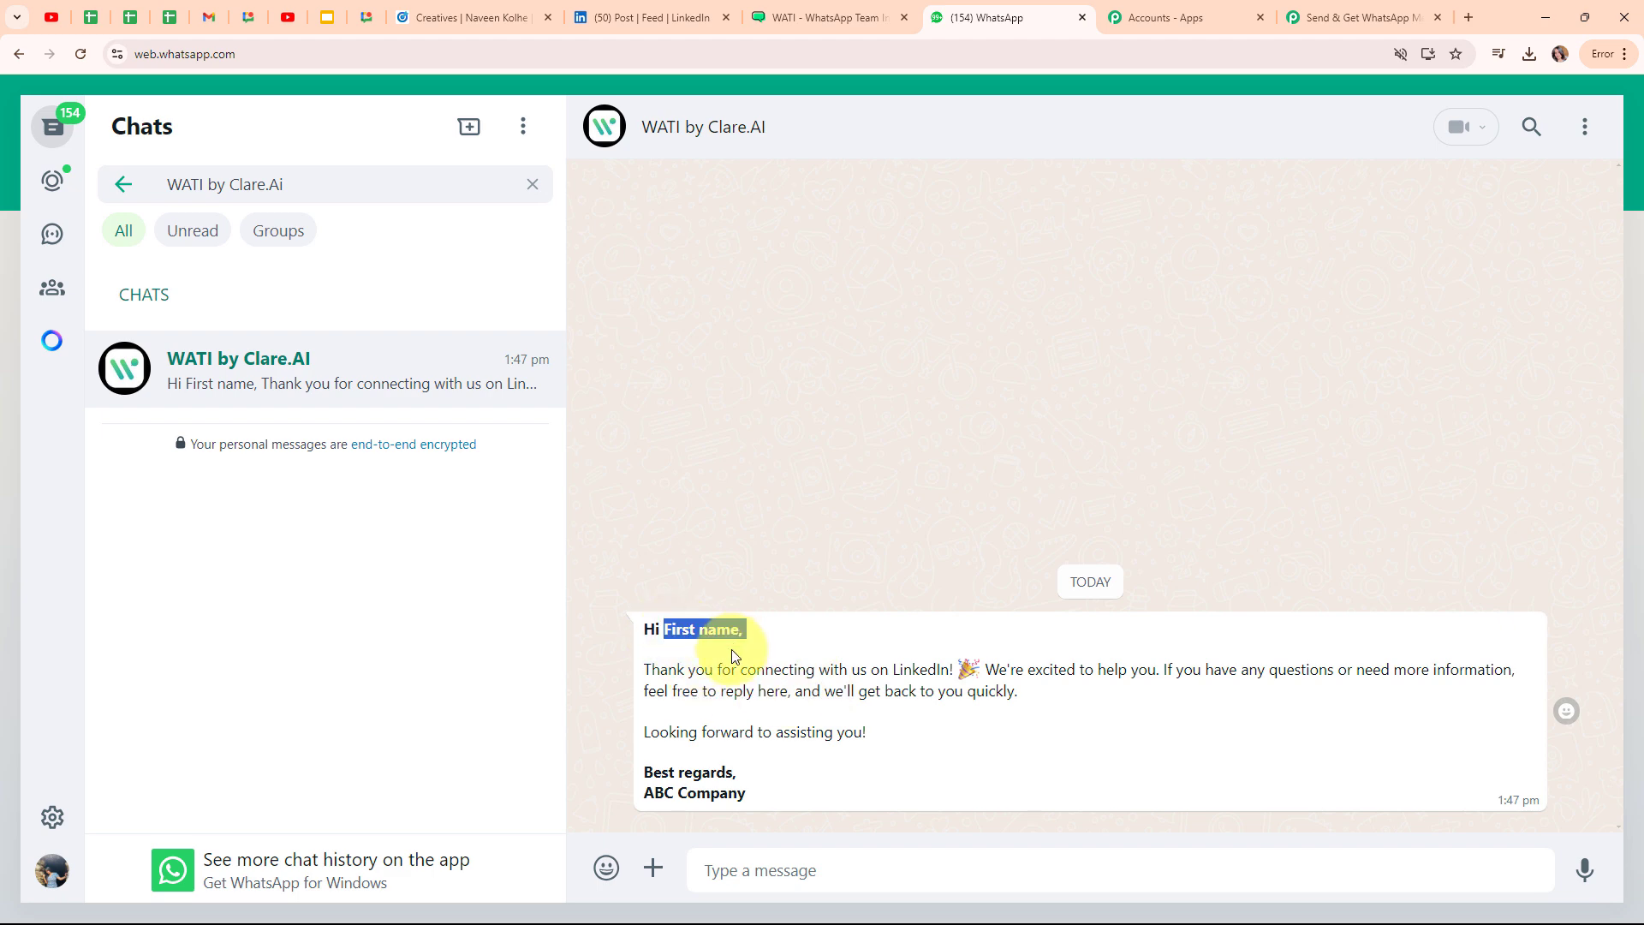
left_click(710, 658)
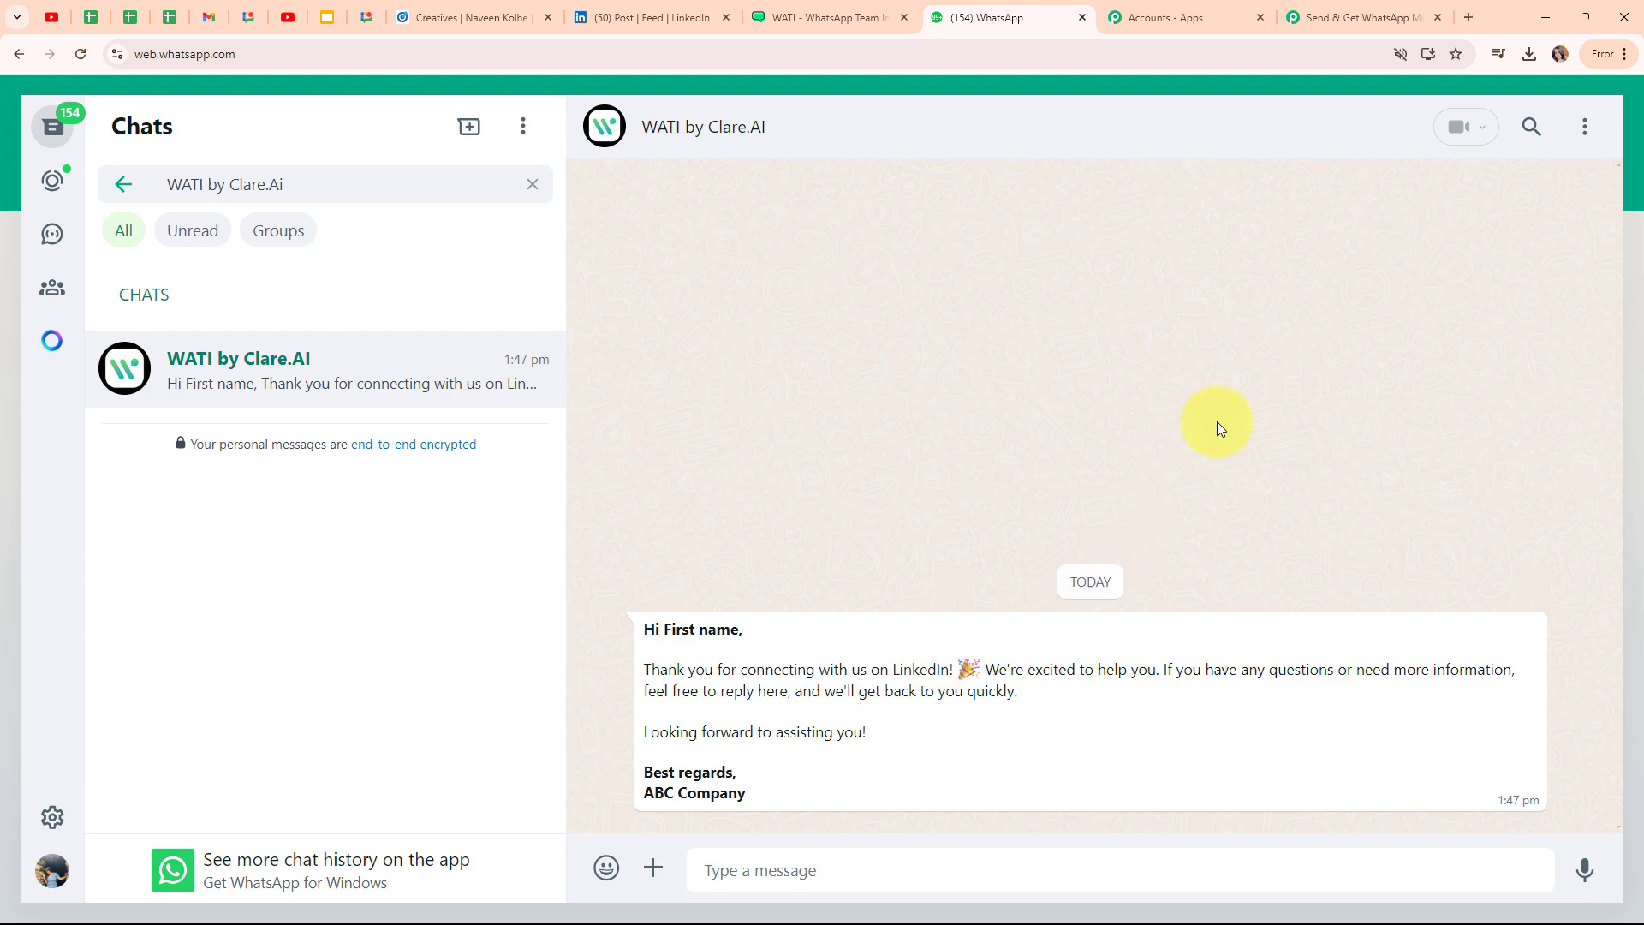
left_click(1375, 7)
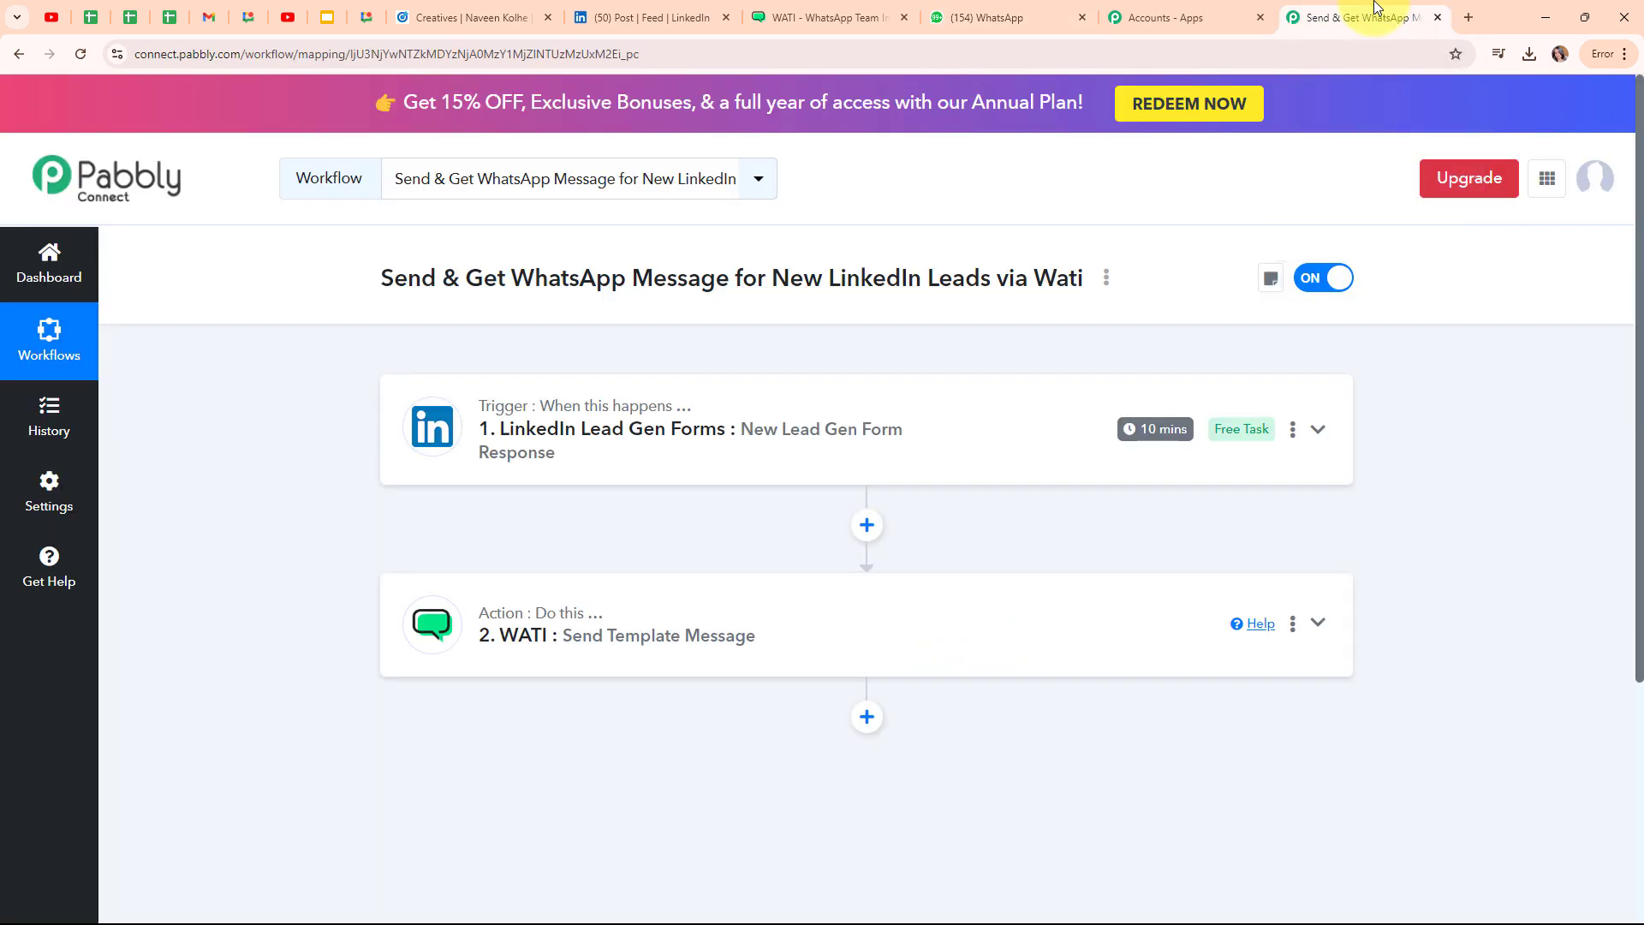
Add a new WATI Send Template Message action step below the first WATI step.
scroll(919, 527, "down", 3)
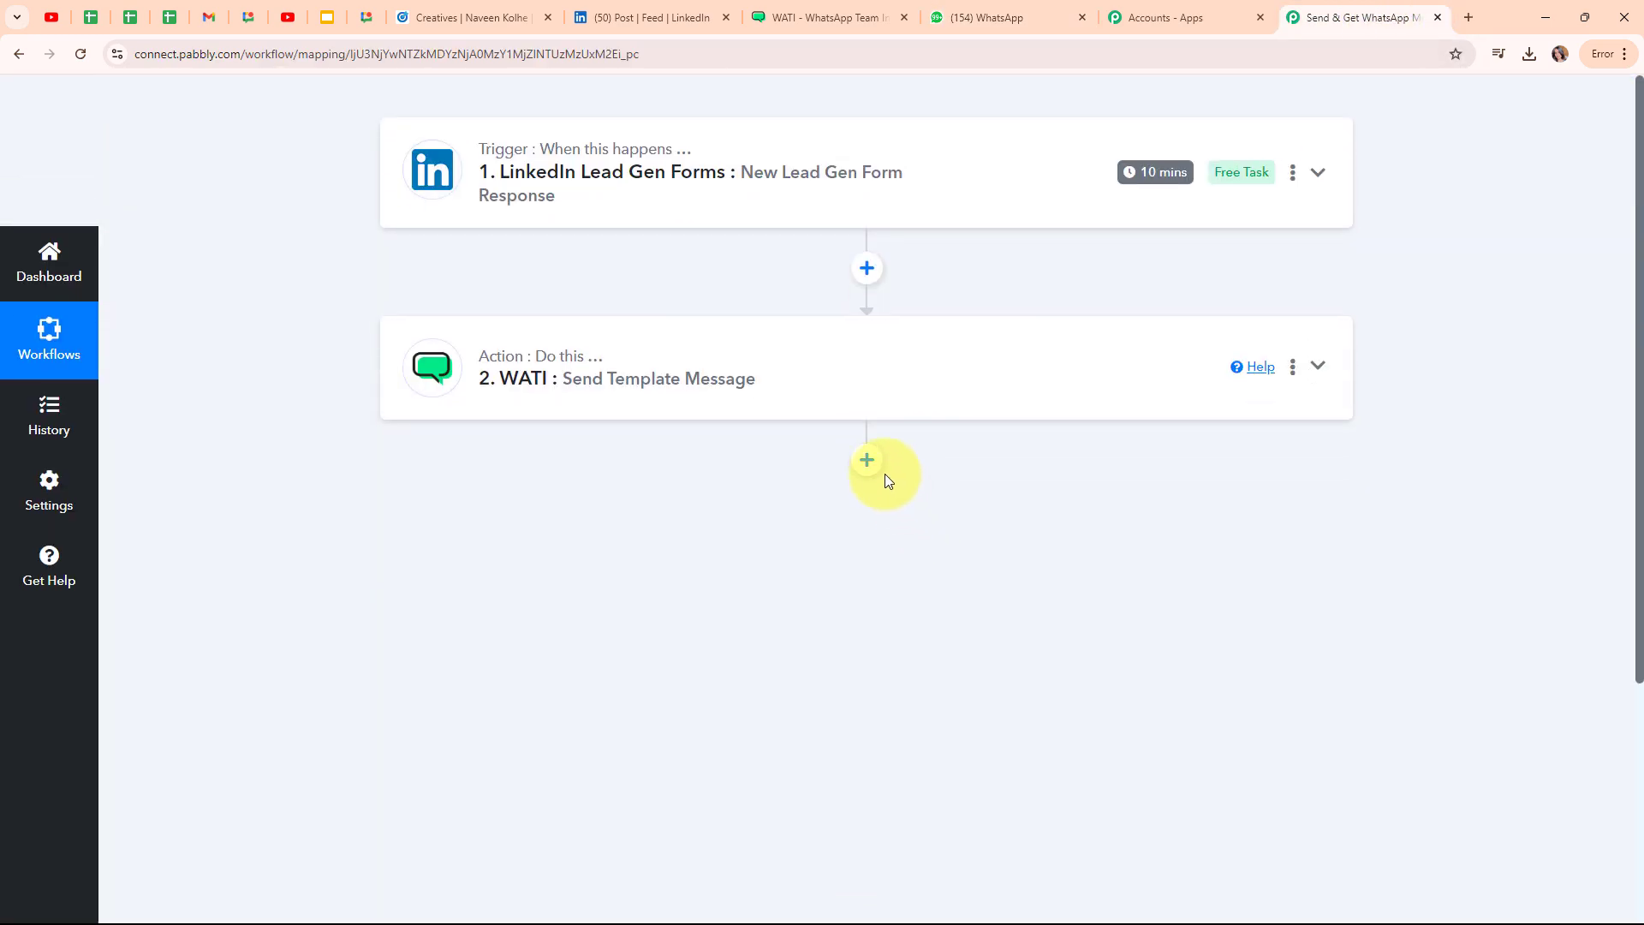
left_click(870, 461)
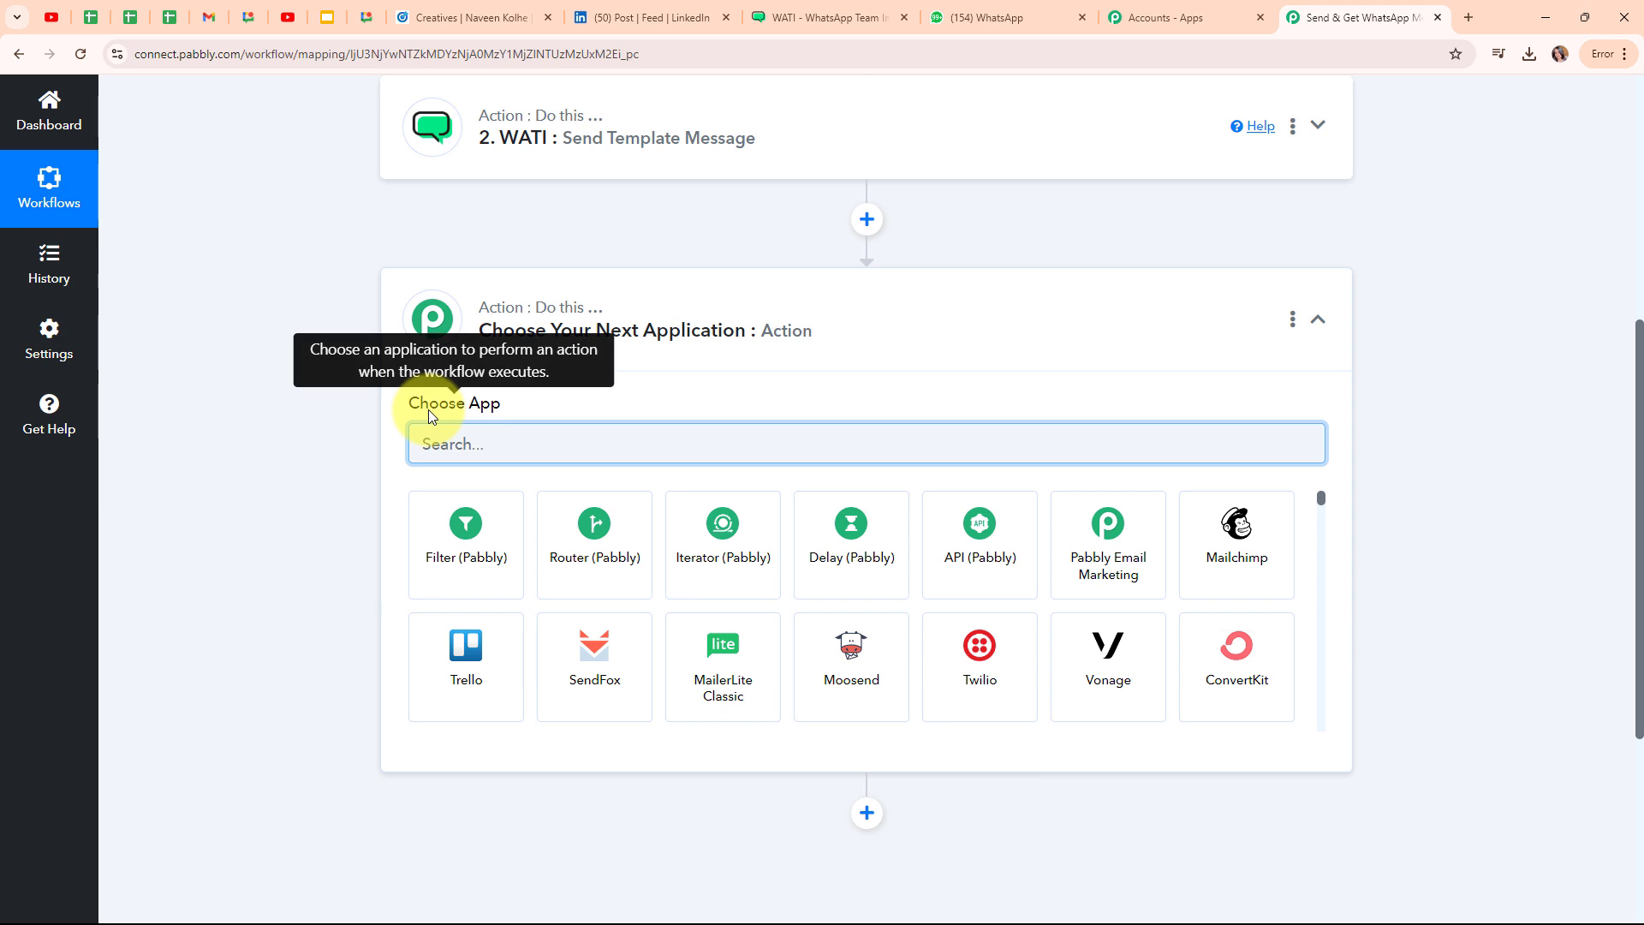
type("WATI")
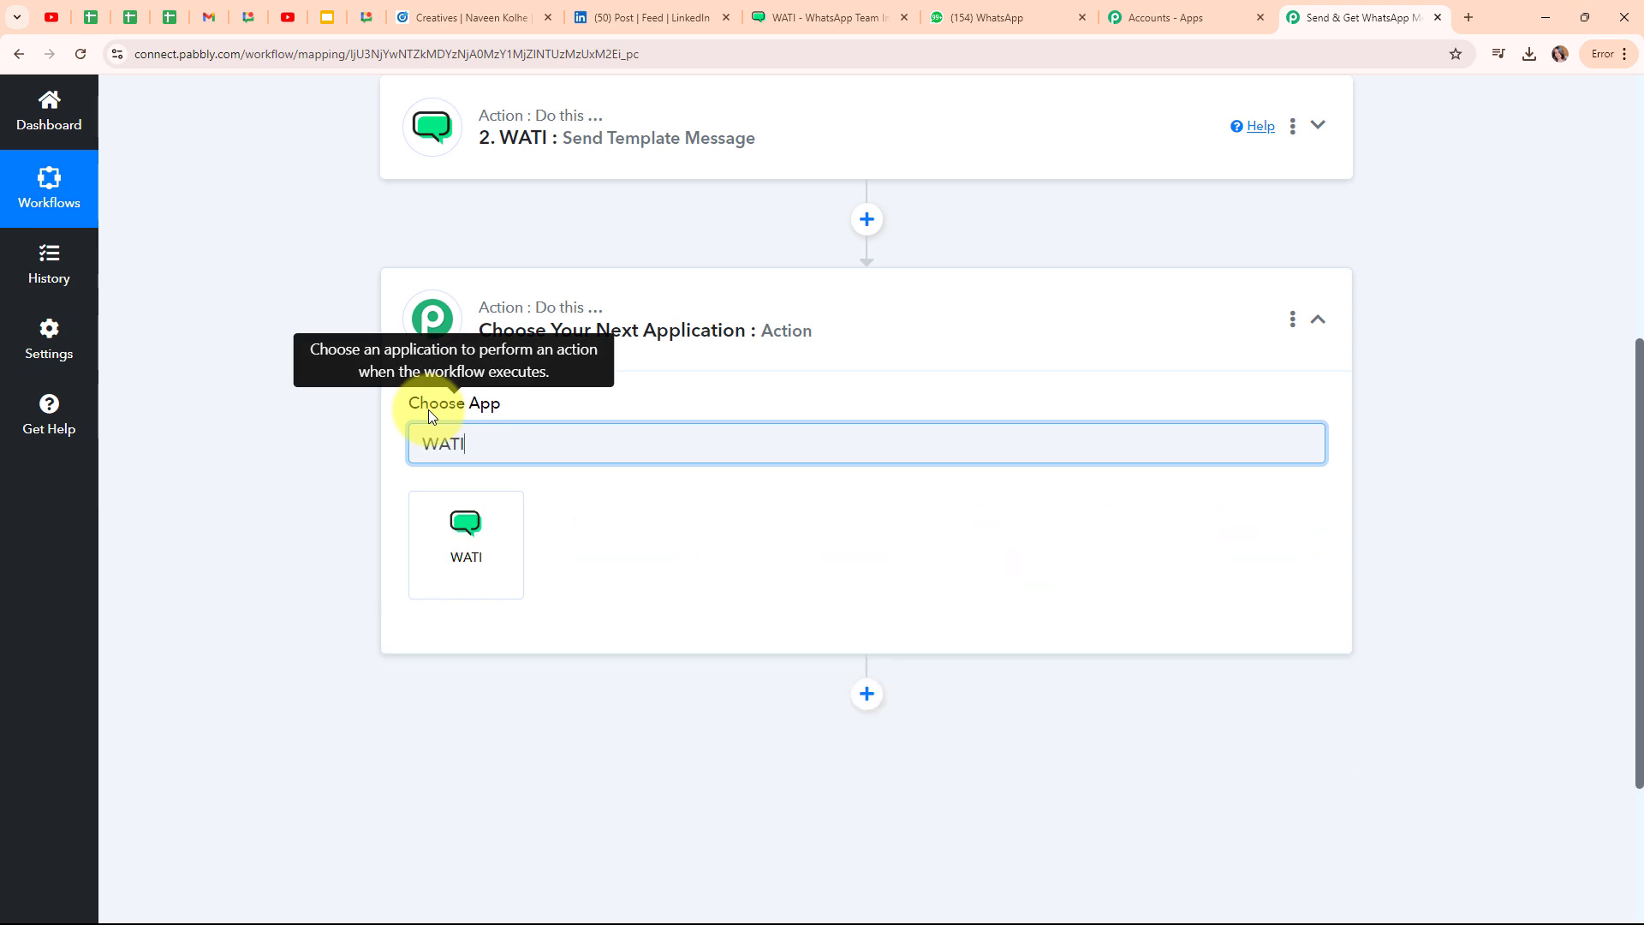
left_click(454, 553)
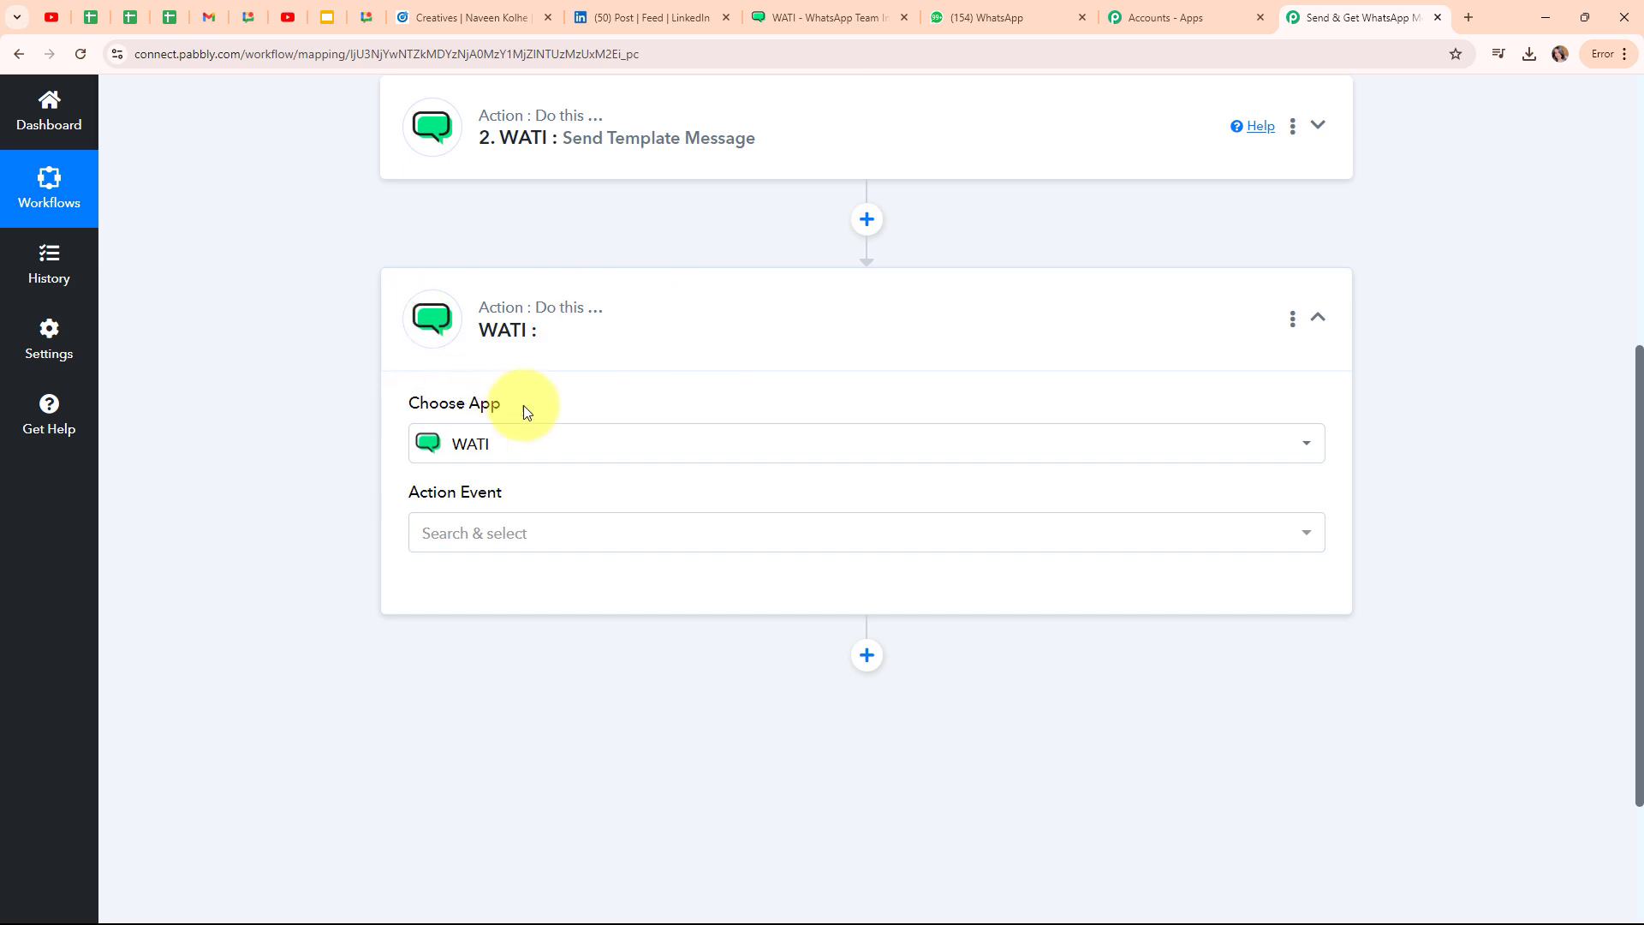
left_click(505, 557)
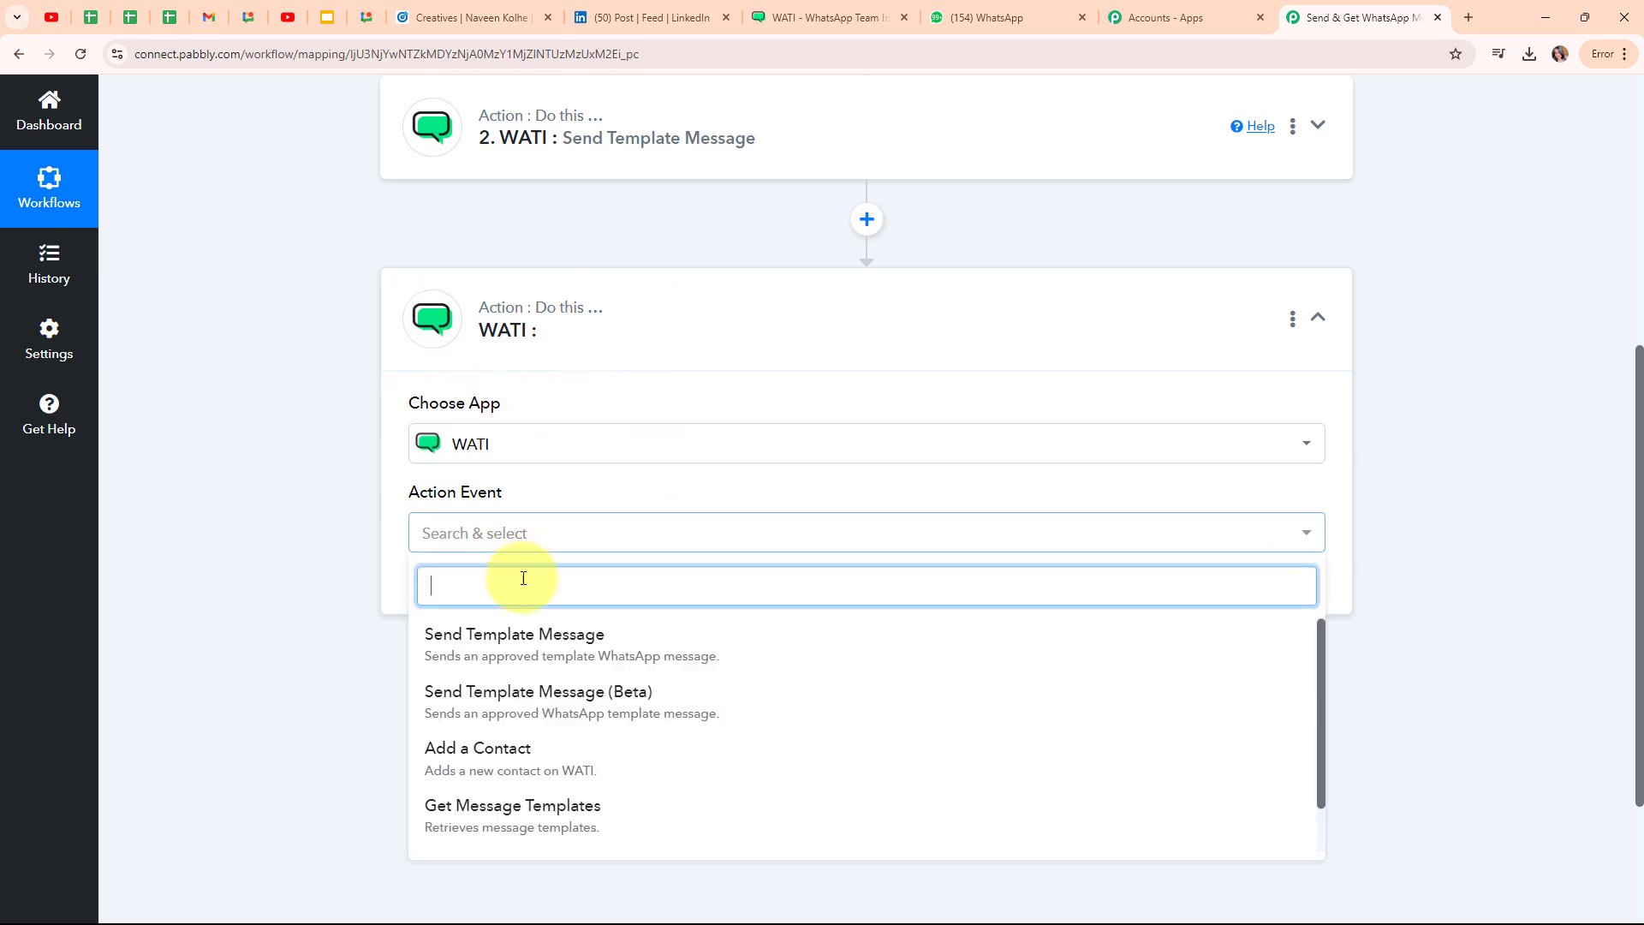
left_click(550, 658)
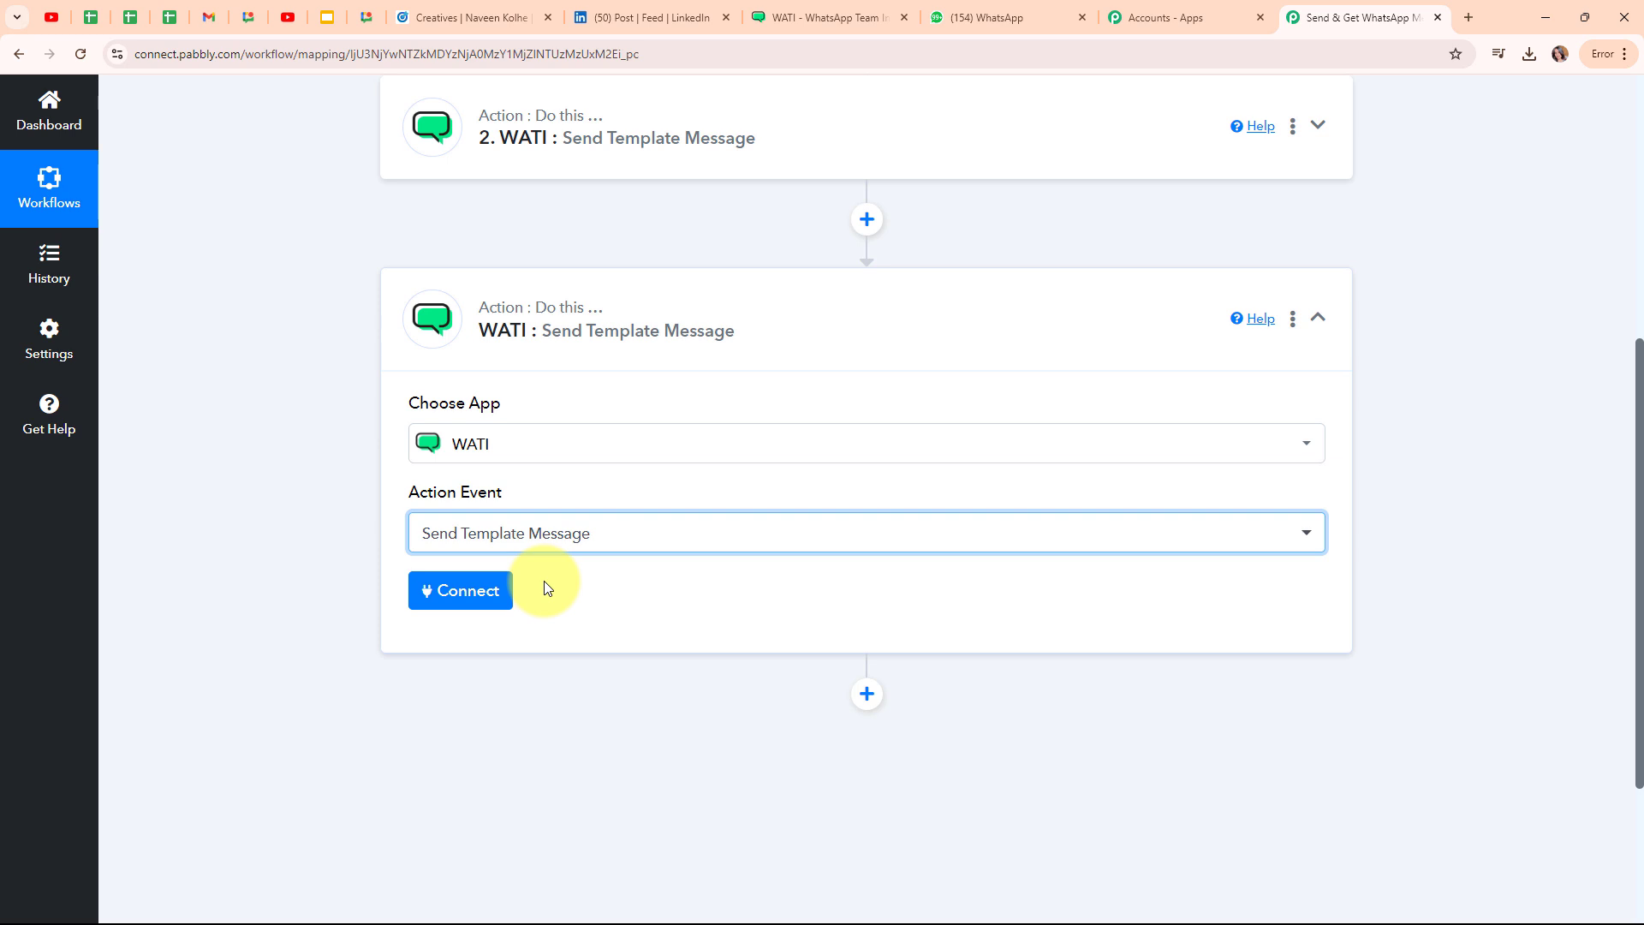
Link the new step to the existing WATI connection and save it.
scroll(959, 479, "up", 4)
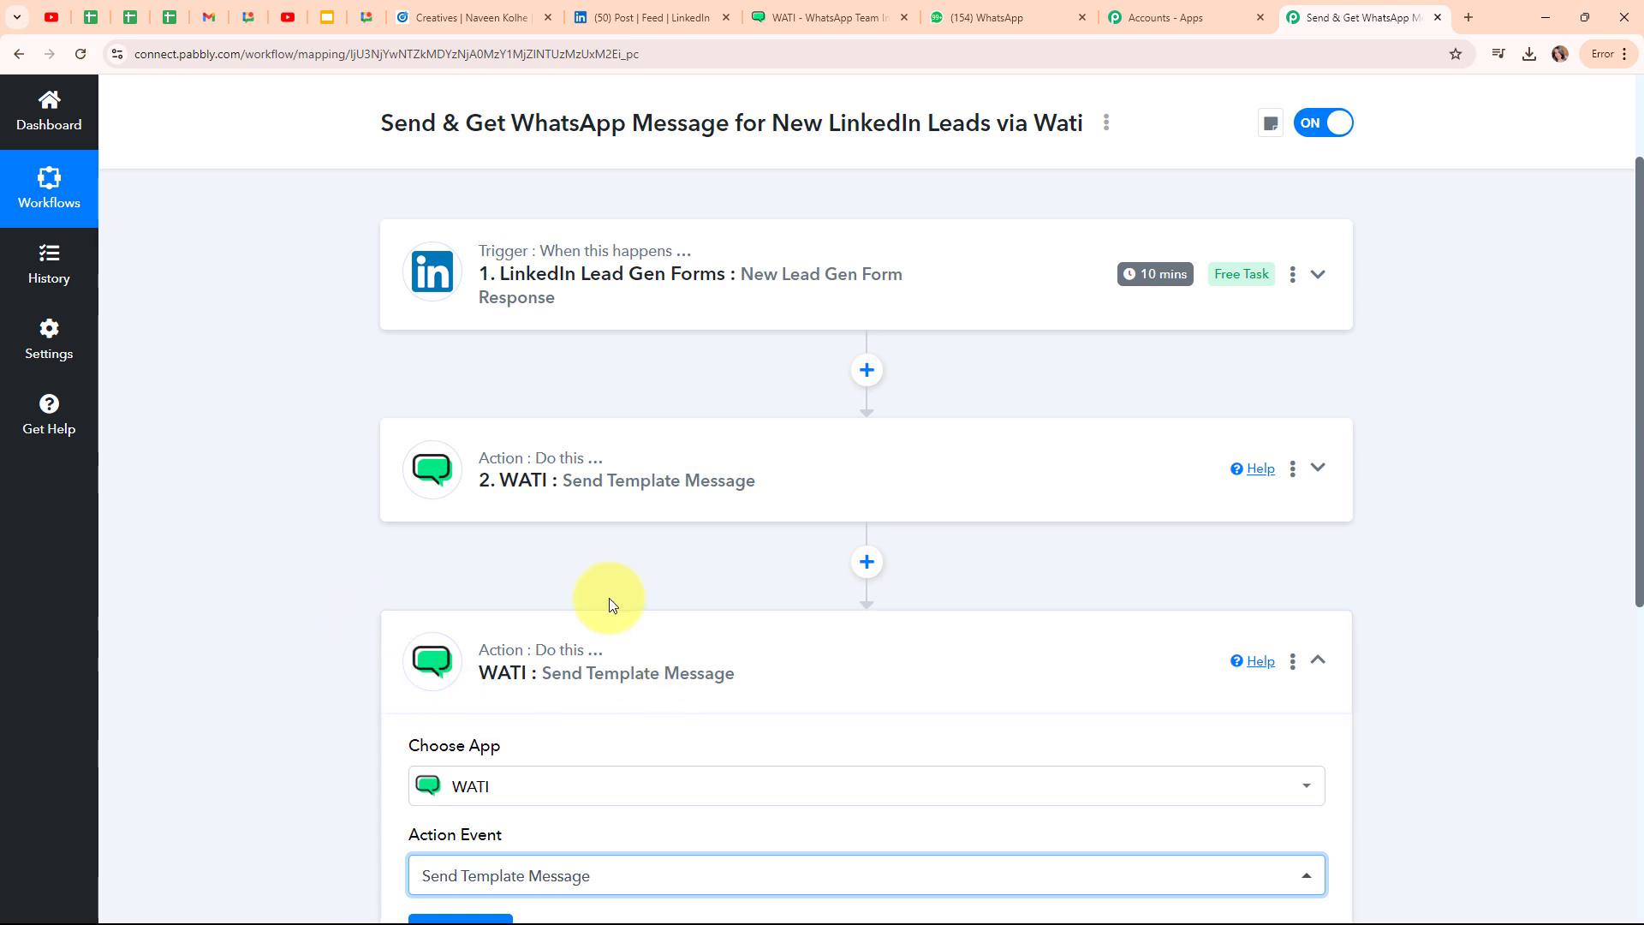
scroll(983, 661, "down", 4)
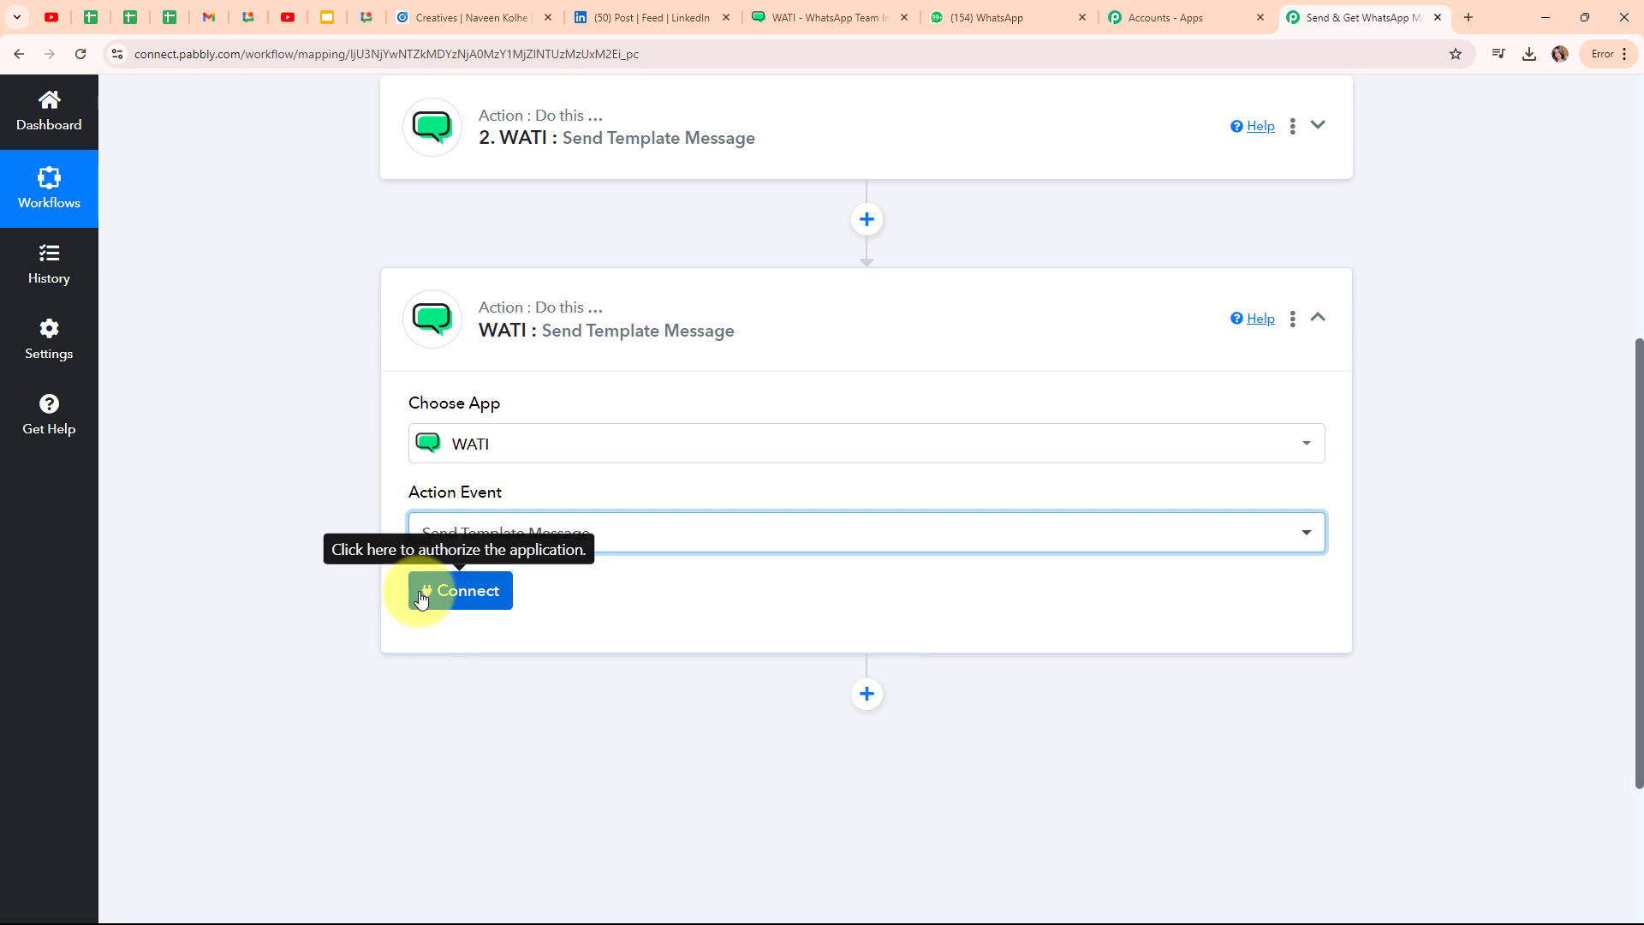
left_click(421, 596)
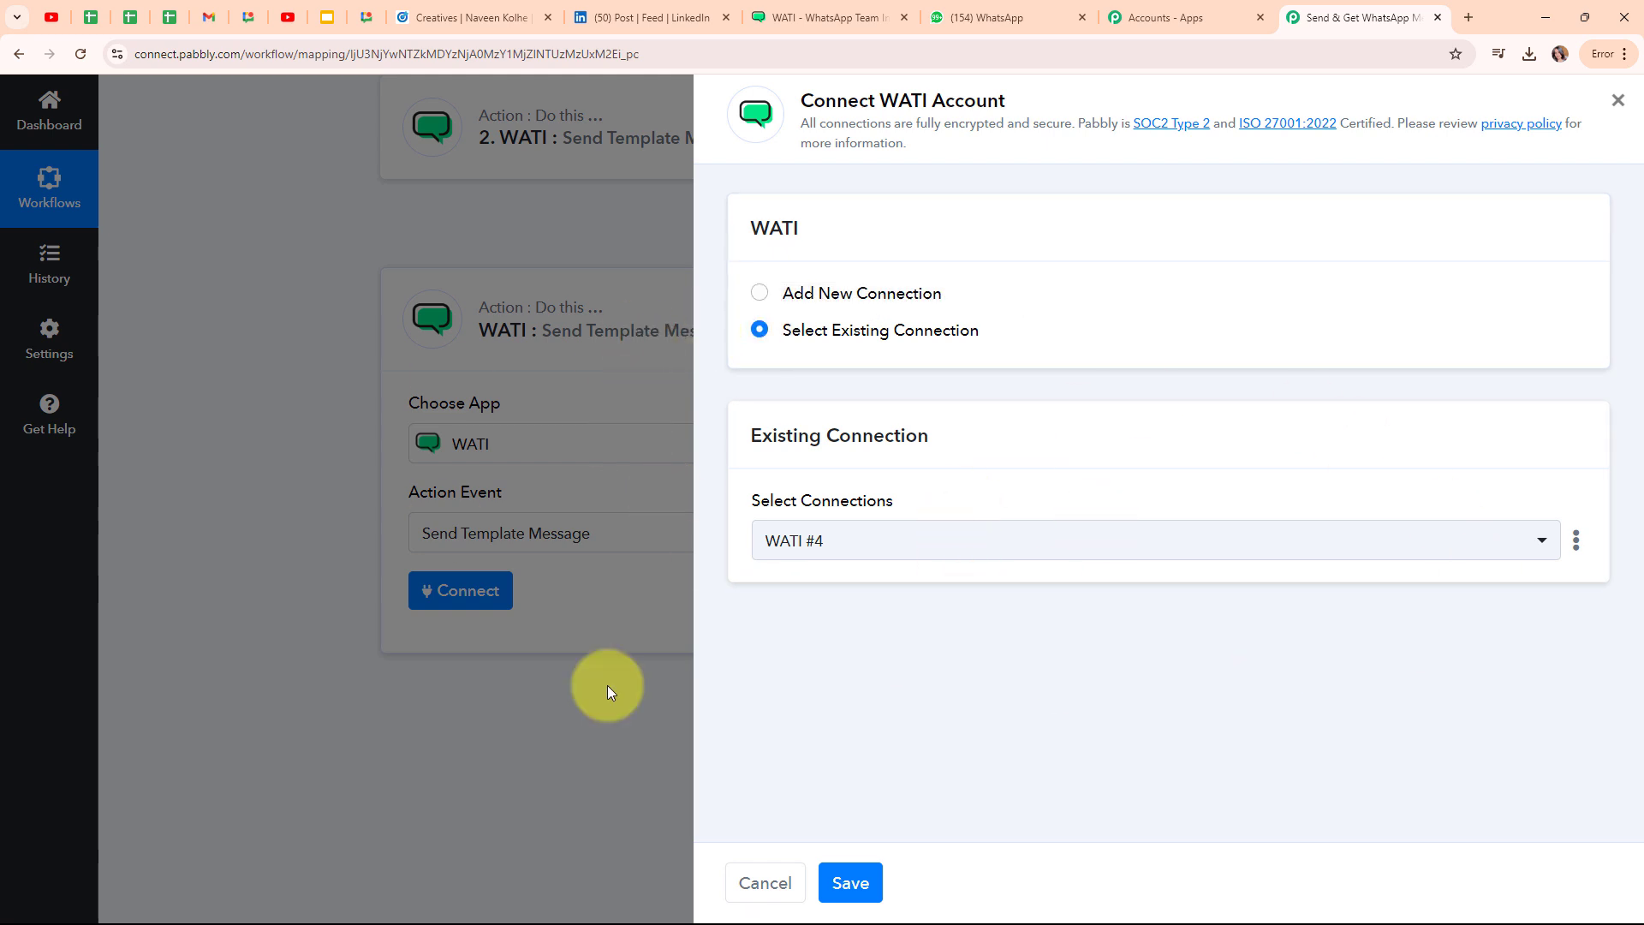
left_click(867, 885)
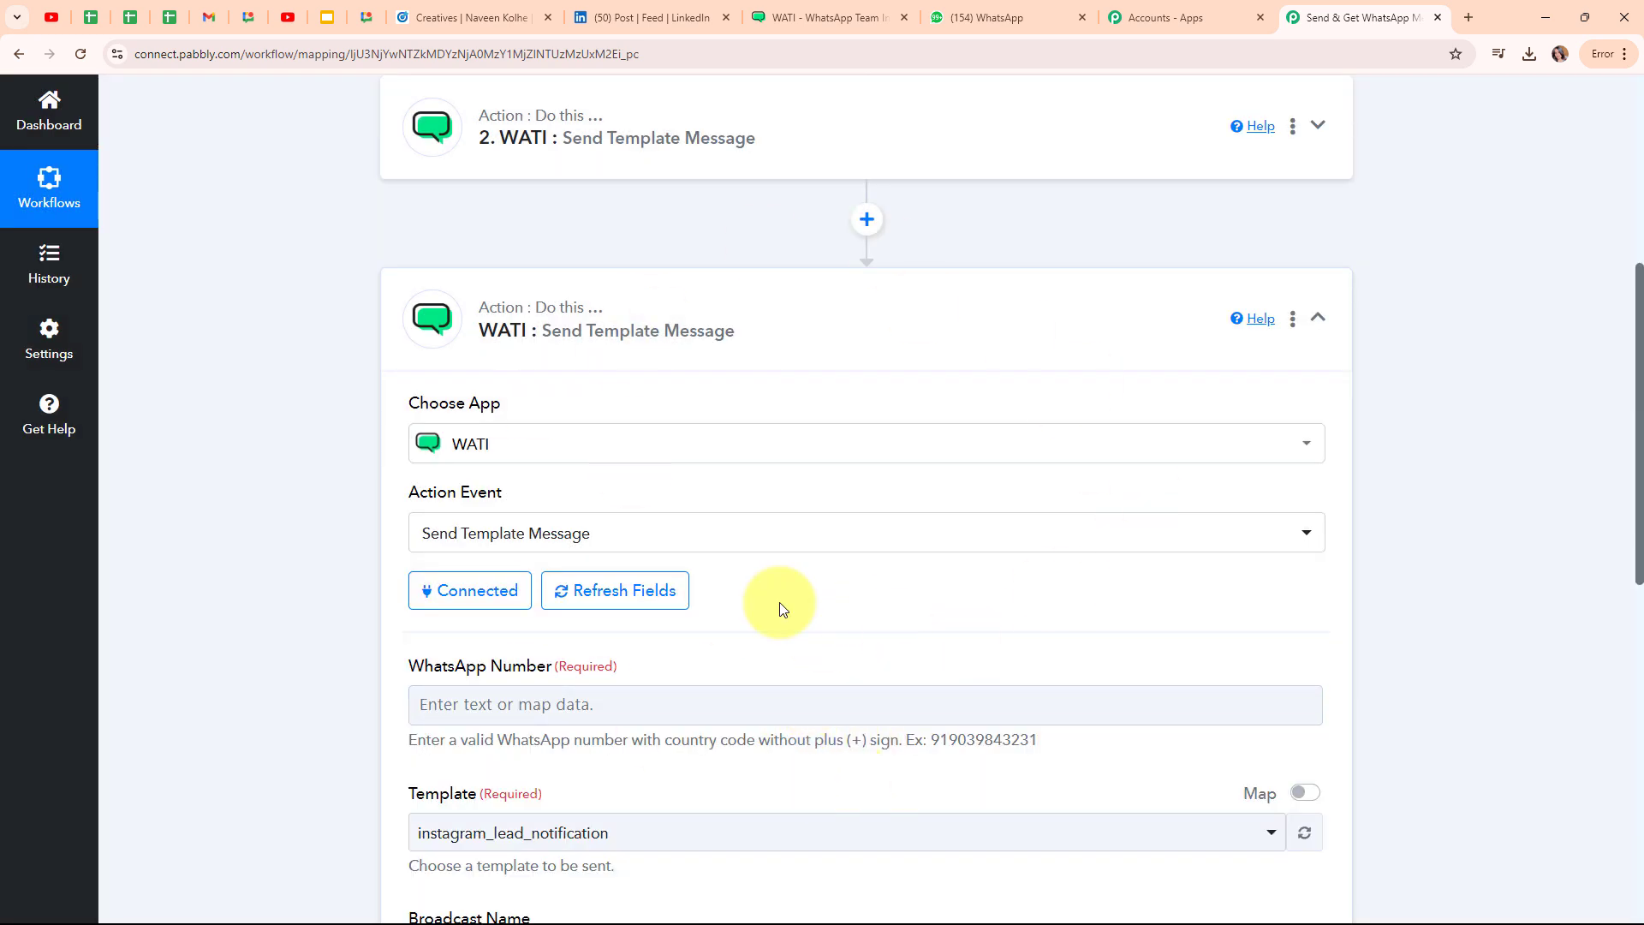
scroll(983, 572, "down", 5)
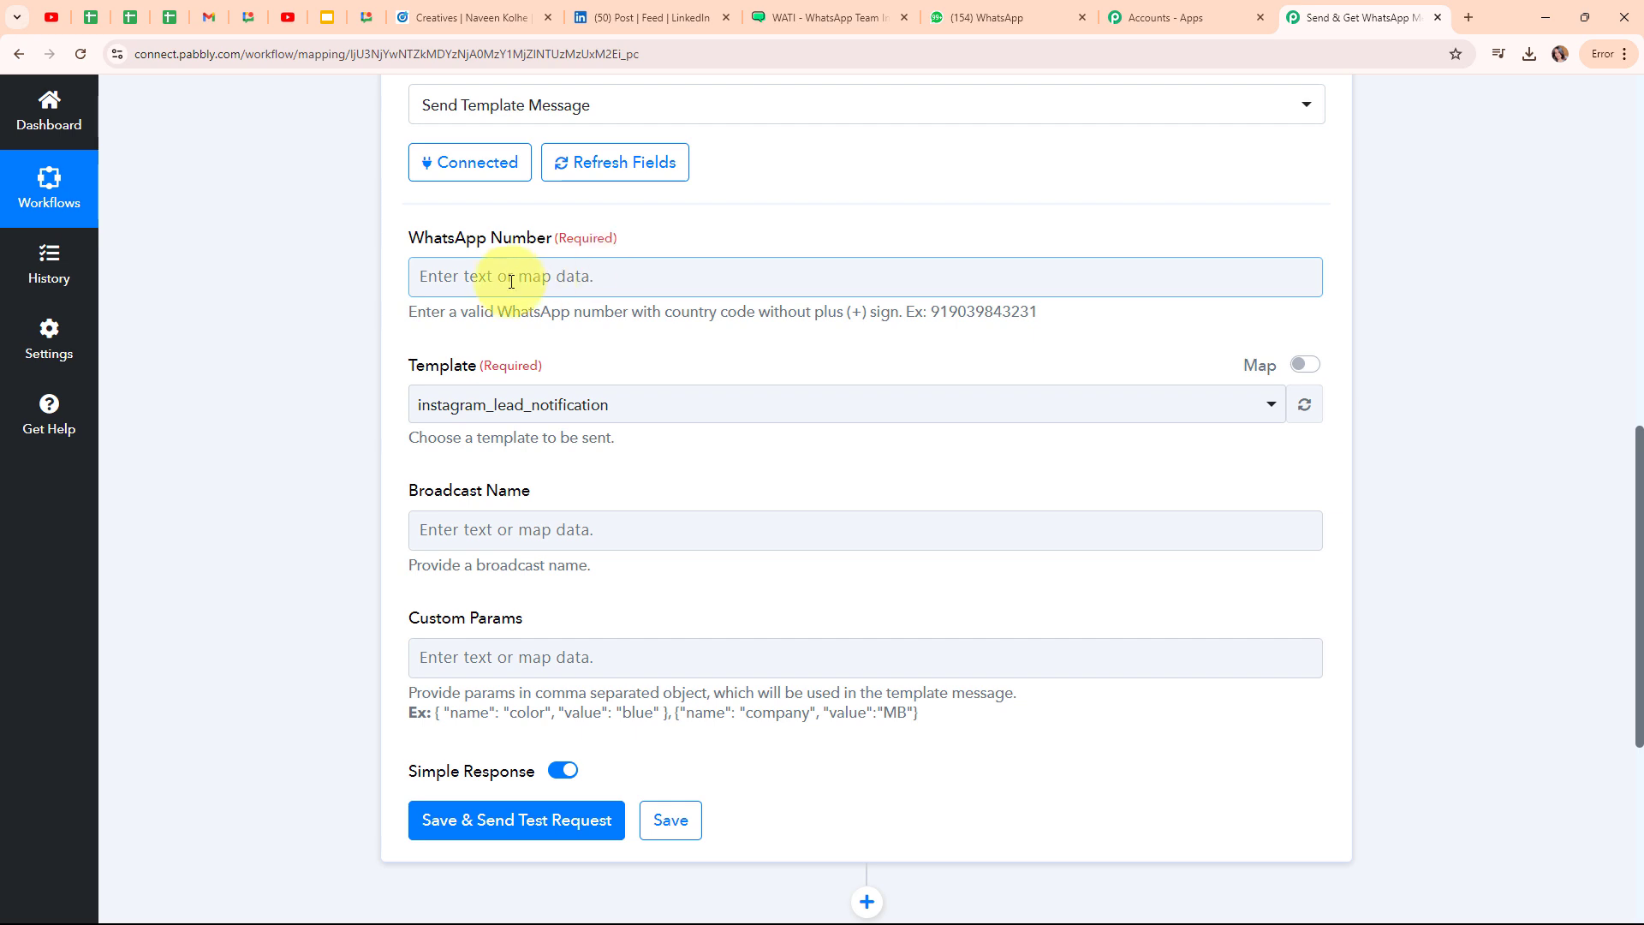
Paste the test phone number into the third step's WhatsApp Number field and return to the WATI templates list.
left_click(447, 283)
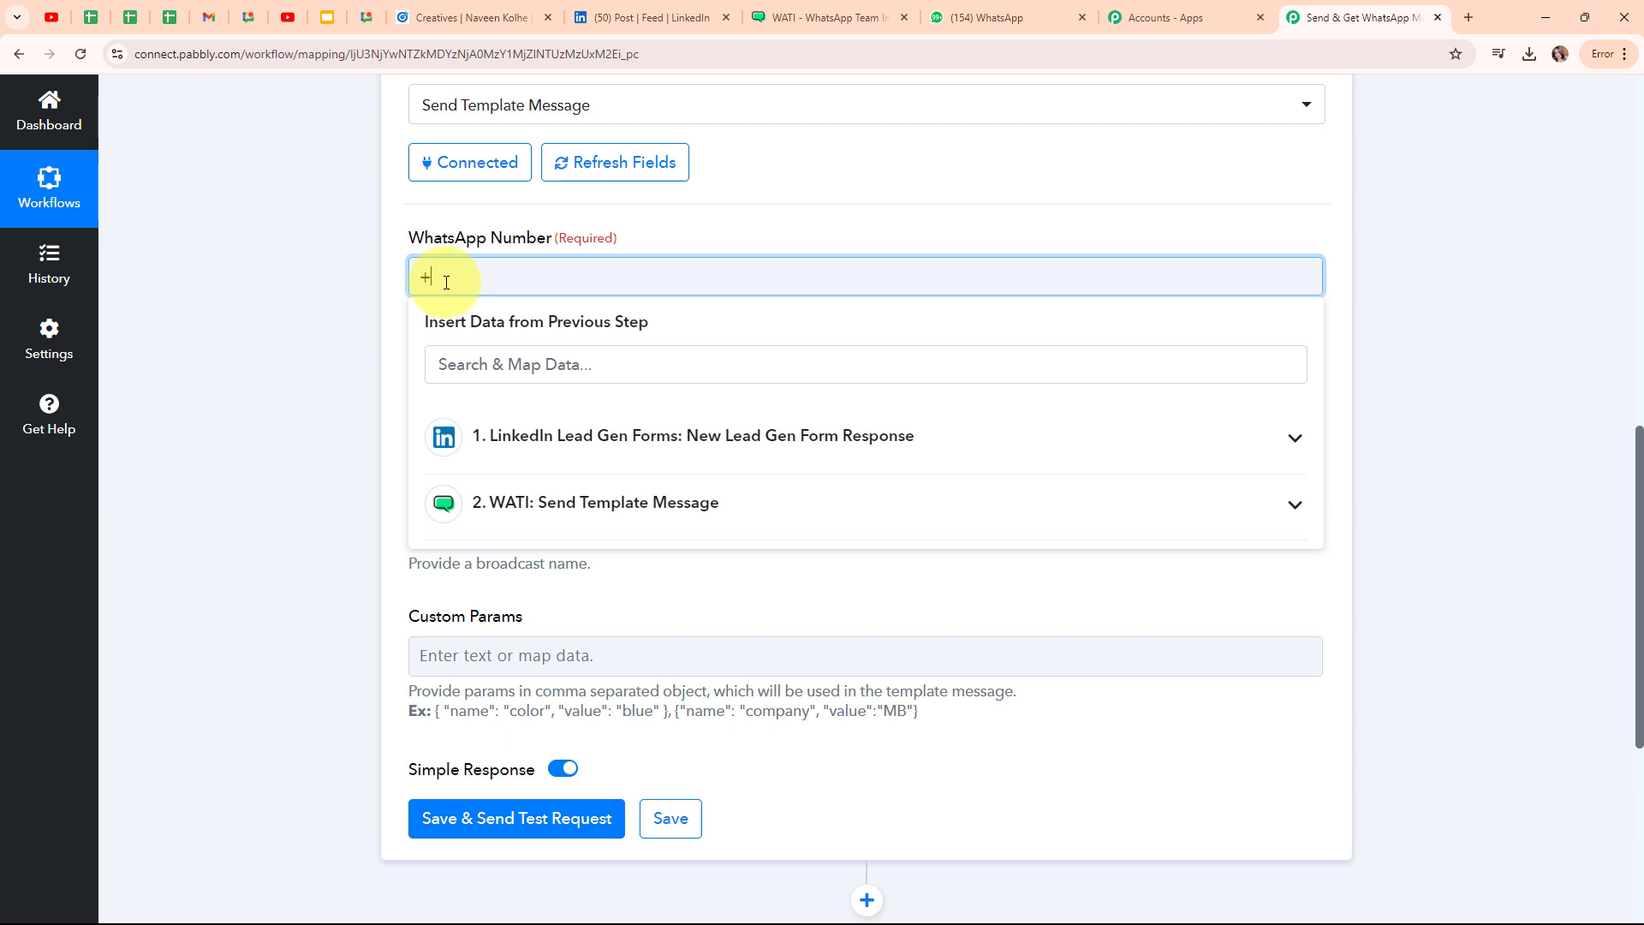
key("ctrl+v")
left_click(239, 275)
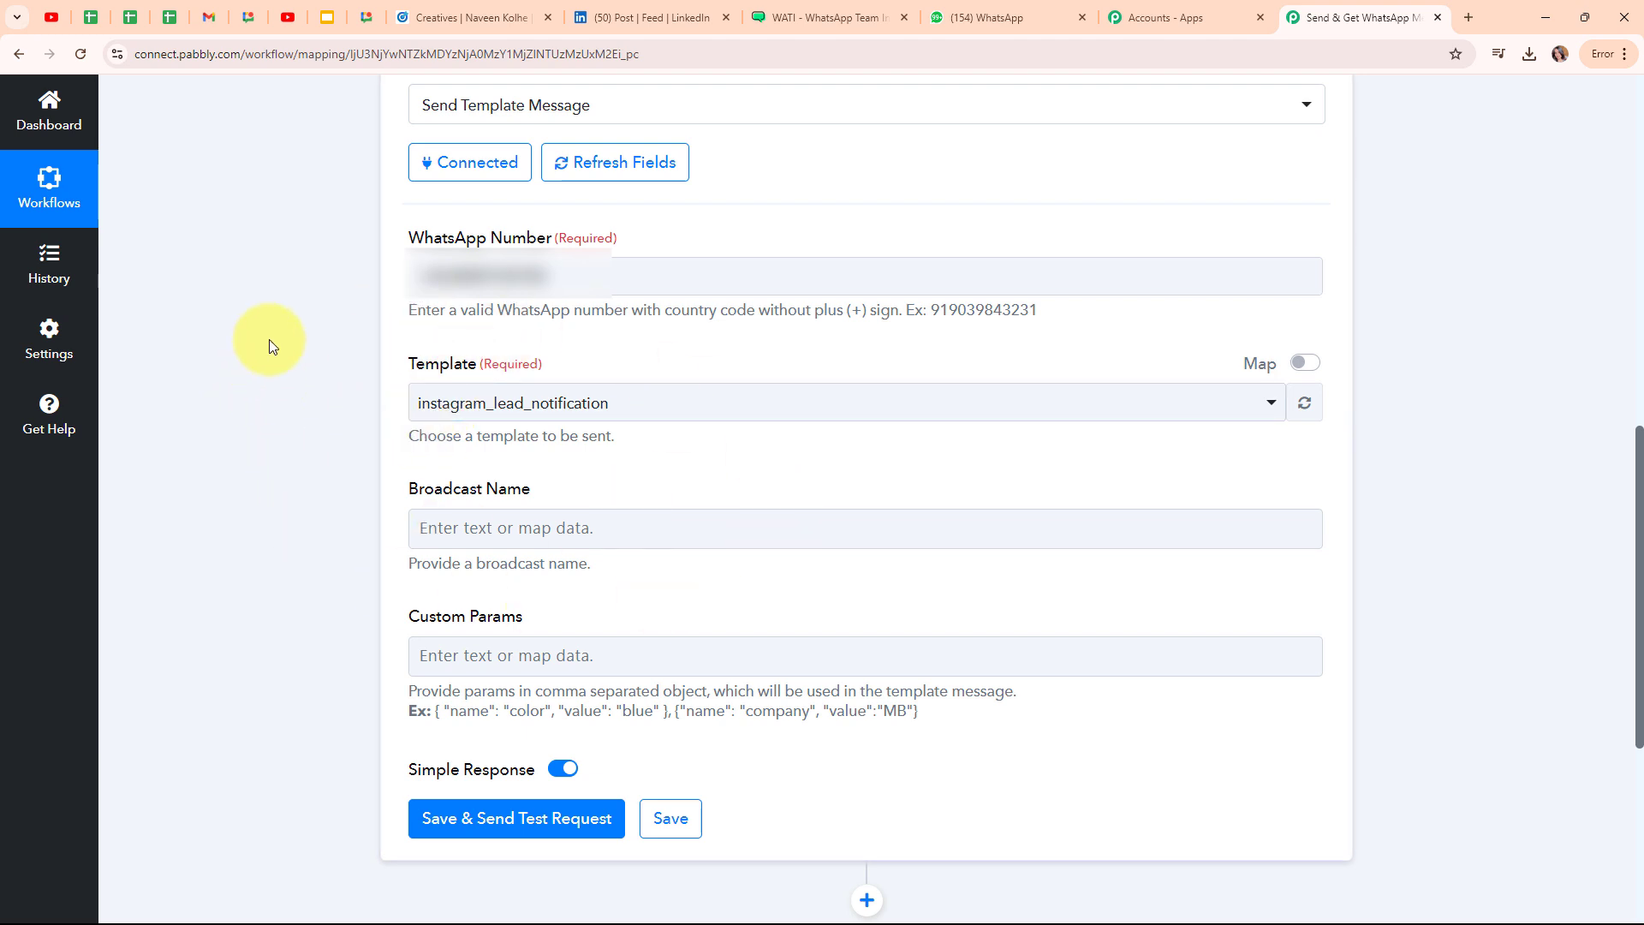
left_click(791, 11)
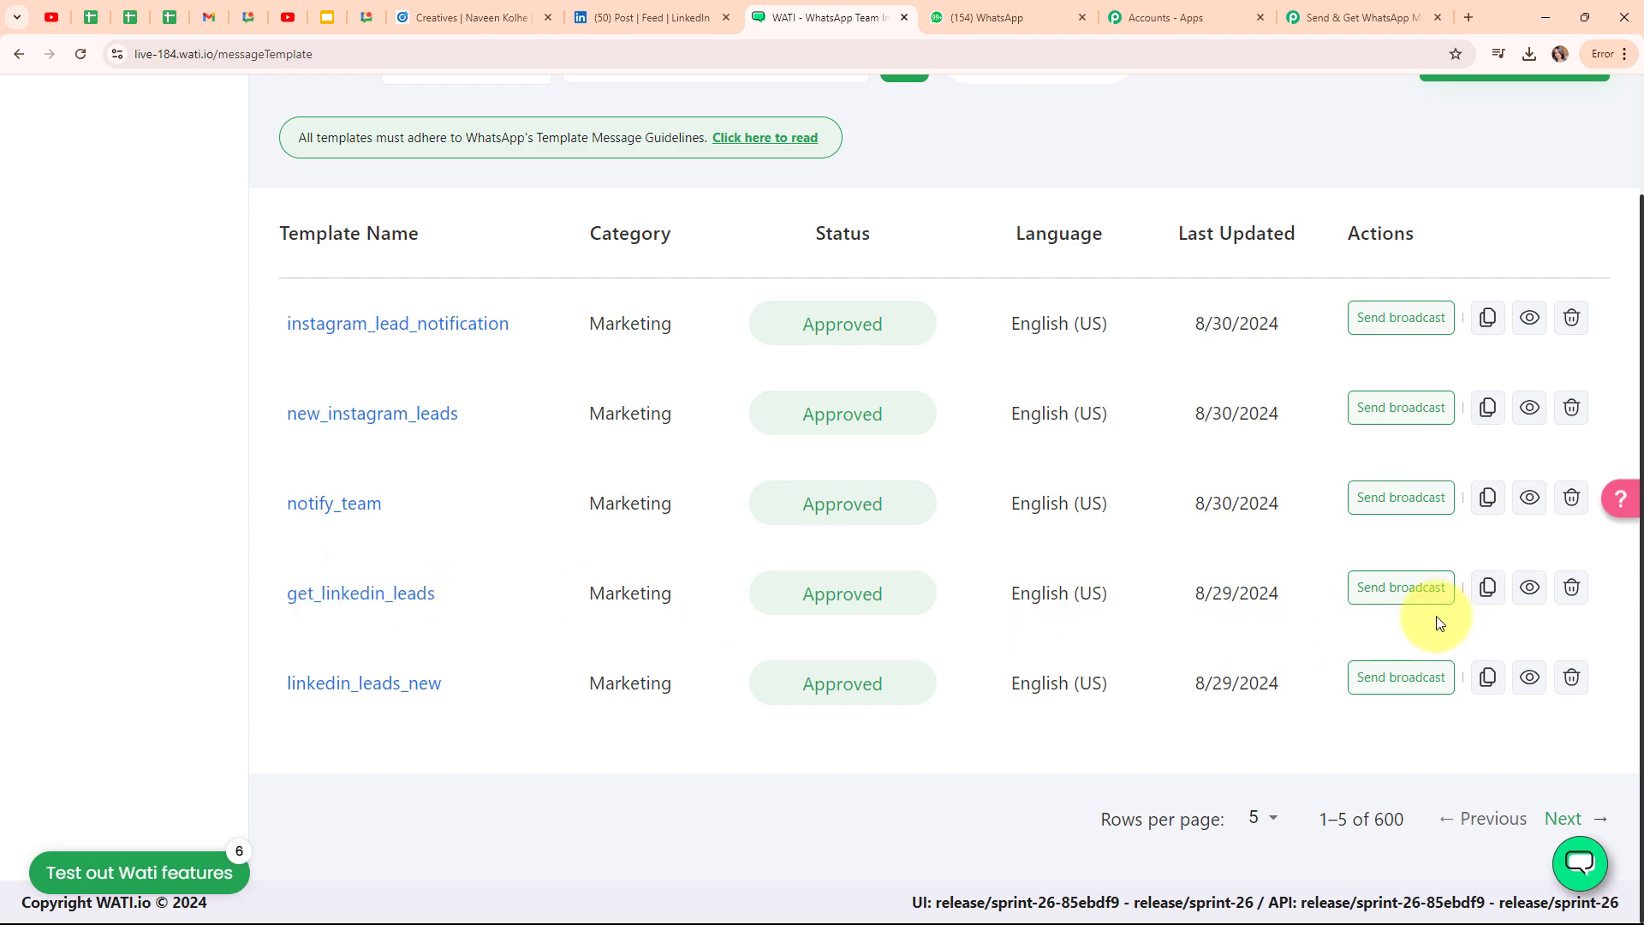
View the get_linkedin_leads template body with its {{name}}, {{email}} and {{company}} variables.
left_click(1531, 598)
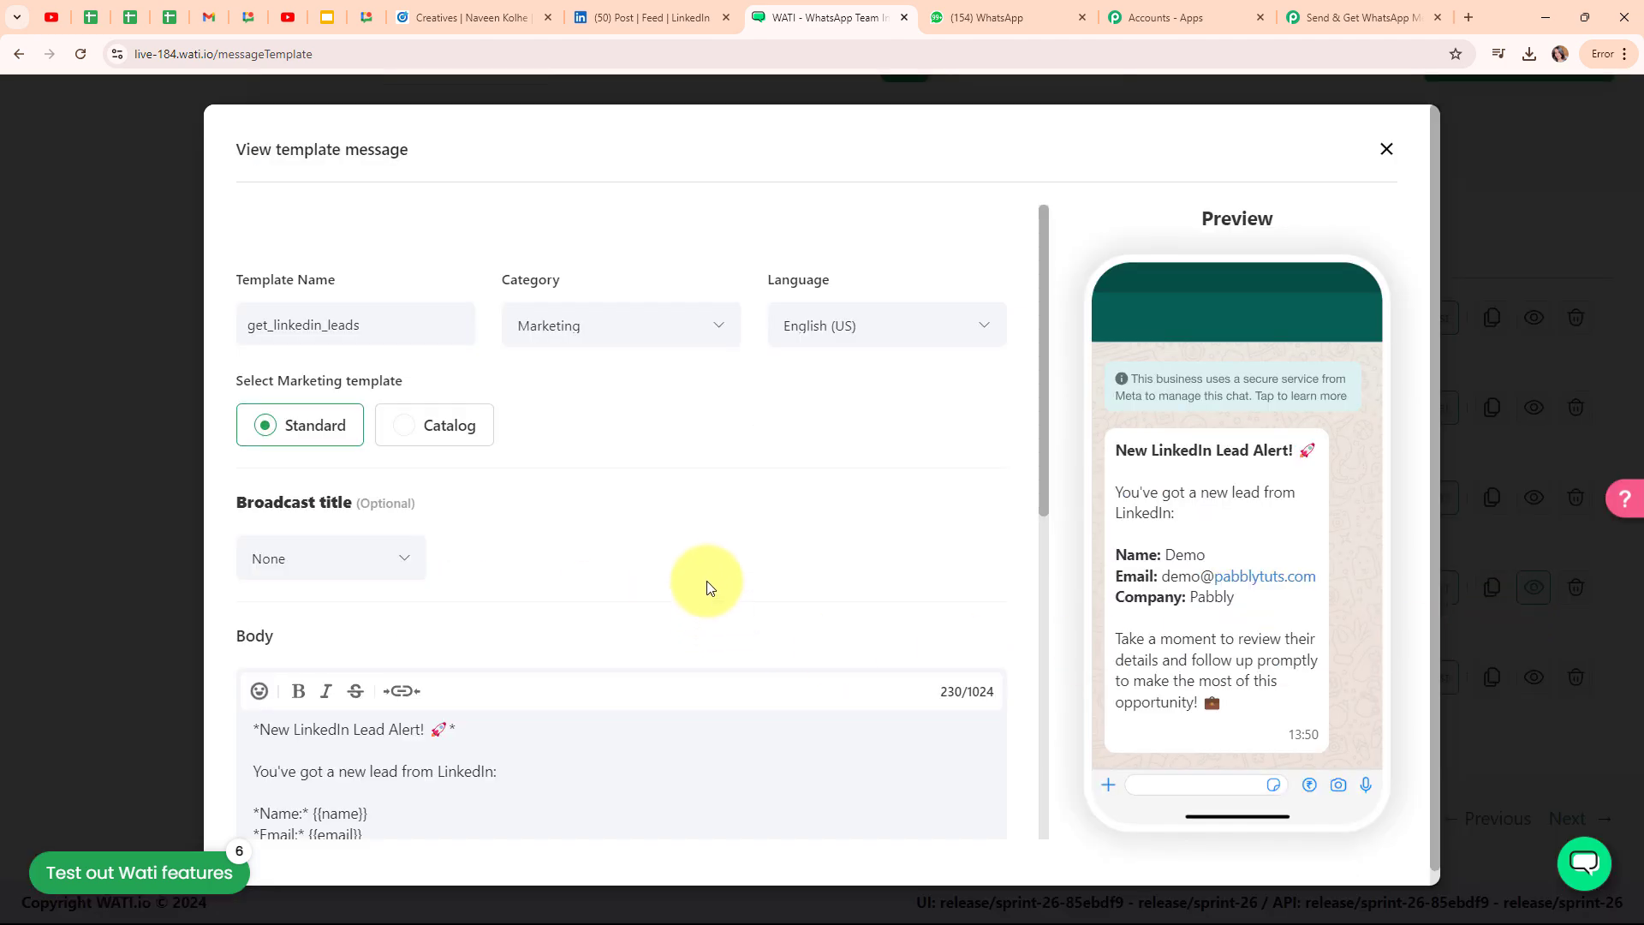
scroll(630, 531, "down", 5)
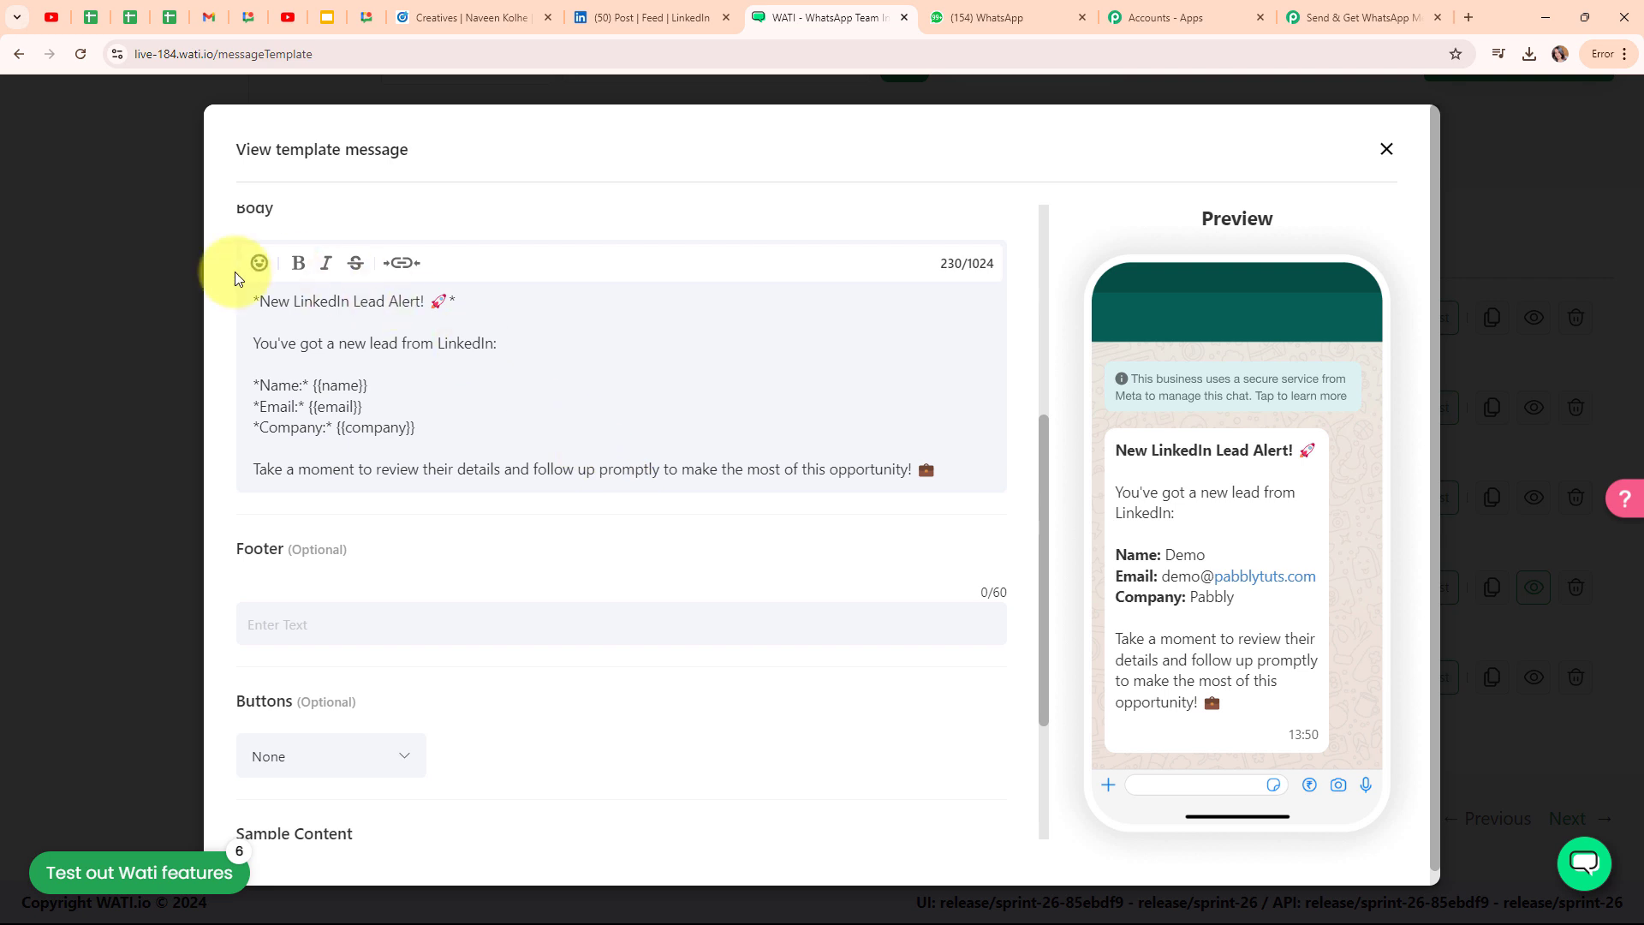
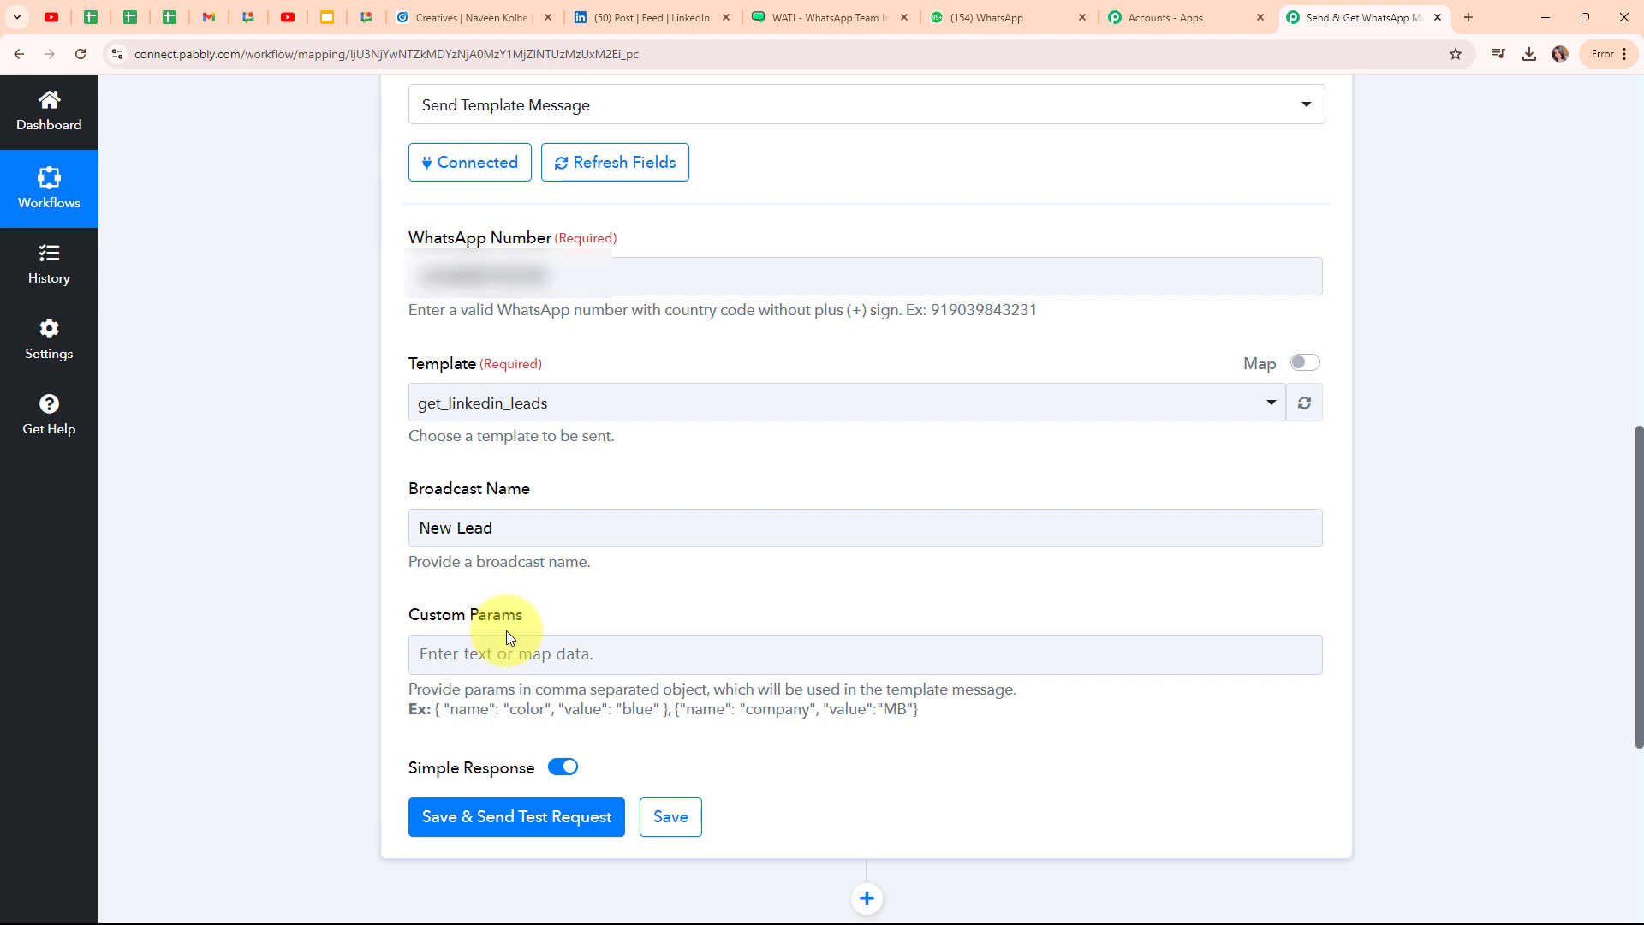
Paste the example object into Custom Params, rename 'color' to 'name', and clear the value 'blue'.
left_click(567, 653)
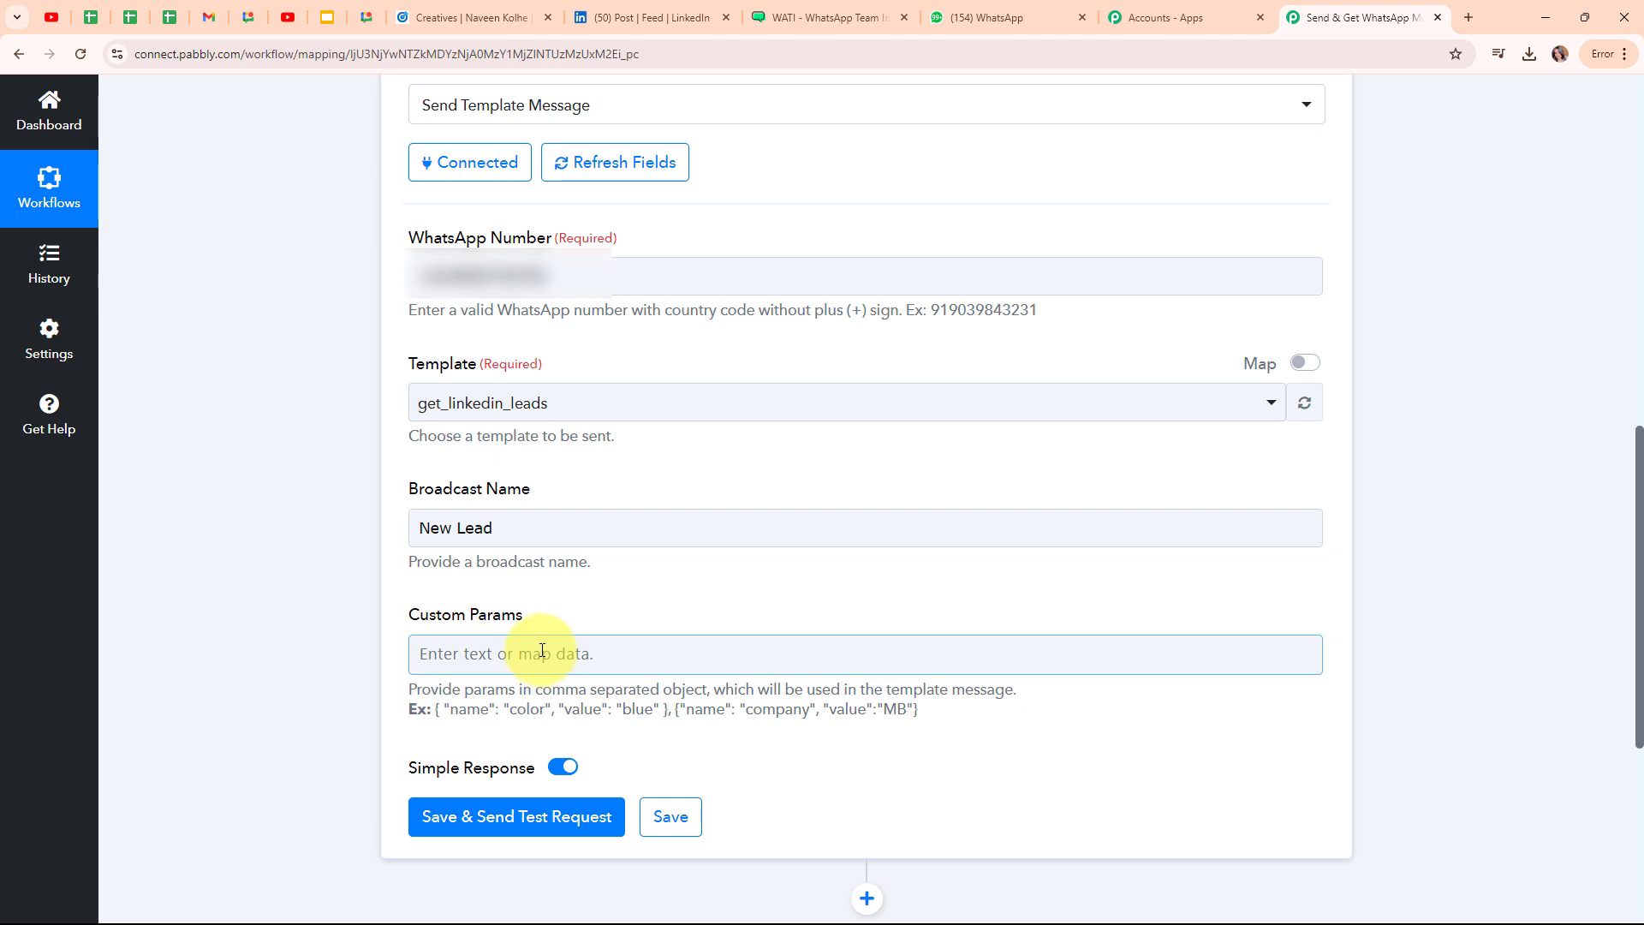
left_click_drag(436, 709, 660, 712)
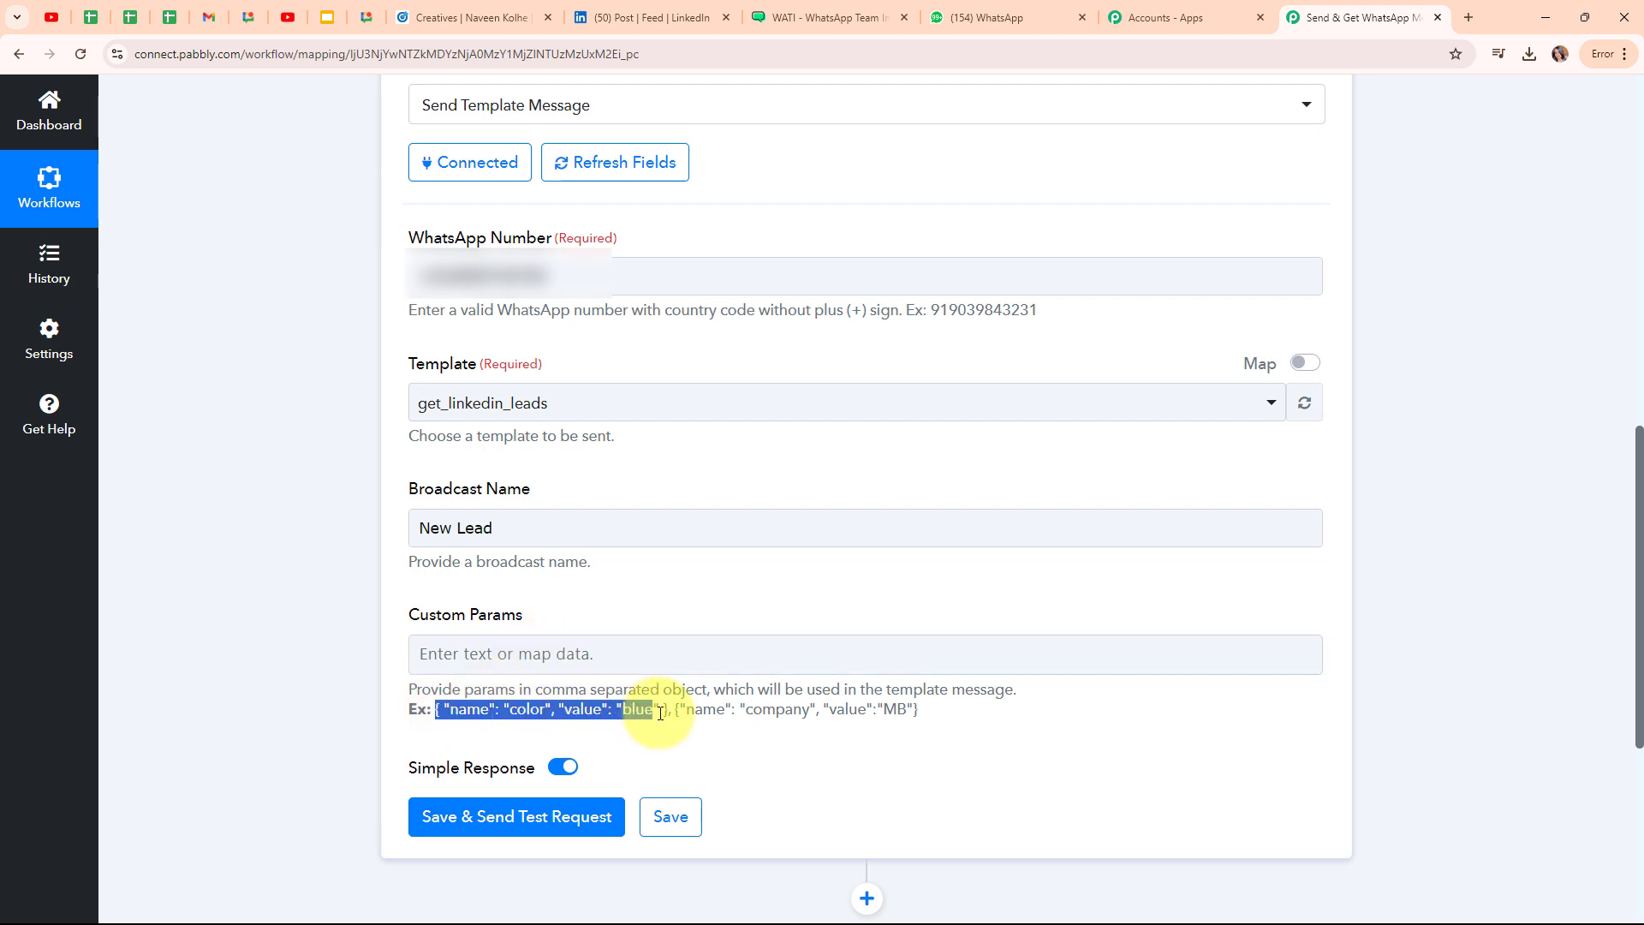
left_click(422, 657)
type("{ \"name\": \"color\", \"value\": \"blue\" }")
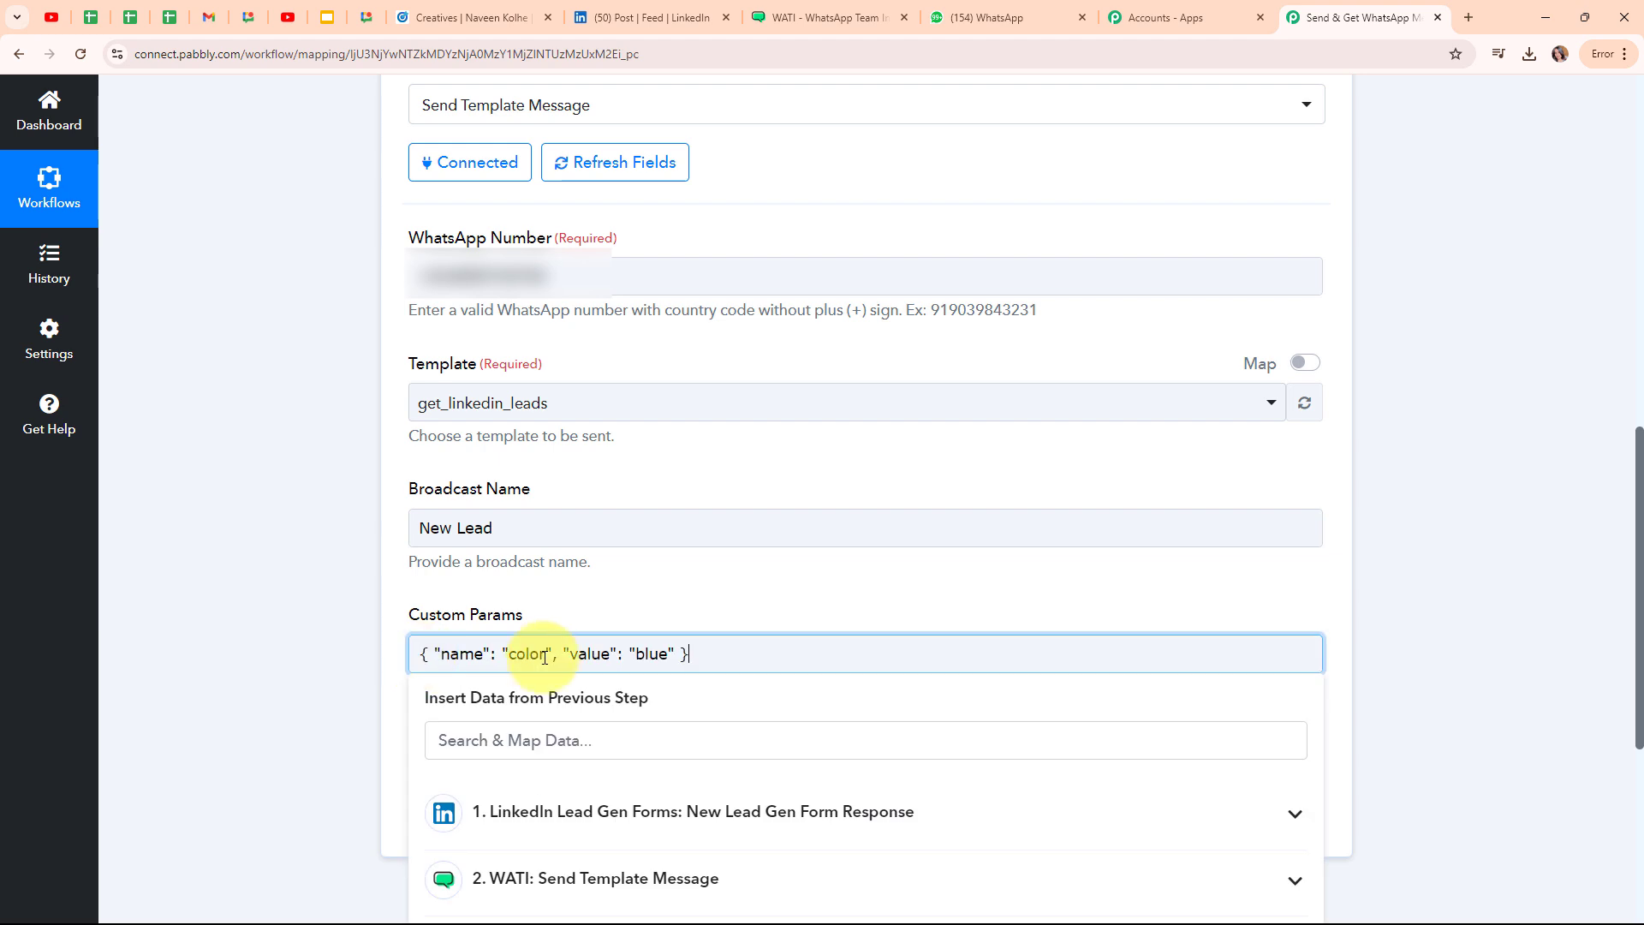
left_click_drag(545, 657, 512, 657)
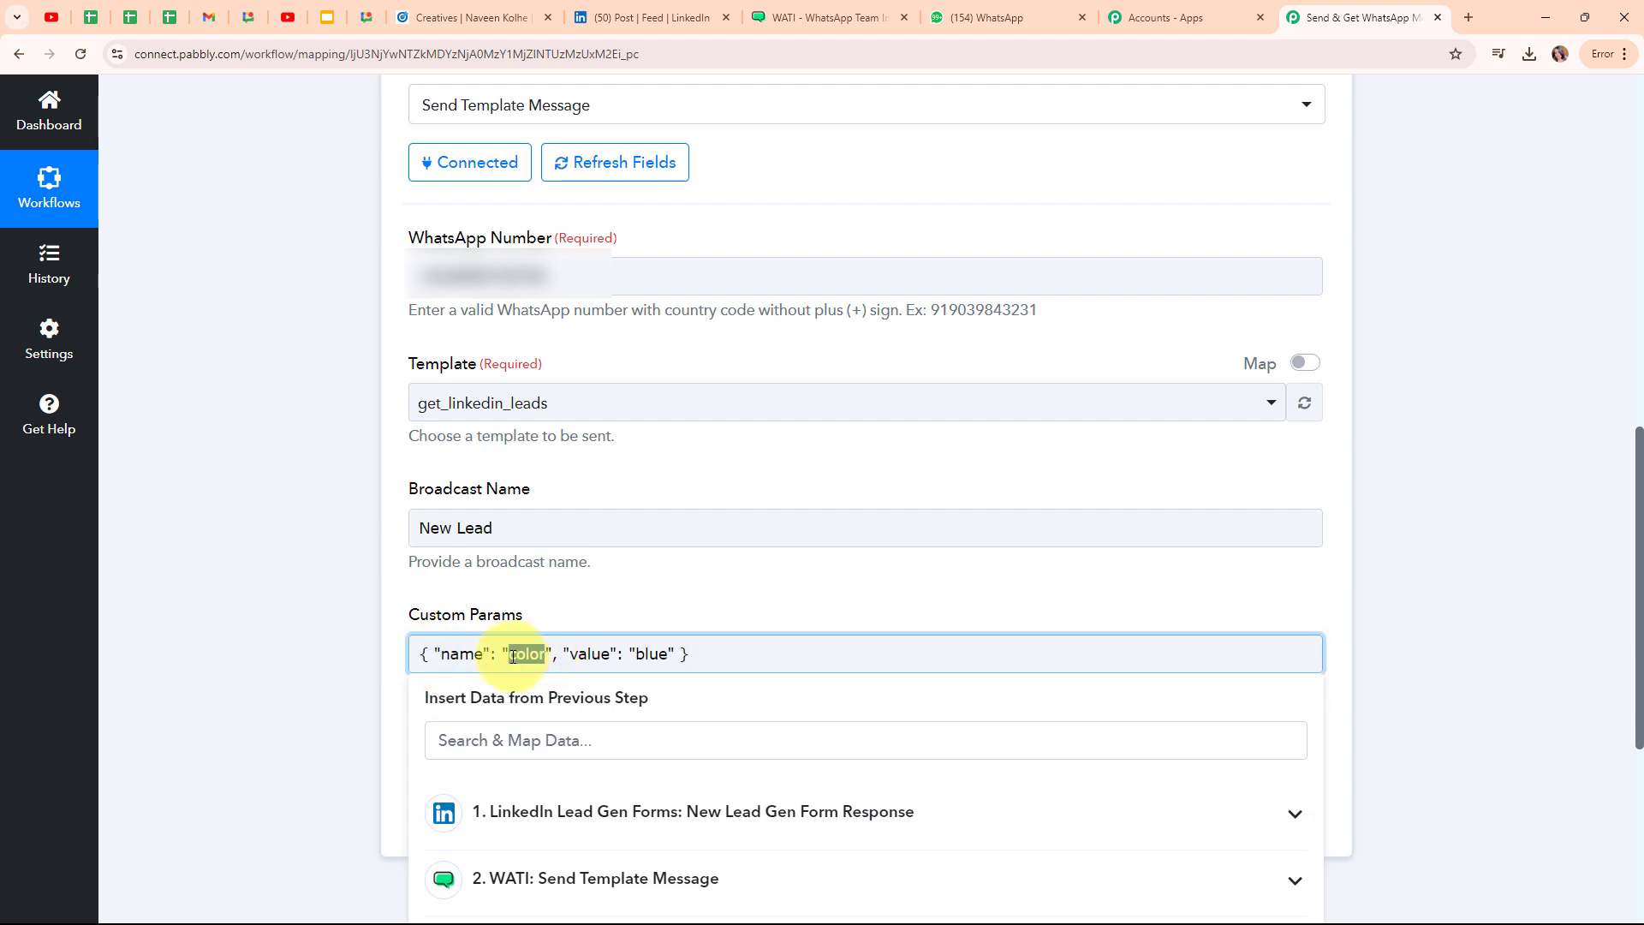
type("name")
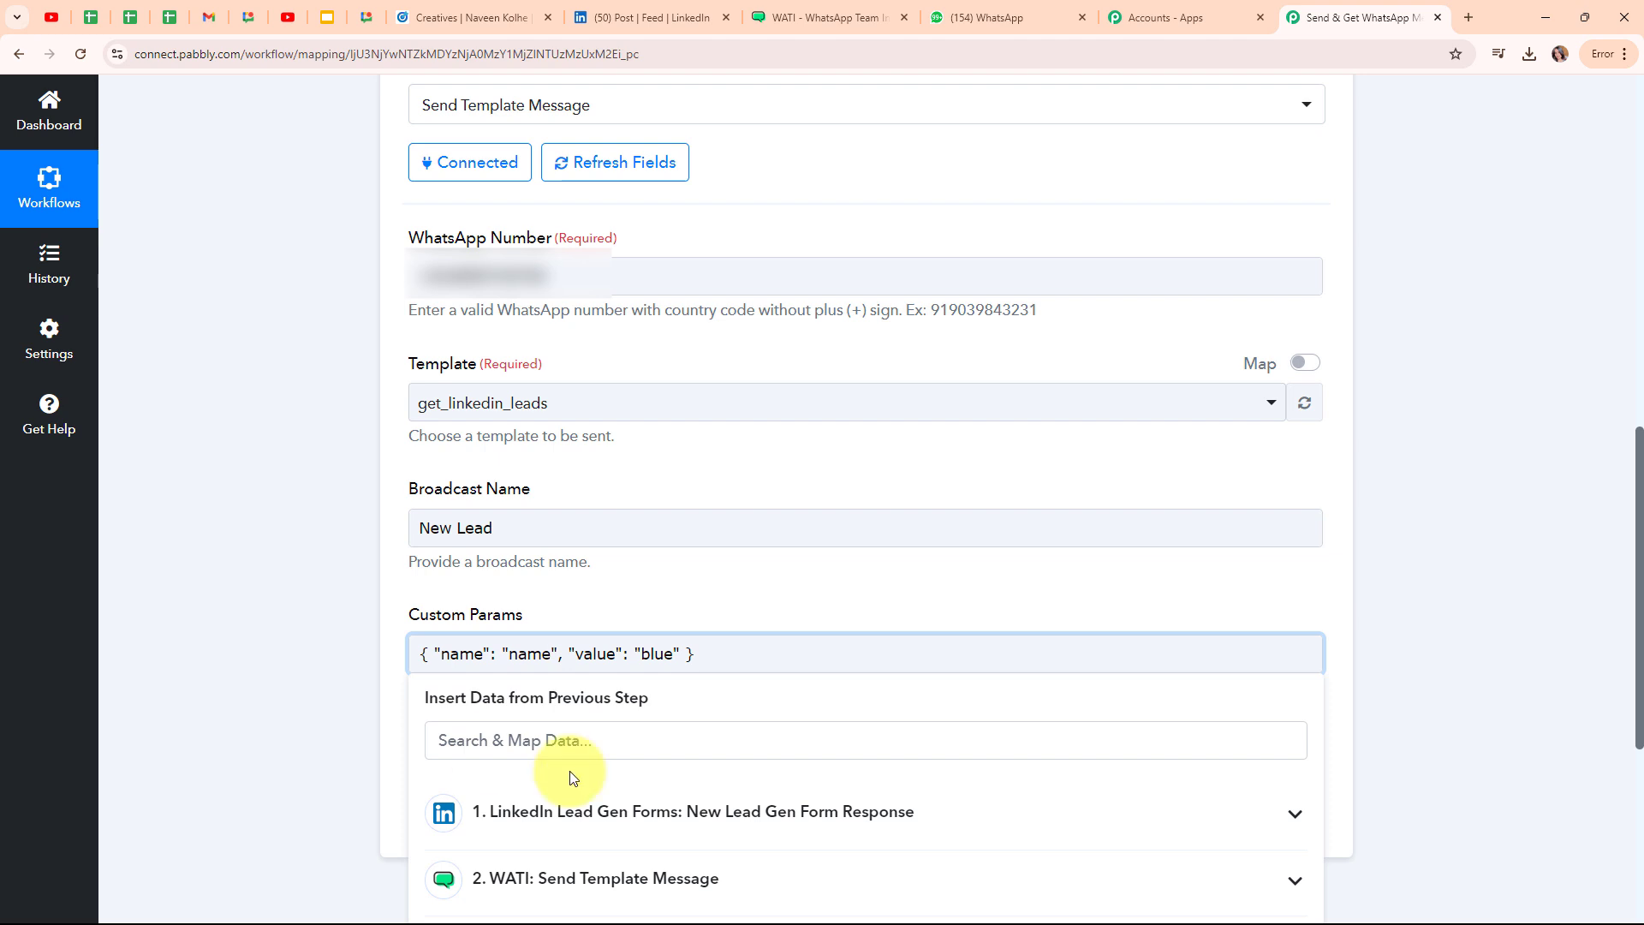
left_click_drag(674, 655, 642, 655)
key("BackSpace")
Map the 'name' value to the lead's First name and Last name from the LinkedIn trigger.
left_click(899, 814)
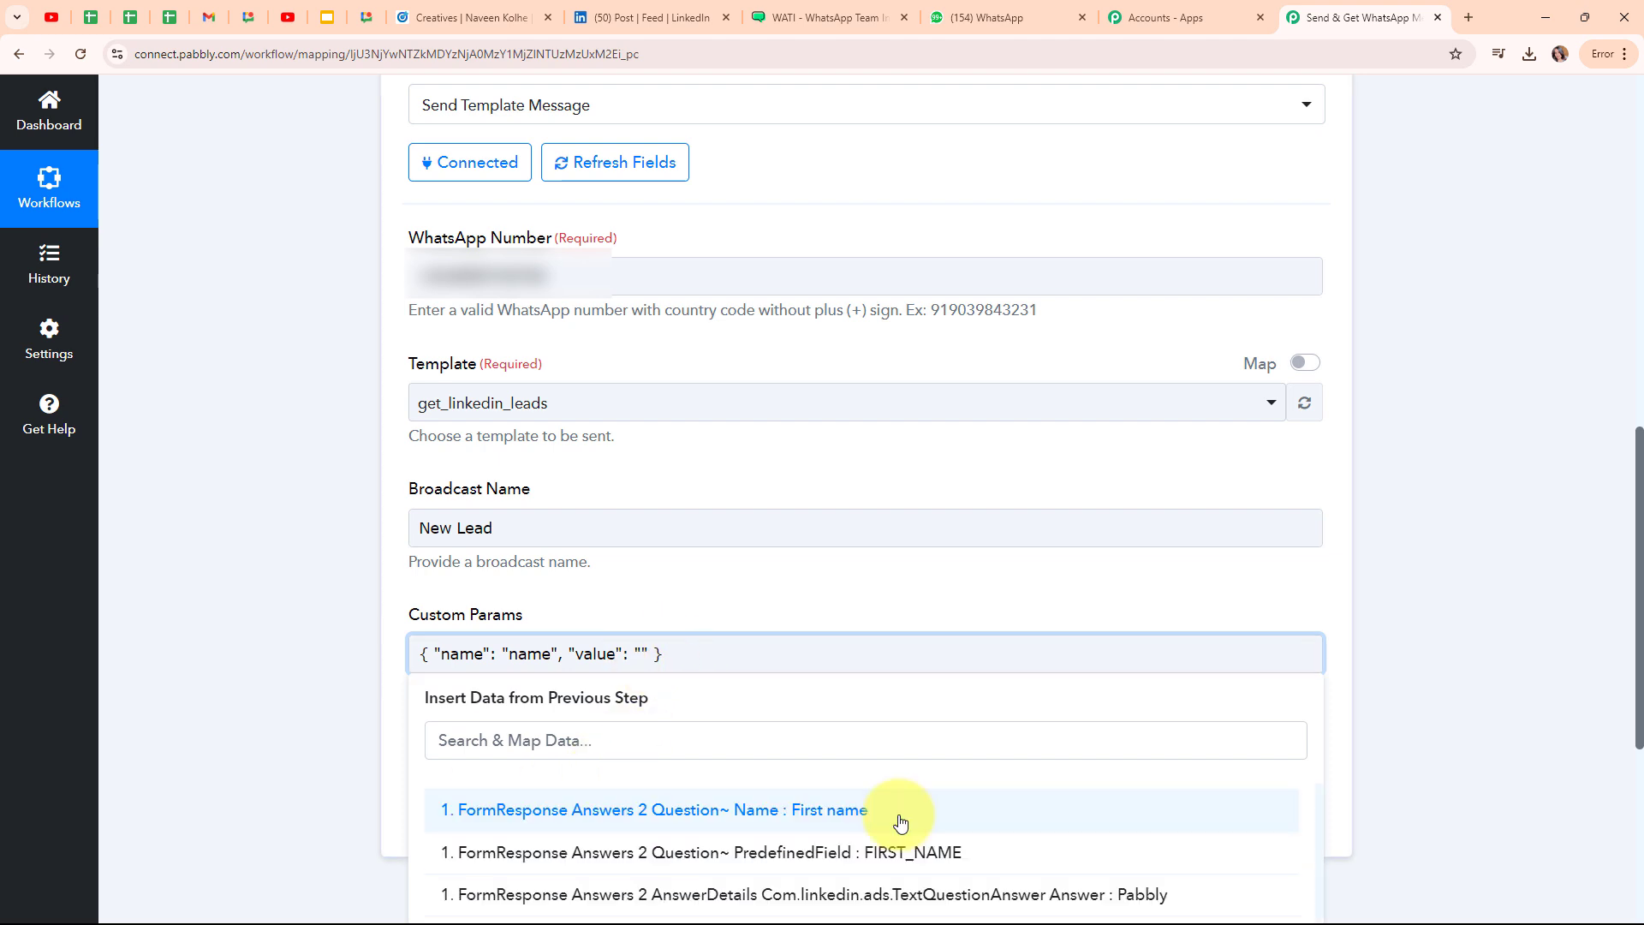
left_click(900, 822)
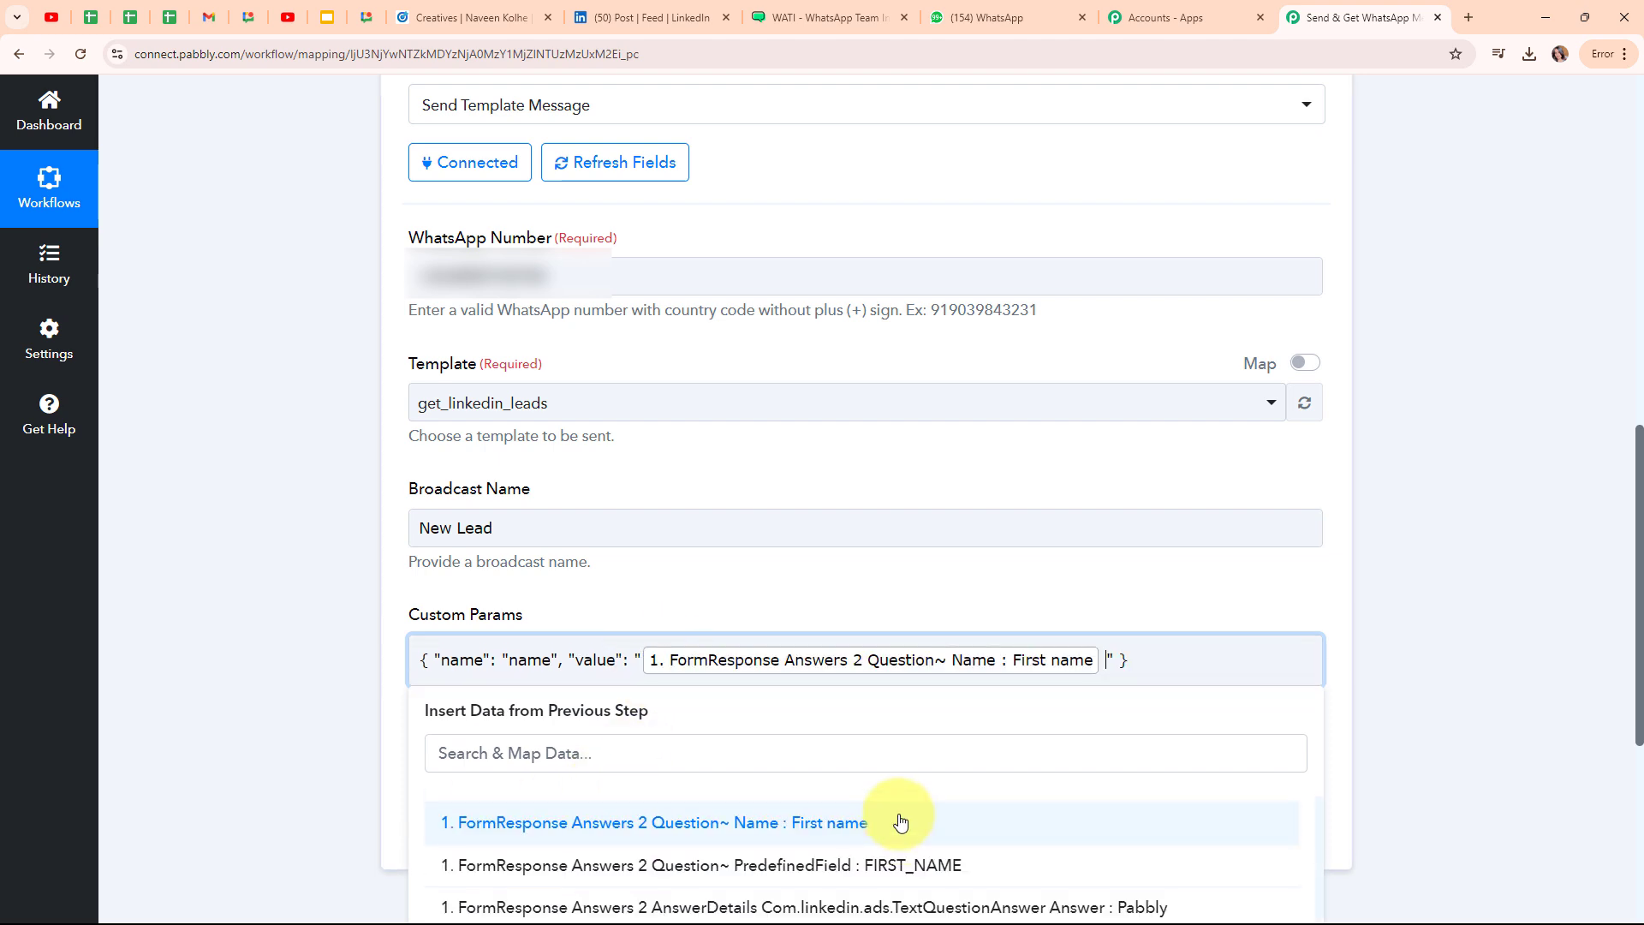
scroll(900, 823, "down", 3)
scroll(901, 820, "up", 1)
left_click(866, 859)
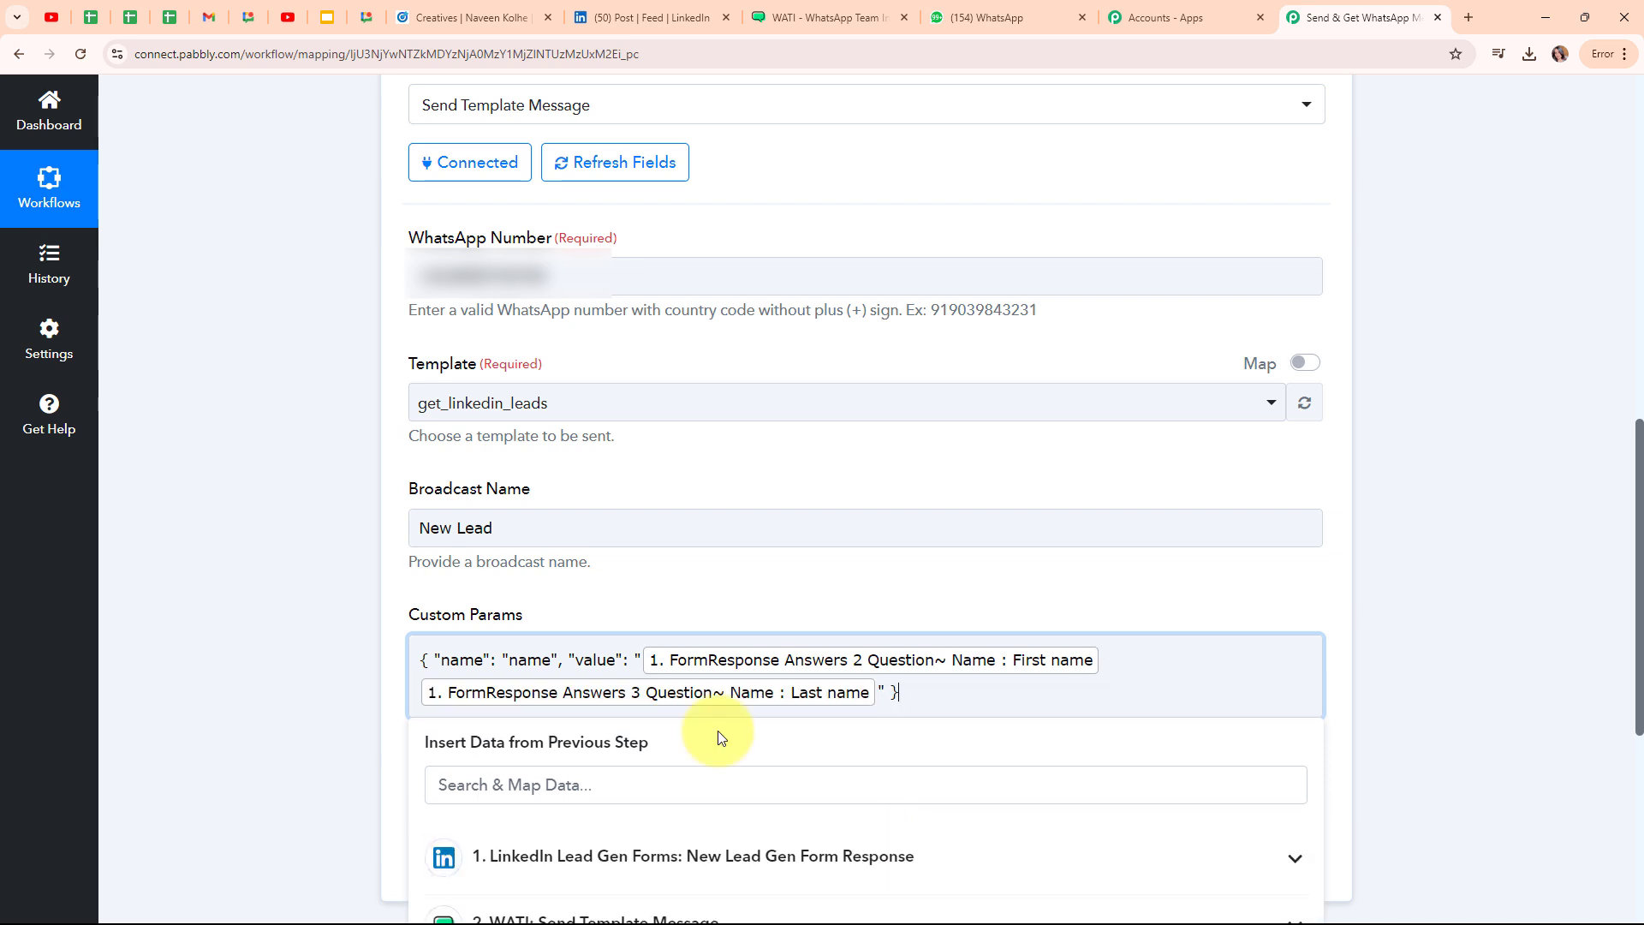
type(",")
left_click(368, 638)
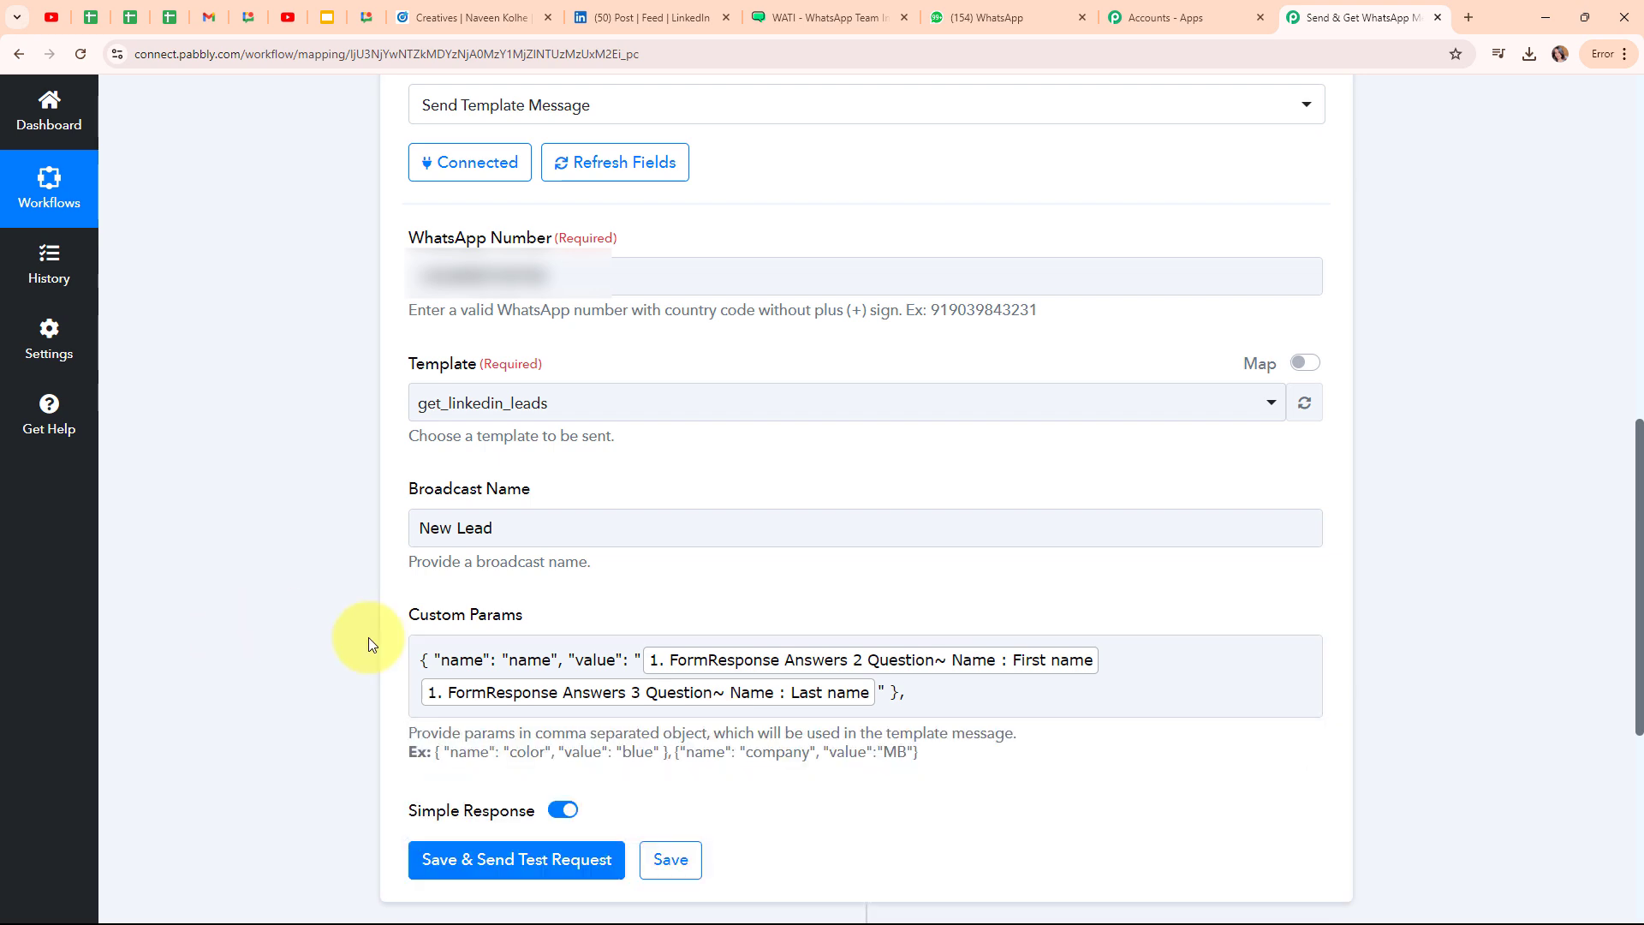
Paste a second parameter object, rename it 'email', and clear its placeholder value.
left_click(971, 677)
type("{ \"name\": \"color\", \"value\": \"blue\" }")
left_click_drag(1032, 692, 994, 692)
type("e")
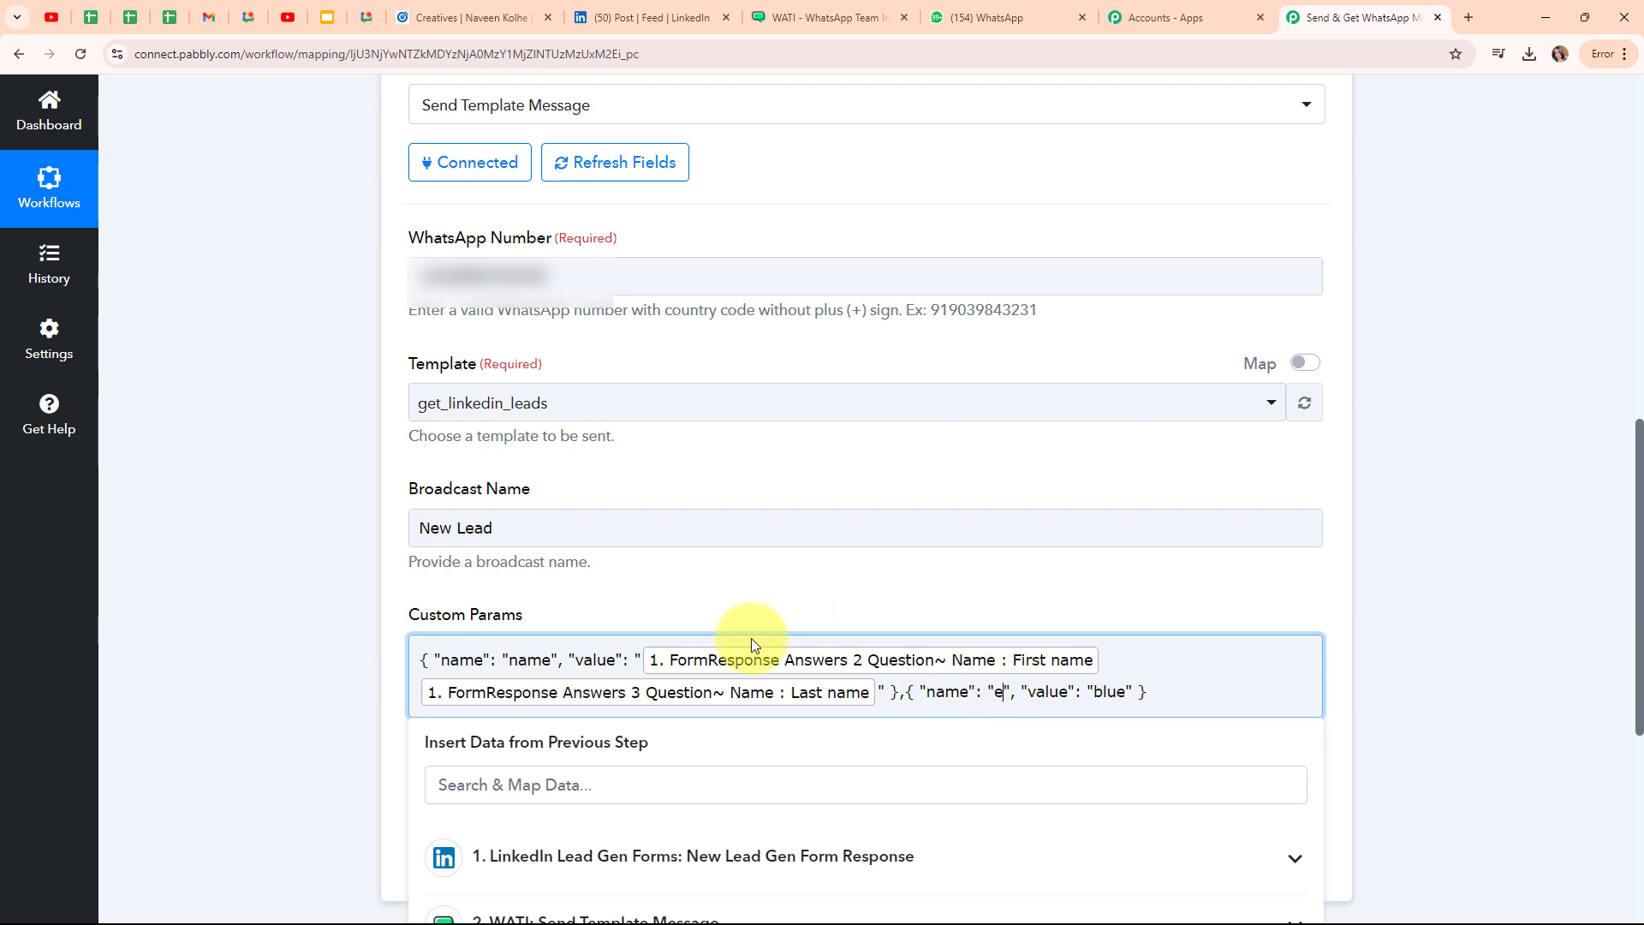
type("mail")
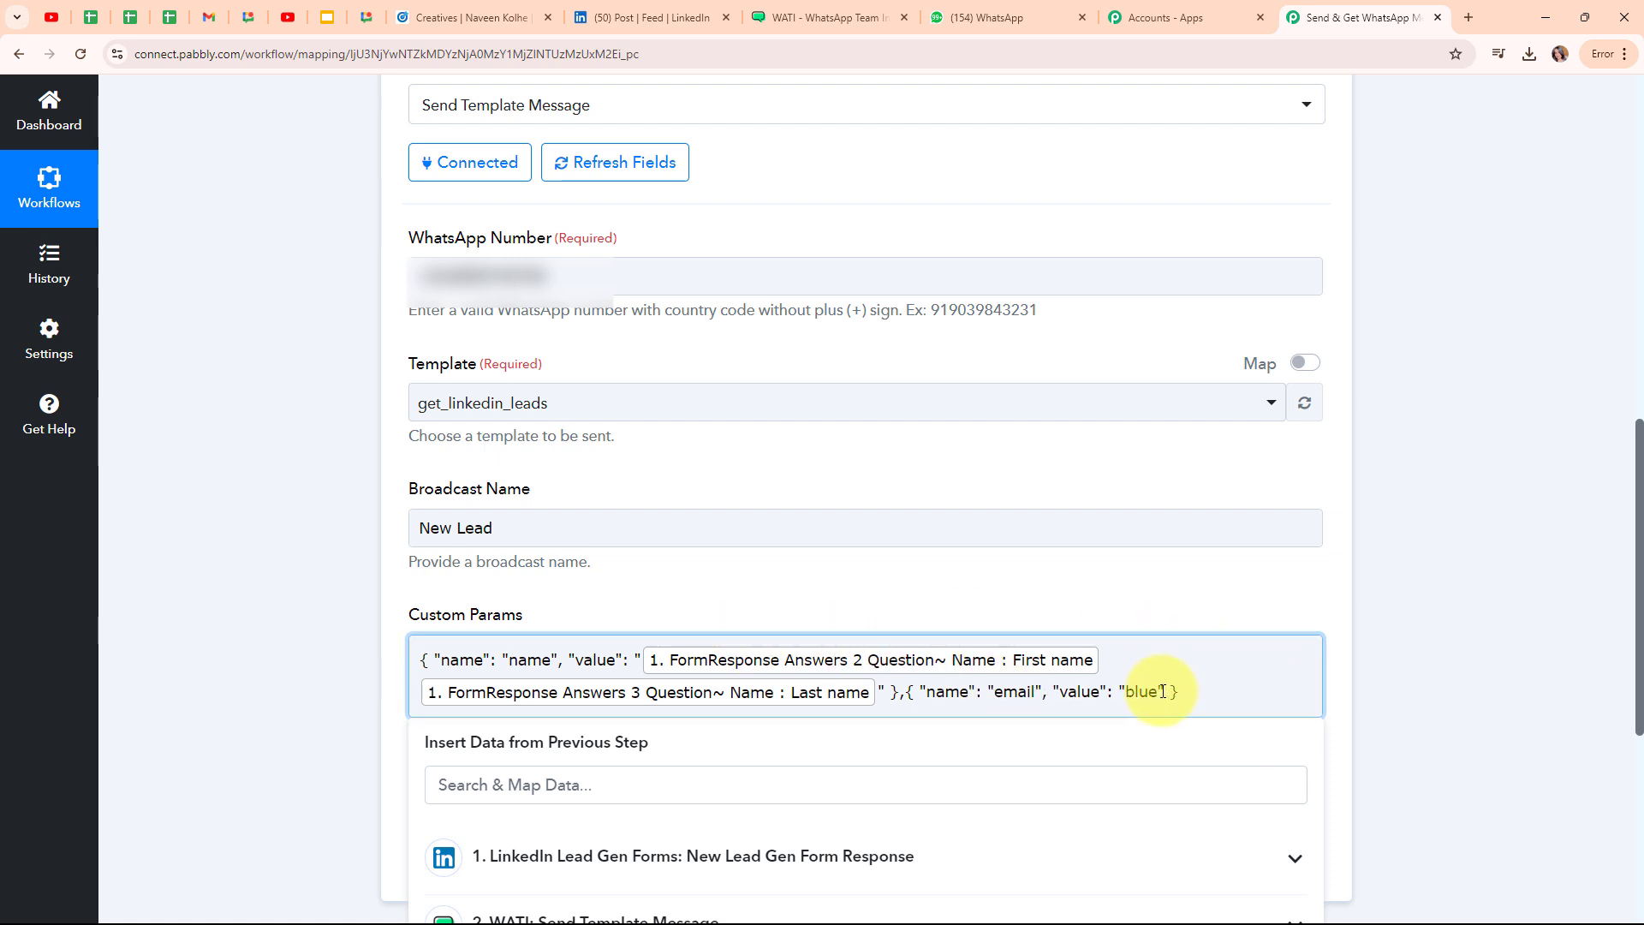
key("BackSpace")
left_click(734, 856)
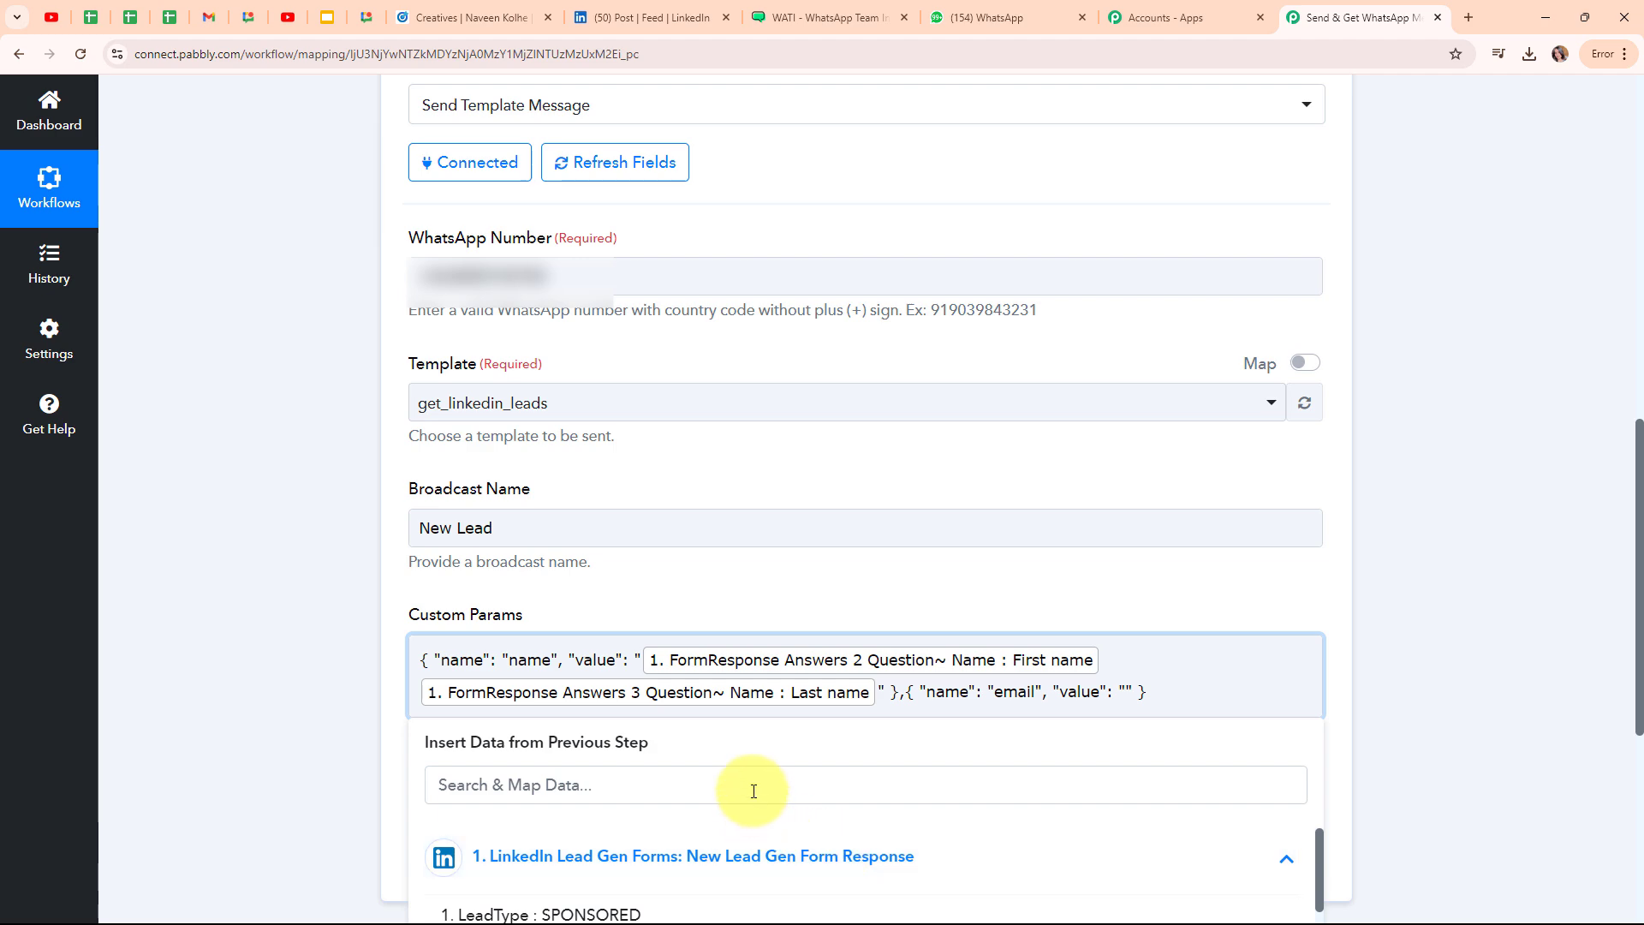
left_click(754, 786)
Map the 'email' value to the lead's Question Answers Email Address field.
type("@")
scroll(1150, 771, "down", 2)
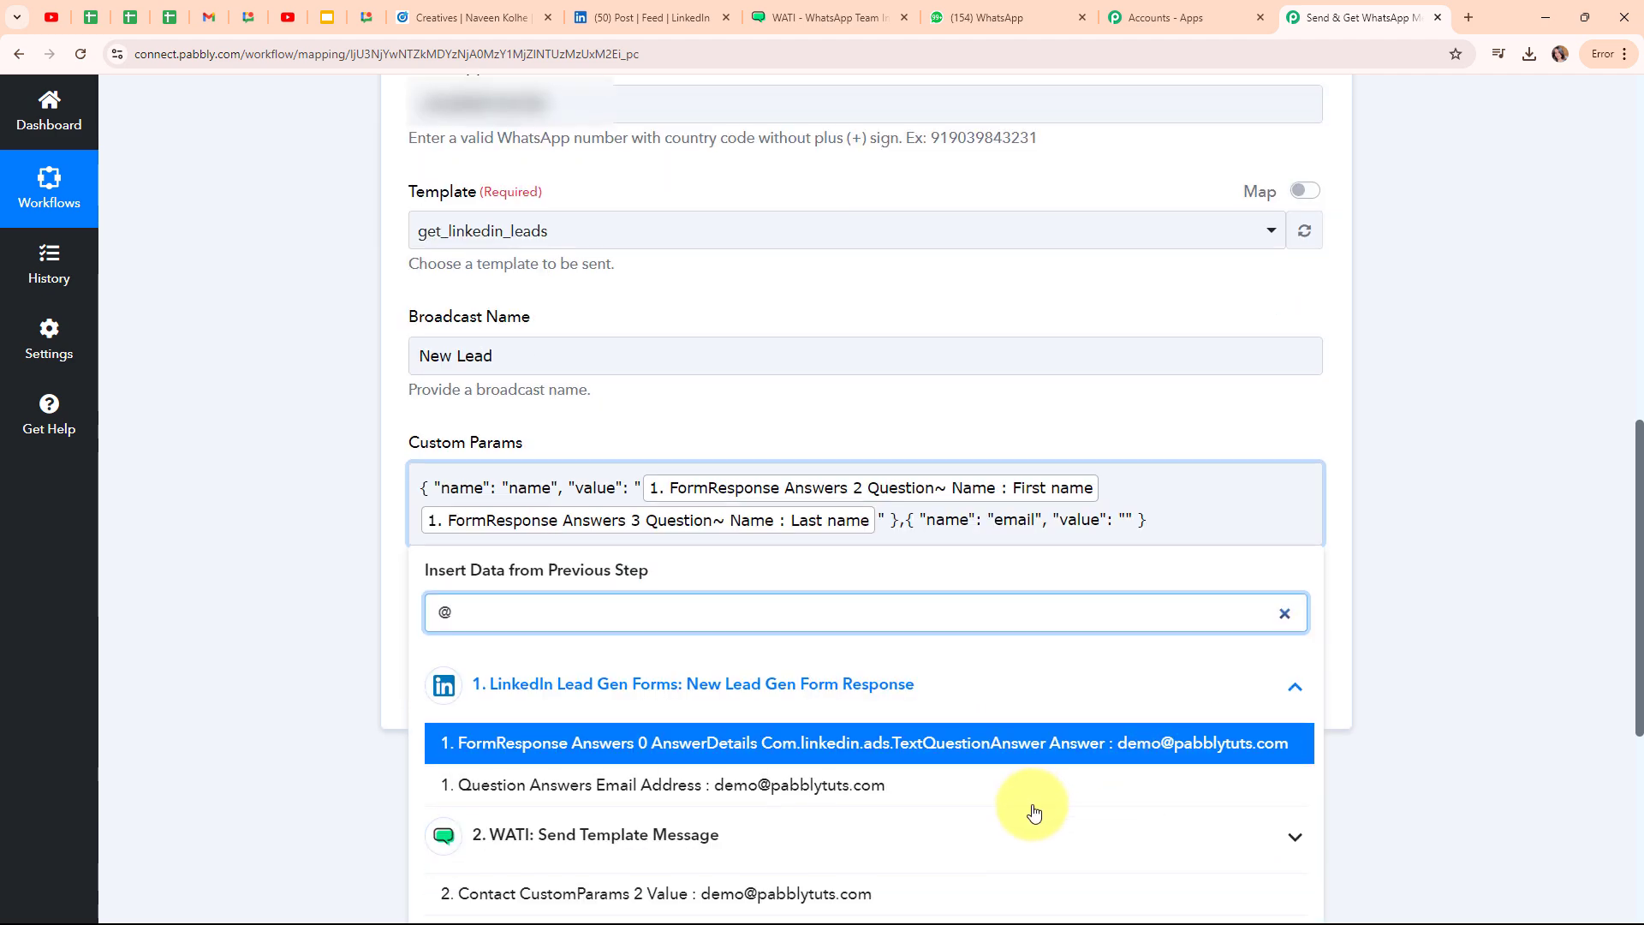
scroll(977, 728, "down", 2)
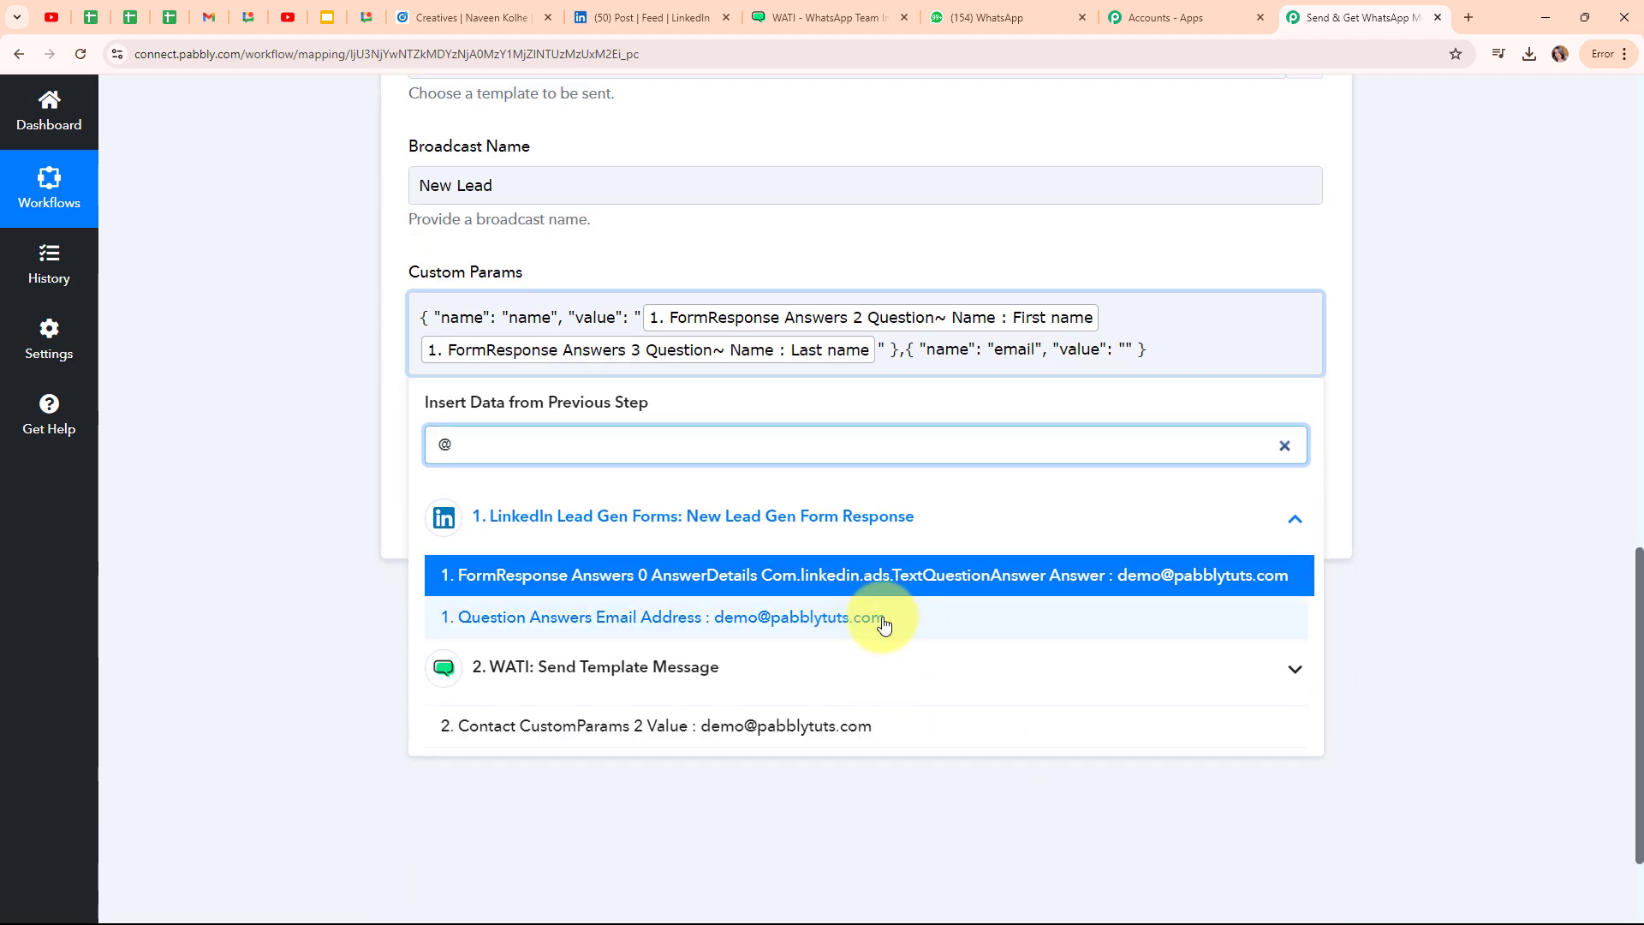
left_click(884, 626)
Add a 'company' parameter mapped to the lead's Company Name.
left_click(928, 386)
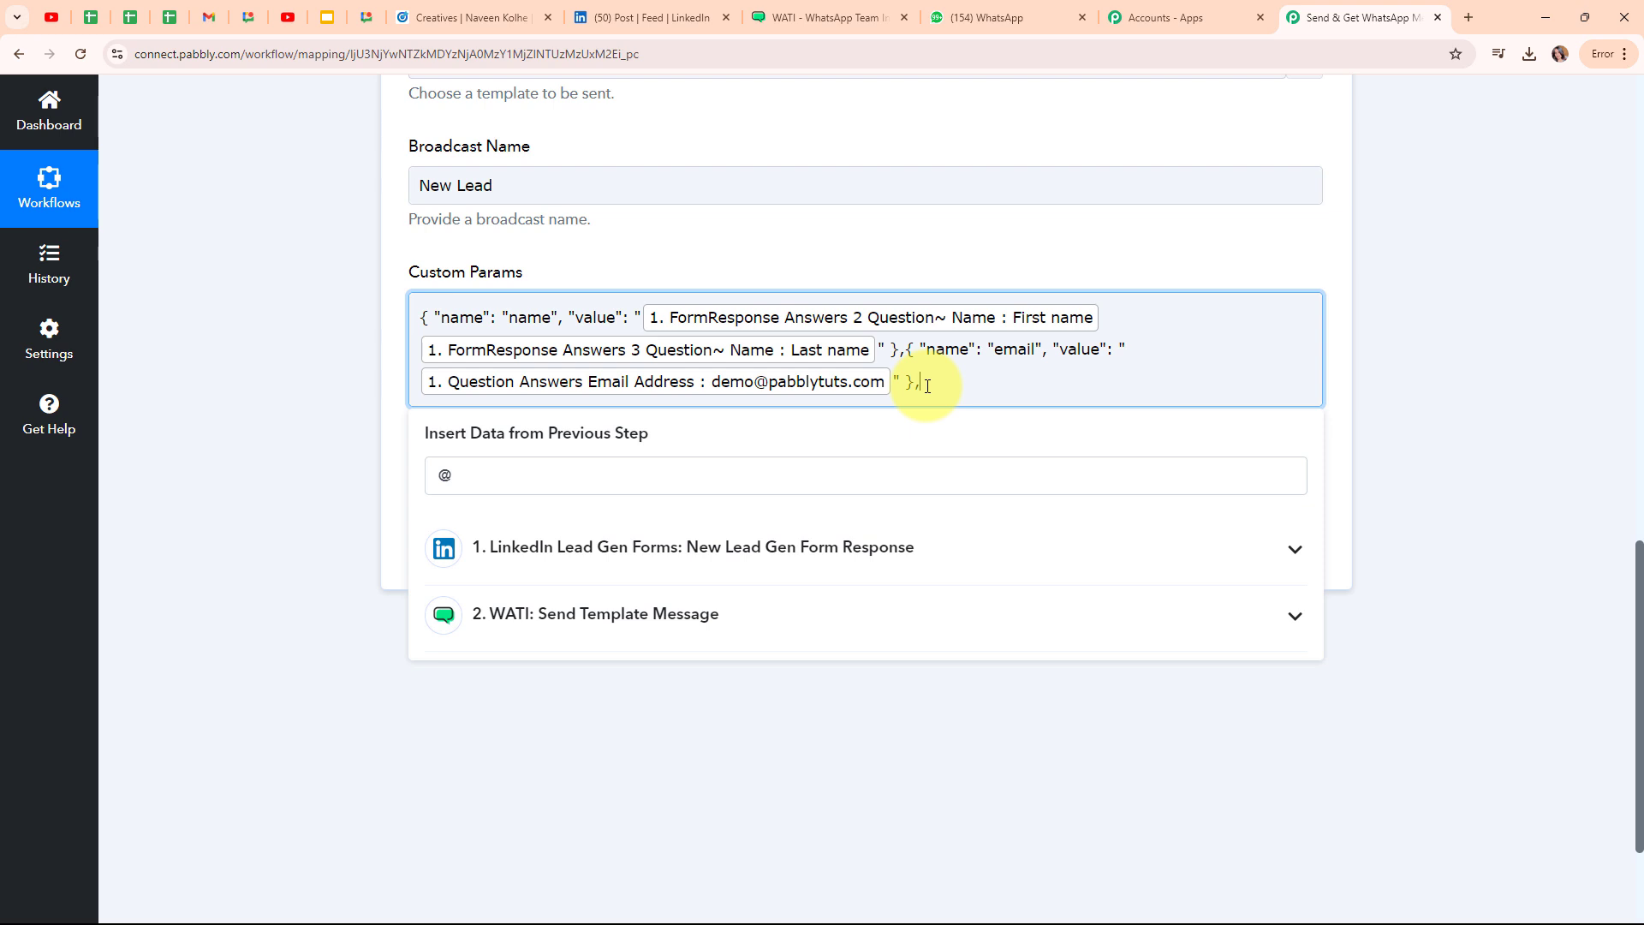
type("{ \"name\": \"color\", \"value\": \"blue\" }")
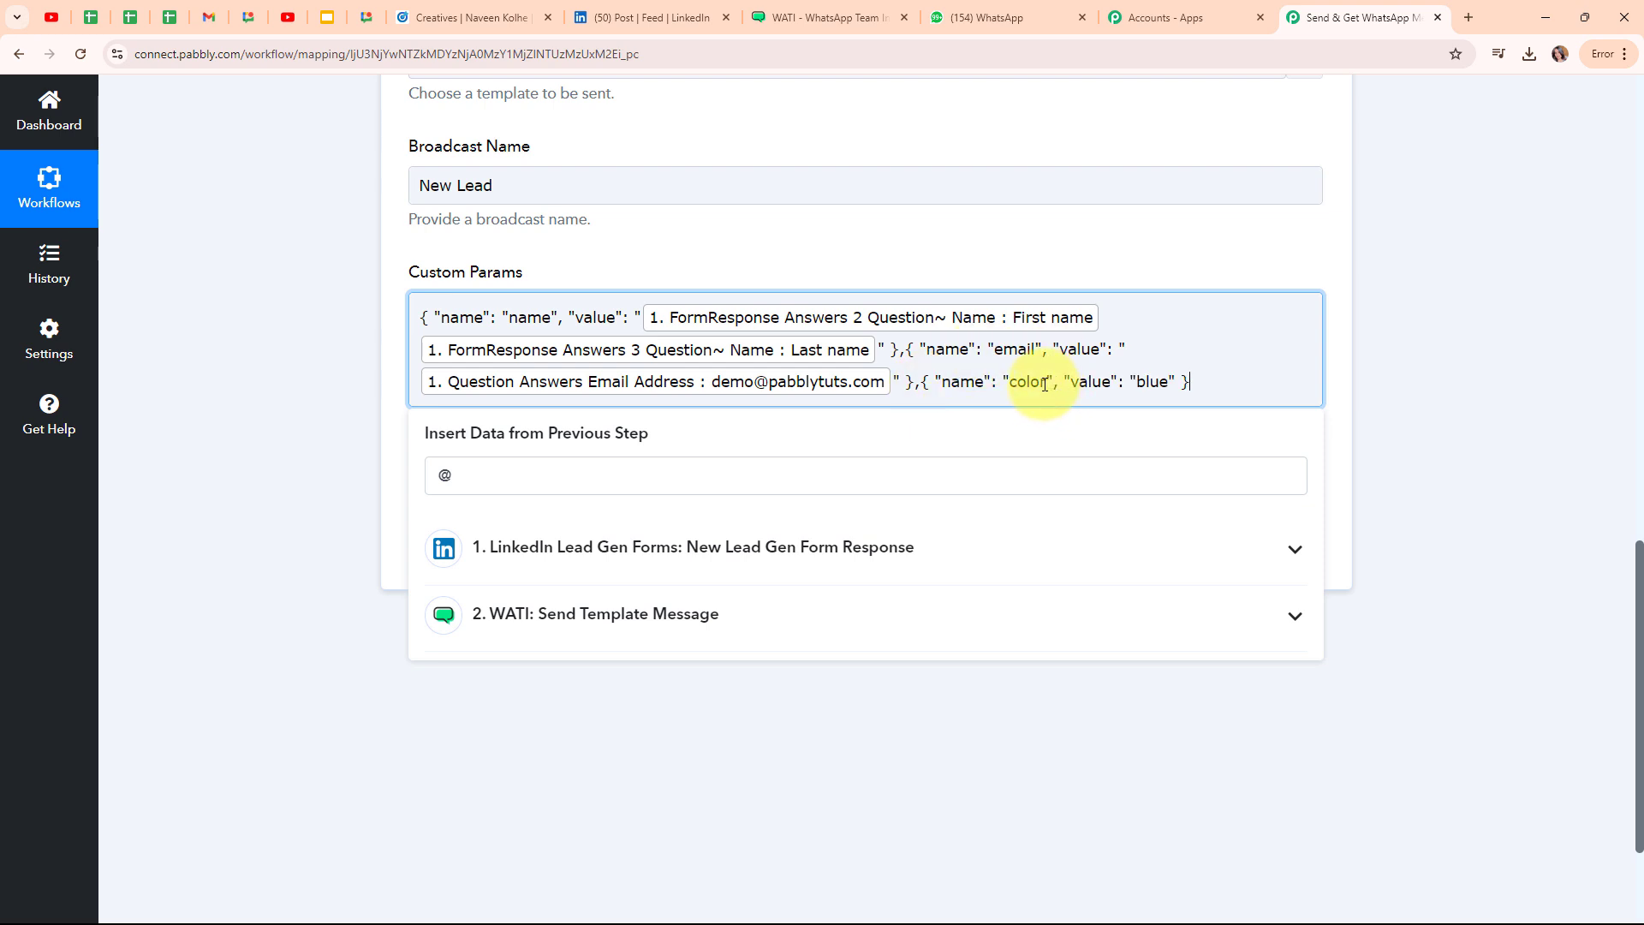
double_click(1038, 383)
type("Com")
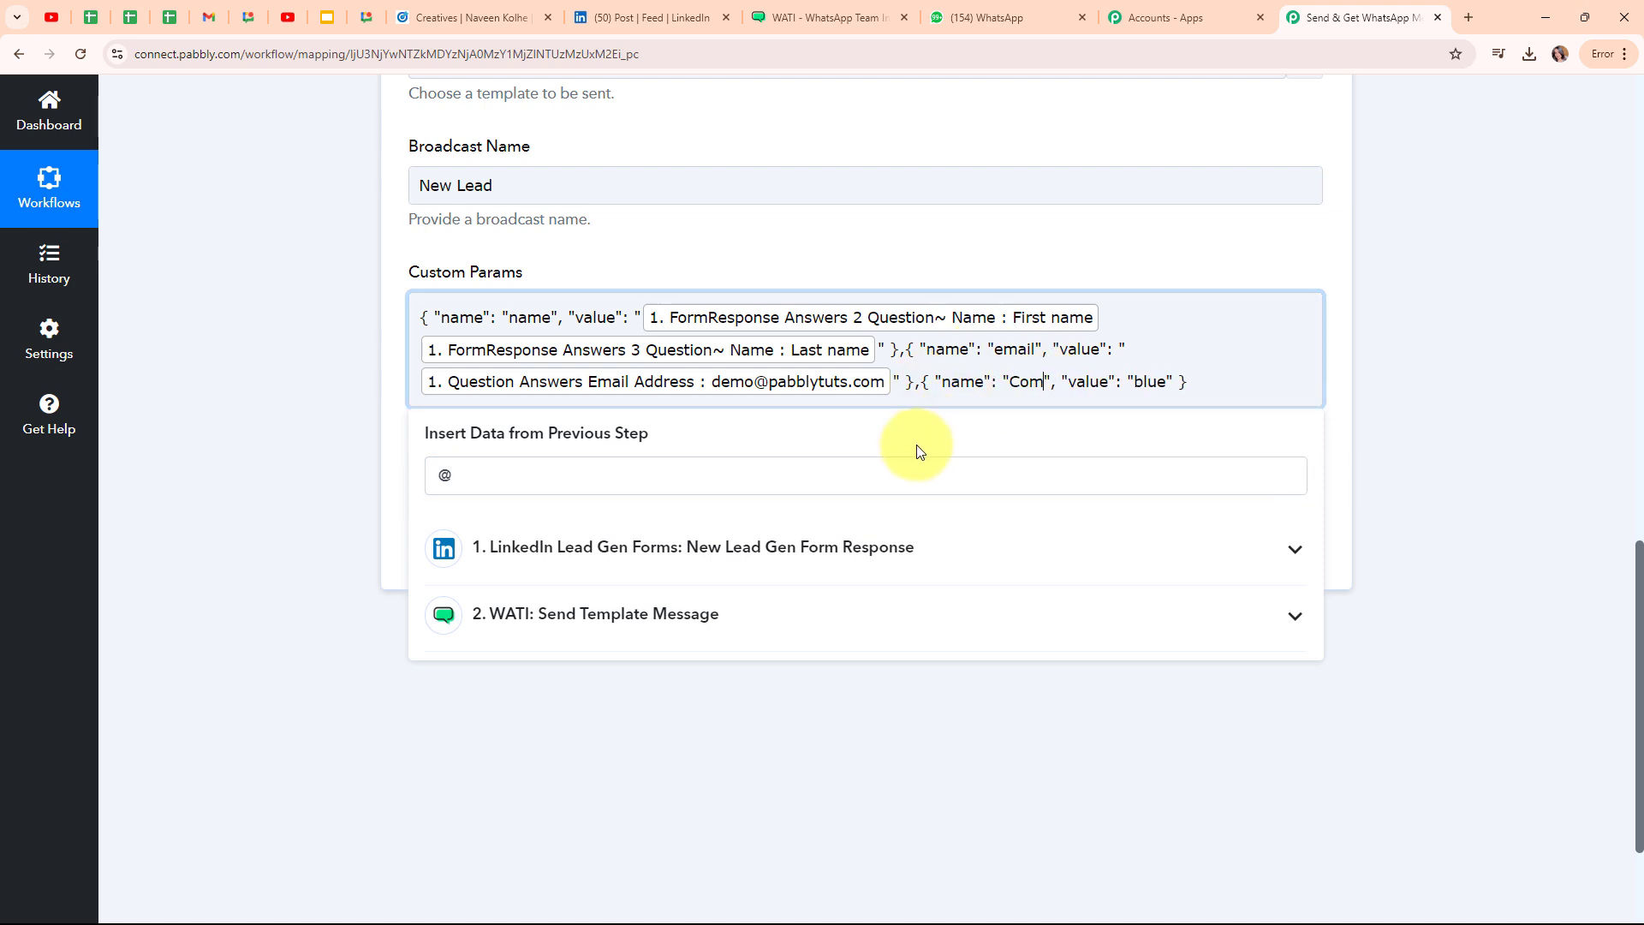
key("BackSpace")
key("BackSpace")
key("BackSpace")
type("company")
left_click_drag(1200, 383, 1168, 384)
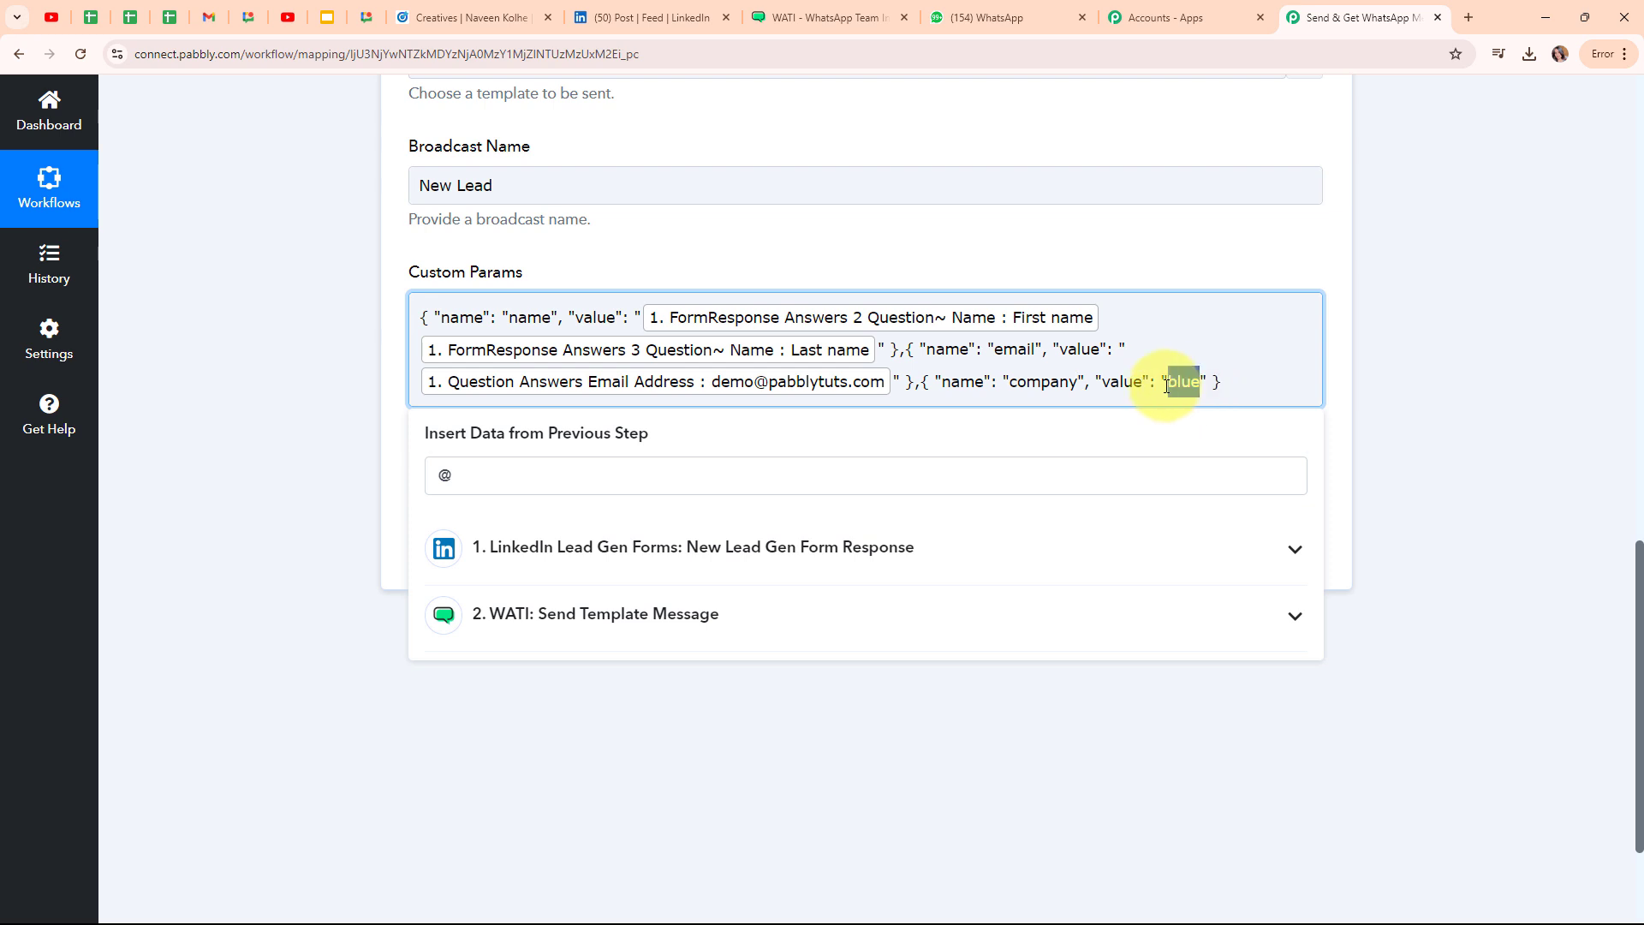
key("BackSpace")
left_click(854, 548)
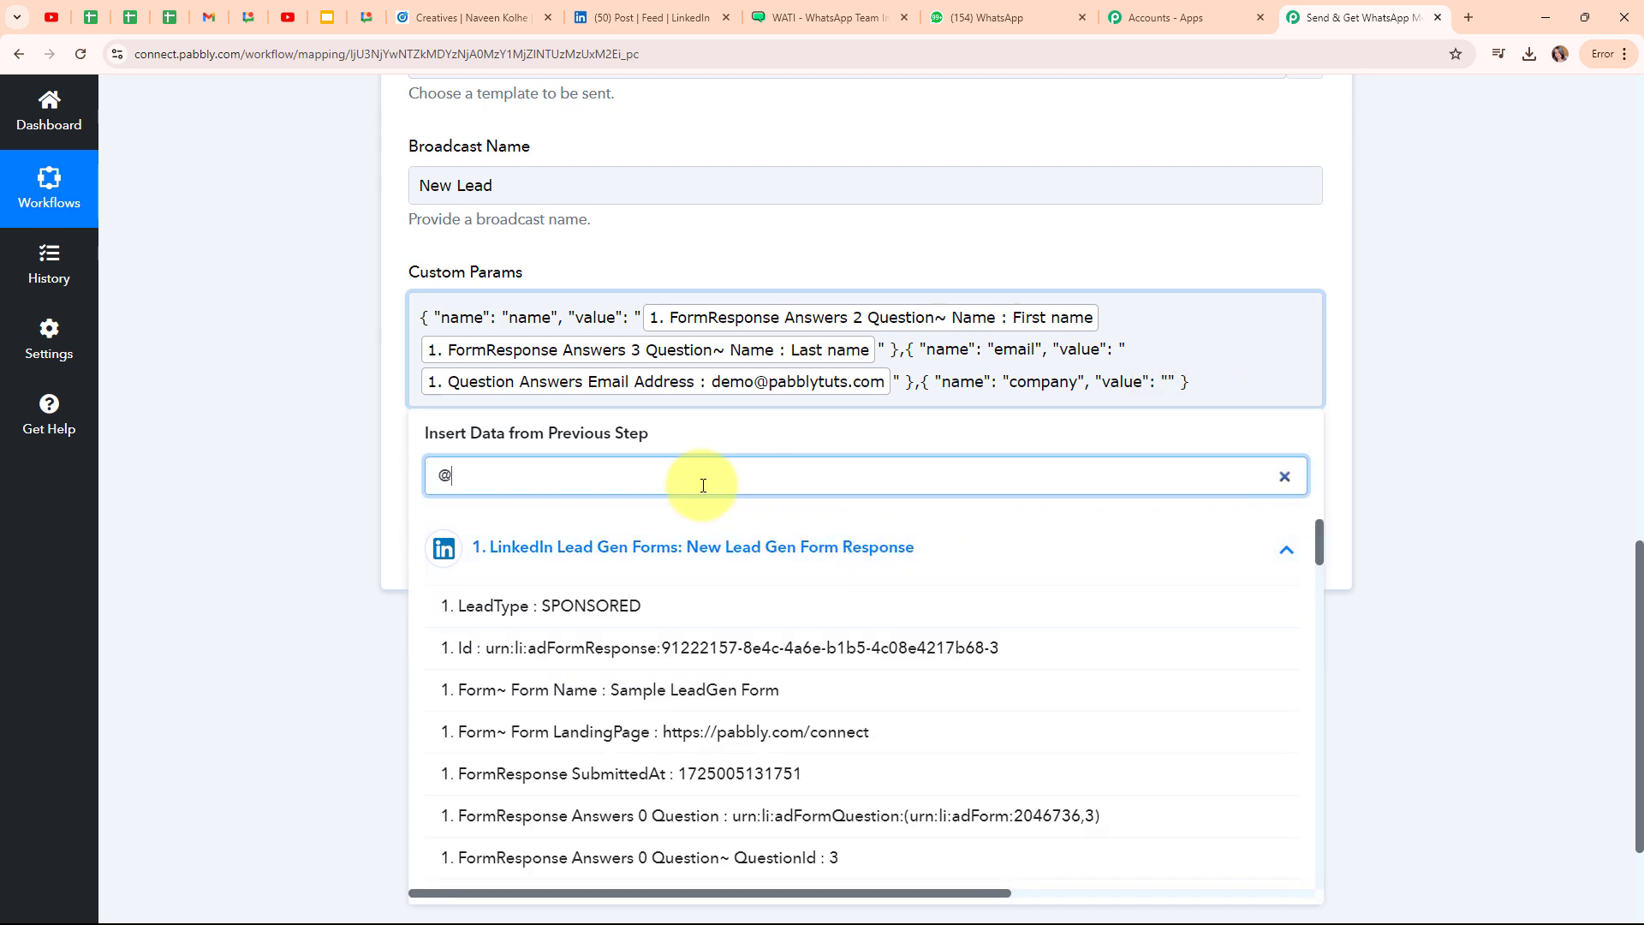
type("Name")
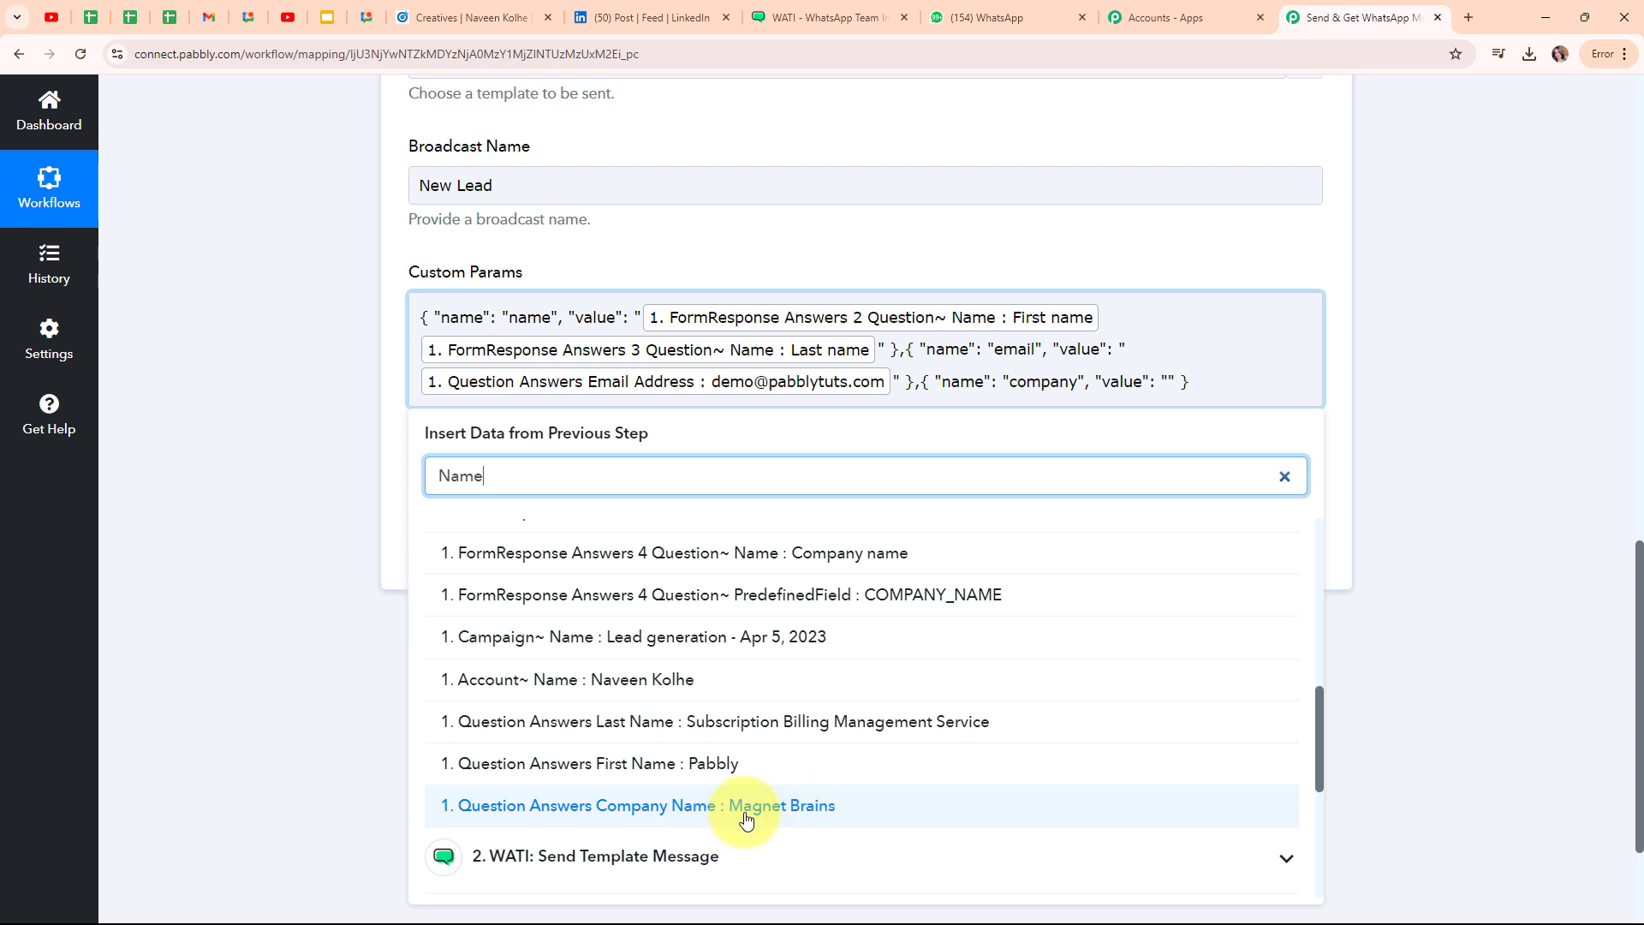
left_click(746, 809)
scroll(1428, 440, "up", 1)
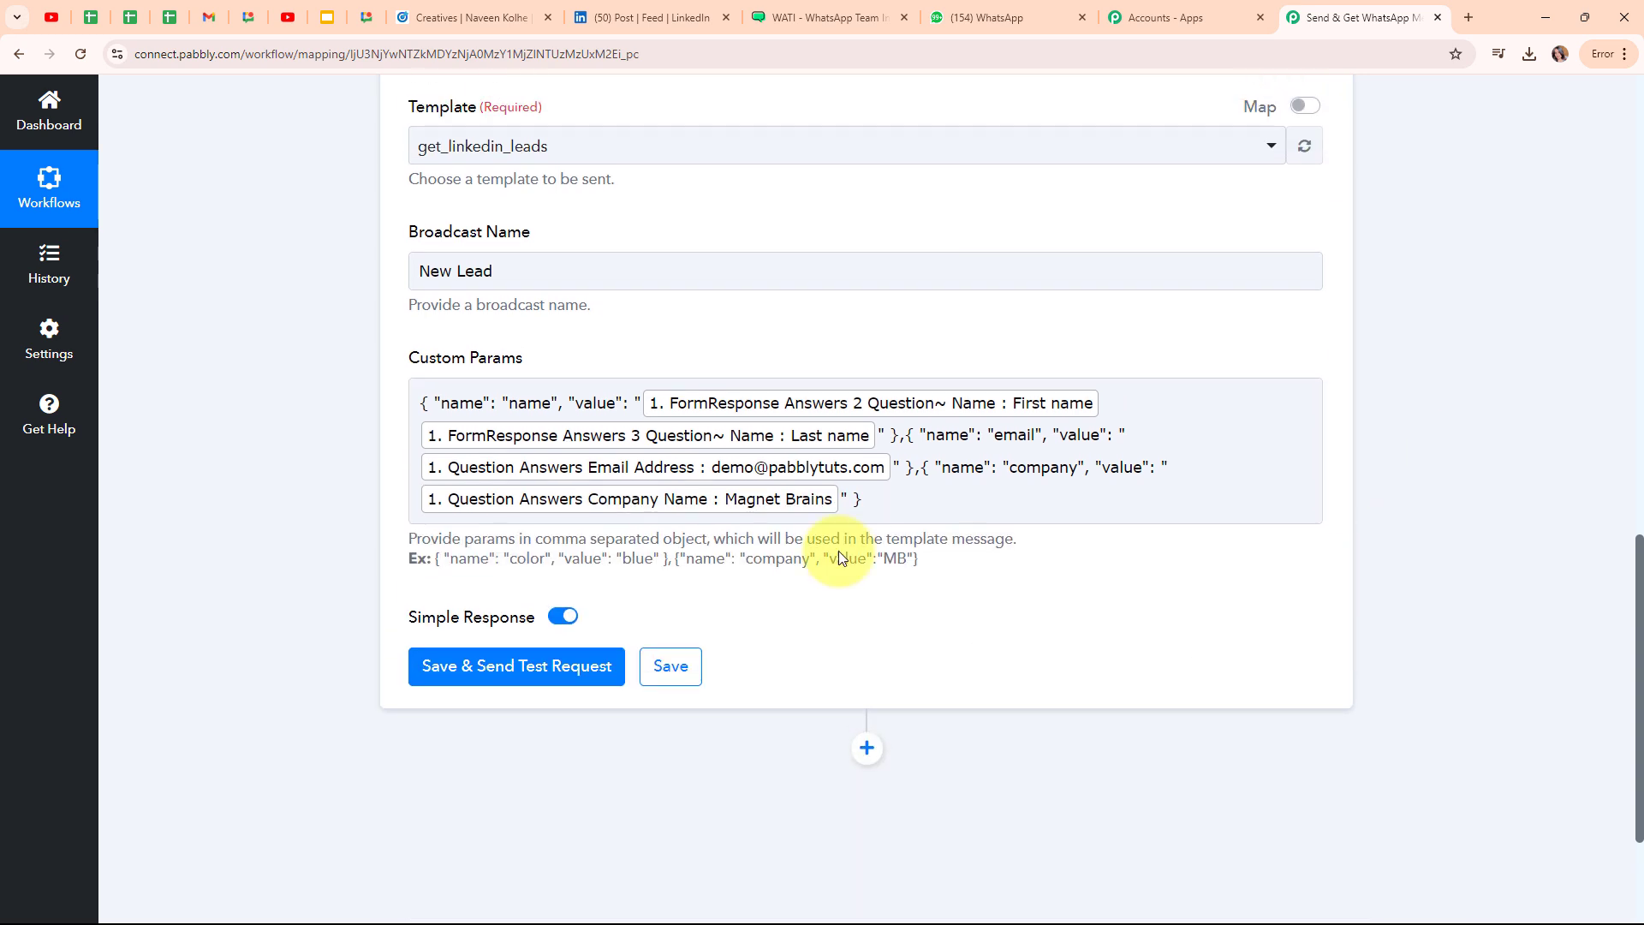
Save and test the WATI step, confirming the response shows name, email and Magnet Brains company.
left_click(563, 677)
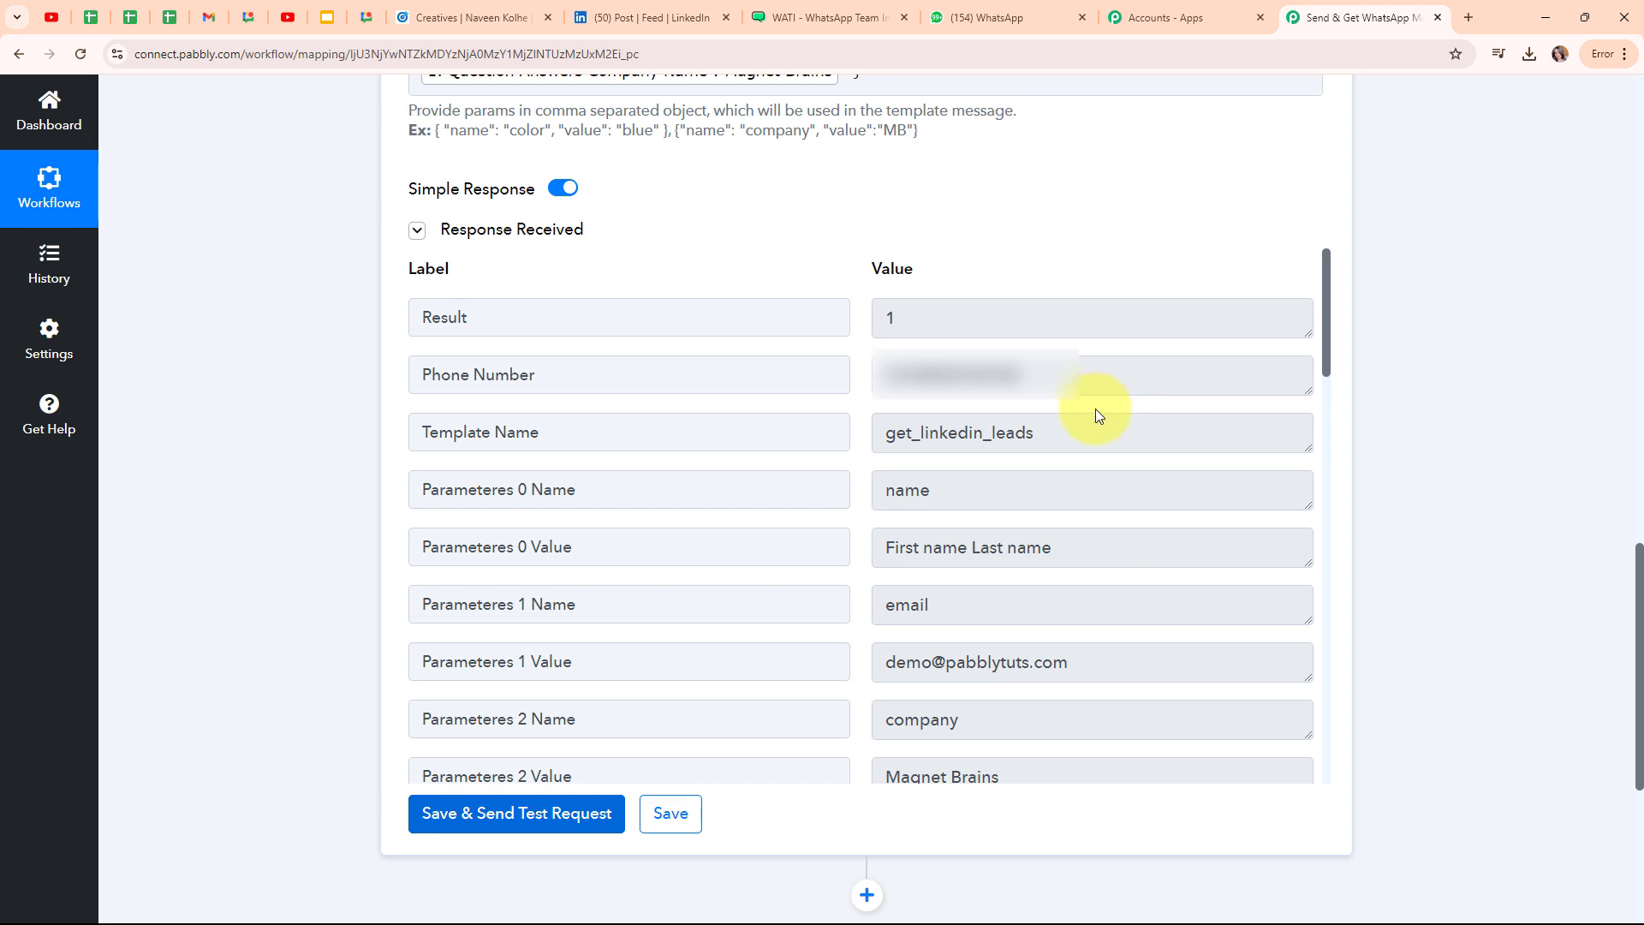
left_click(1026, 12)
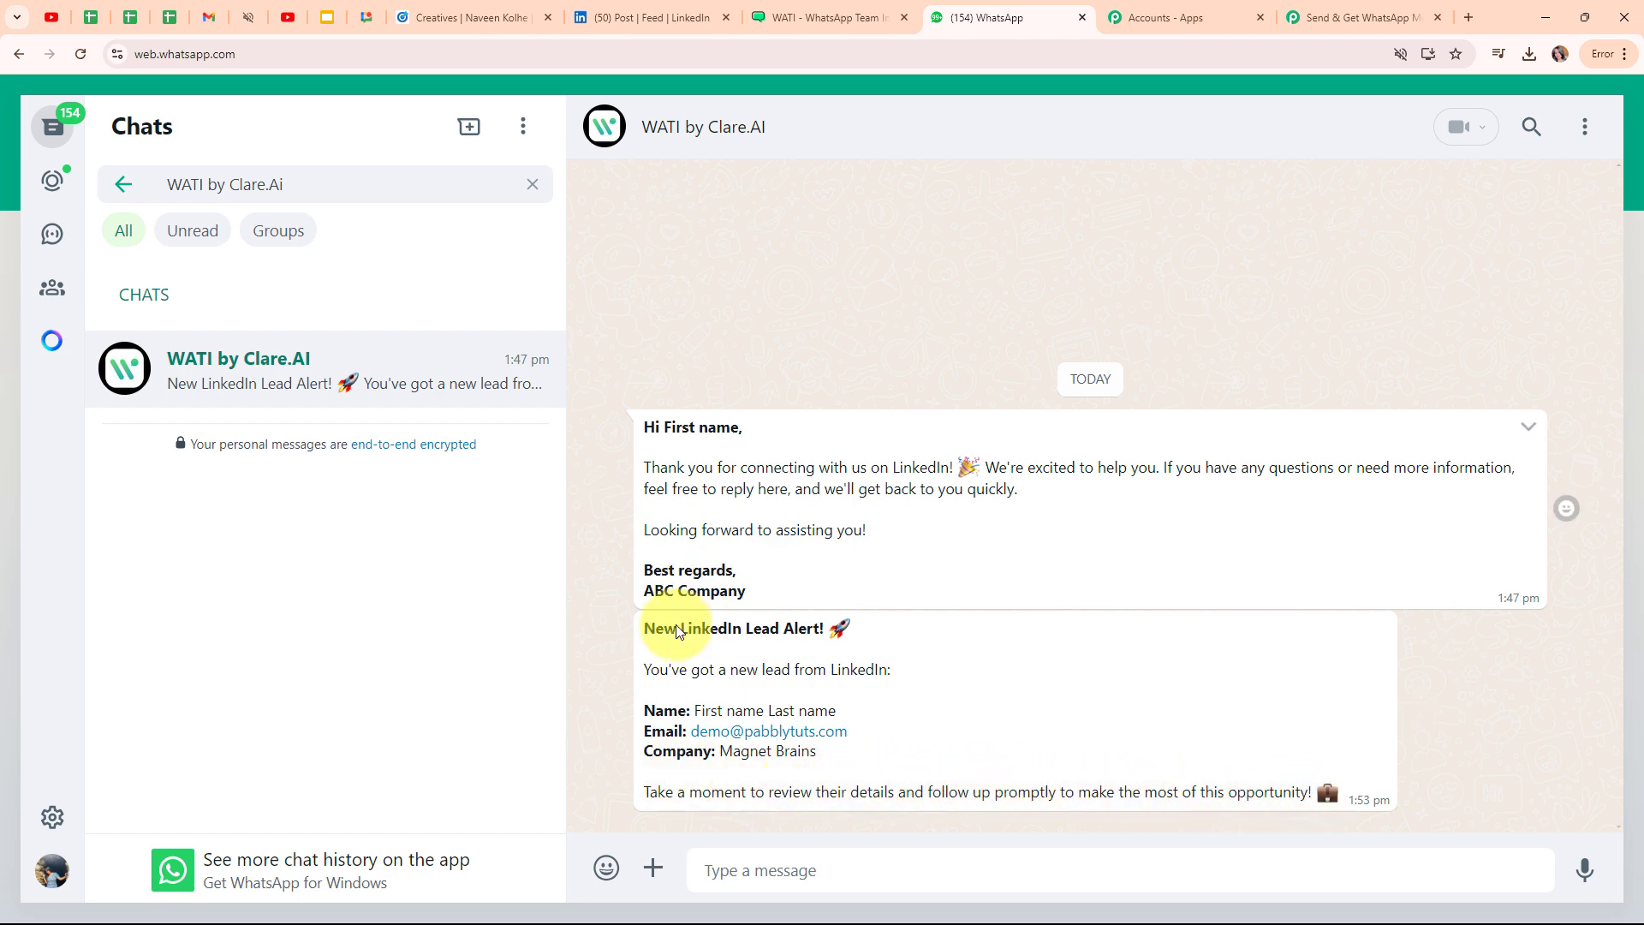
Check the 'New LinkedIn Lead Alert!' message in the WATI chat, then return to Pabbly Connect.
left_click(1362, 17)
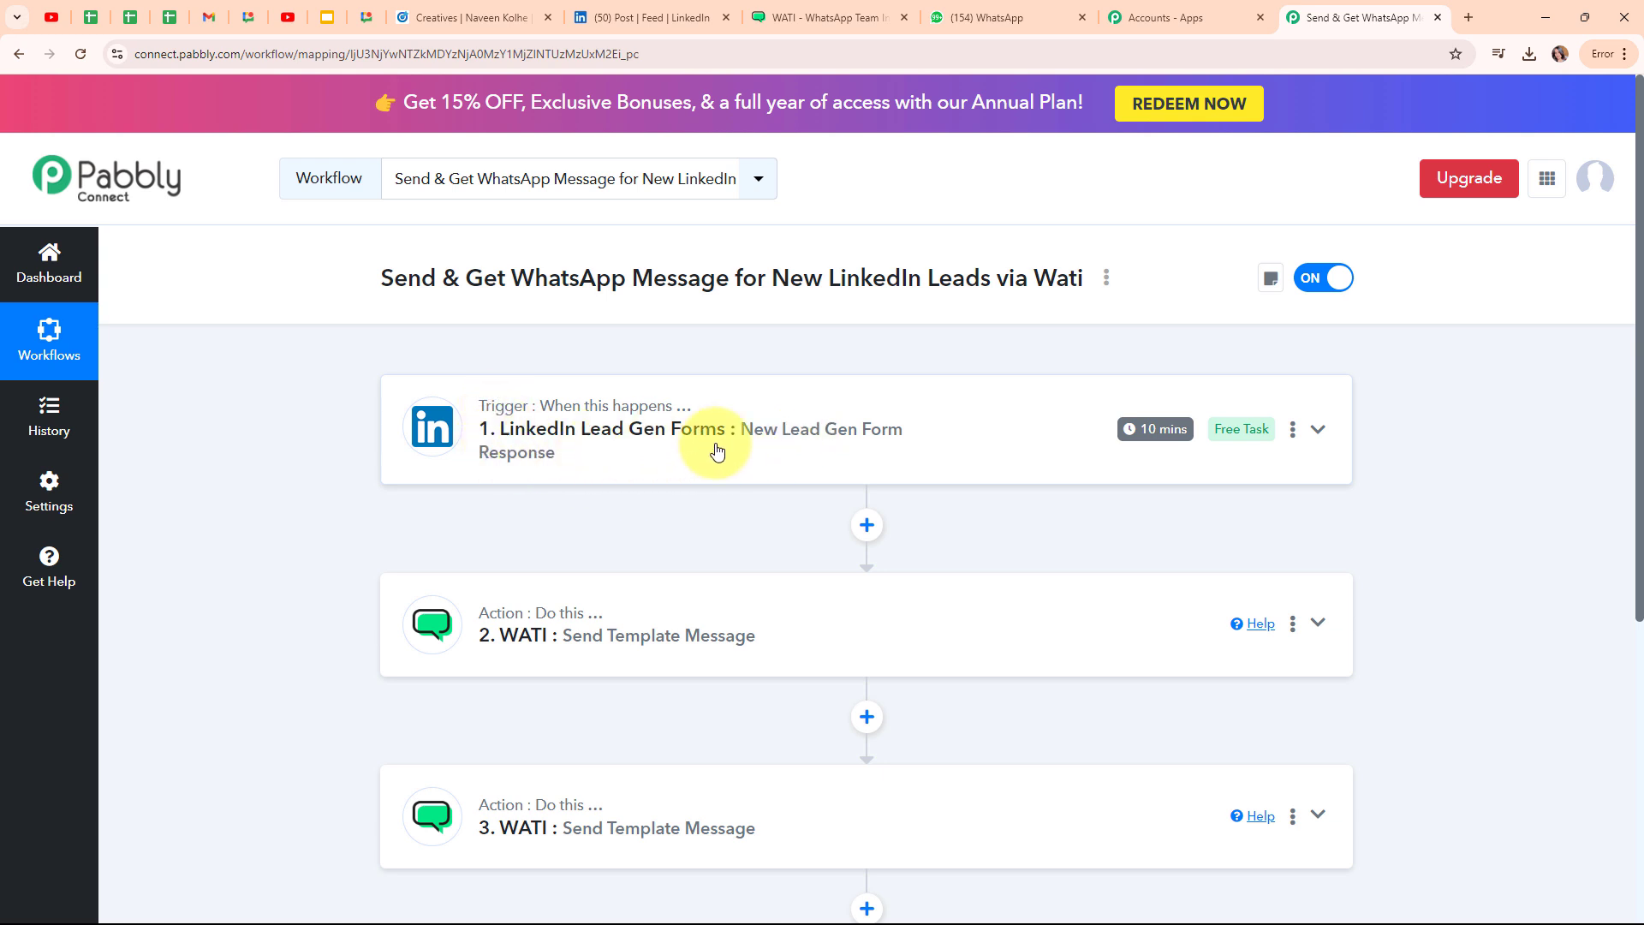
Scroll through the active workflow: LinkedIn Lead Gen Forms trigger and two WATI template steps.
scroll(651, 488, "down", 2)
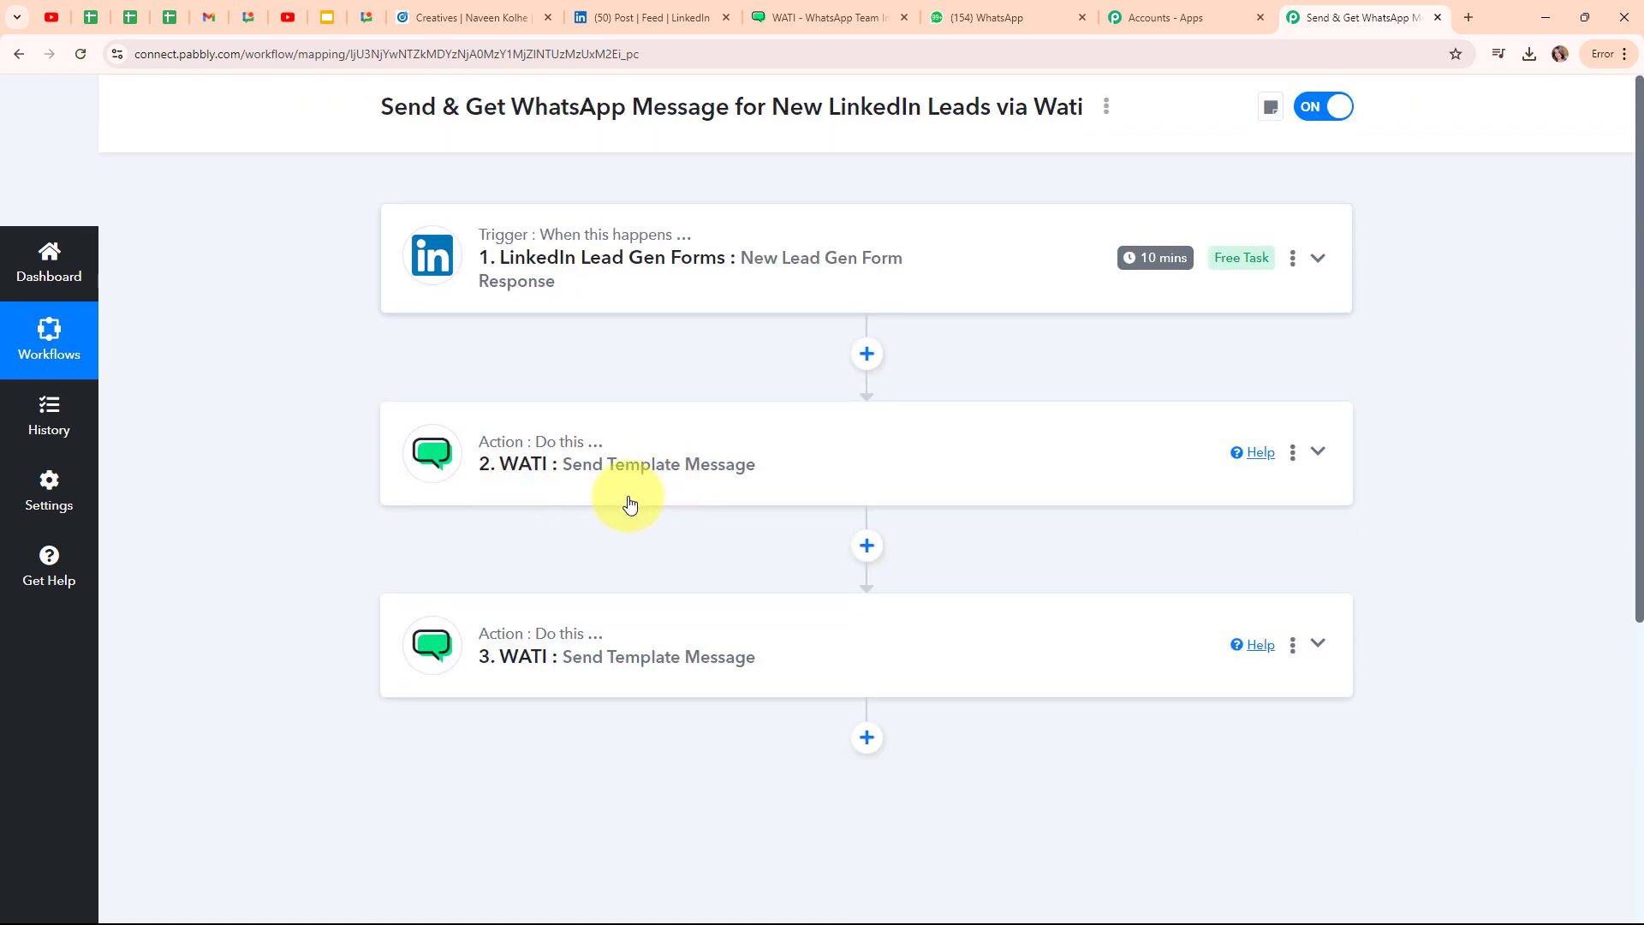